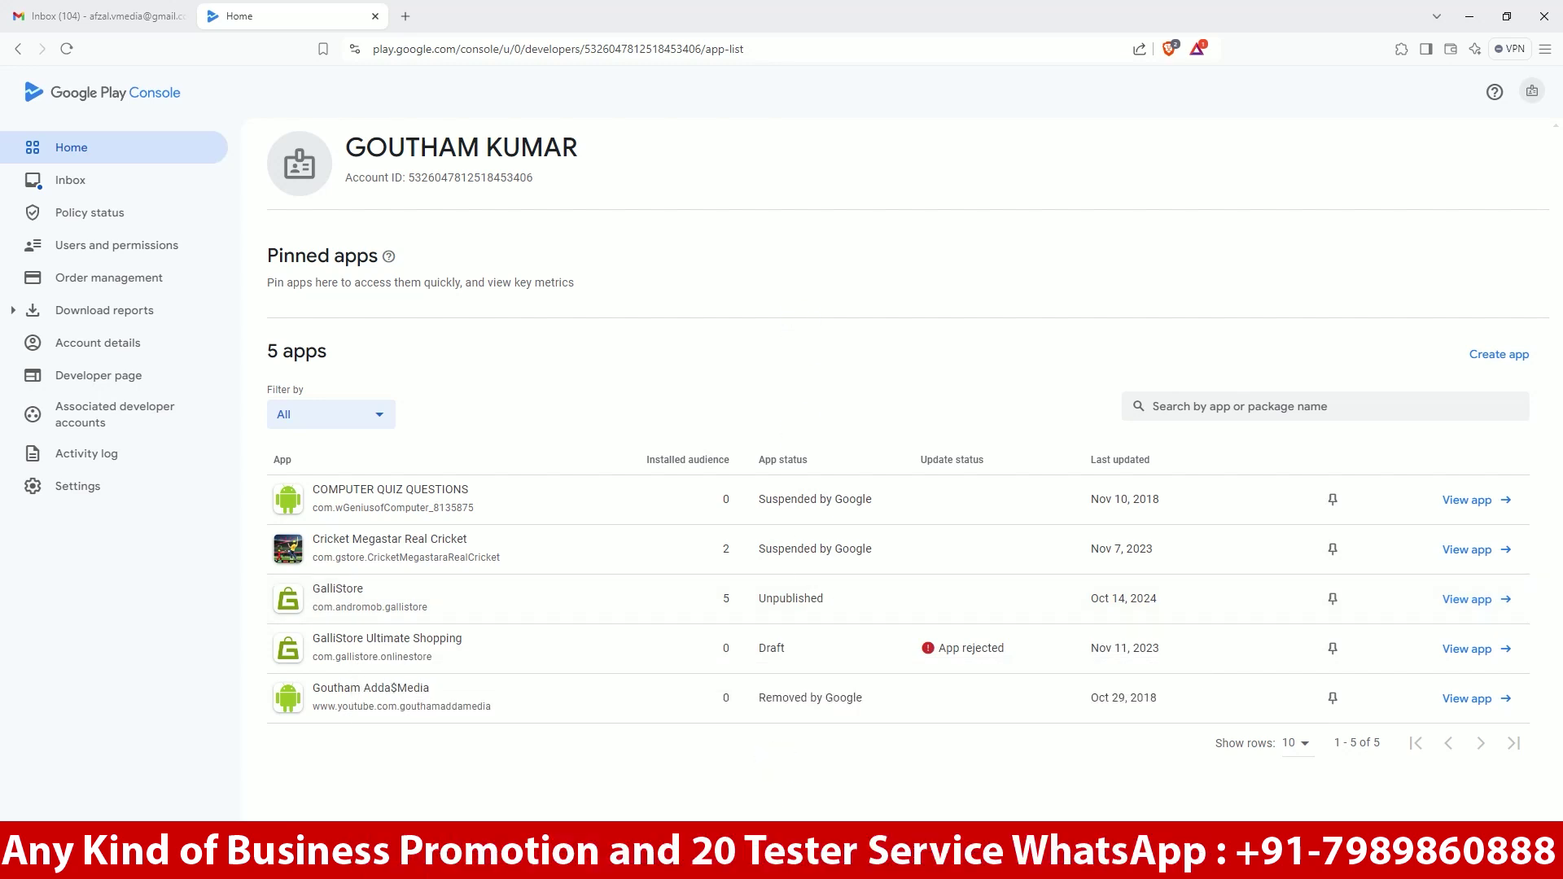
Minimize the browser and open the gallistore folder inside app publish on the desktop
left_click(1470, 16)
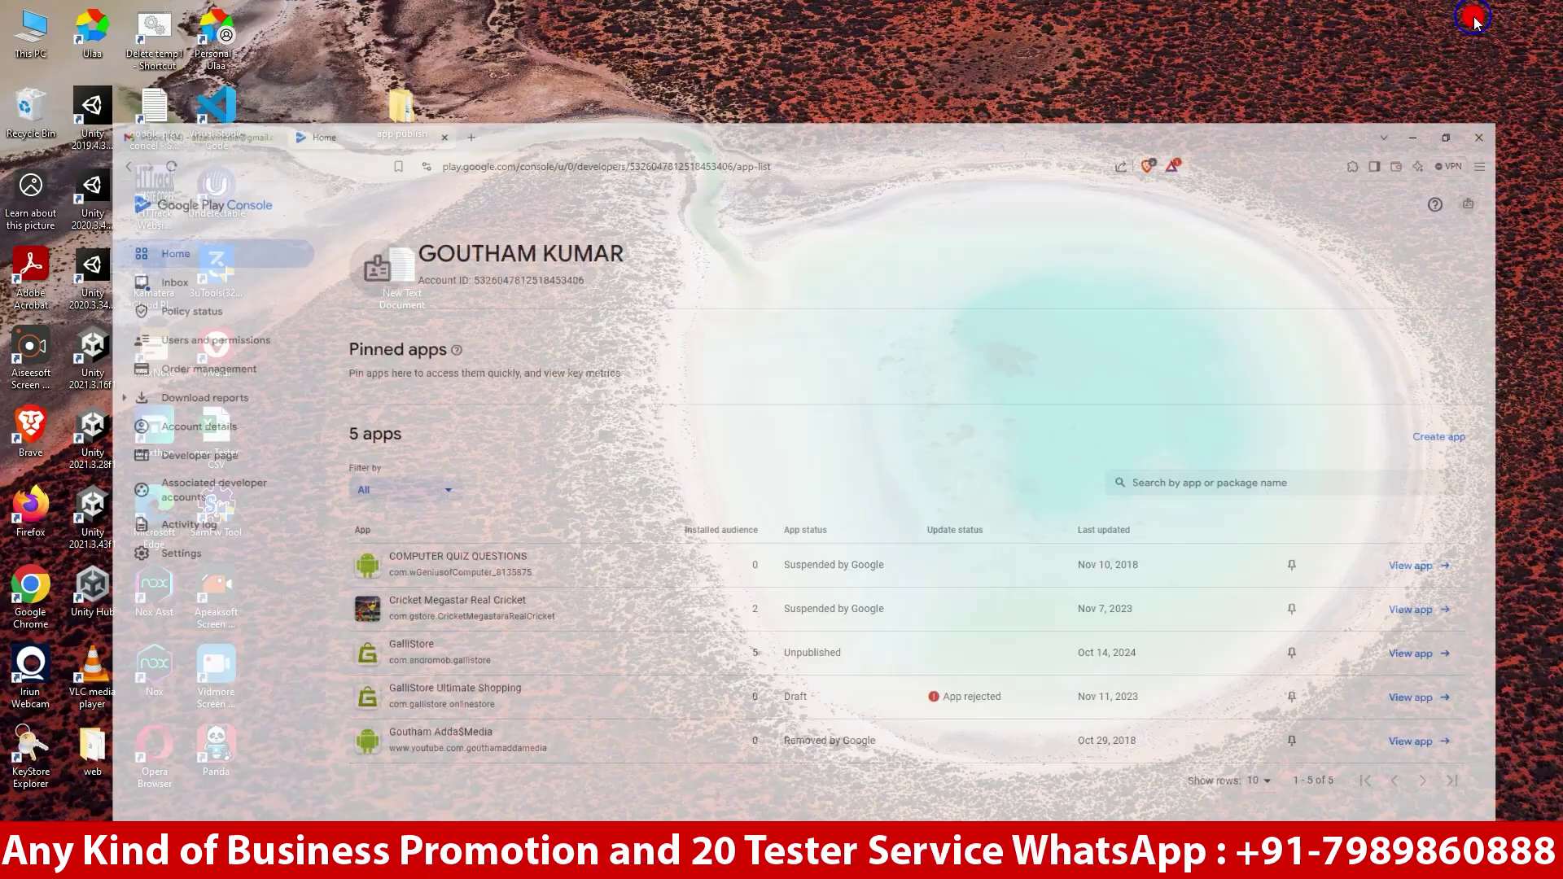
double_click(411, 111)
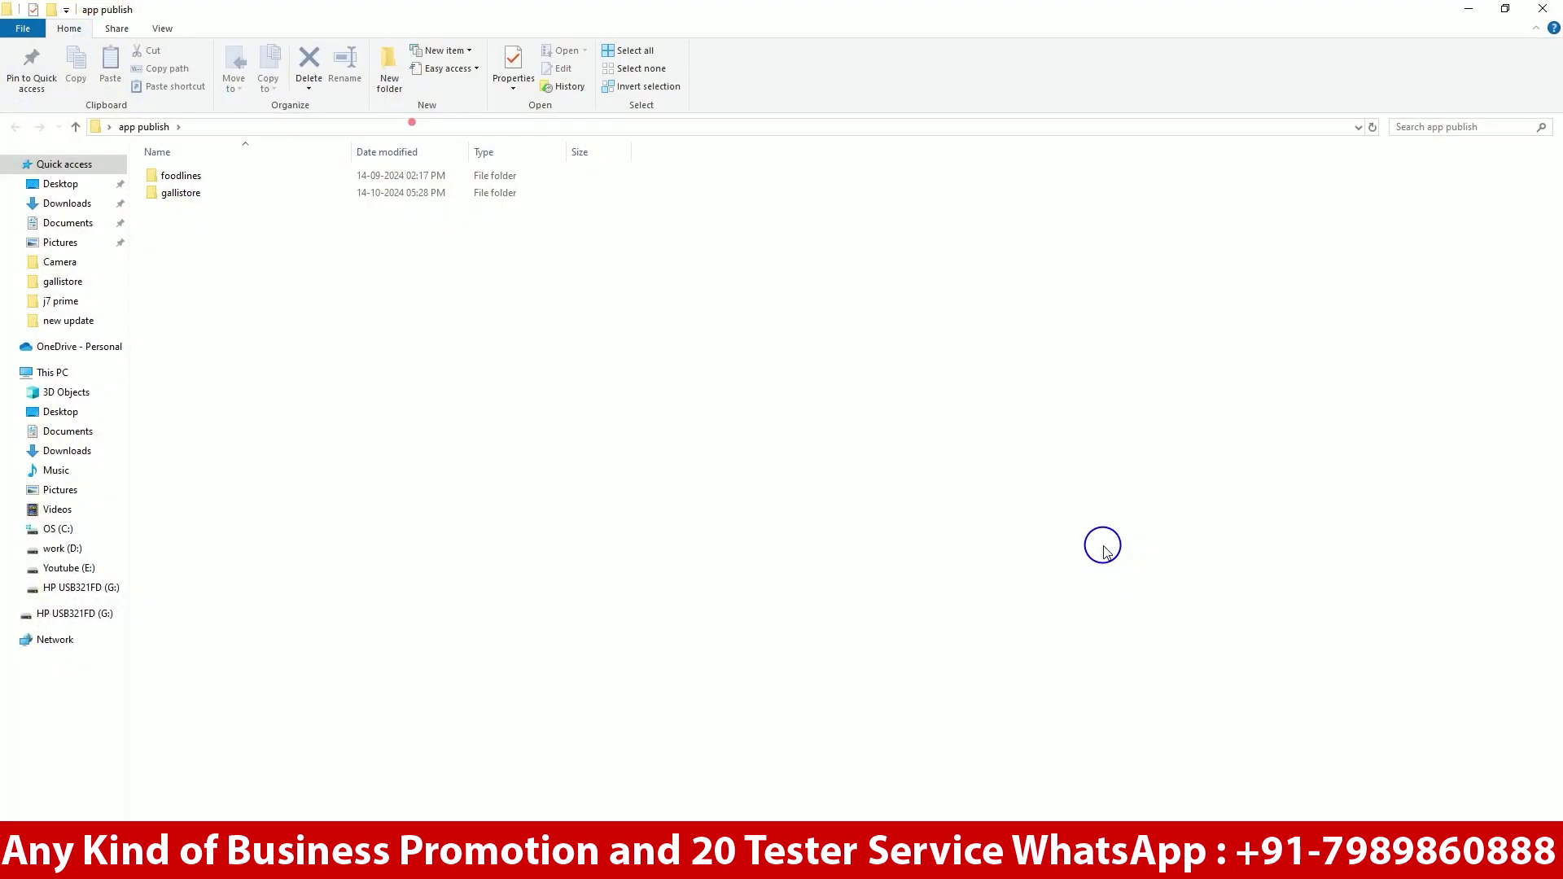
double_click(206, 194)
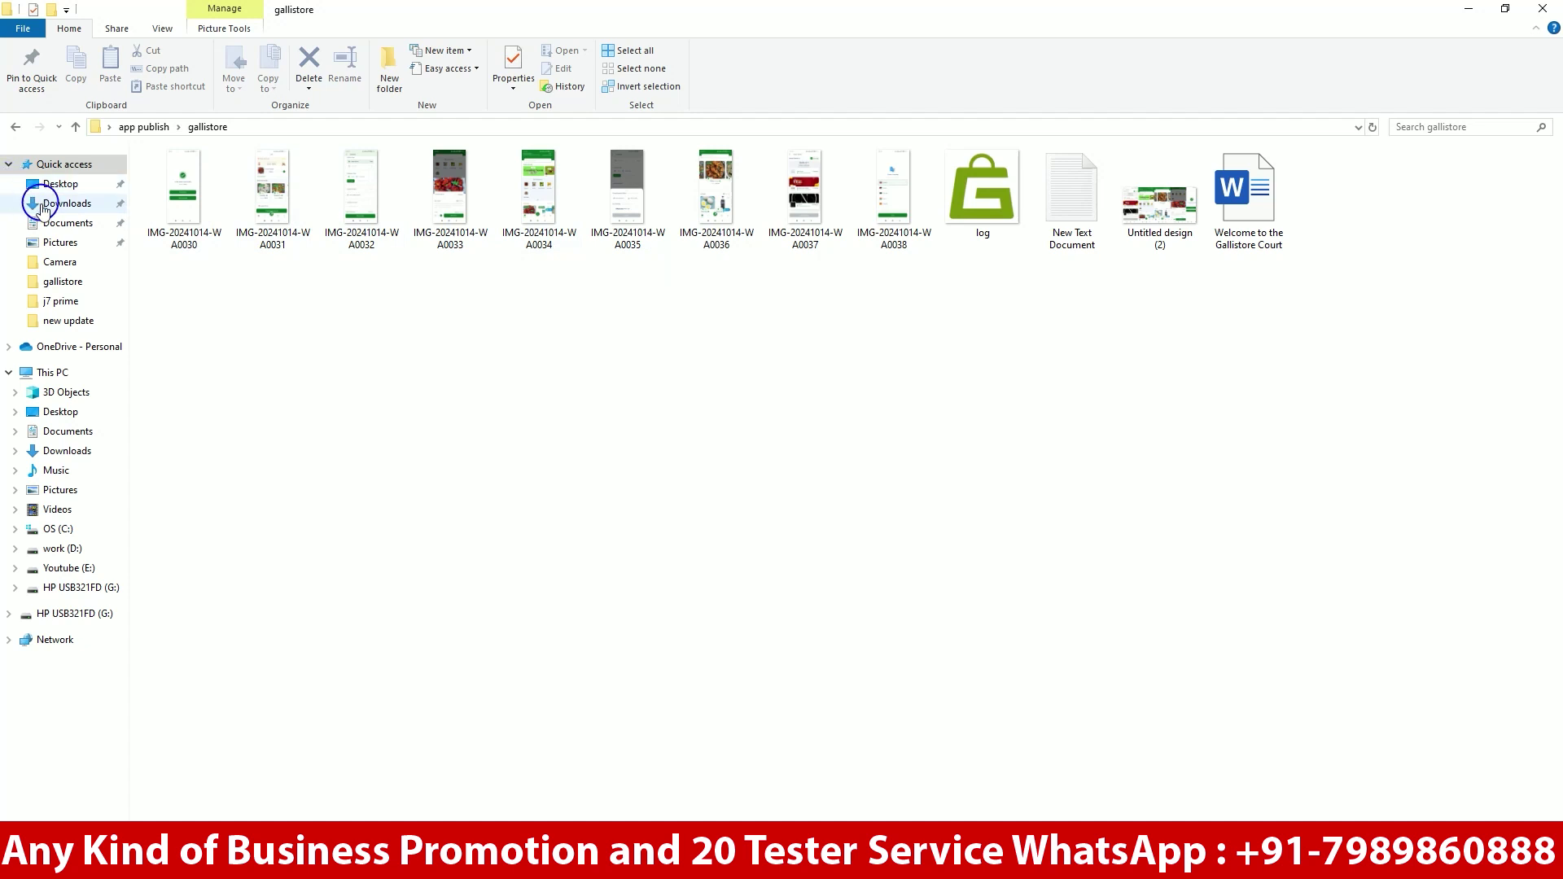
Browse Downloads, return to gallistore, select the Untitled design (2) image, then switch back to Play Console
left_click(42, 205)
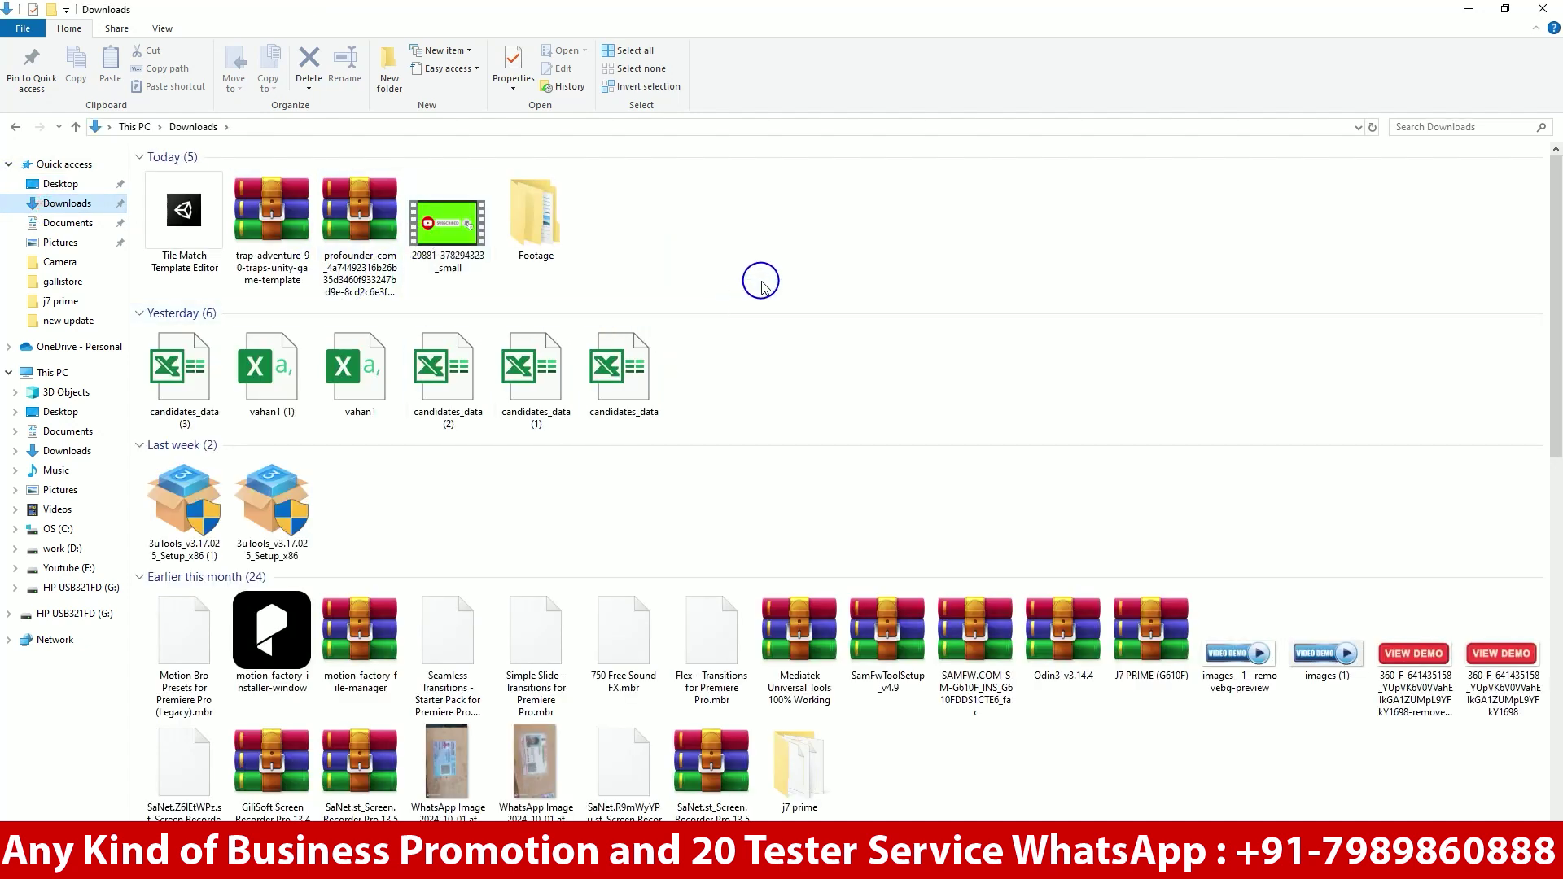
scroll(762, 287, "down", 15)
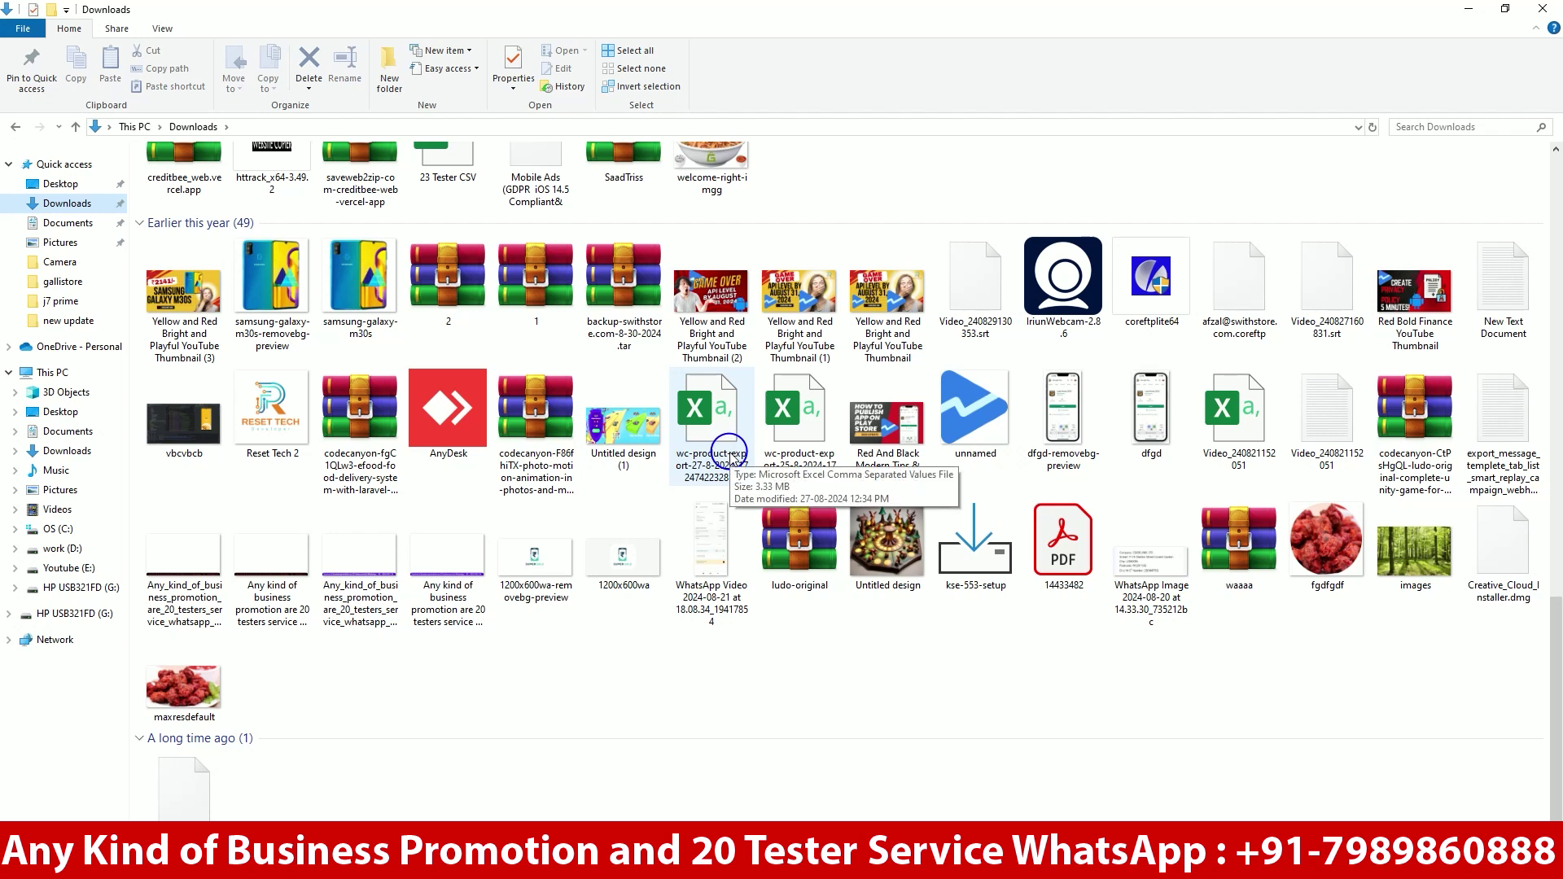
scroll(731, 456, "up", 3)
scroll(730, 457, "up", 5)
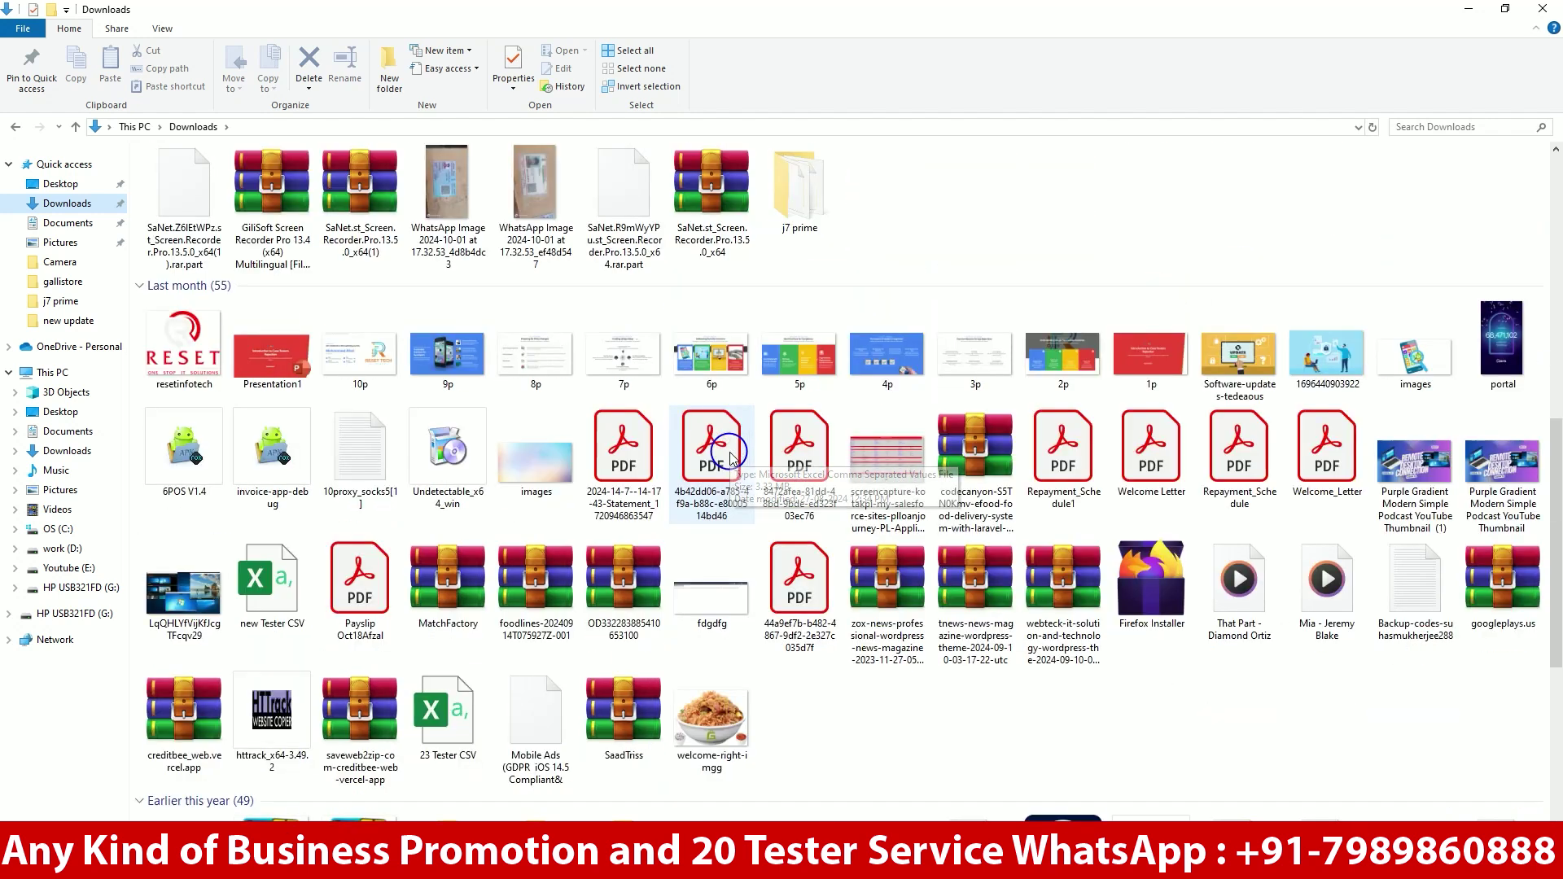
scroll(731, 458, "up", 3)
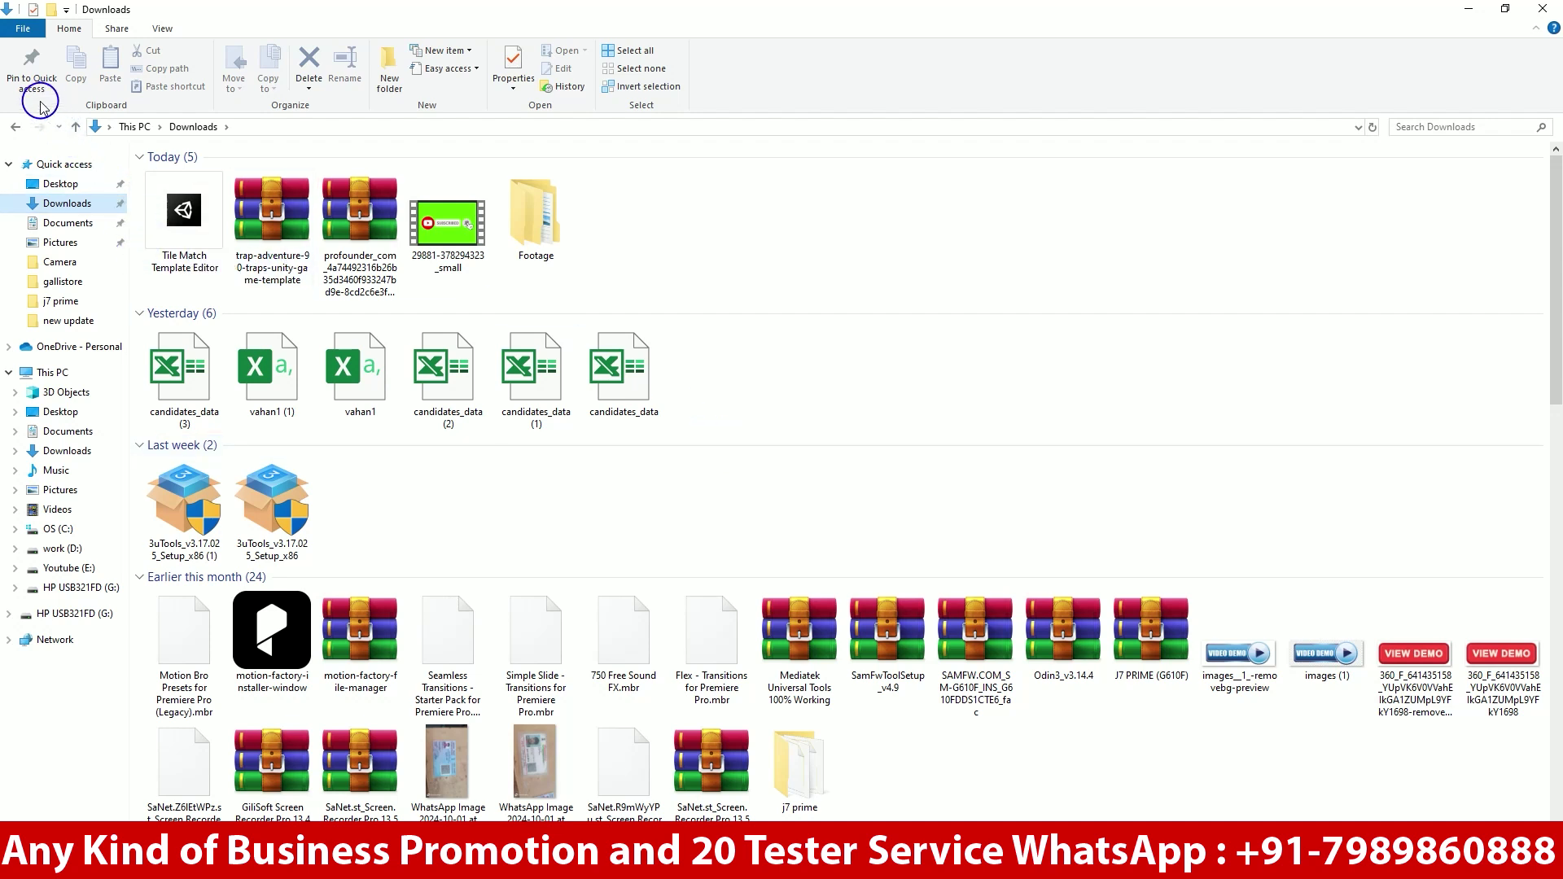
left_click(15, 127)
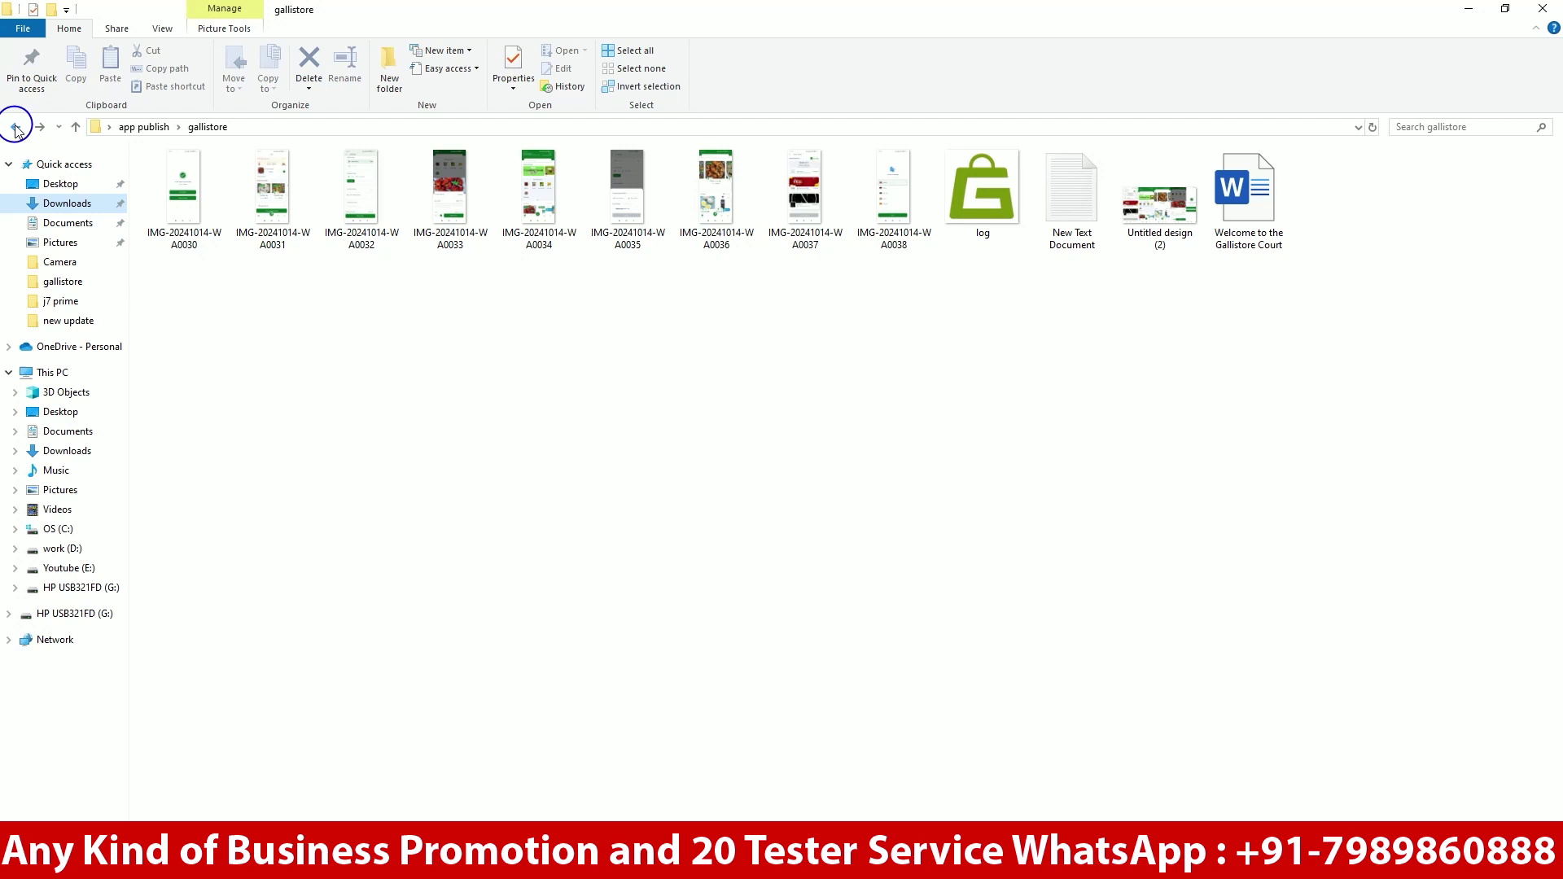
left_click(1139, 194)
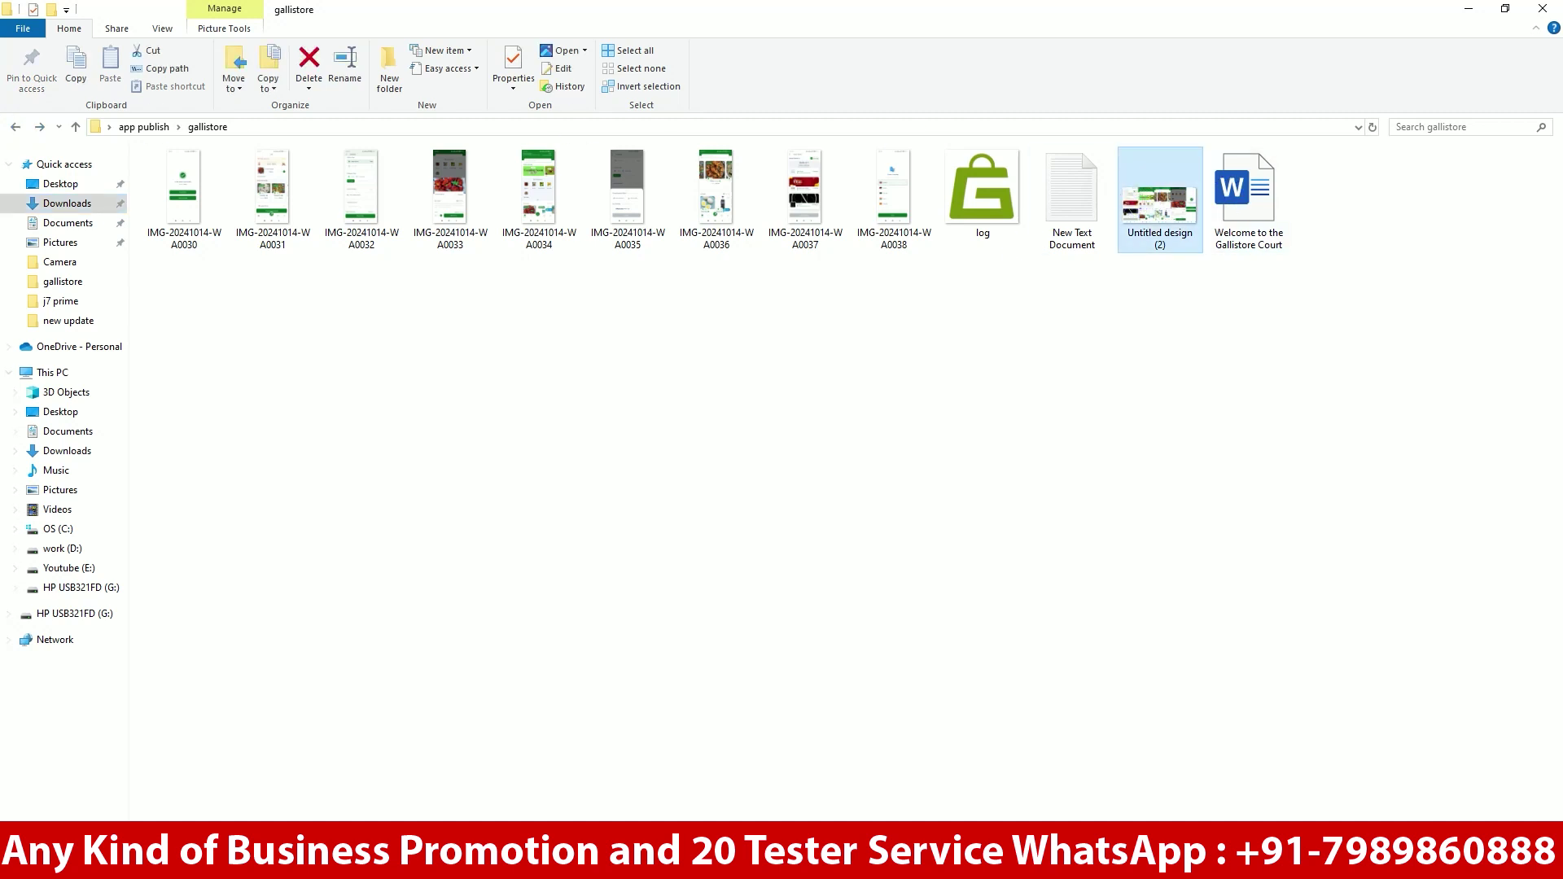
key("alt+Tab")
key("alt+Tab")
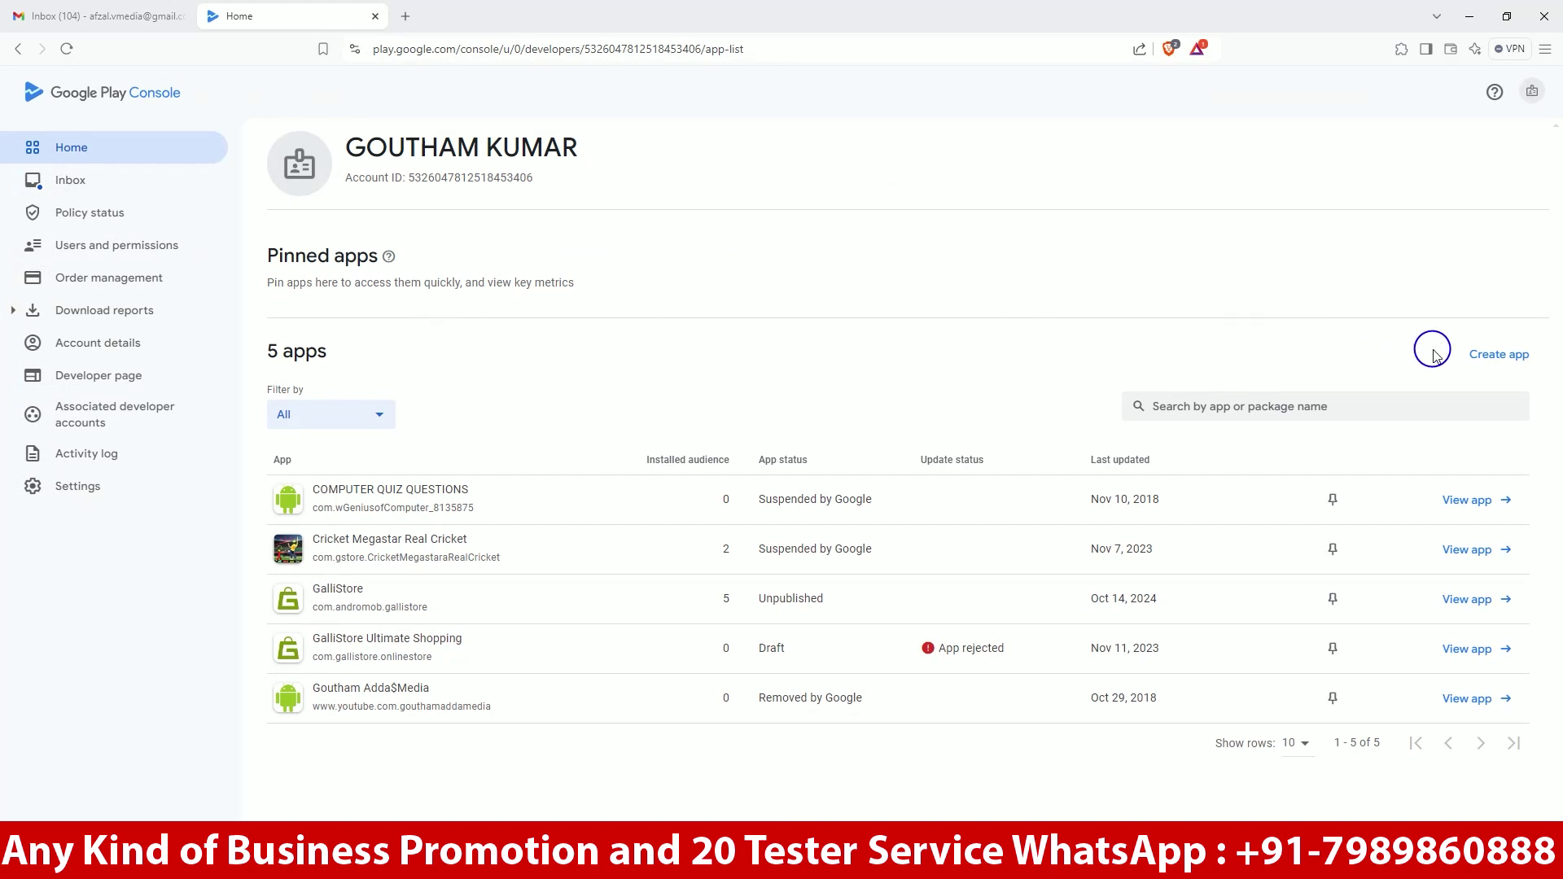
Start a new app in Play Console, then switch to the gallistore folder window
left_click(1482, 356)
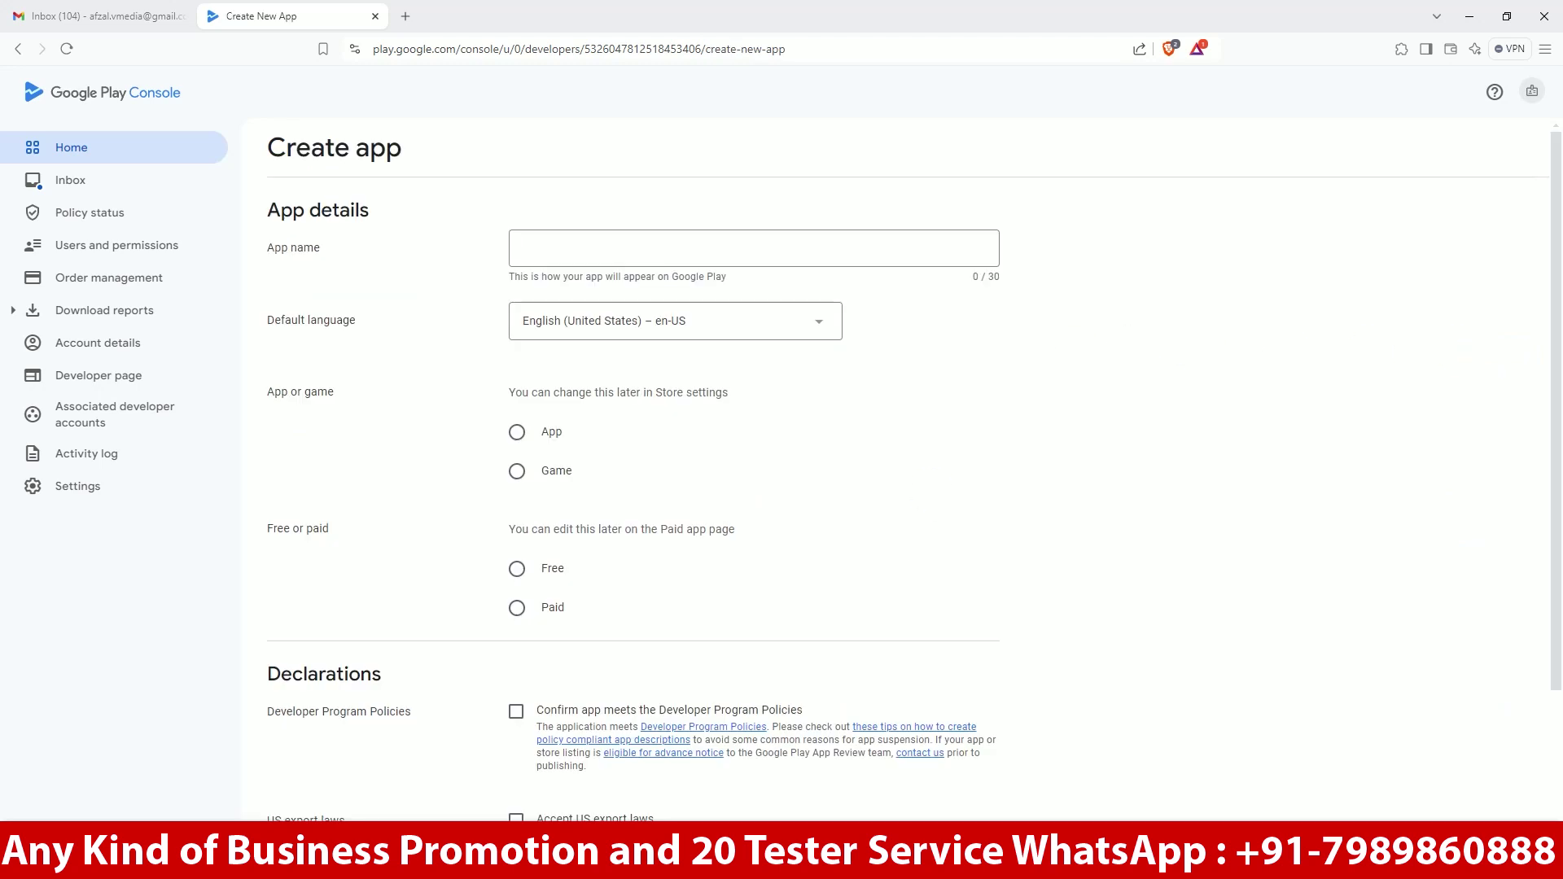
key("alt+Tab")
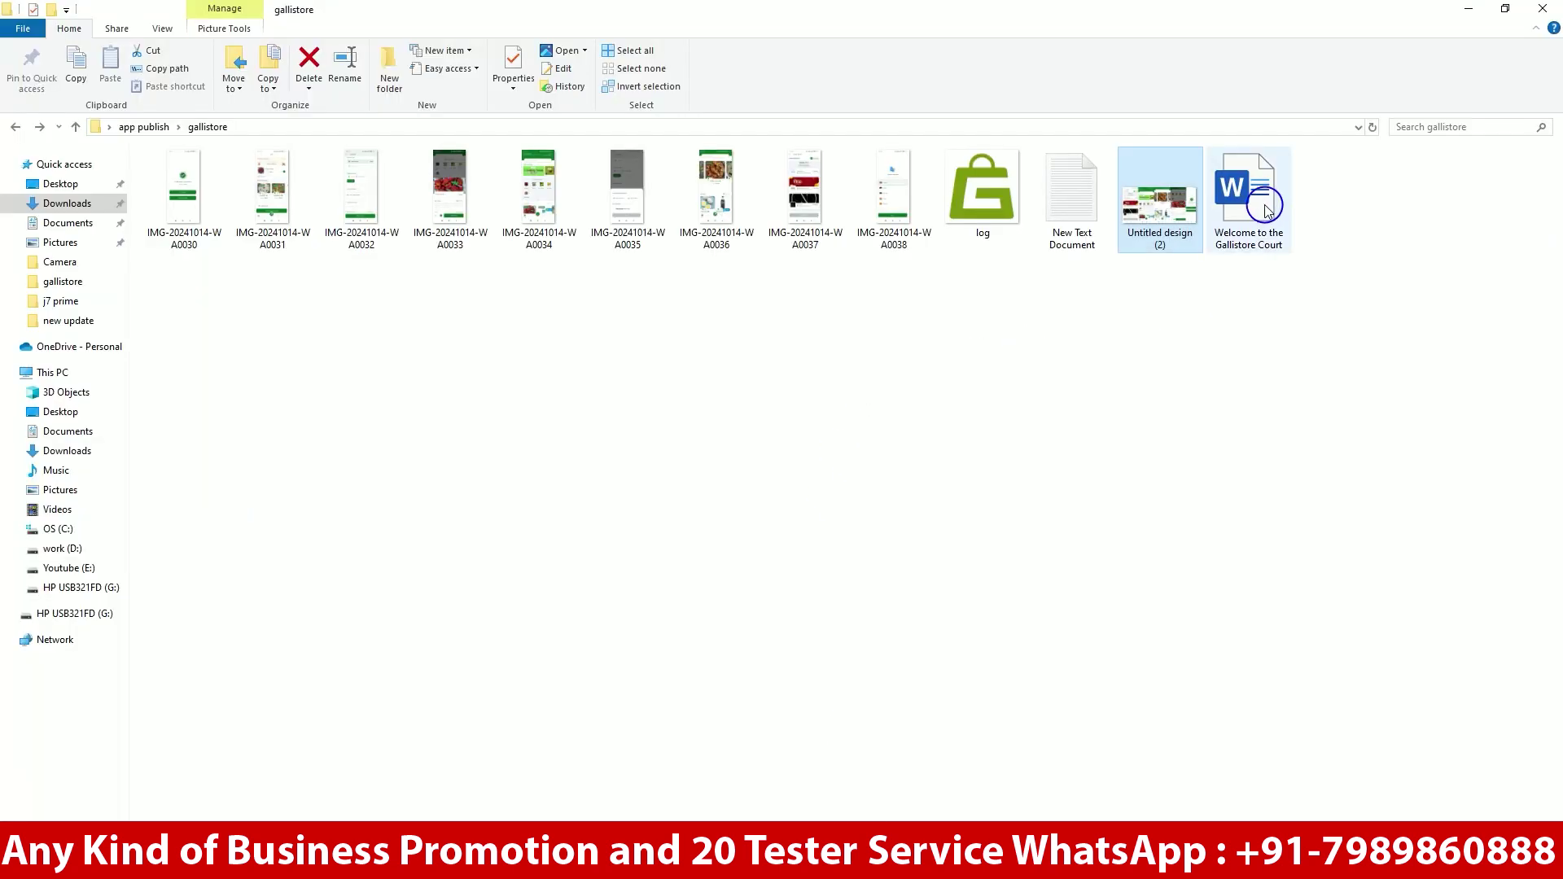
Open the 'Welcome to the Gallistore Court' Word document and the New Text Document notes
left_click(1244, 208)
double_click(1243, 208)
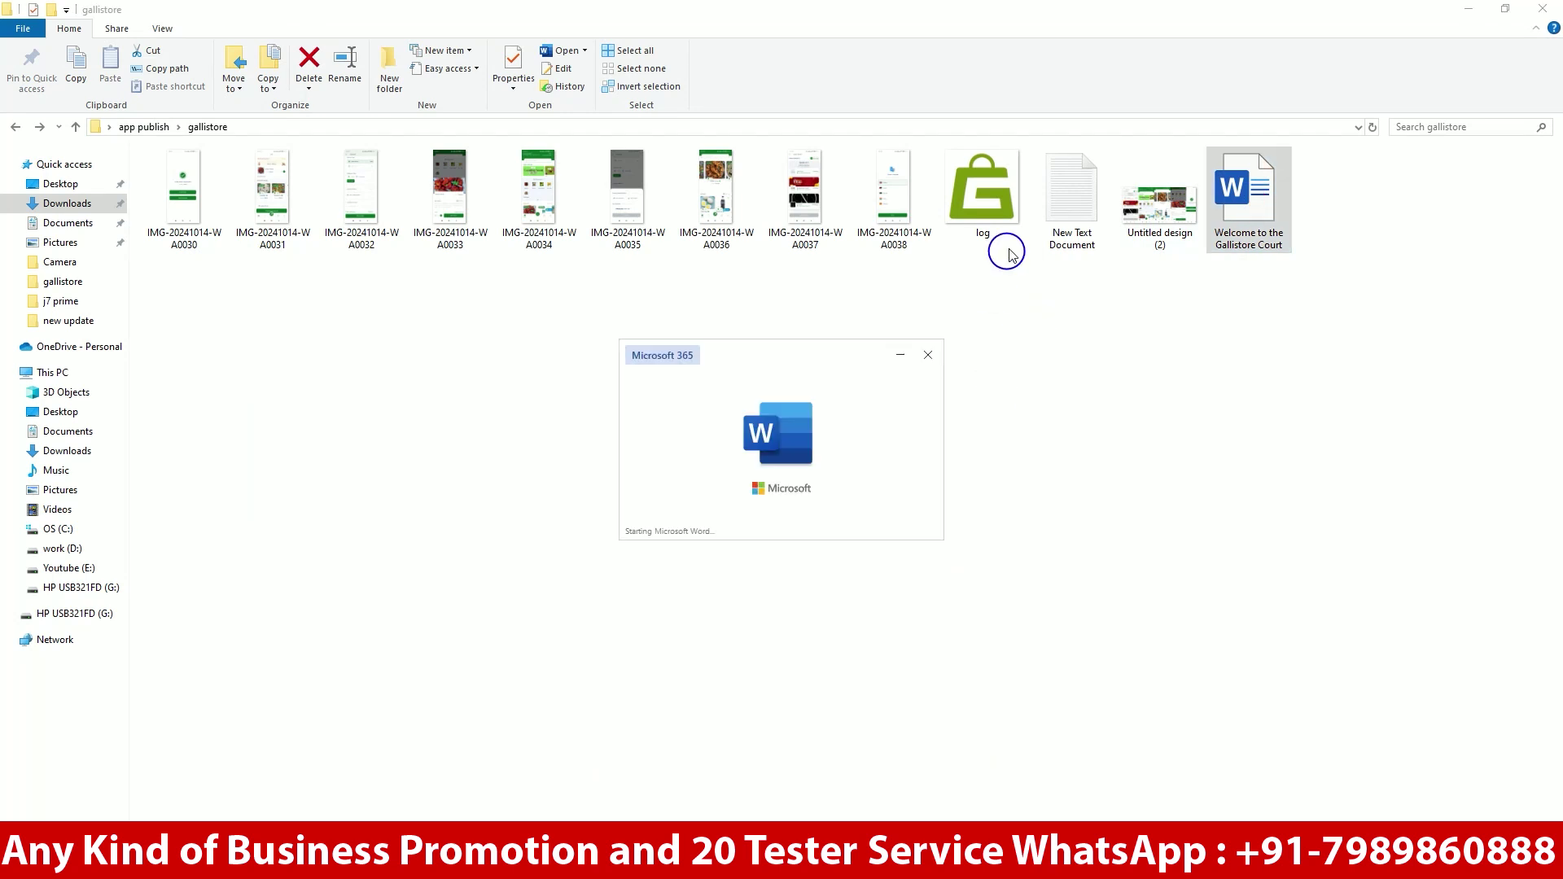
left_click(1074, 208)
double_click(1073, 207)
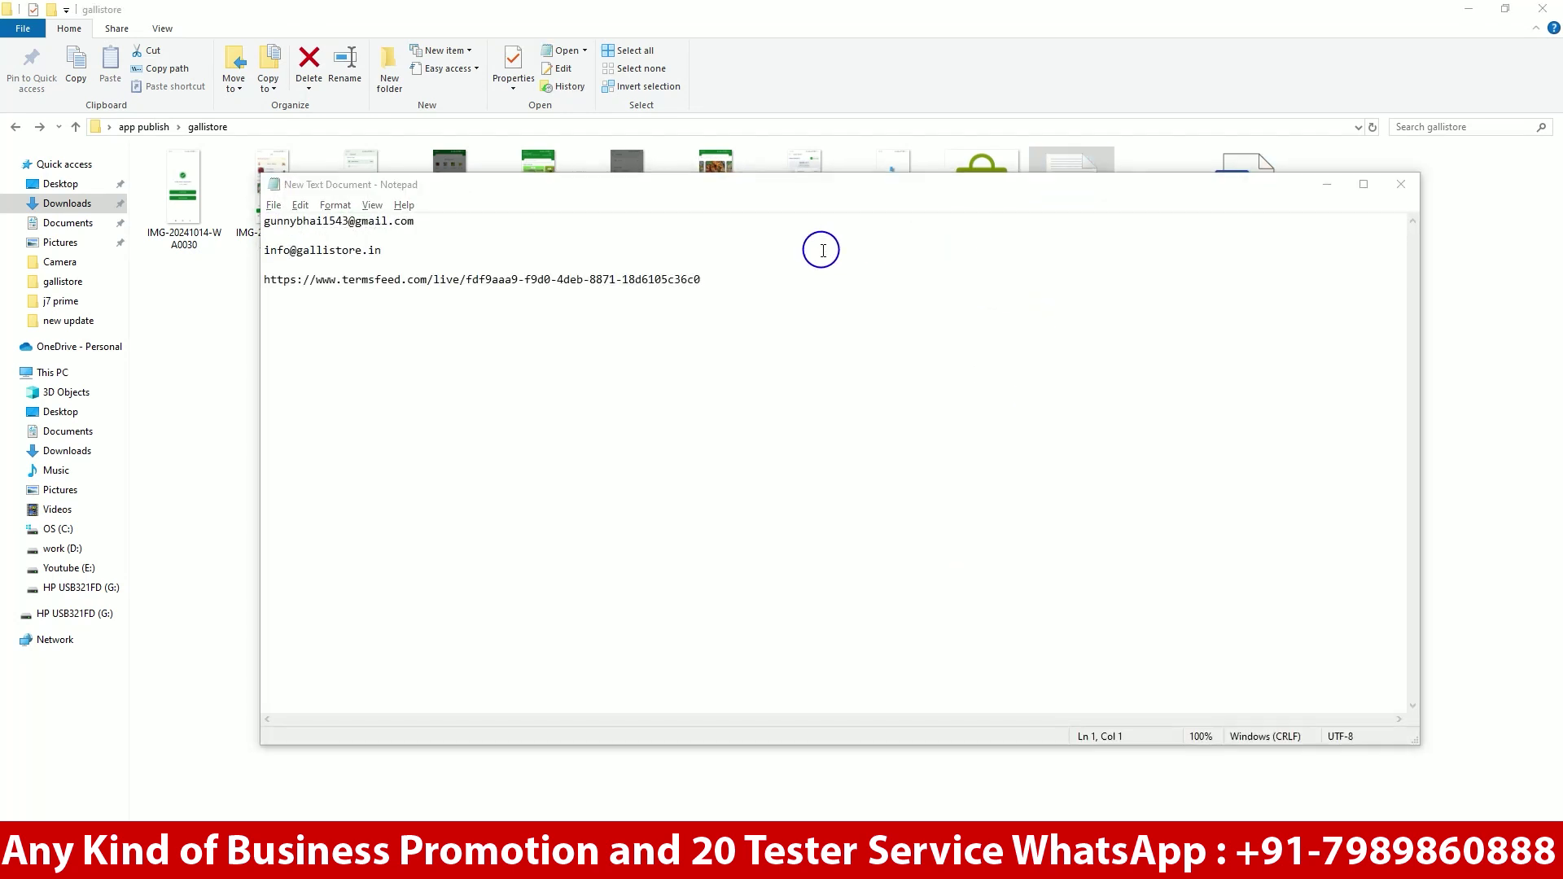
Copy 'Gallistore' from the Word document title and return to the App name field
key("alt+Tab")
key("alt+Tab")
key("alt+Tab")
key("alt+Tab")
key("alt+Tab")
key("alt+Tab")
key("alt+Tab")
key("alt+Tab")
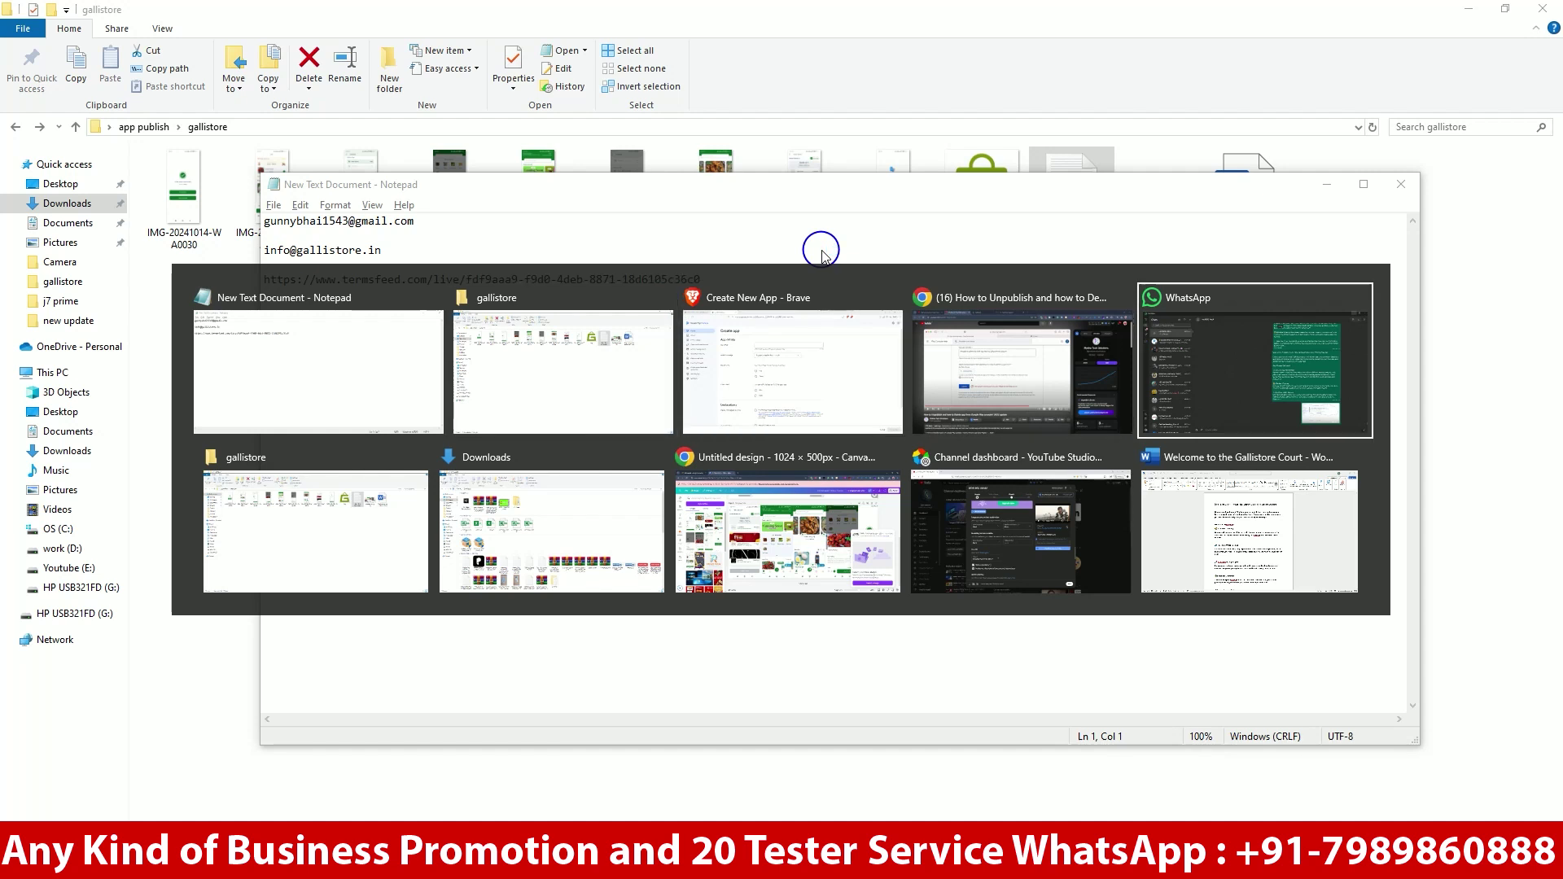
key("alt+Tab")
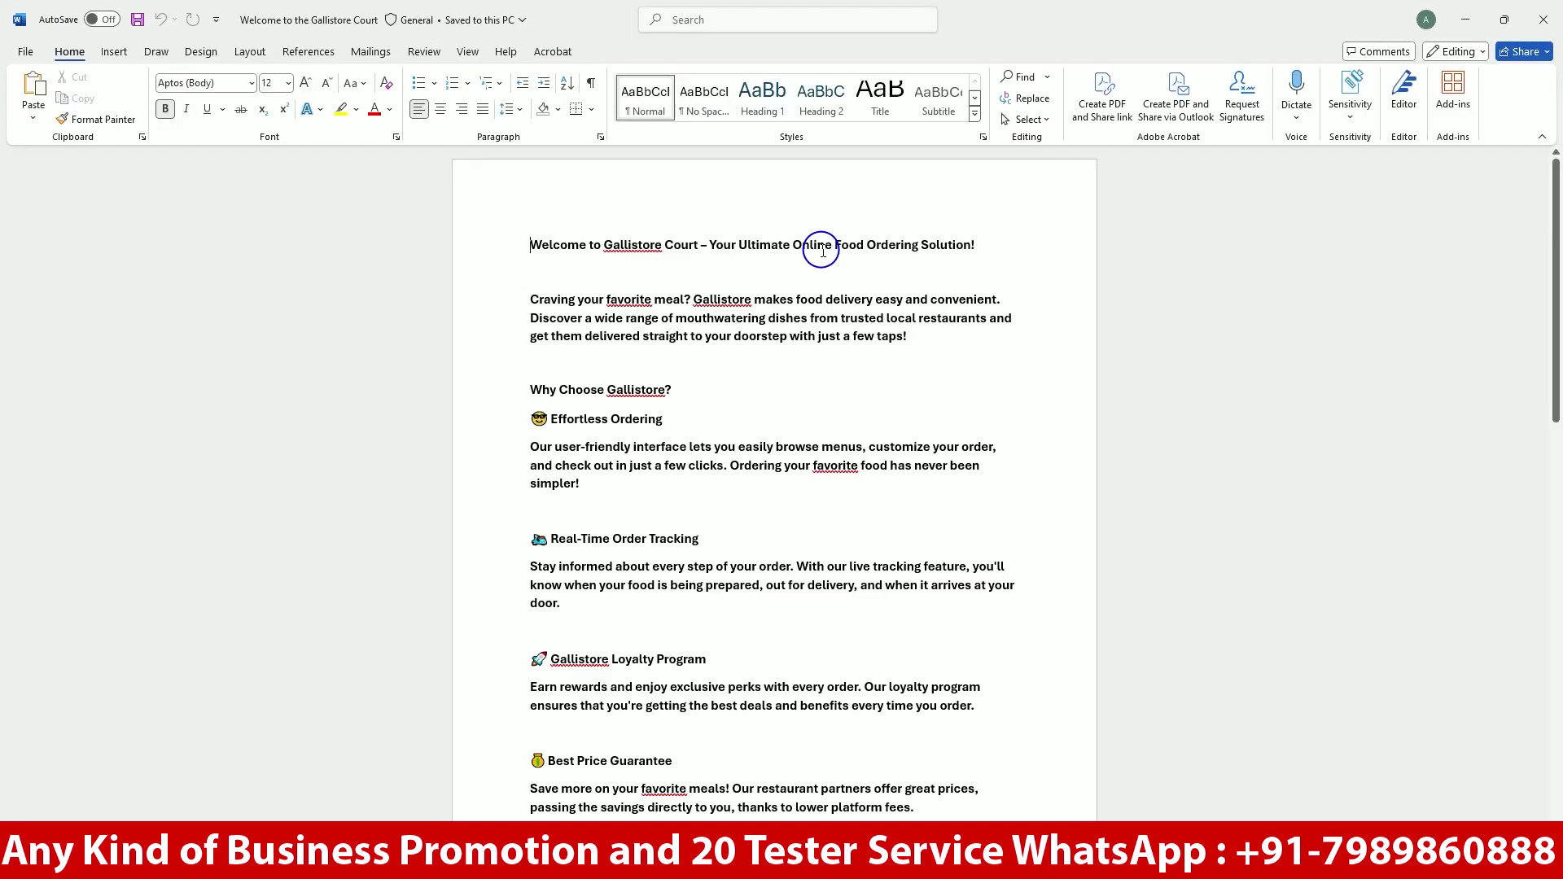
double_click(617, 246)
key("ctrl+c")
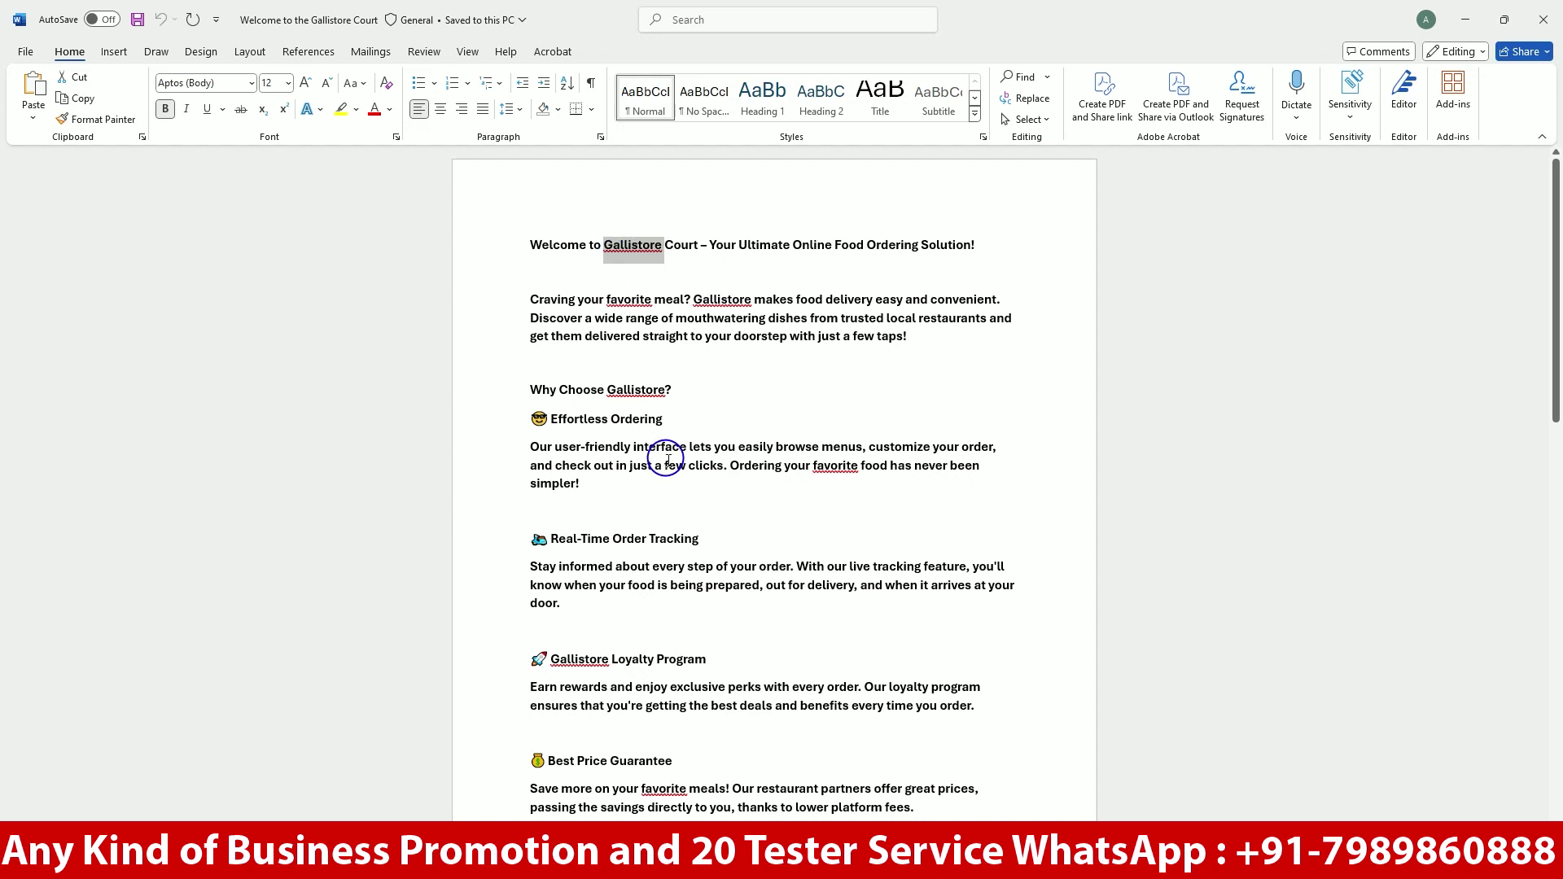
key("alt+Tab")
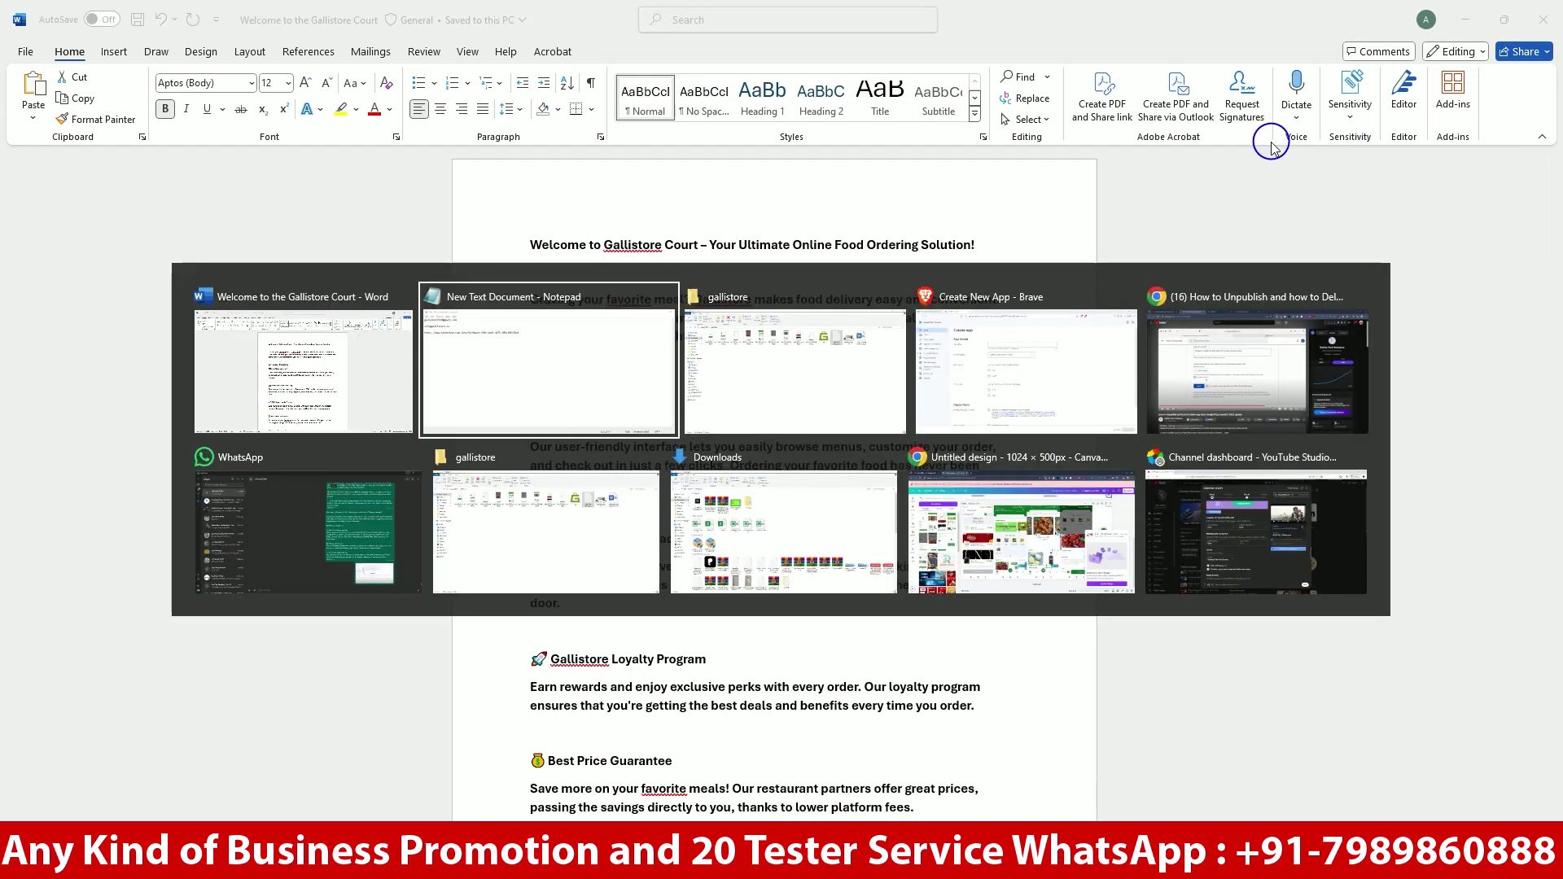
key("Tab")
key("Tab")
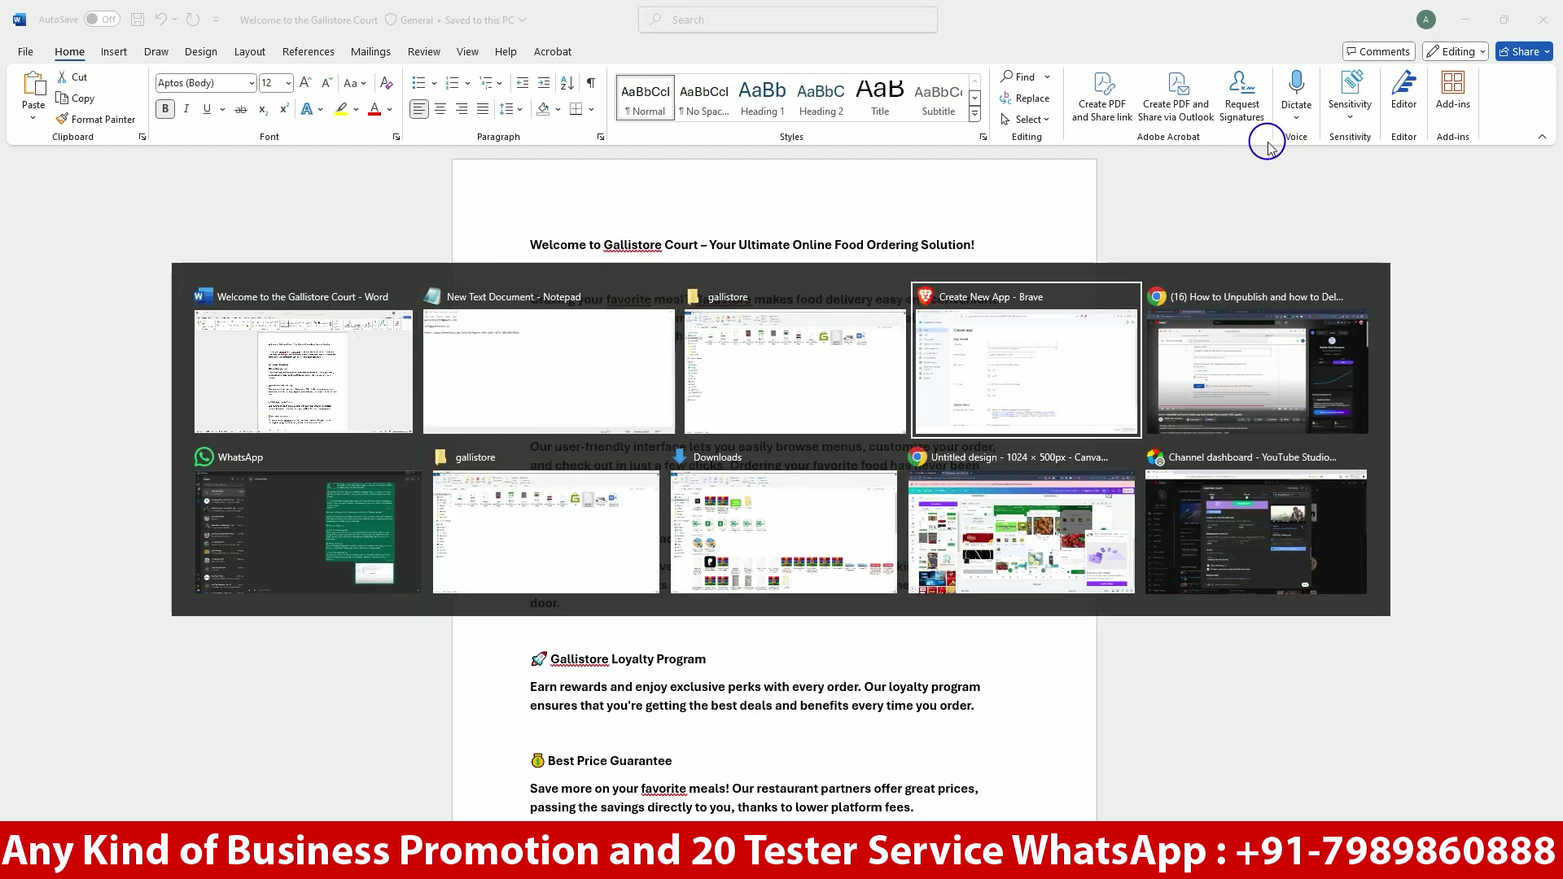
left_click(585, 237)
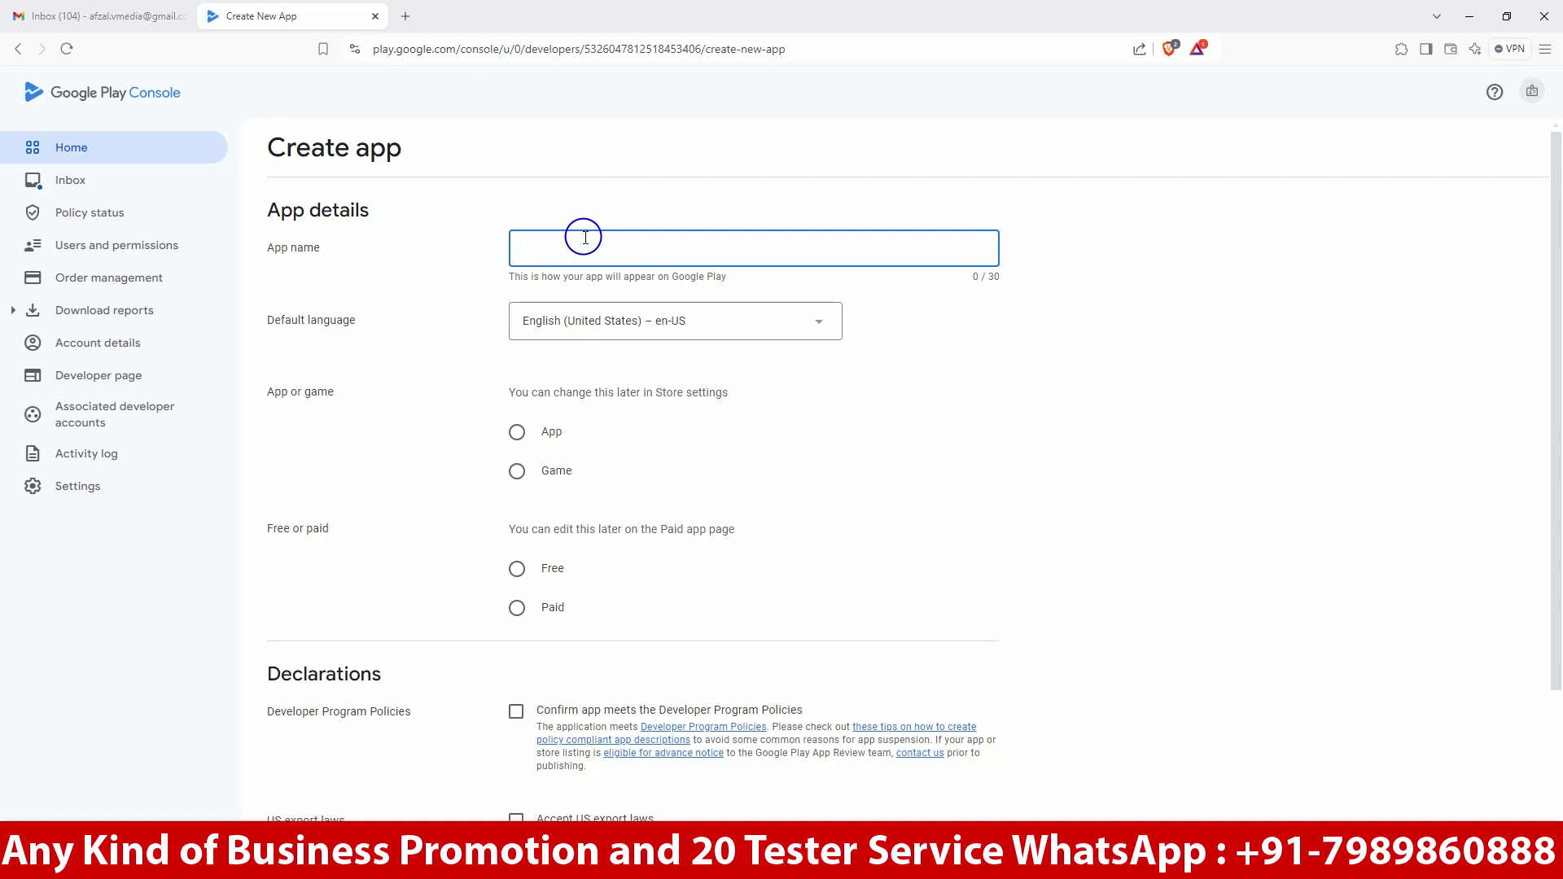
Name the app Gallistore, make it a free App, and accept the policy and export-law declarations
key("ctrl+v")
left_click(559, 355)
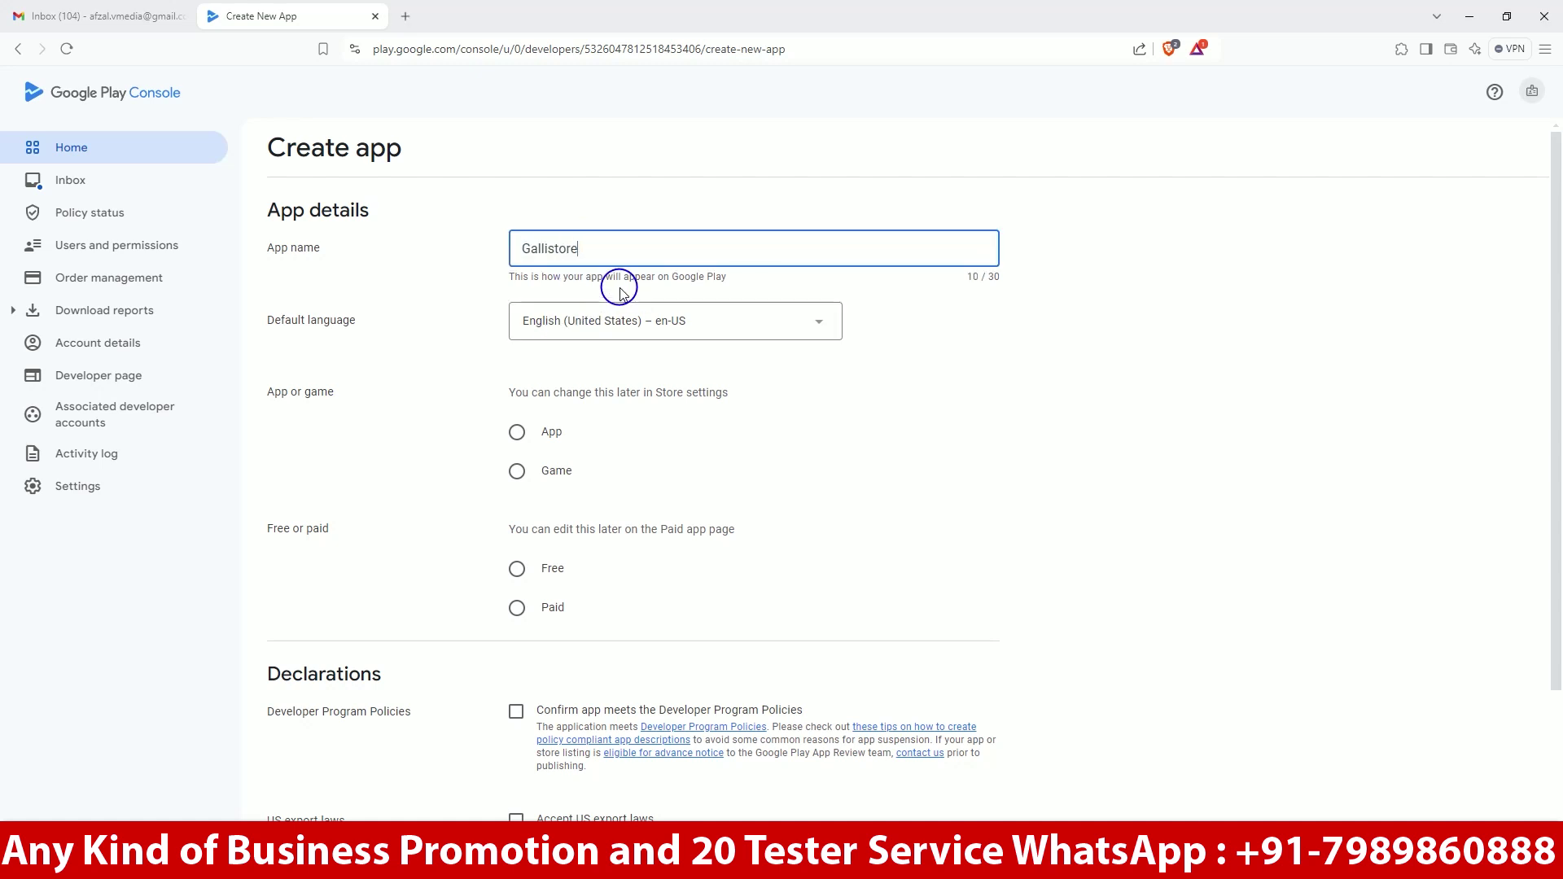
left_click(506, 434)
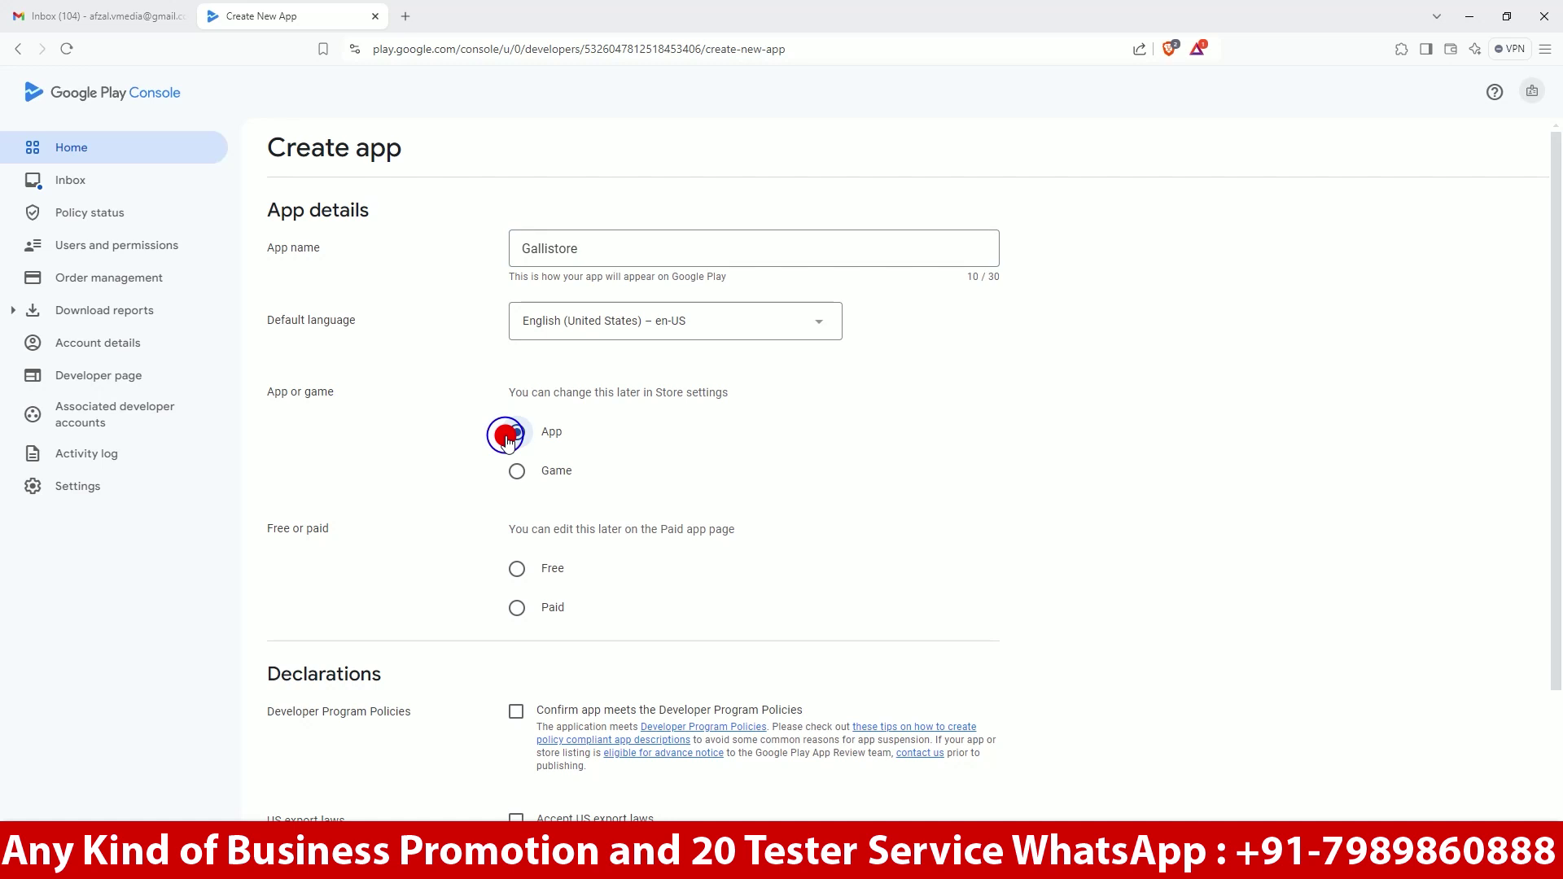
left_click(516, 567)
scroll(733, 507, "down", 4)
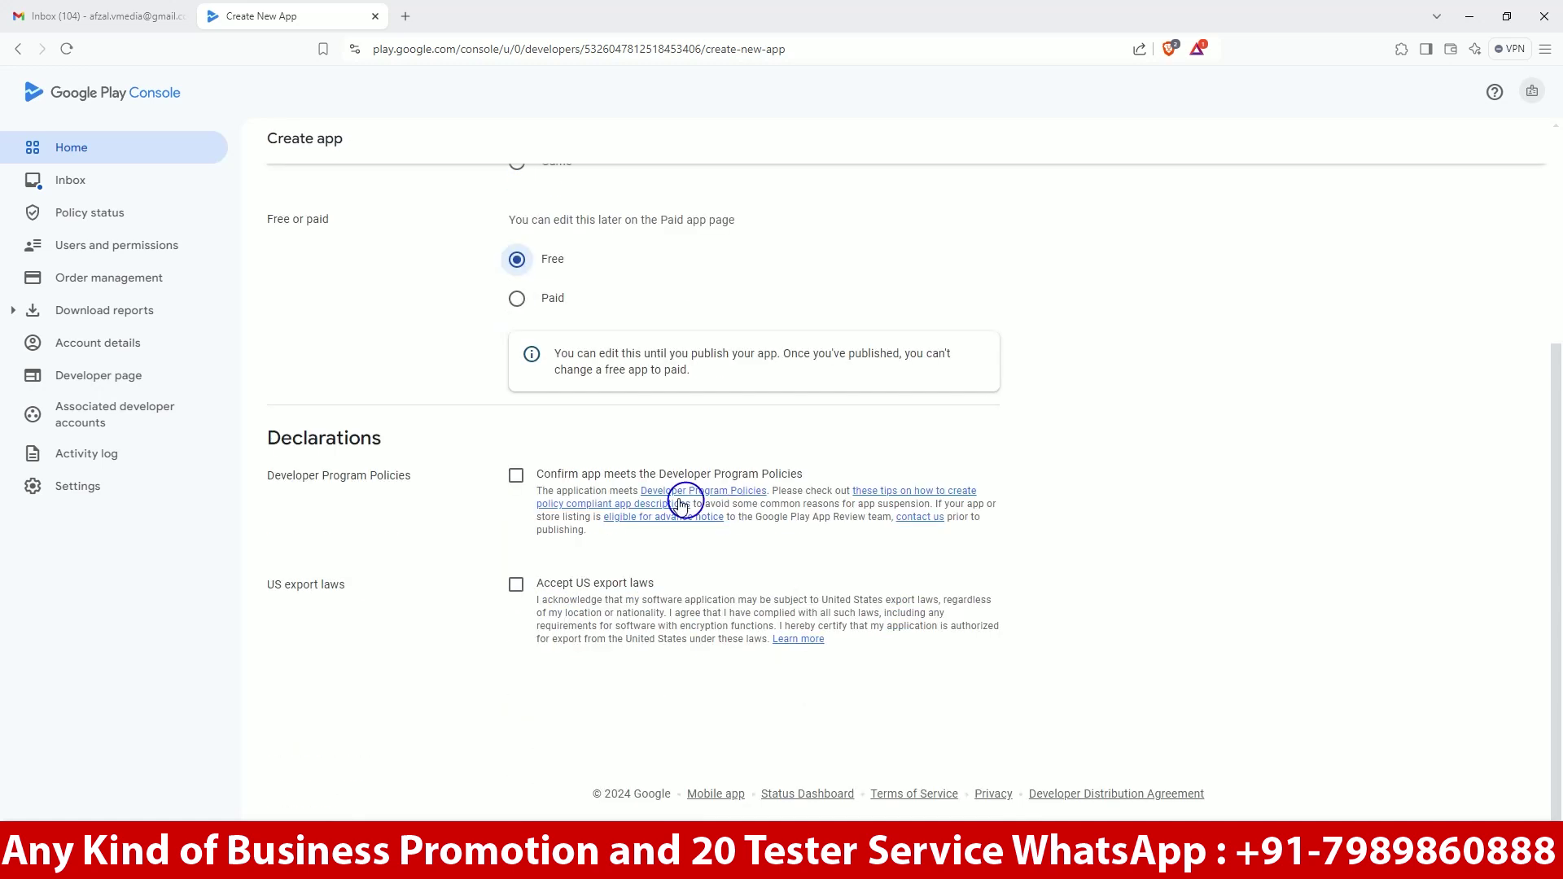
left_click(526, 483)
left_click(518, 582)
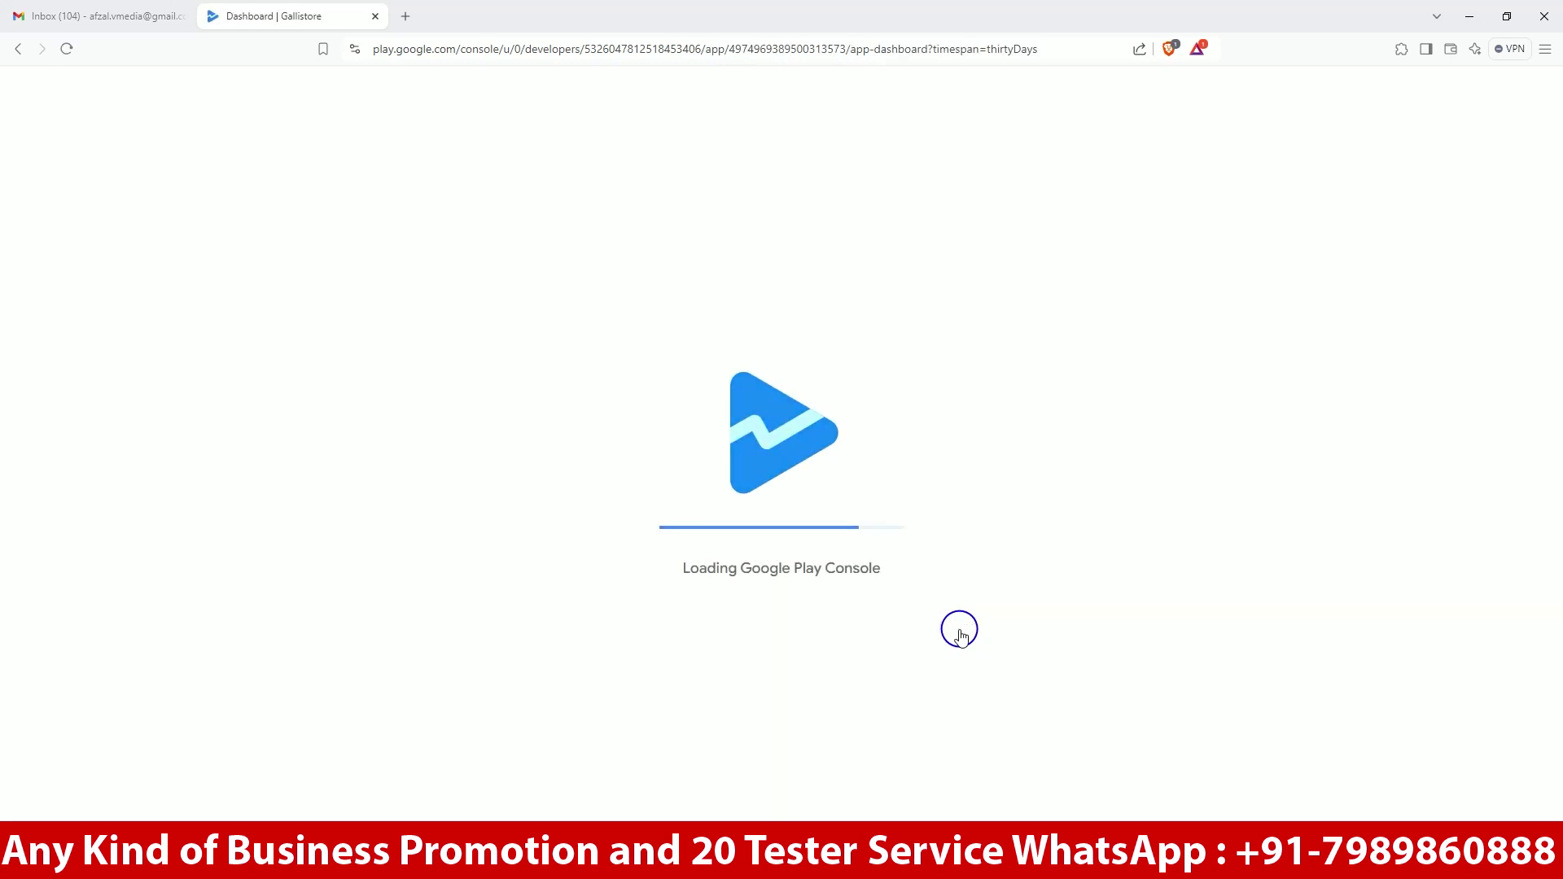
Paste the TermsFeed URL from the notes as Gallistore's privacy policy, save, and return to Dashboard
scroll(960, 631, "down", 3)
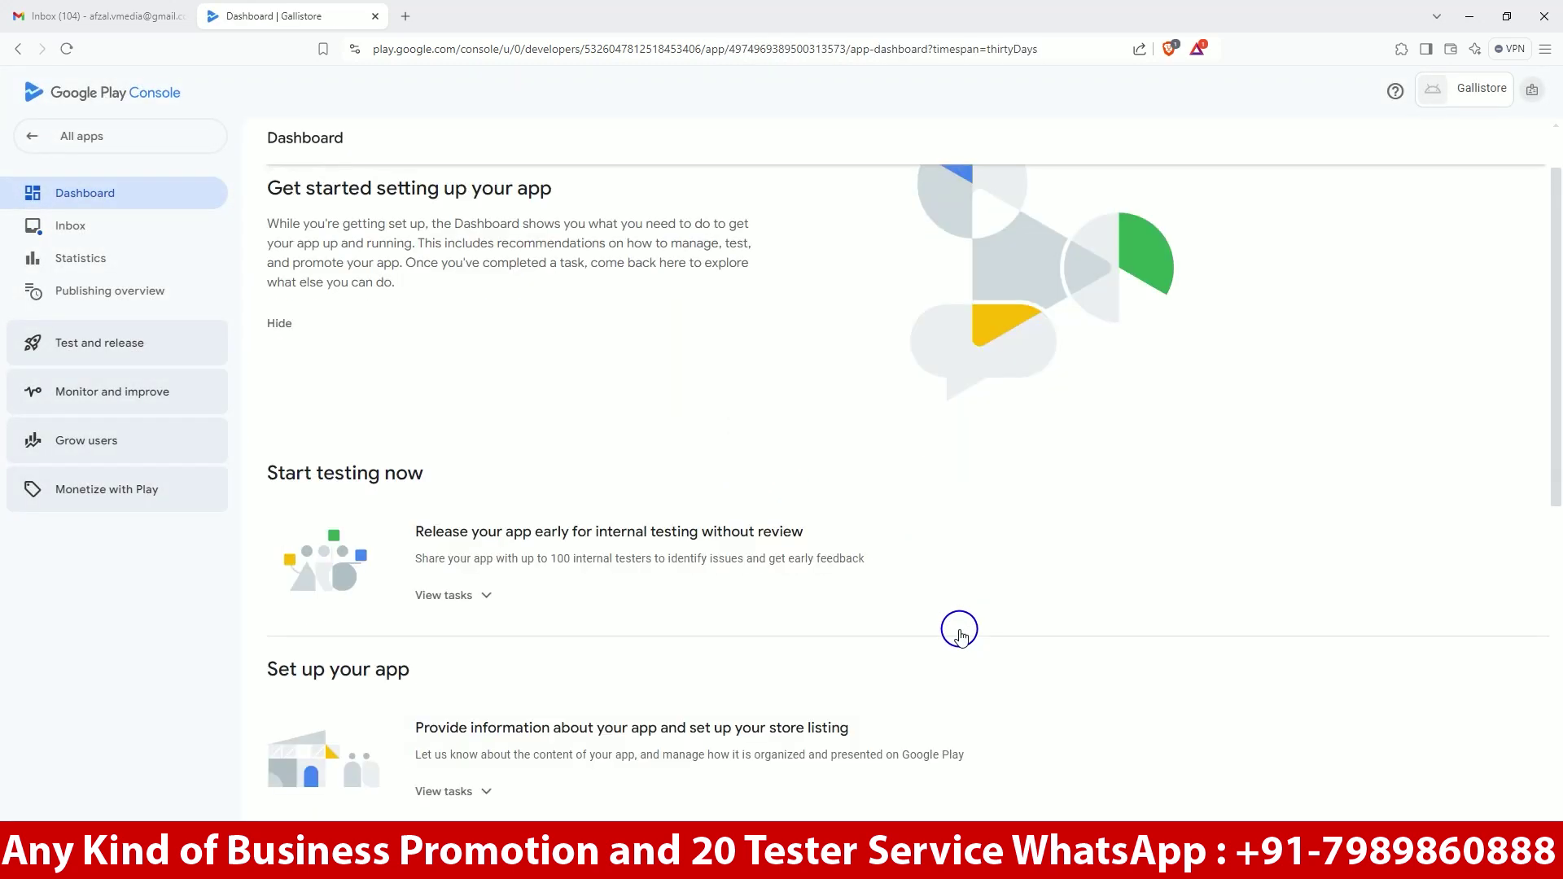
left_click(459, 640)
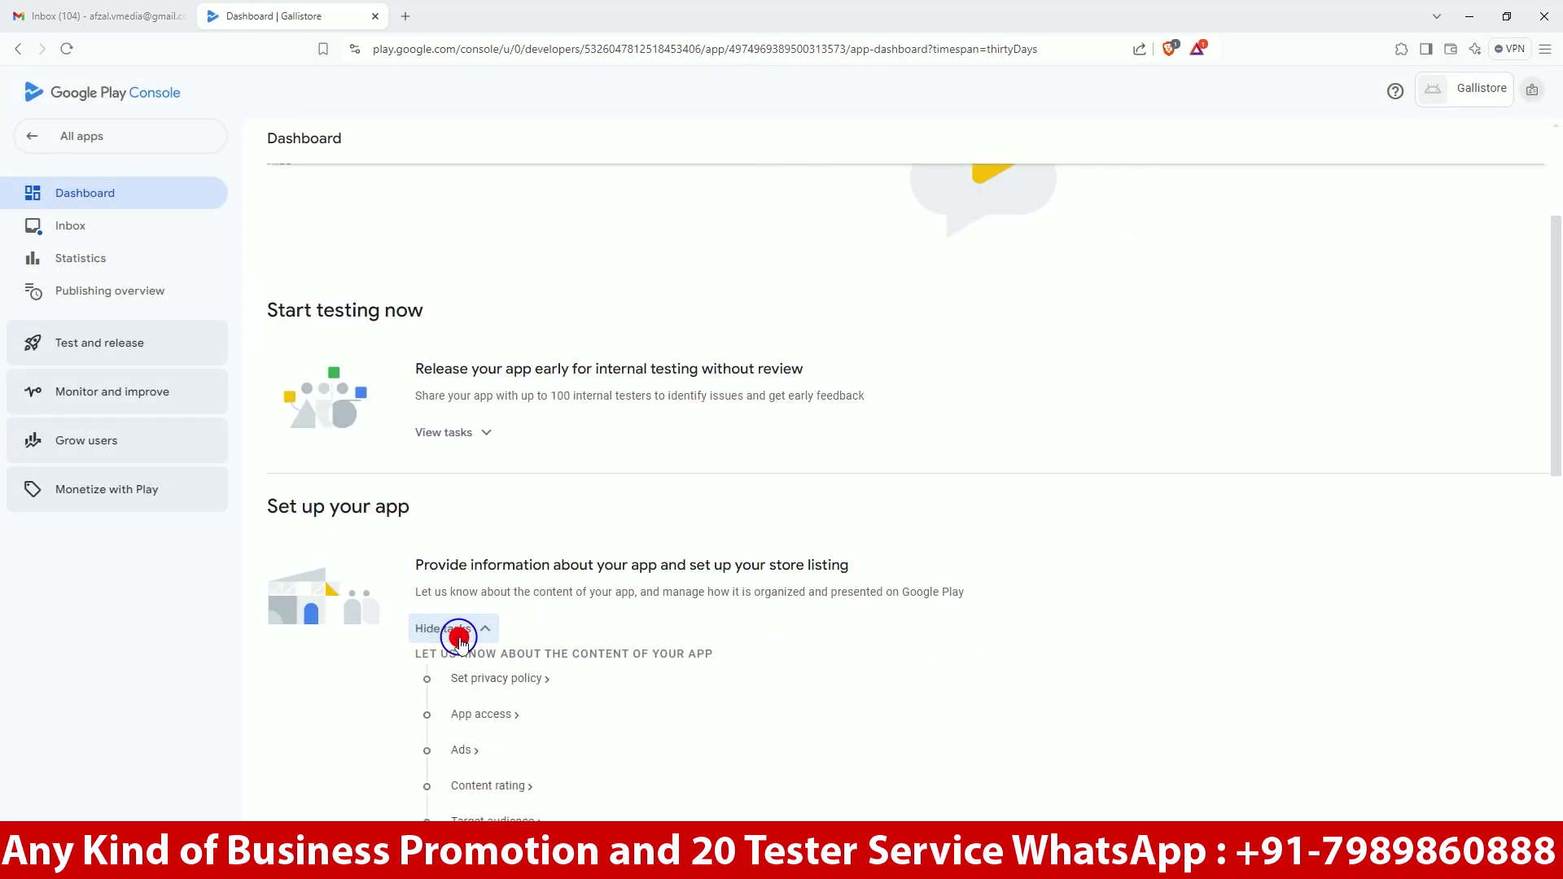
left_click(510, 689)
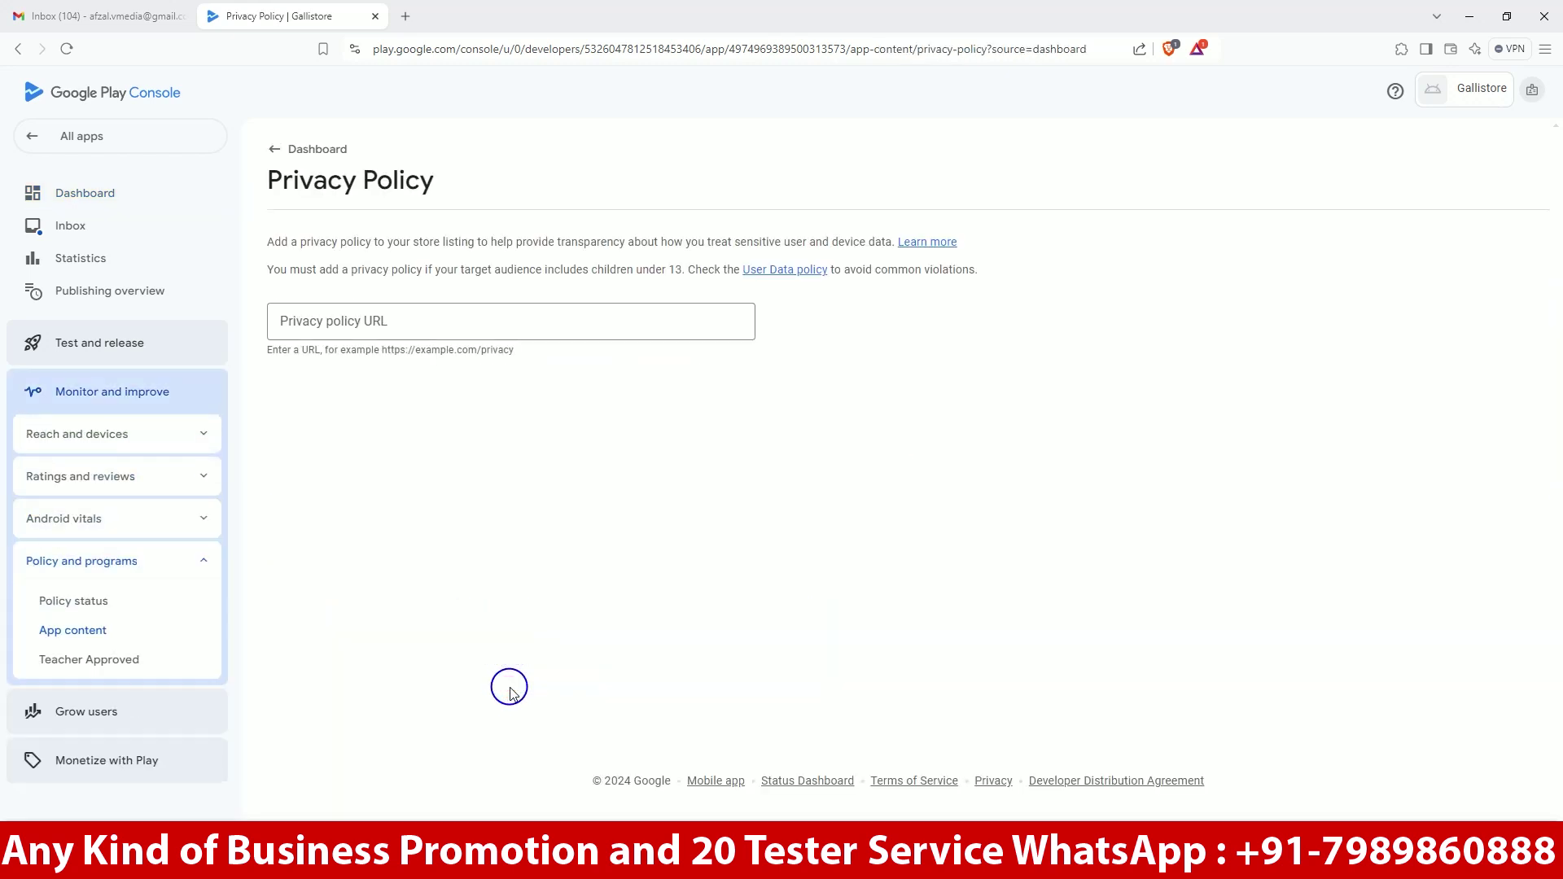
key("alt+Tab")
key("alt+Tab")
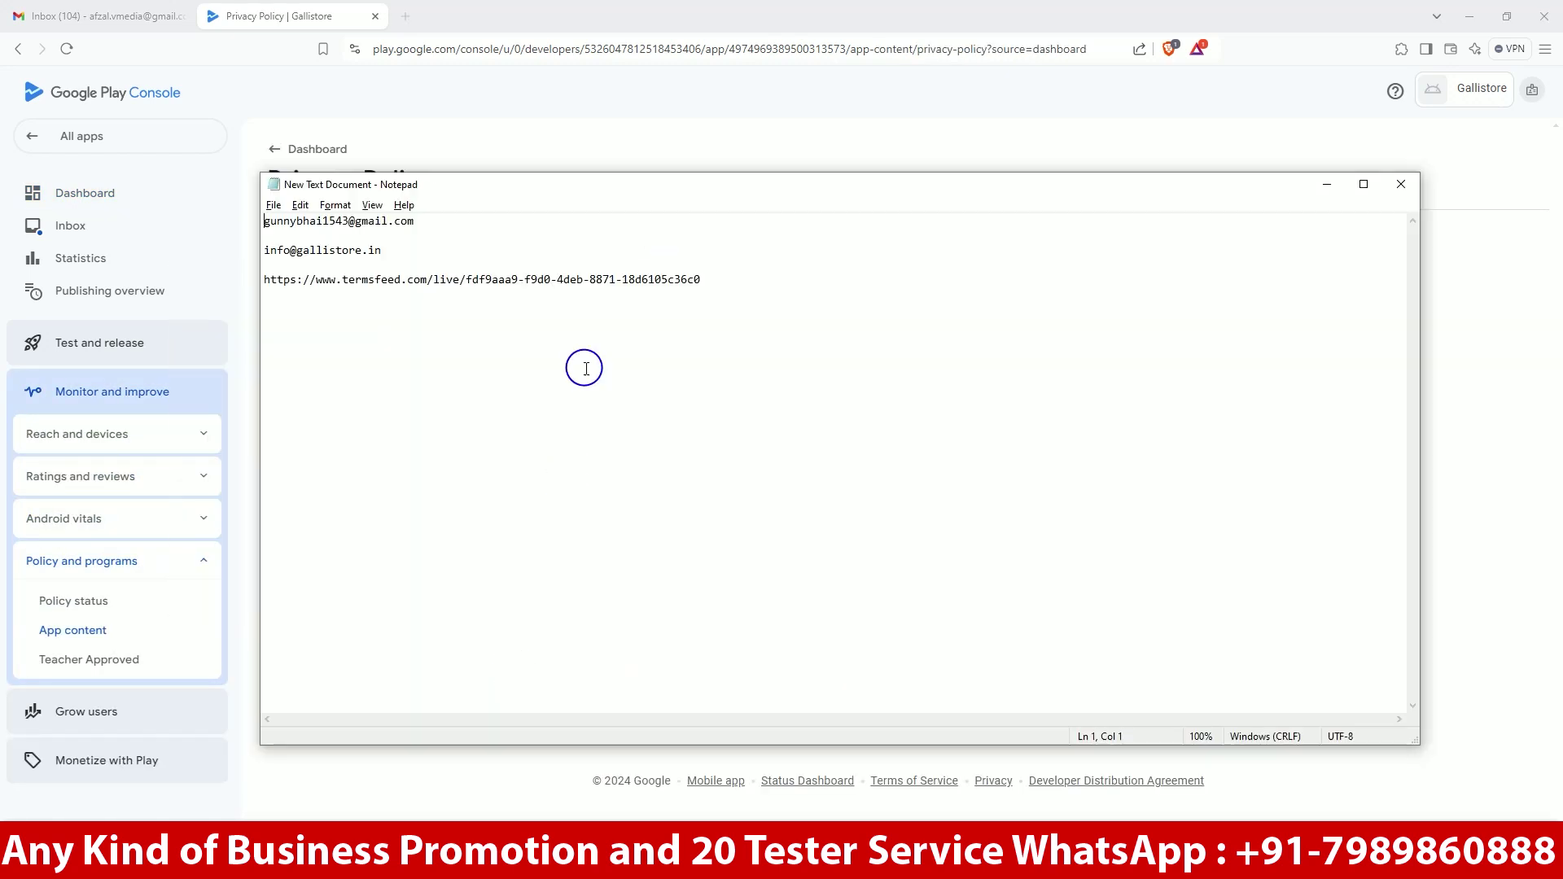
left_click_drag(703, 279, 266, 282)
key("ctrl+c")
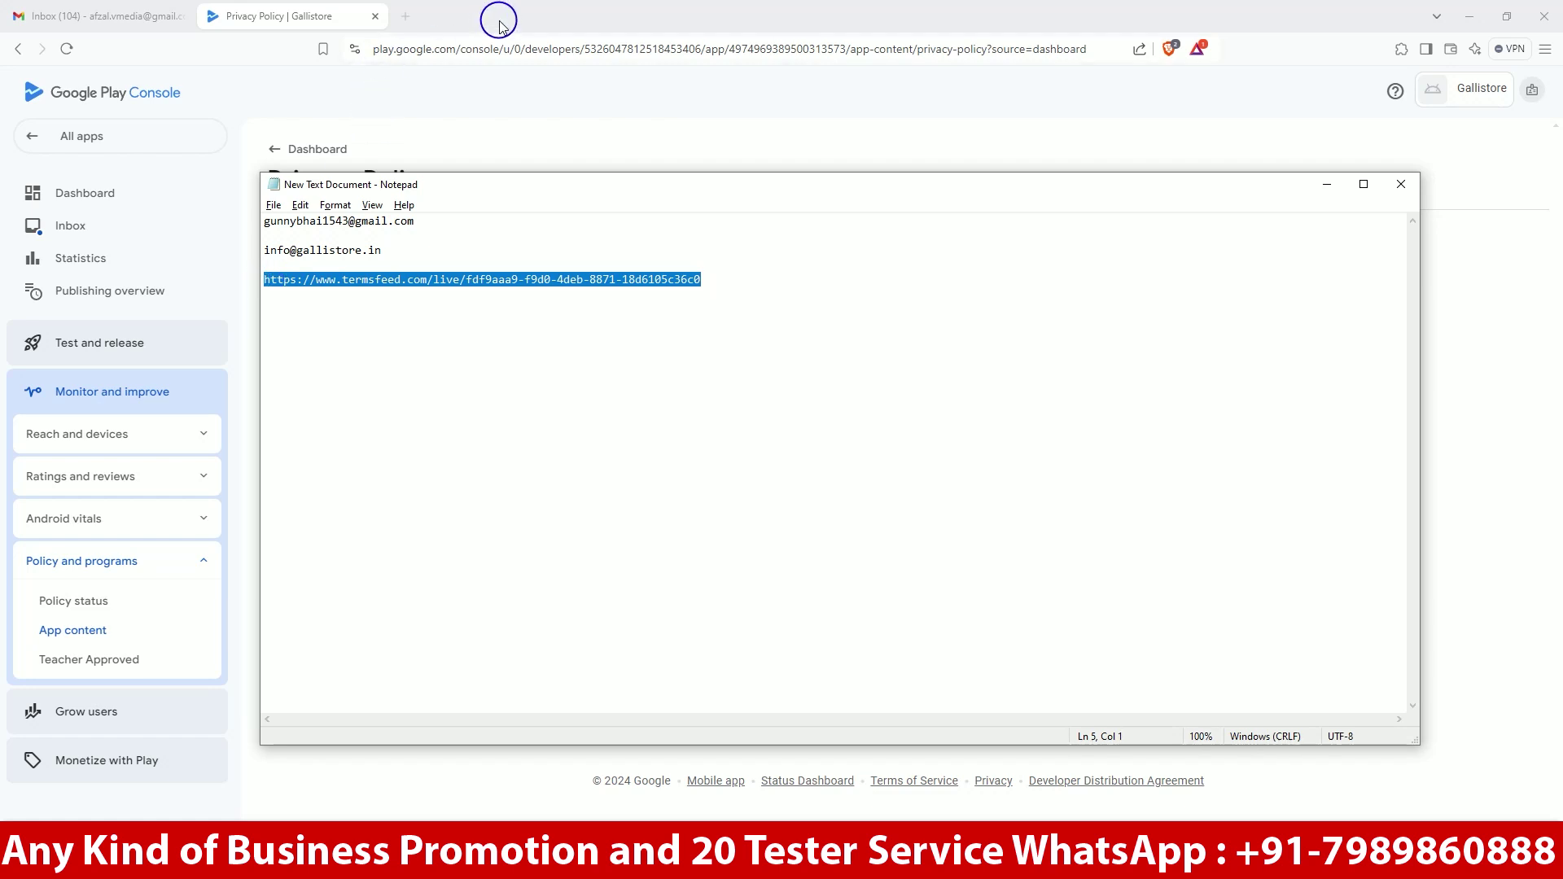
left_click(497, 16)
left_click(573, 321)
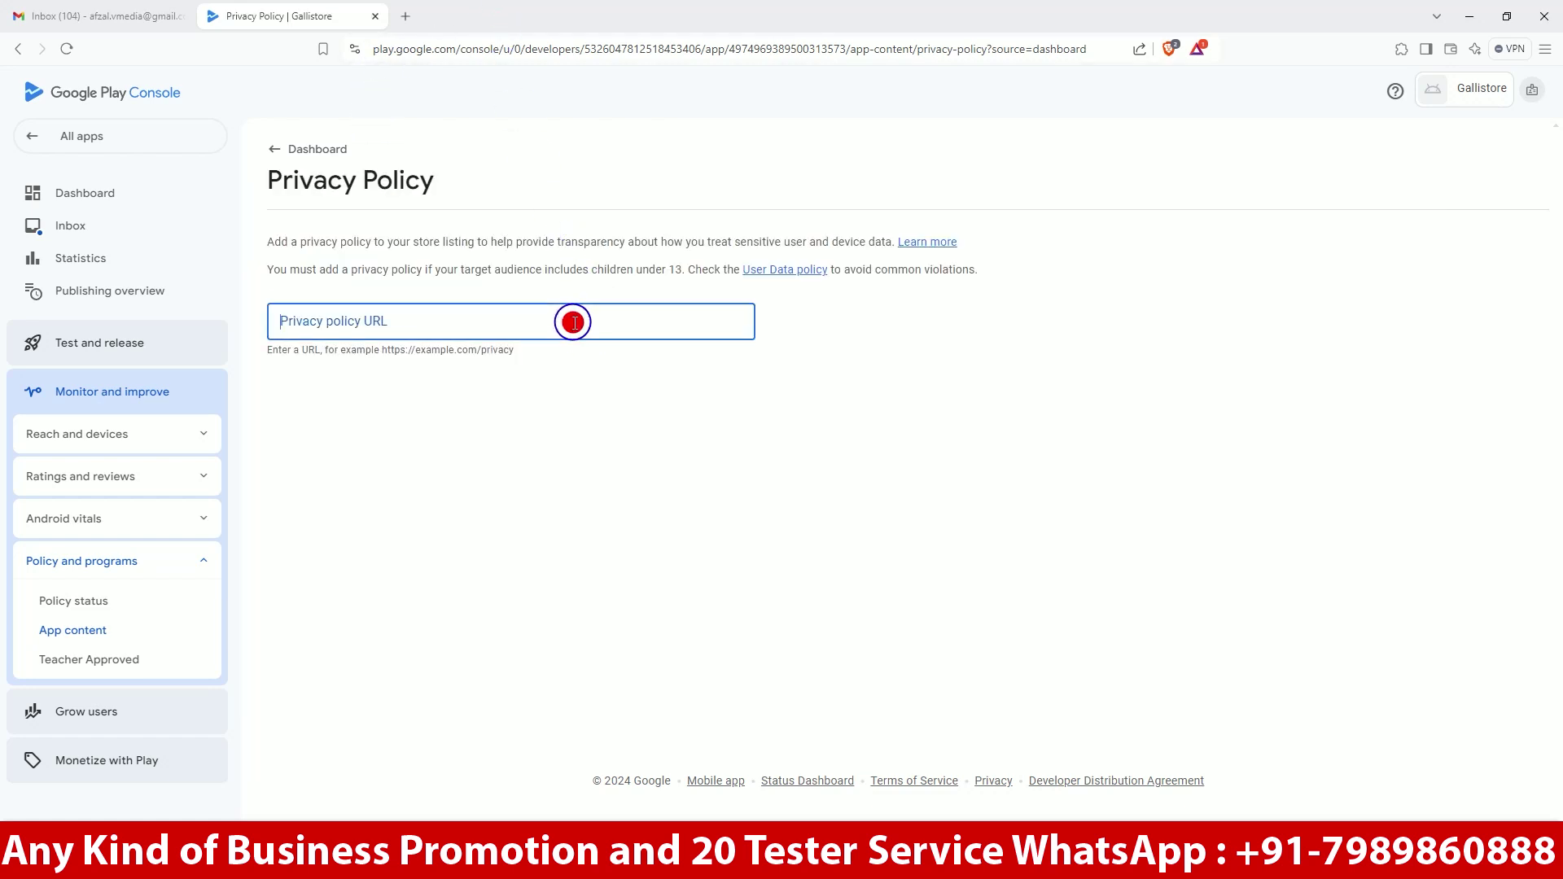
key("ctrl+v")
left_click(1473, 820)
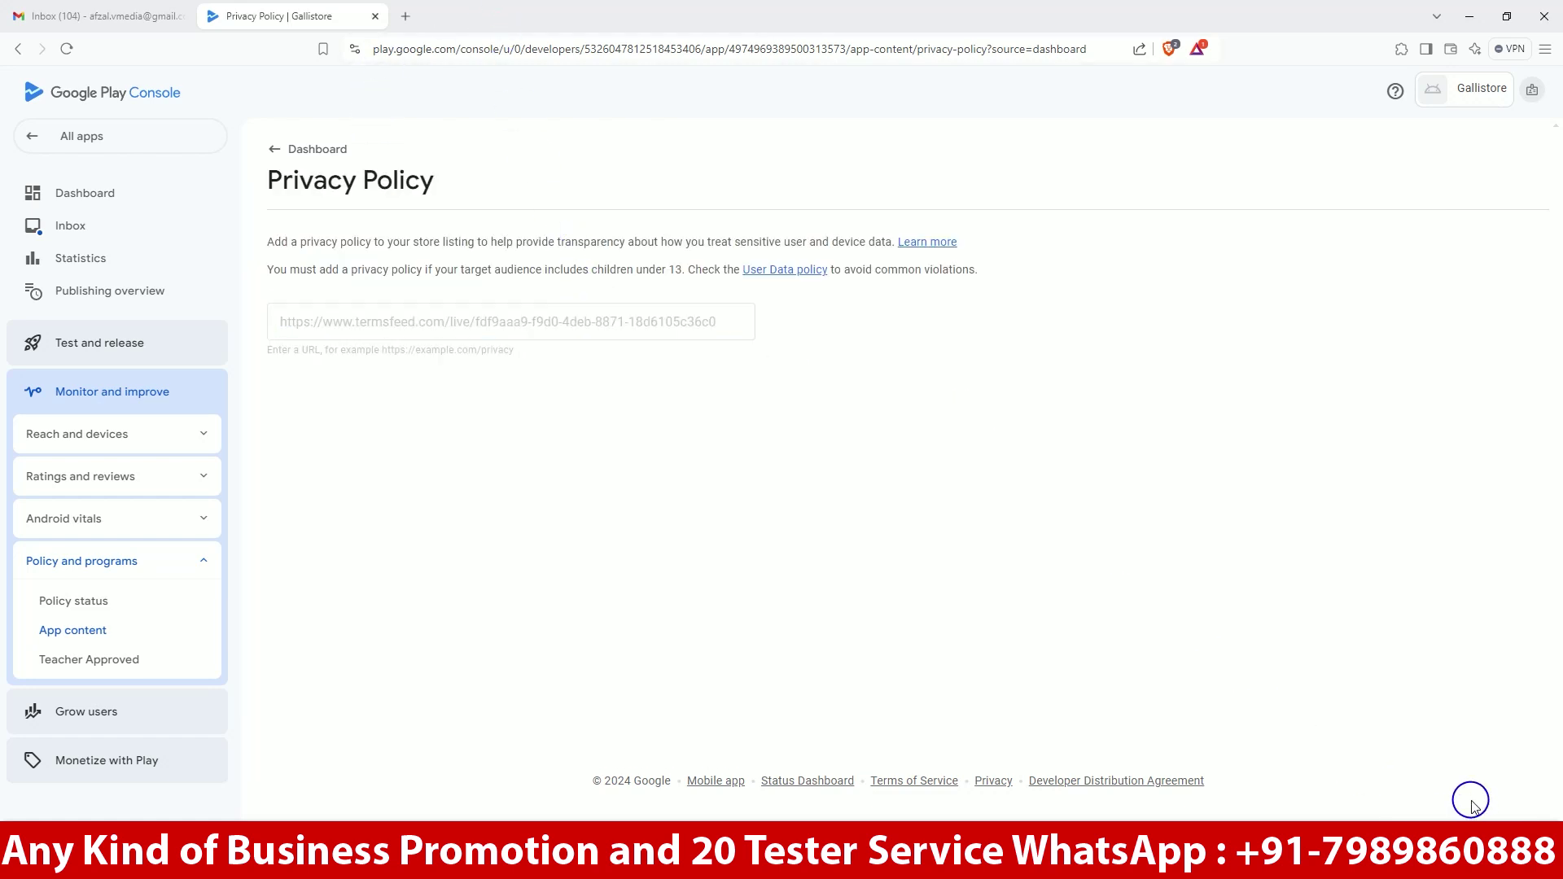
left_click(282, 149)
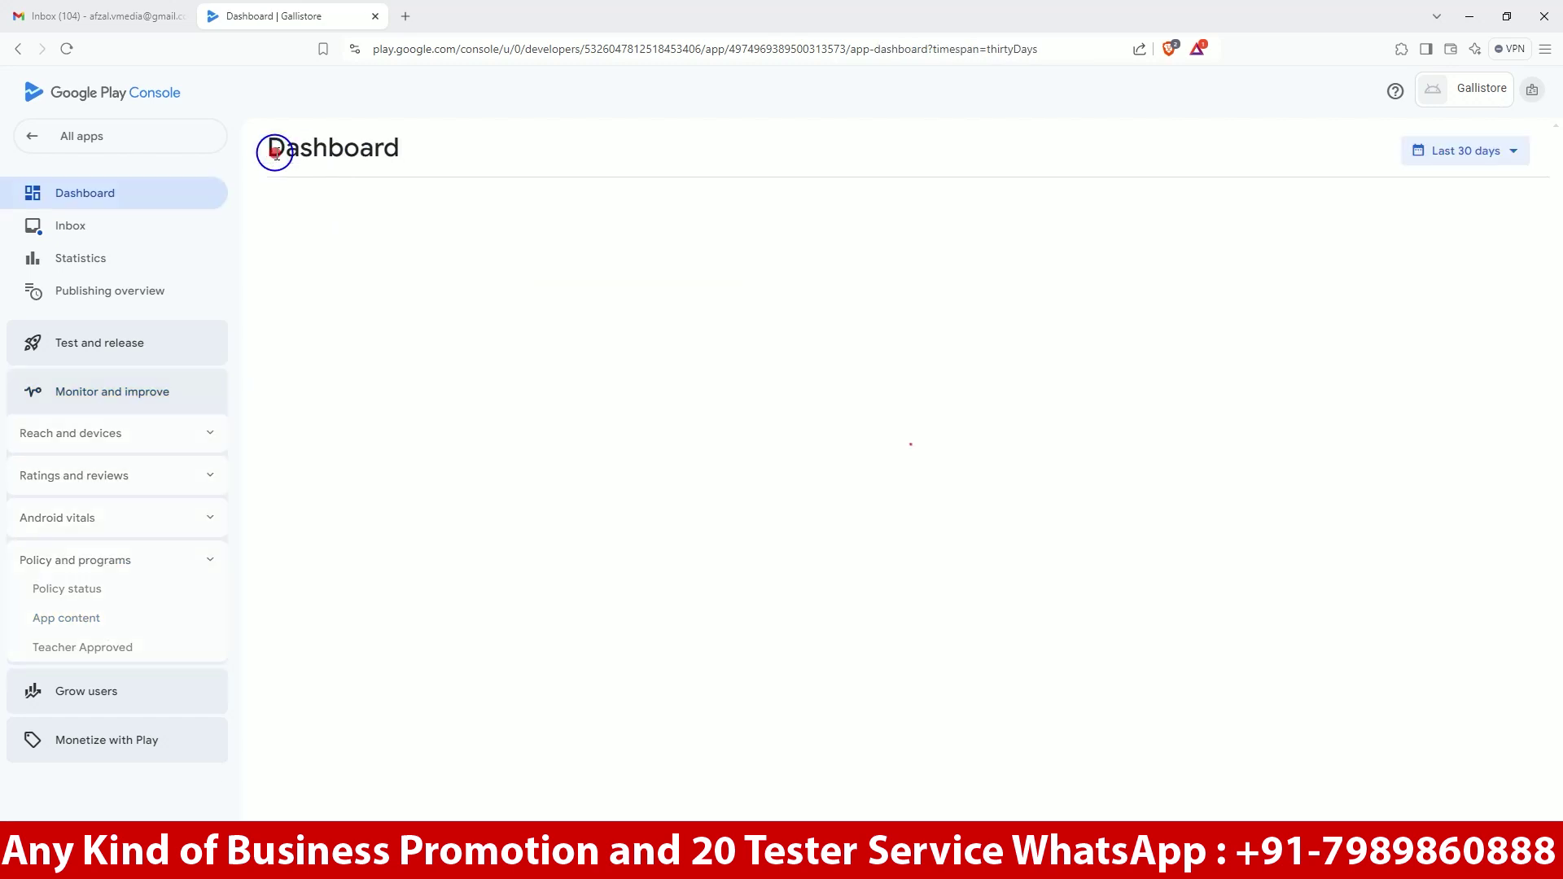
Mark app access as partly restricted and add an instruction set named 'user id and password'
left_click(501, 656)
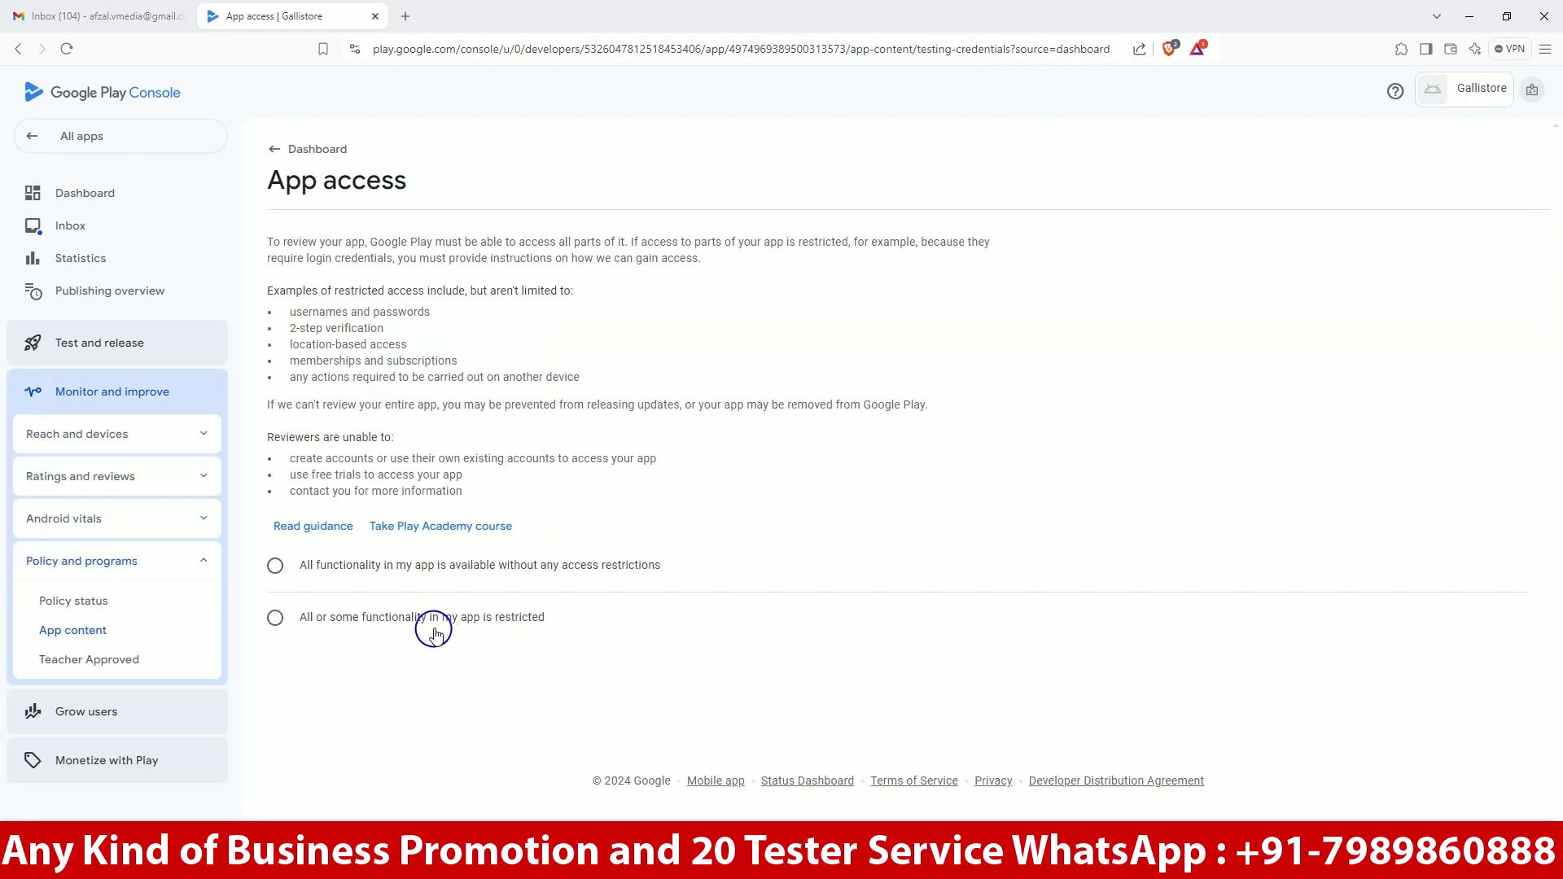
left_click(434, 635)
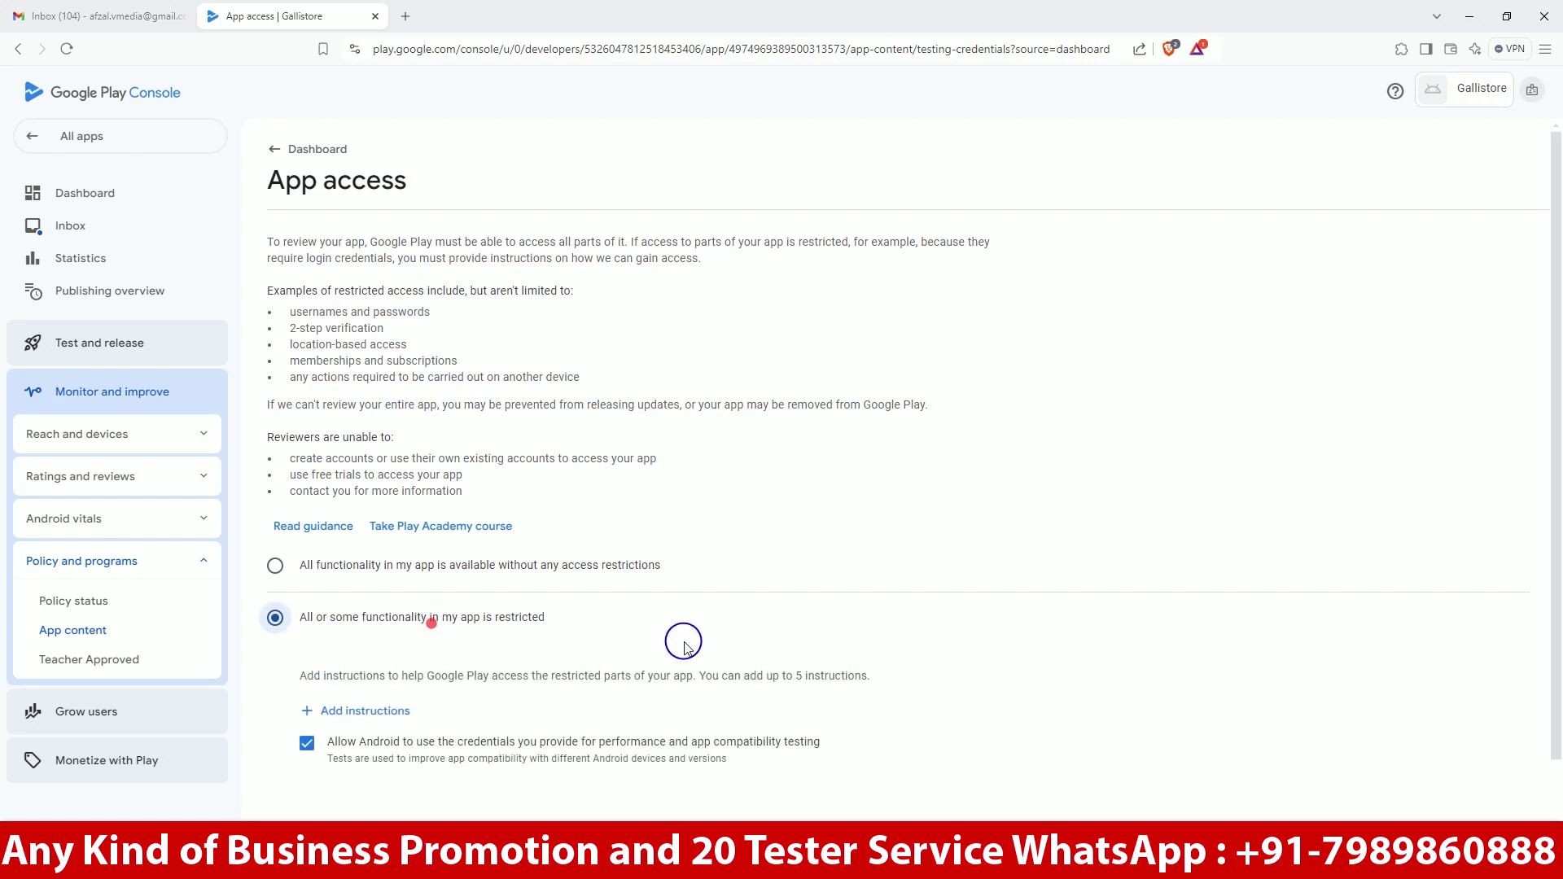
left_click(343, 706)
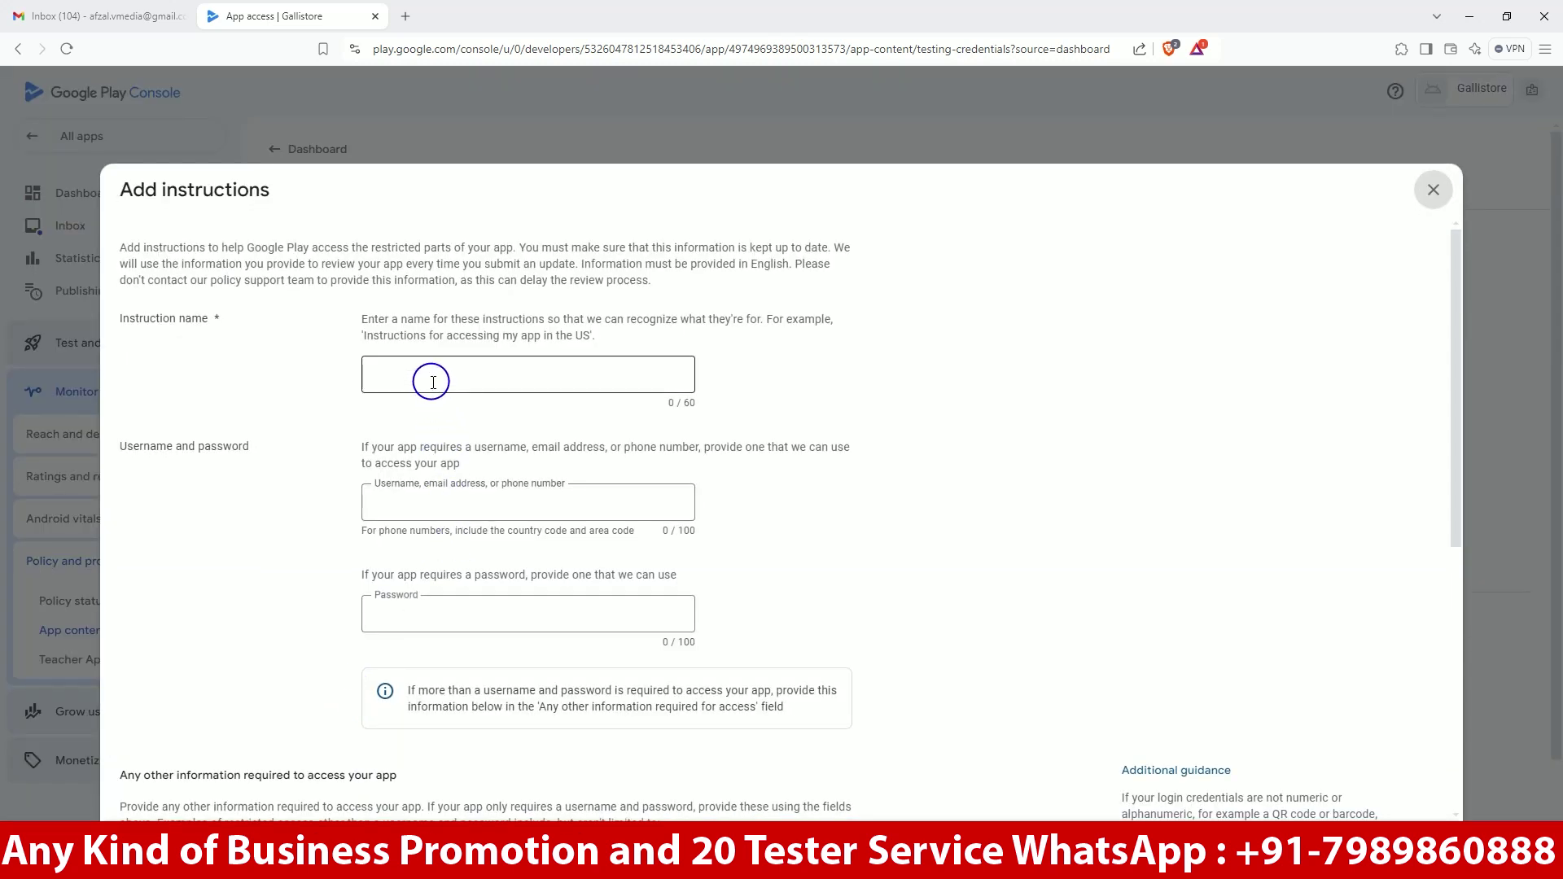
left_click(433, 381)
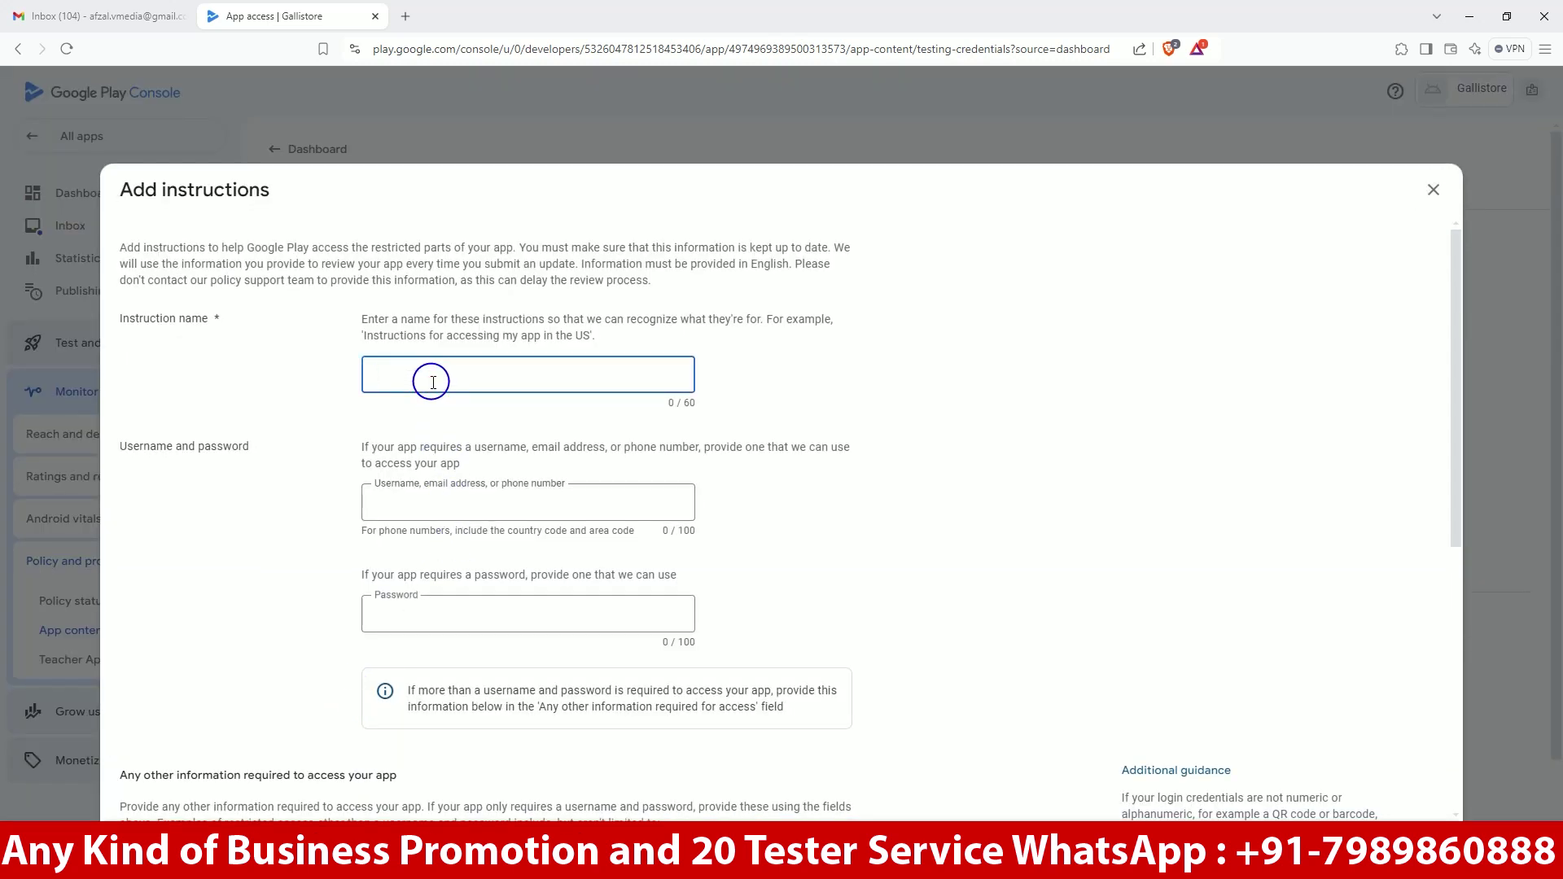
type("user id and password")
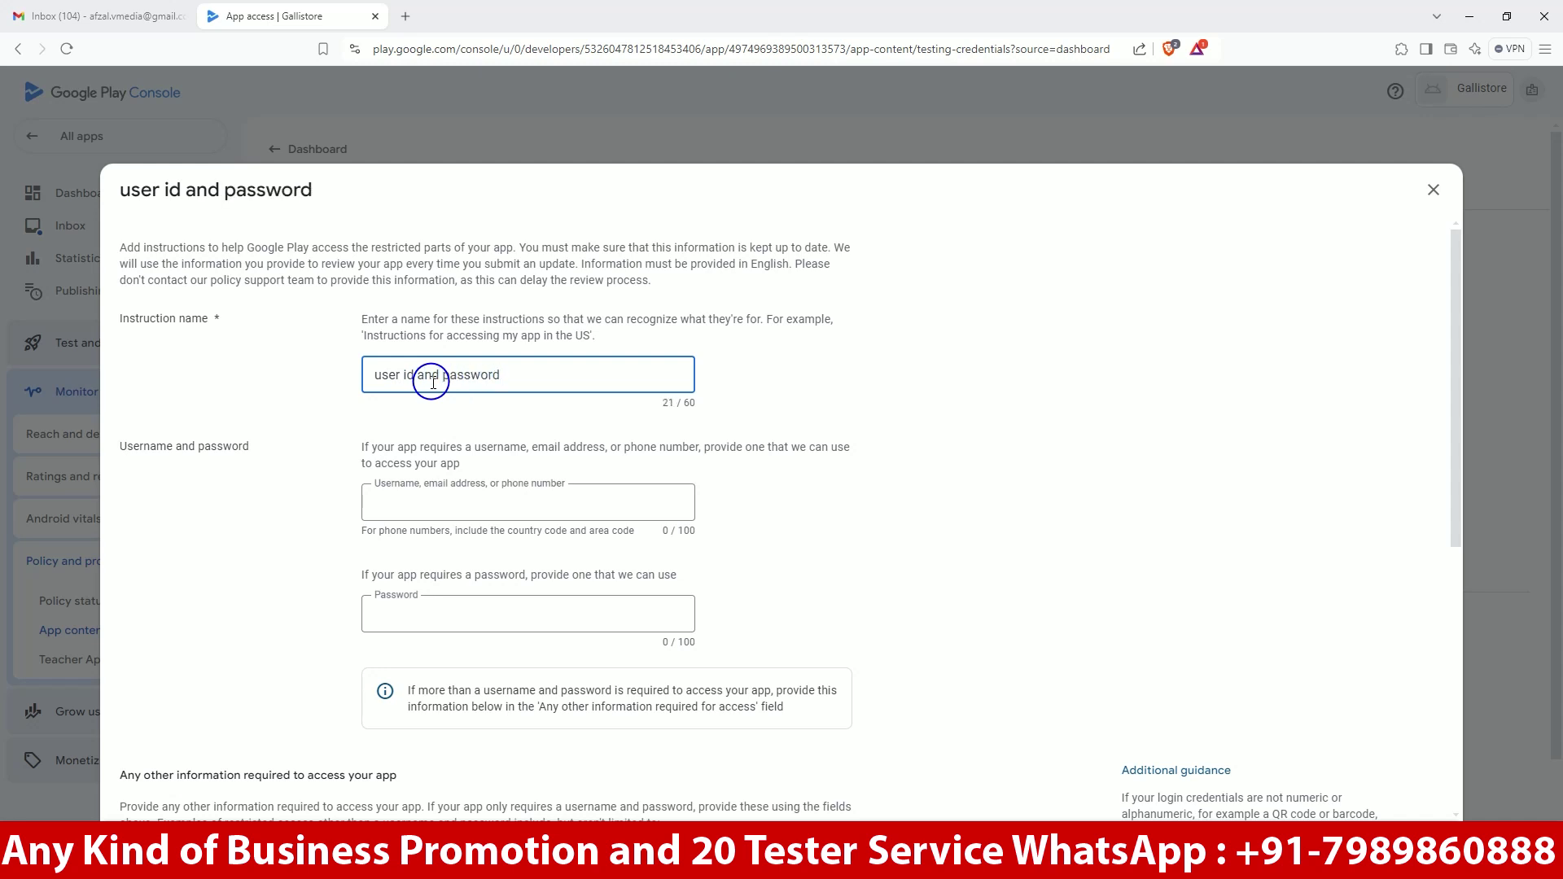
Enter the login e-mail, account password, and a note giving the login details in other information
left_click(408, 511)
left_click(587, 612)
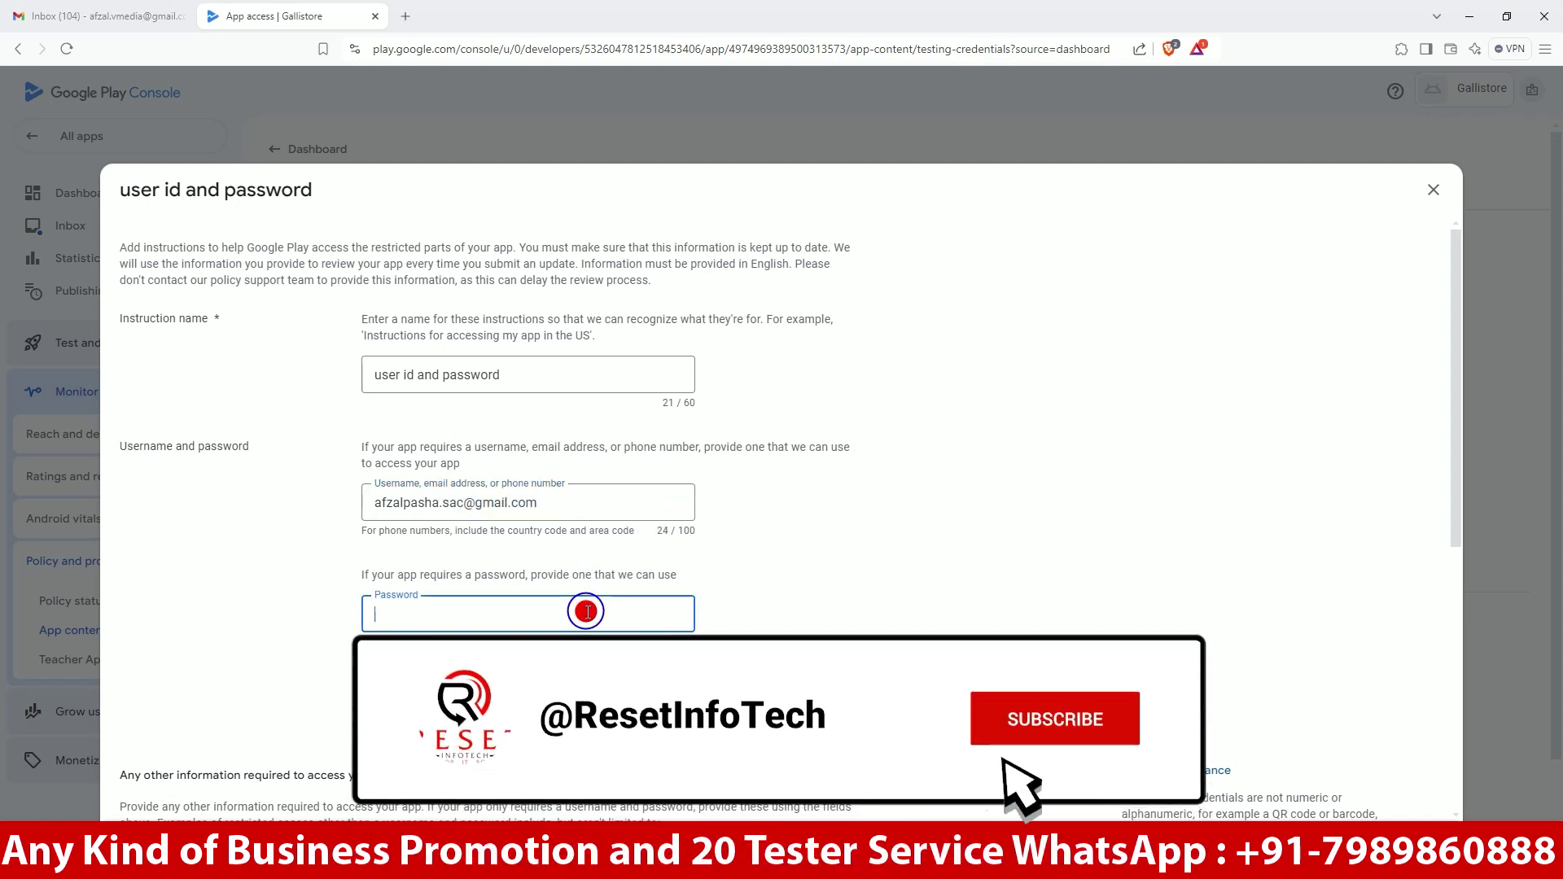
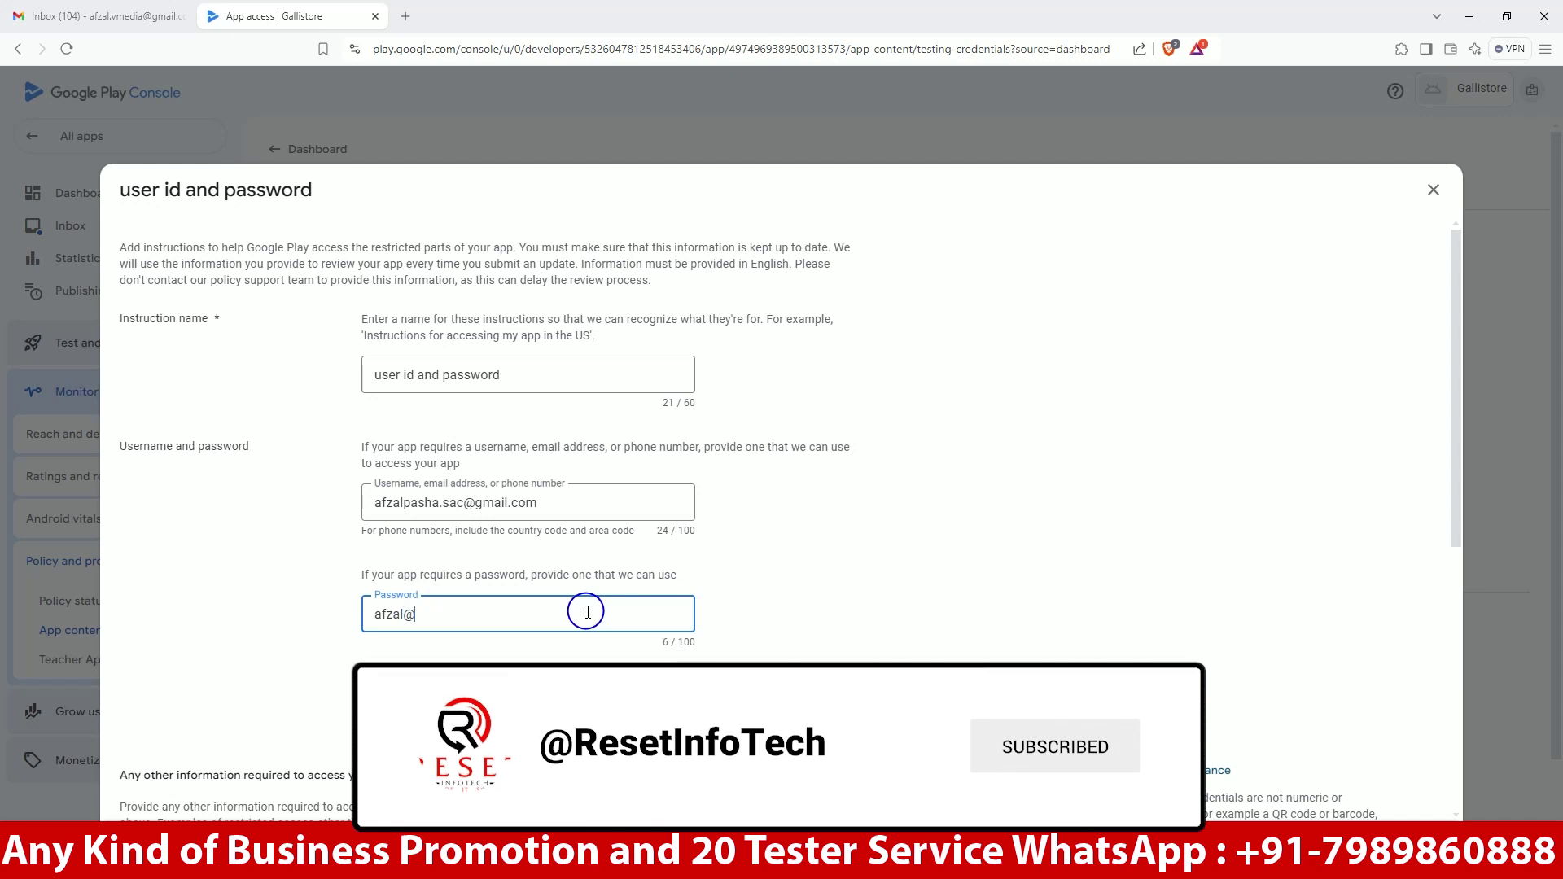
scroll(587, 612, "down", 5)
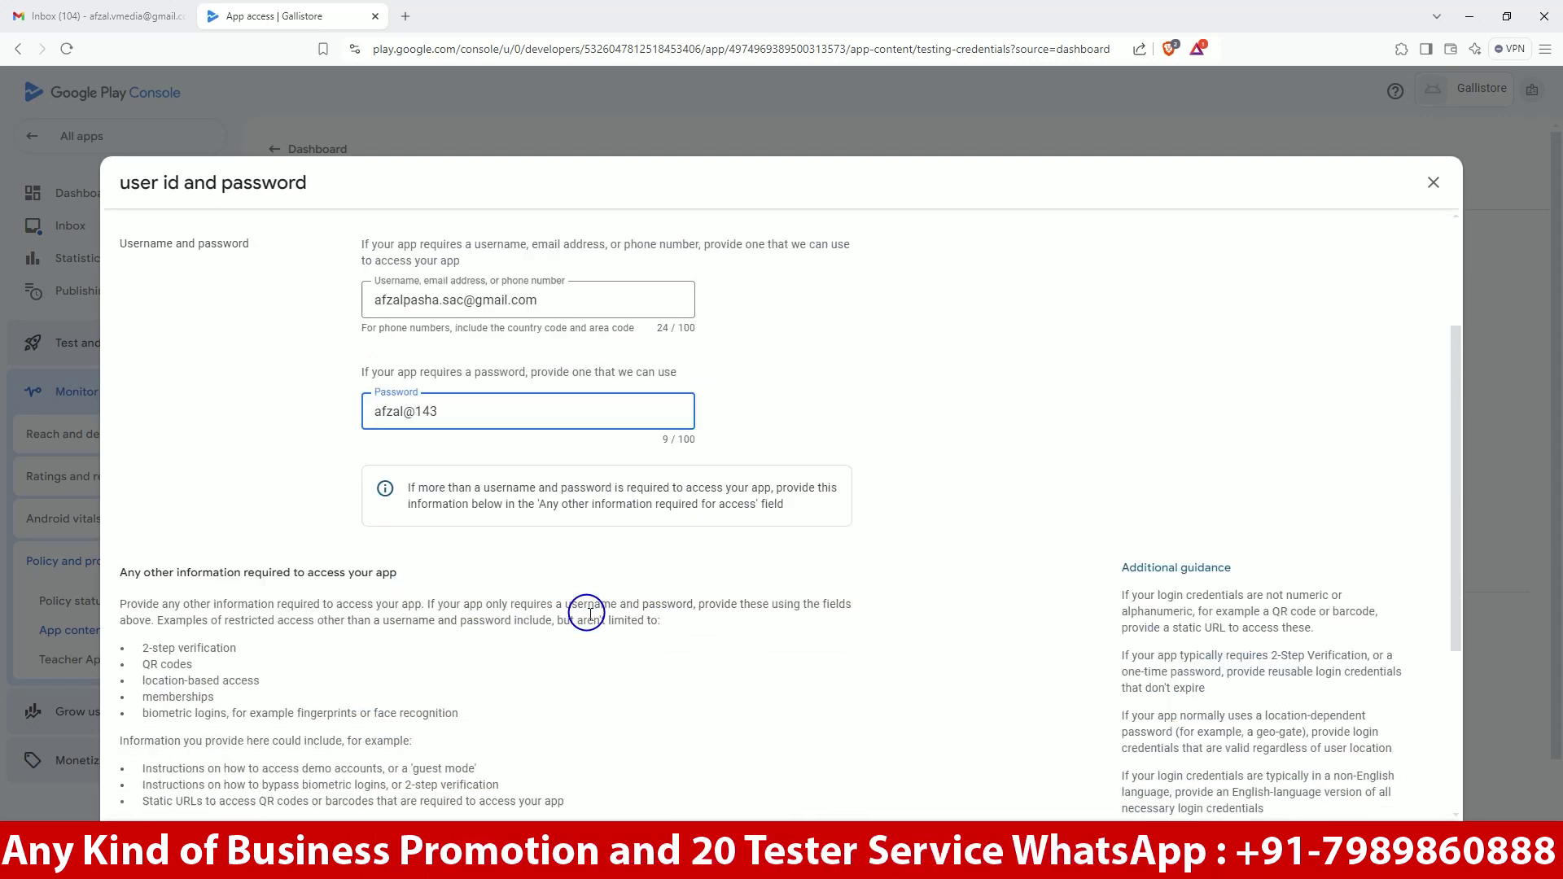
left_click(479, 635)
type("her is the ")
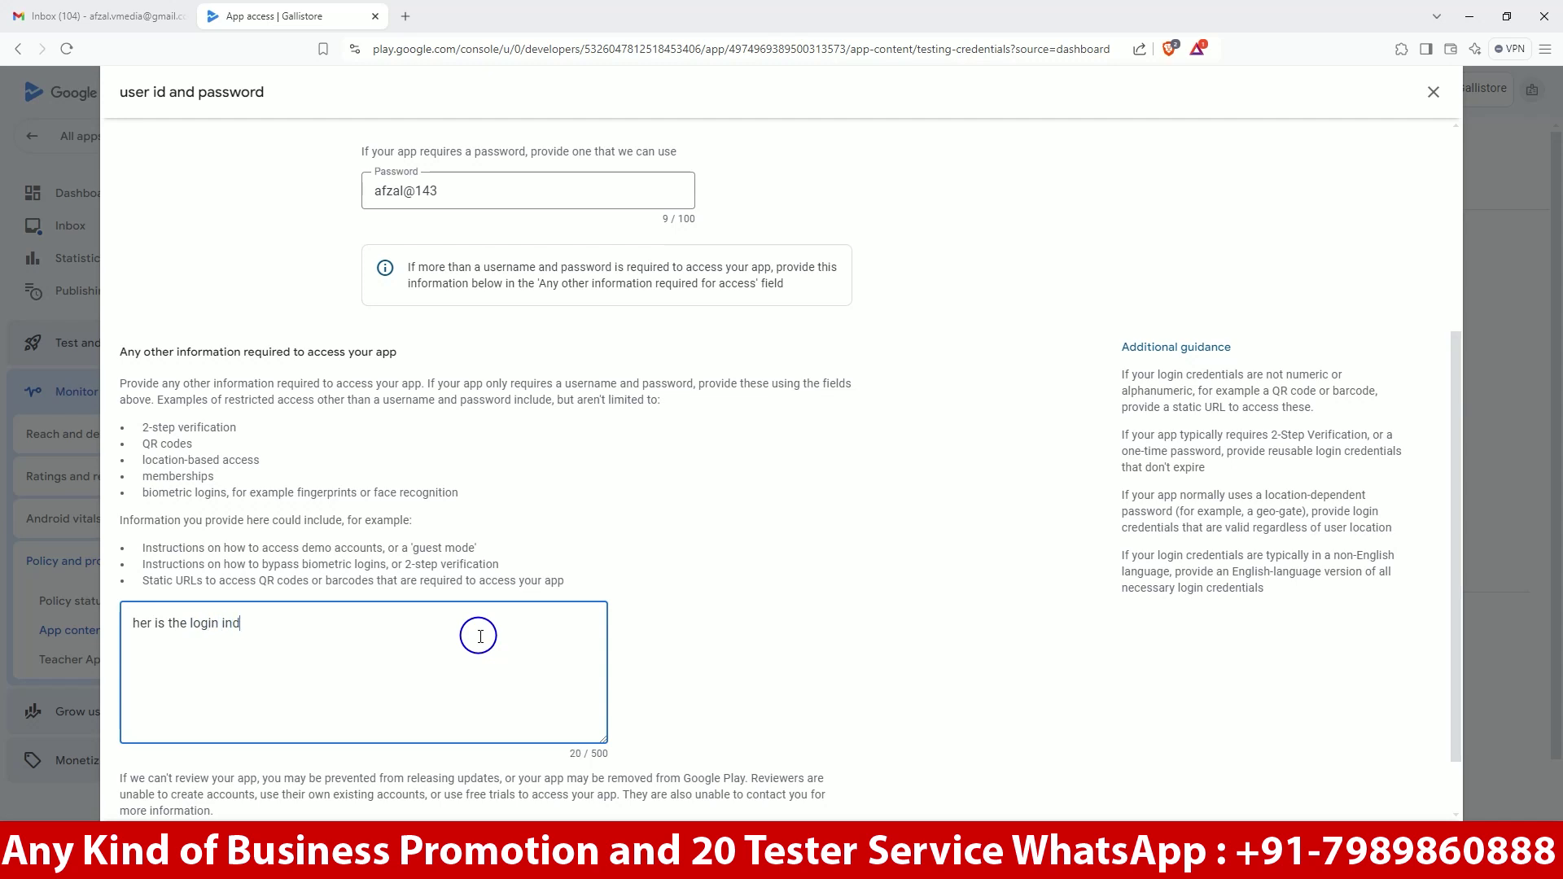
type("login info and password ")
type("logi")
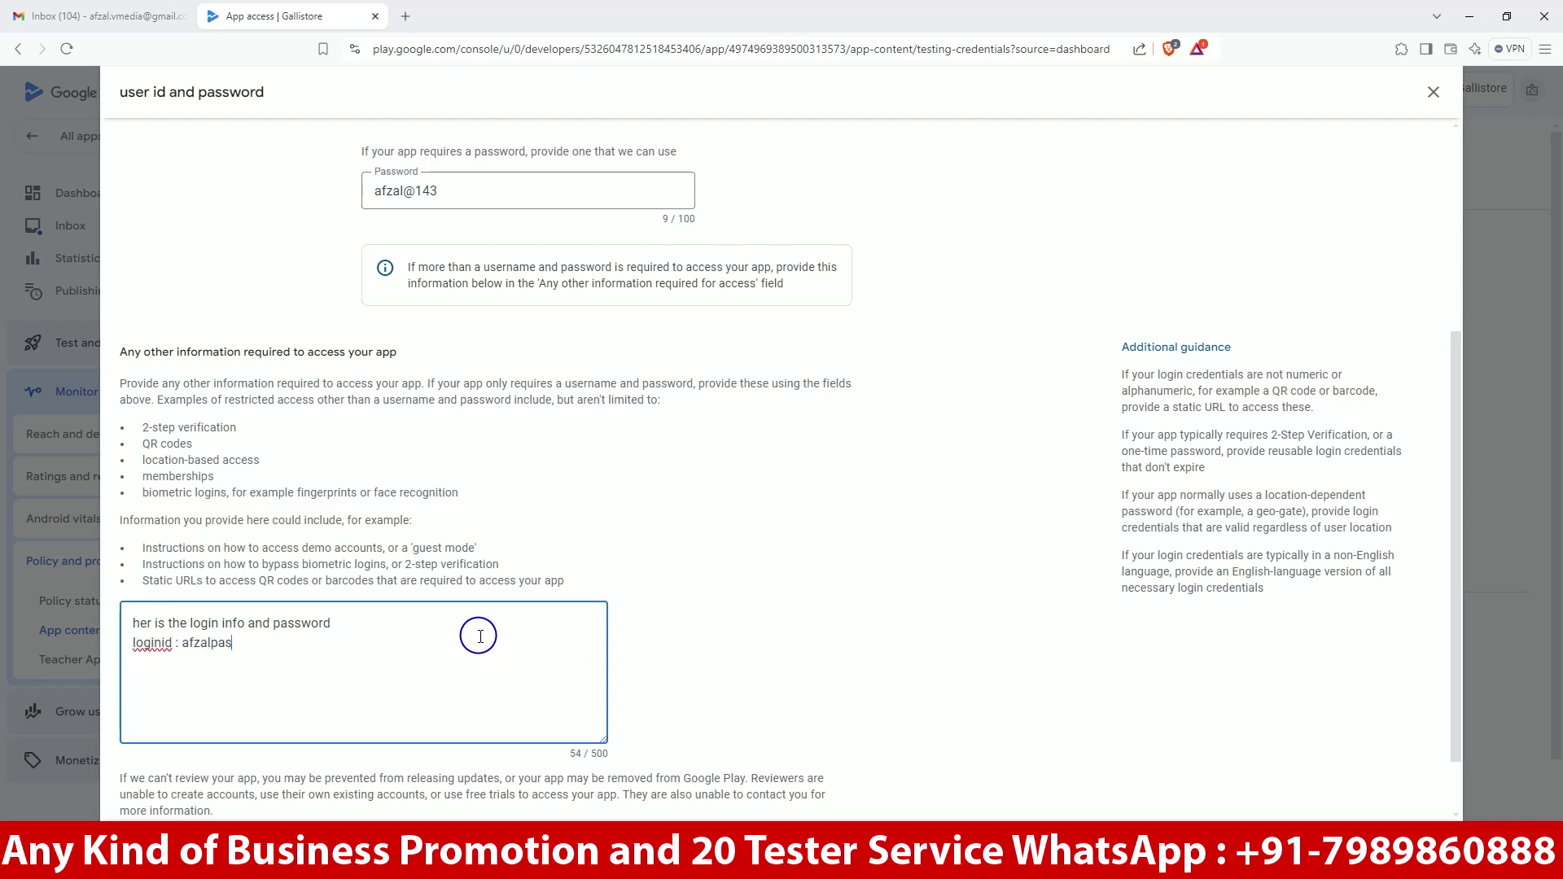
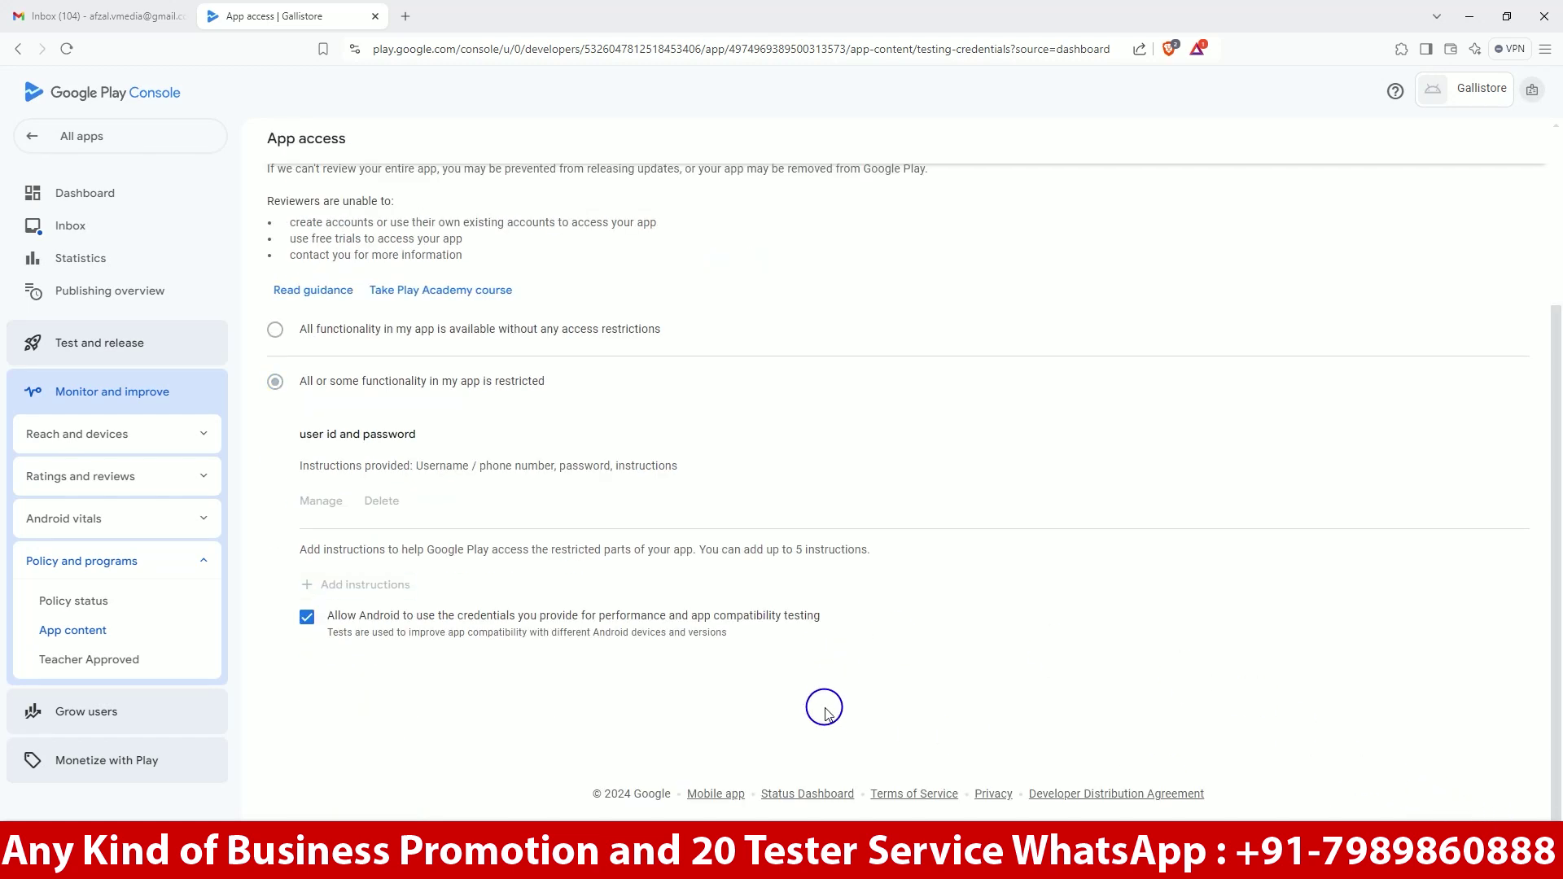
Declare in the Ads task that the app contains ads, changing the answer from No to Yes
scroll(567, 366, "up", 3)
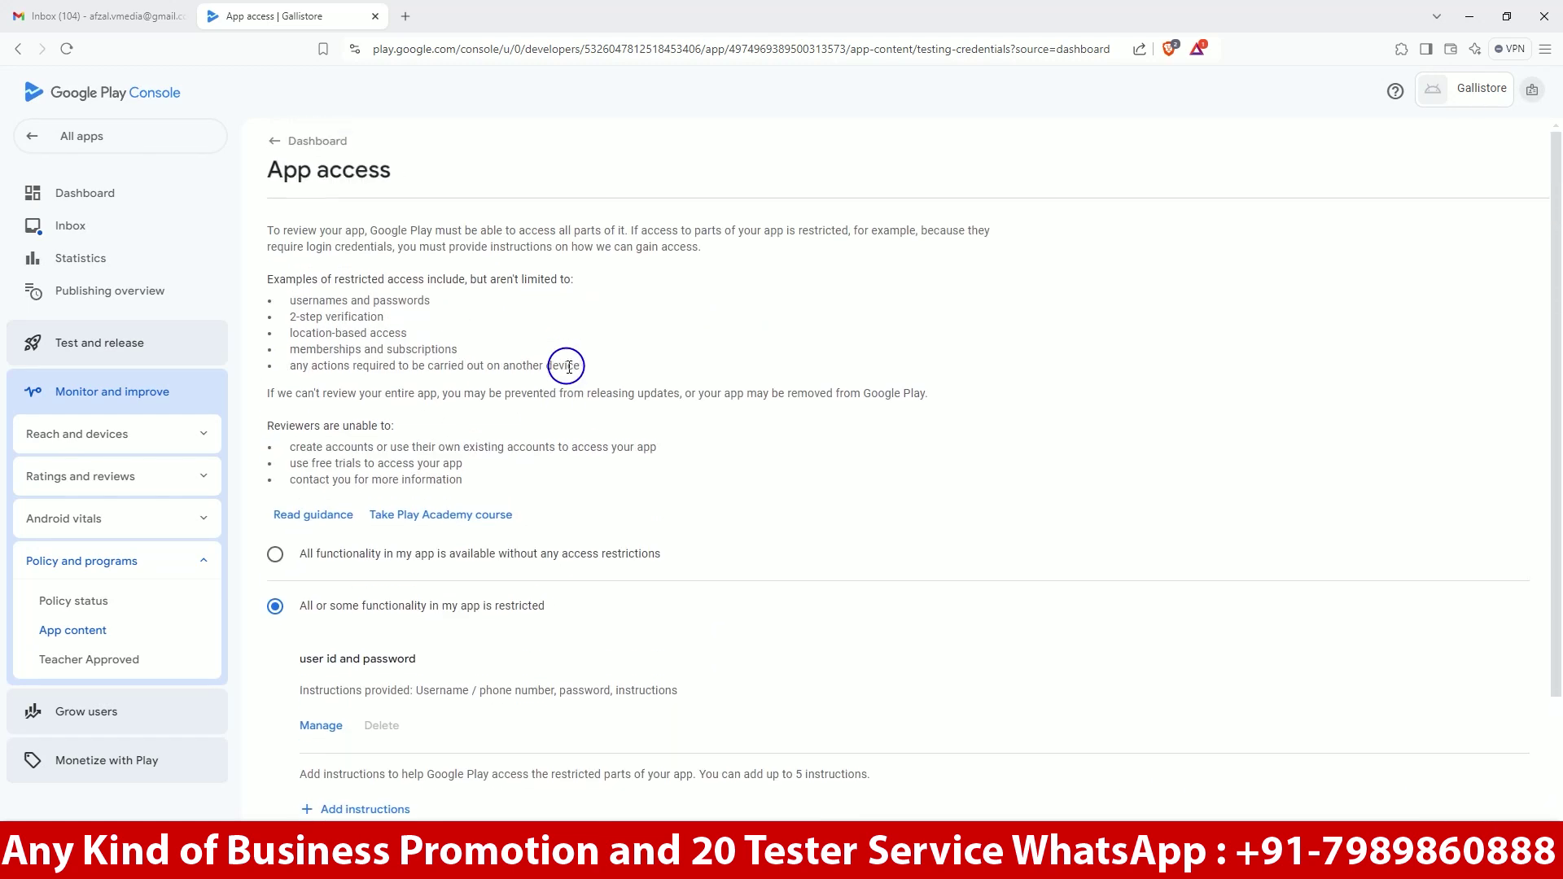
left_click(275, 150)
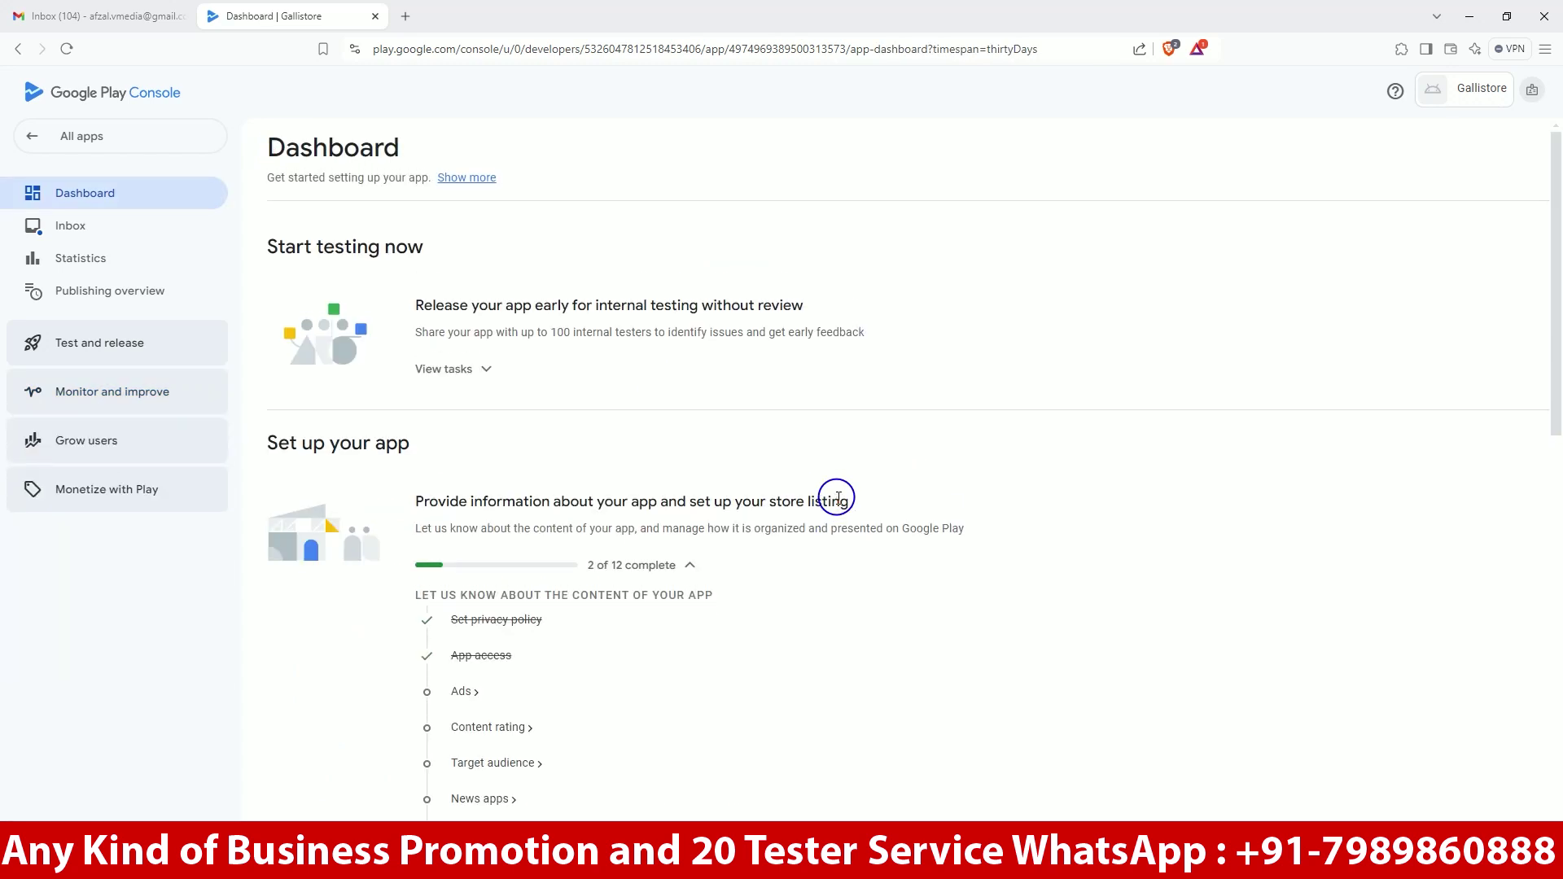
scroll(830, 495, "down", 2)
left_click(471, 530)
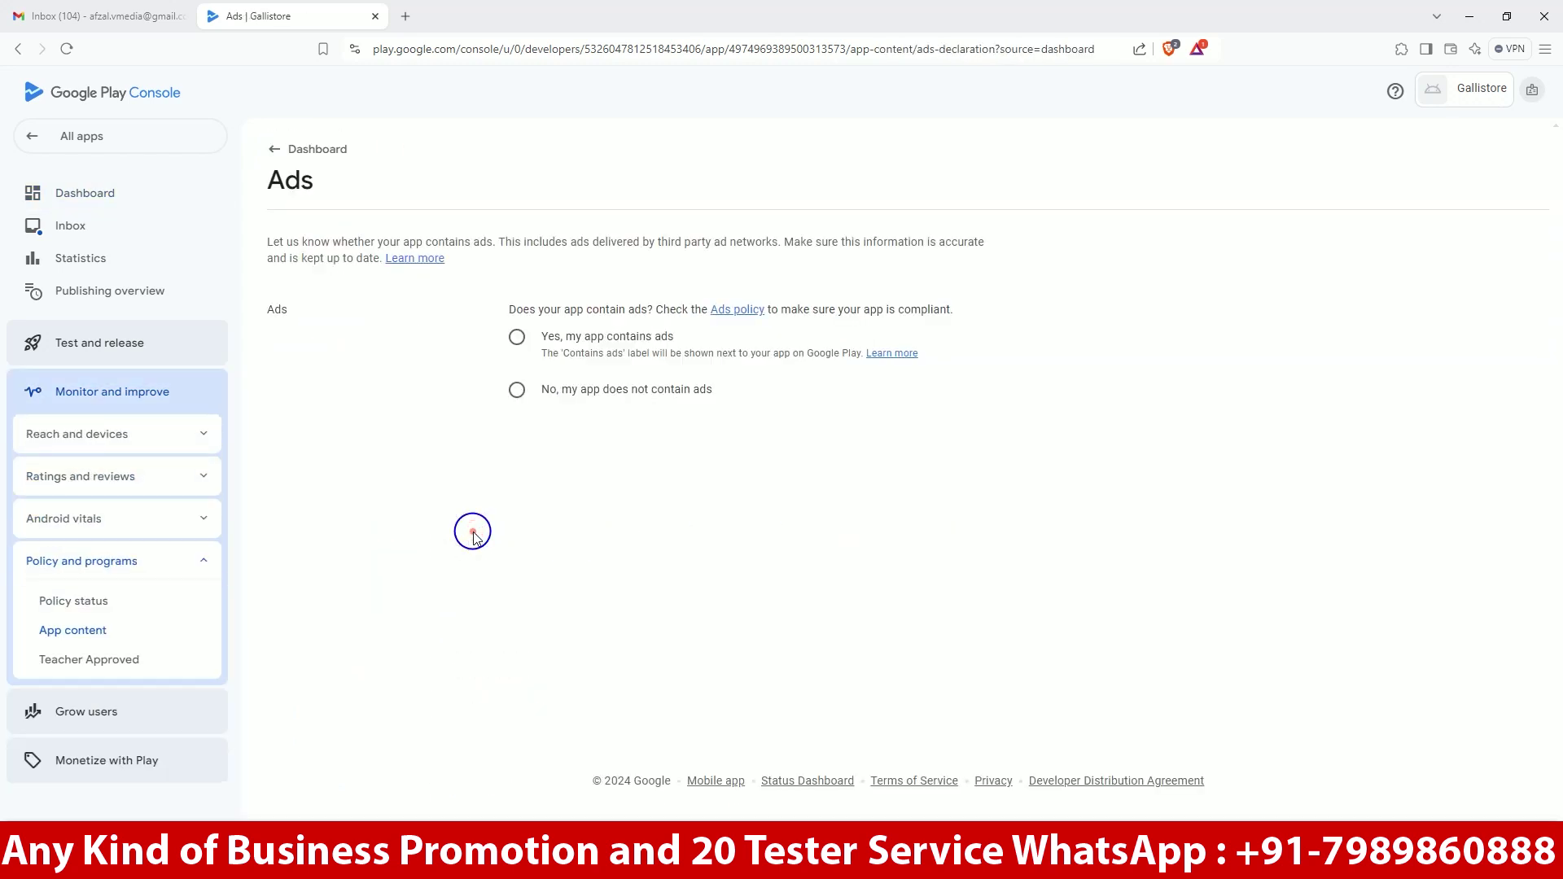
left_click(515, 389)
left_click(518, 336)
left_click(281, 150)
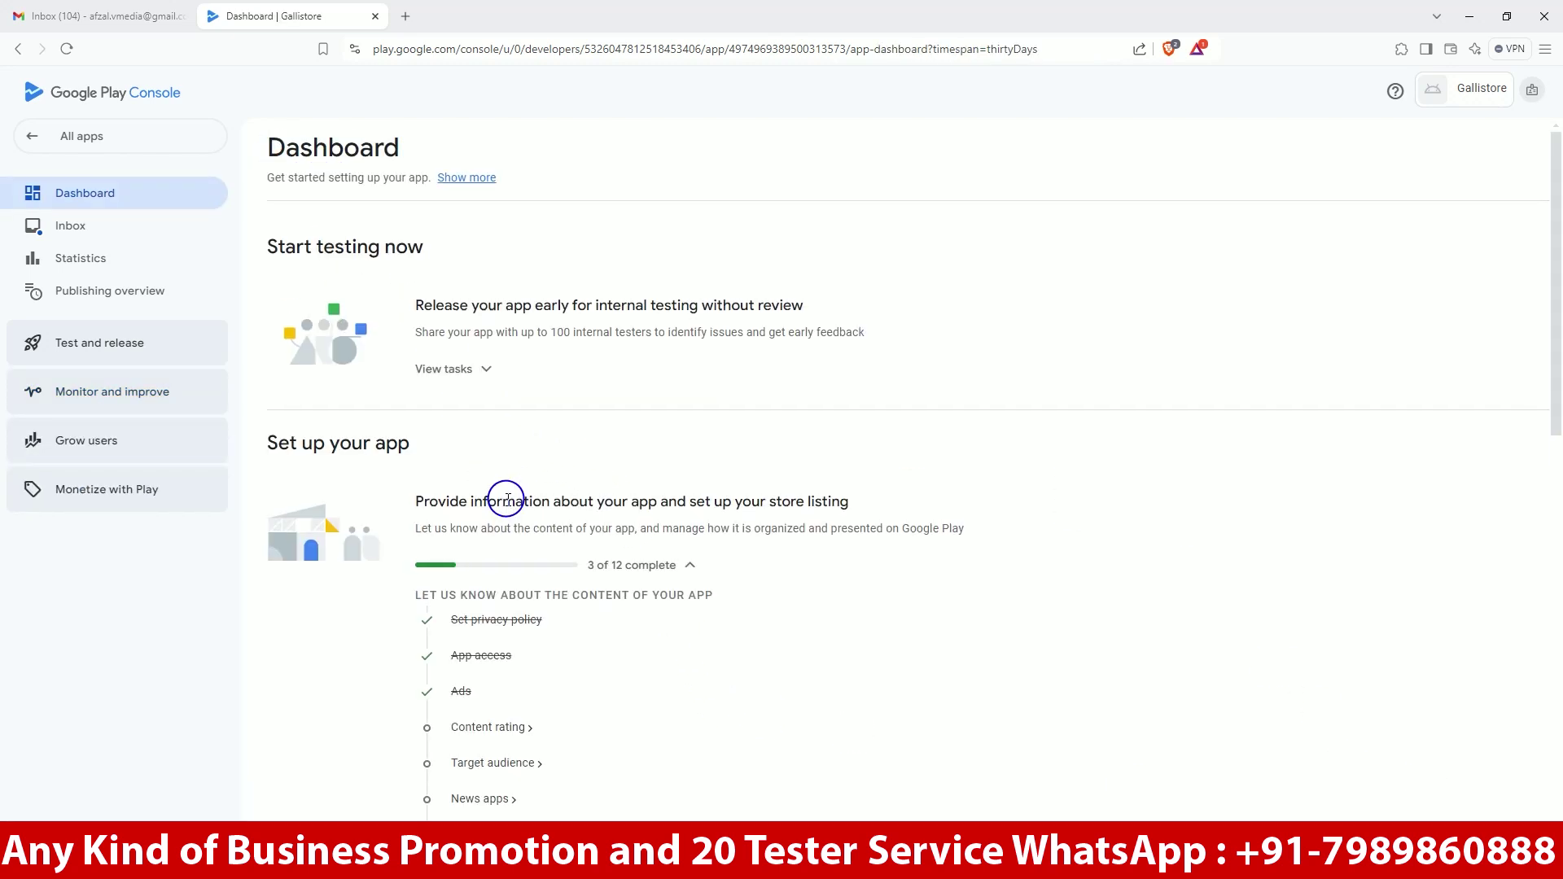
scroll(506, 497, "down", 2)
Start the content rating questionnaire with the contact email pasted from the notes, All Other App Types, and IARC terms accepted
left_click(498, 568)
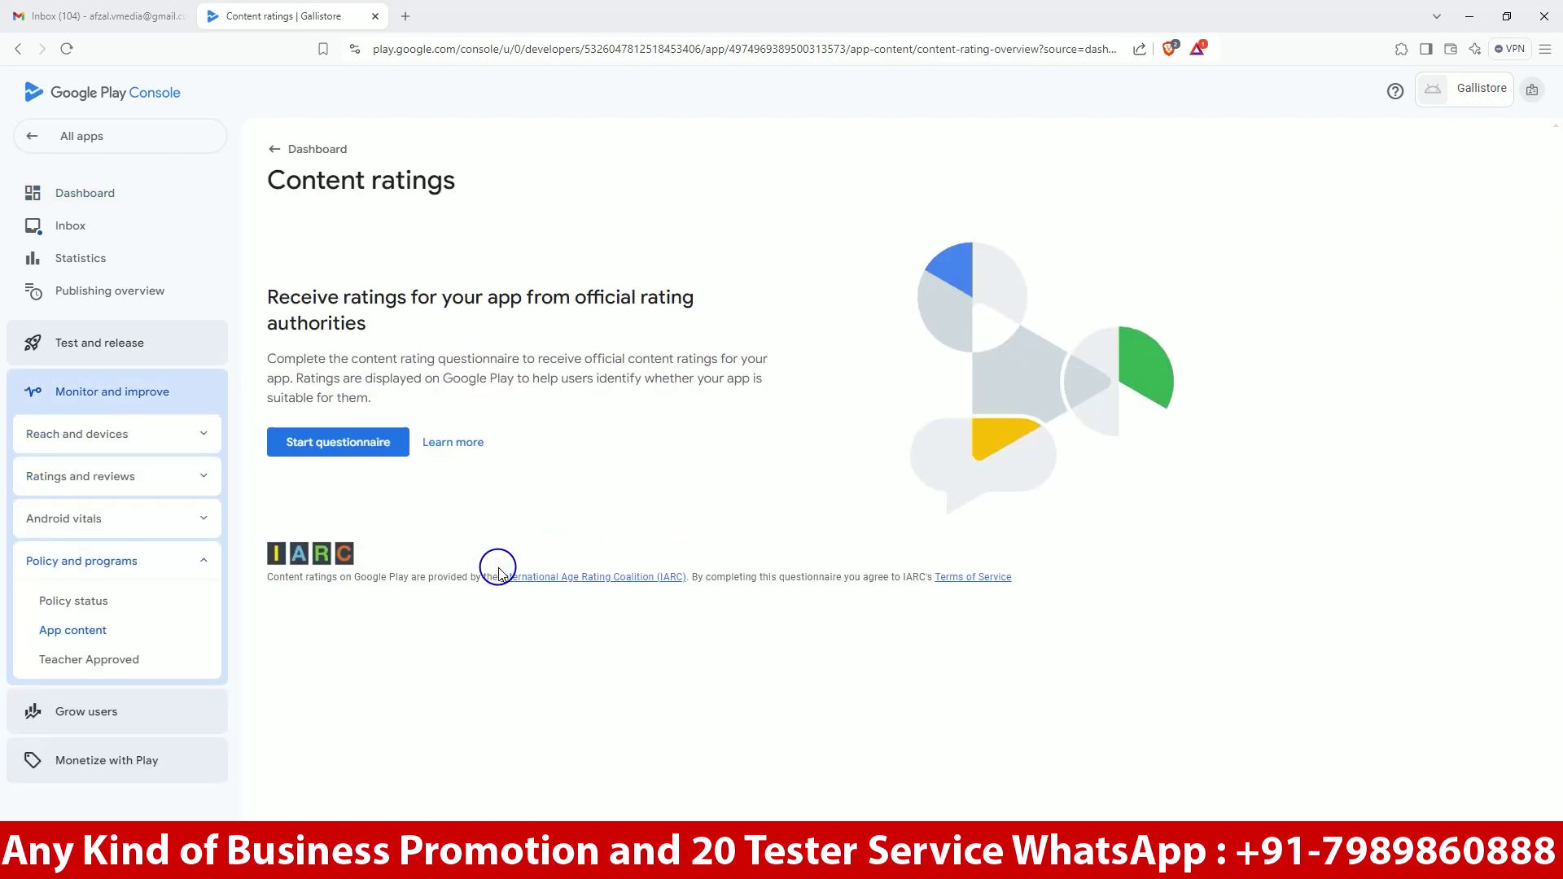
left_click(342, 444)
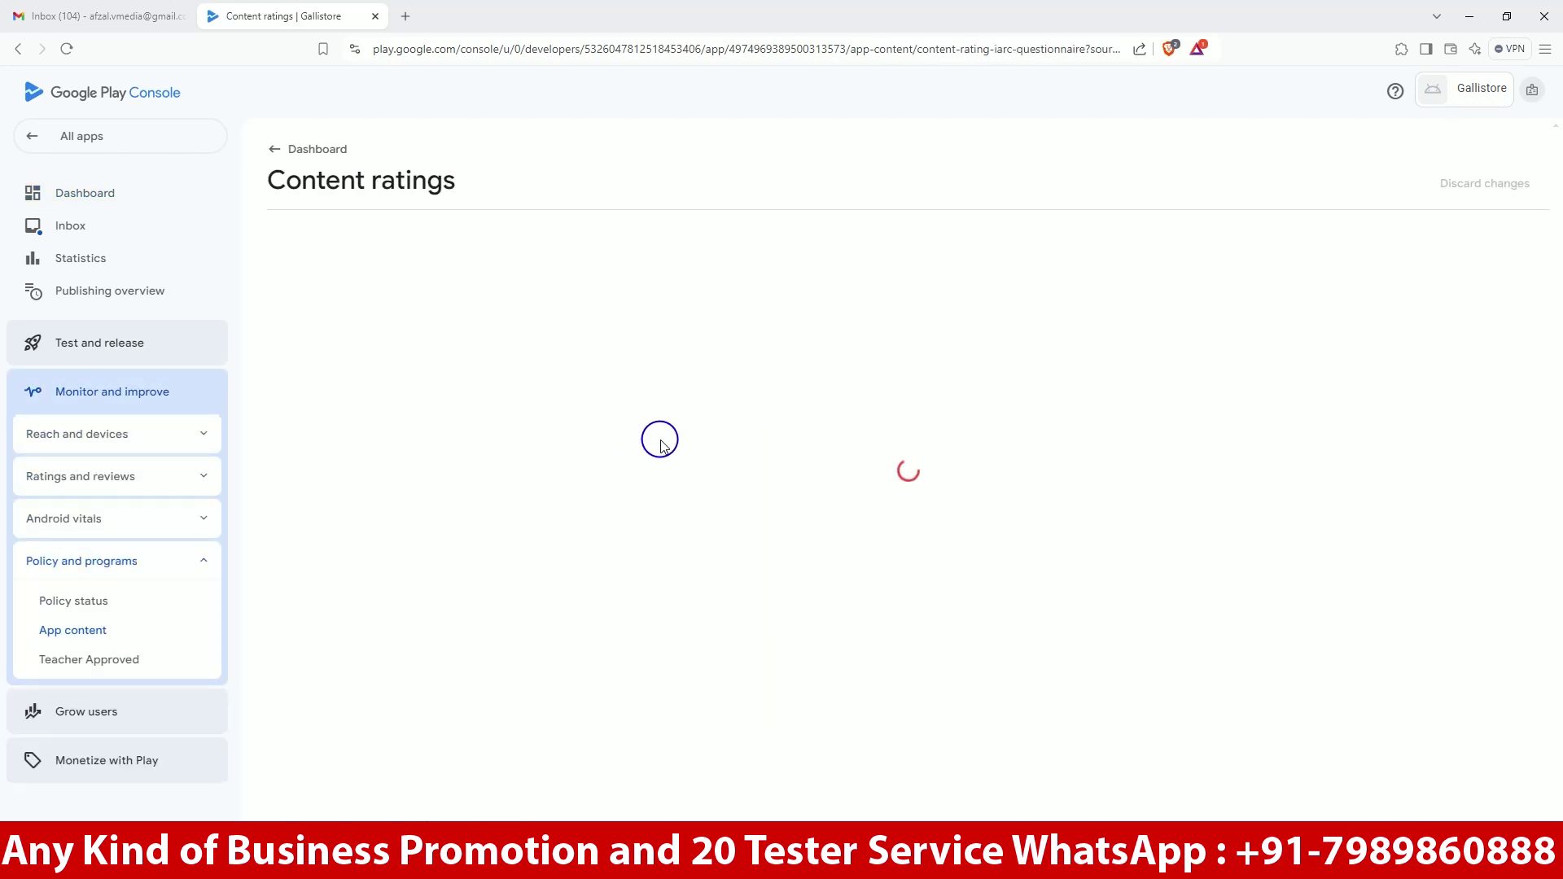
key("alt+Tab")
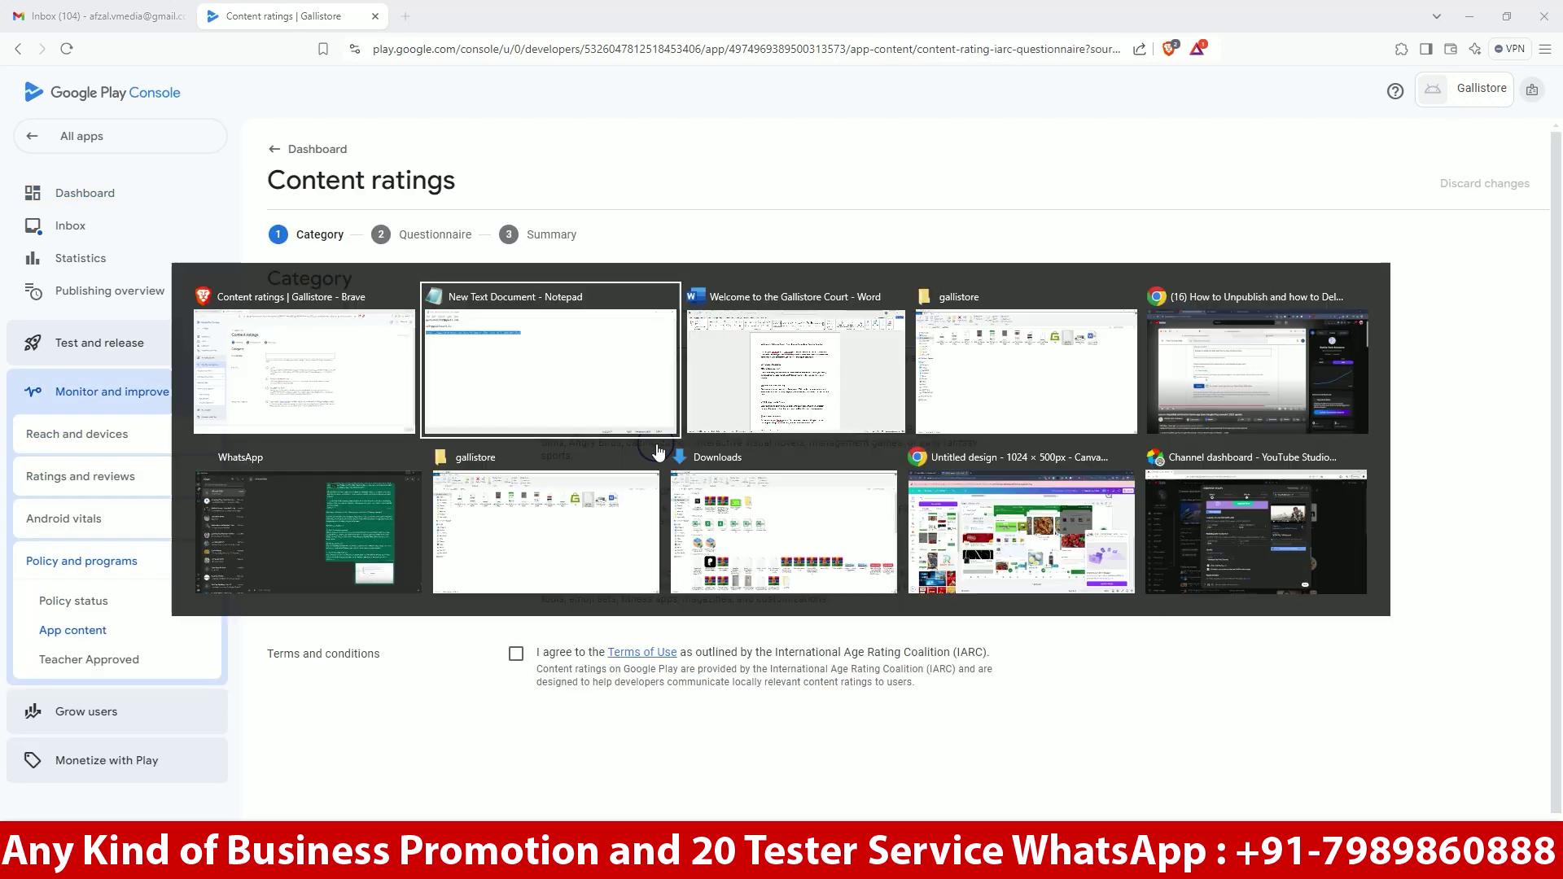
left_click_drag(428, 218, 262, 220)
key("ctrl+c")
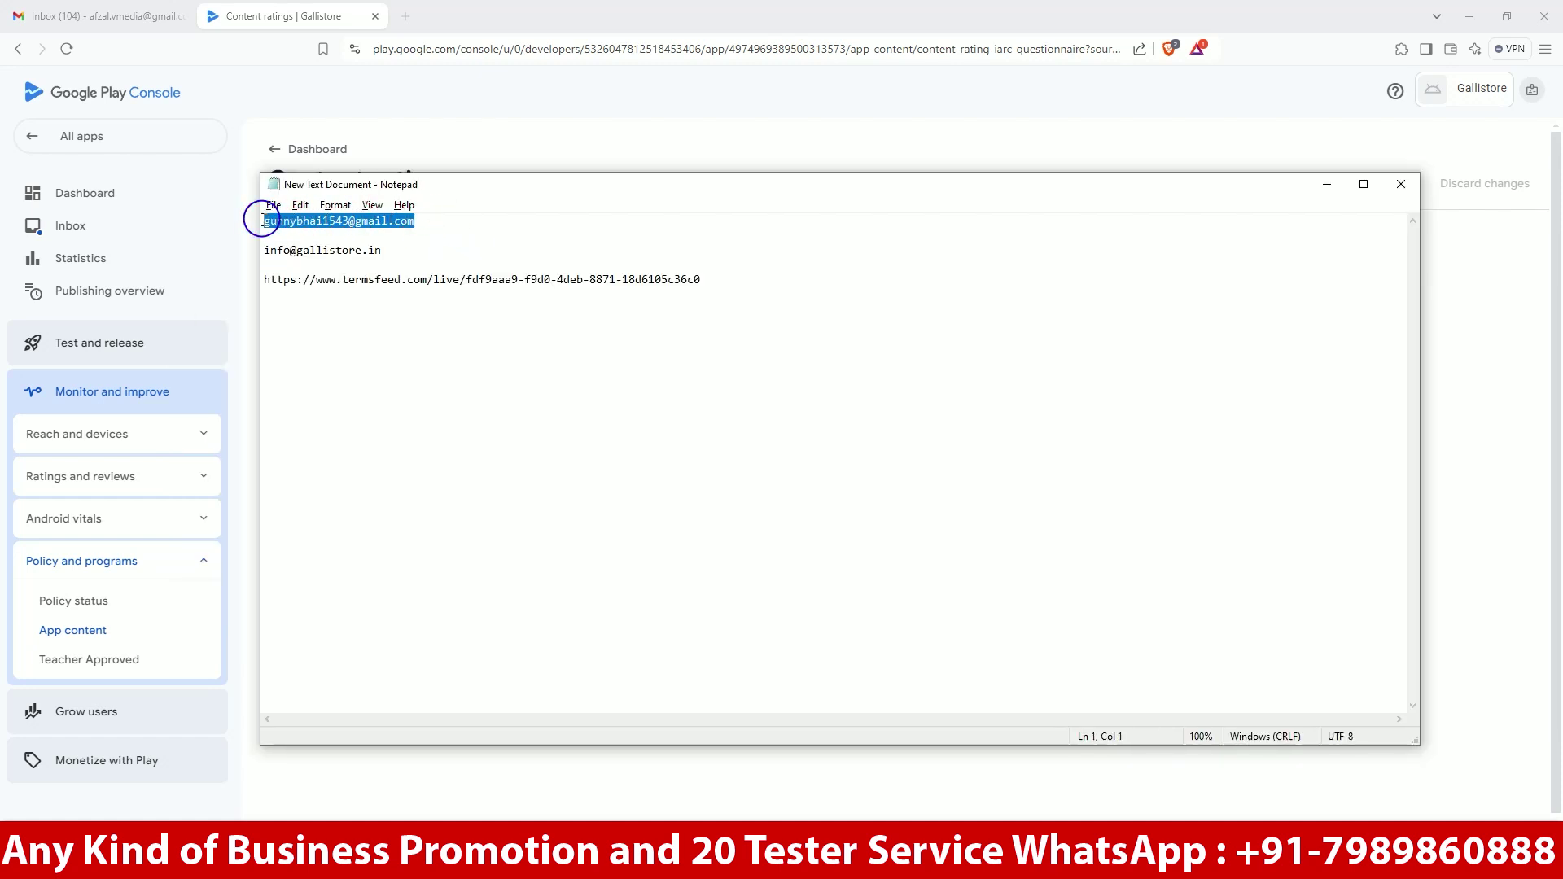
left_click(262, 34)
left_click(603, 342)
key("ctrl+v")
left_click(519, 556)
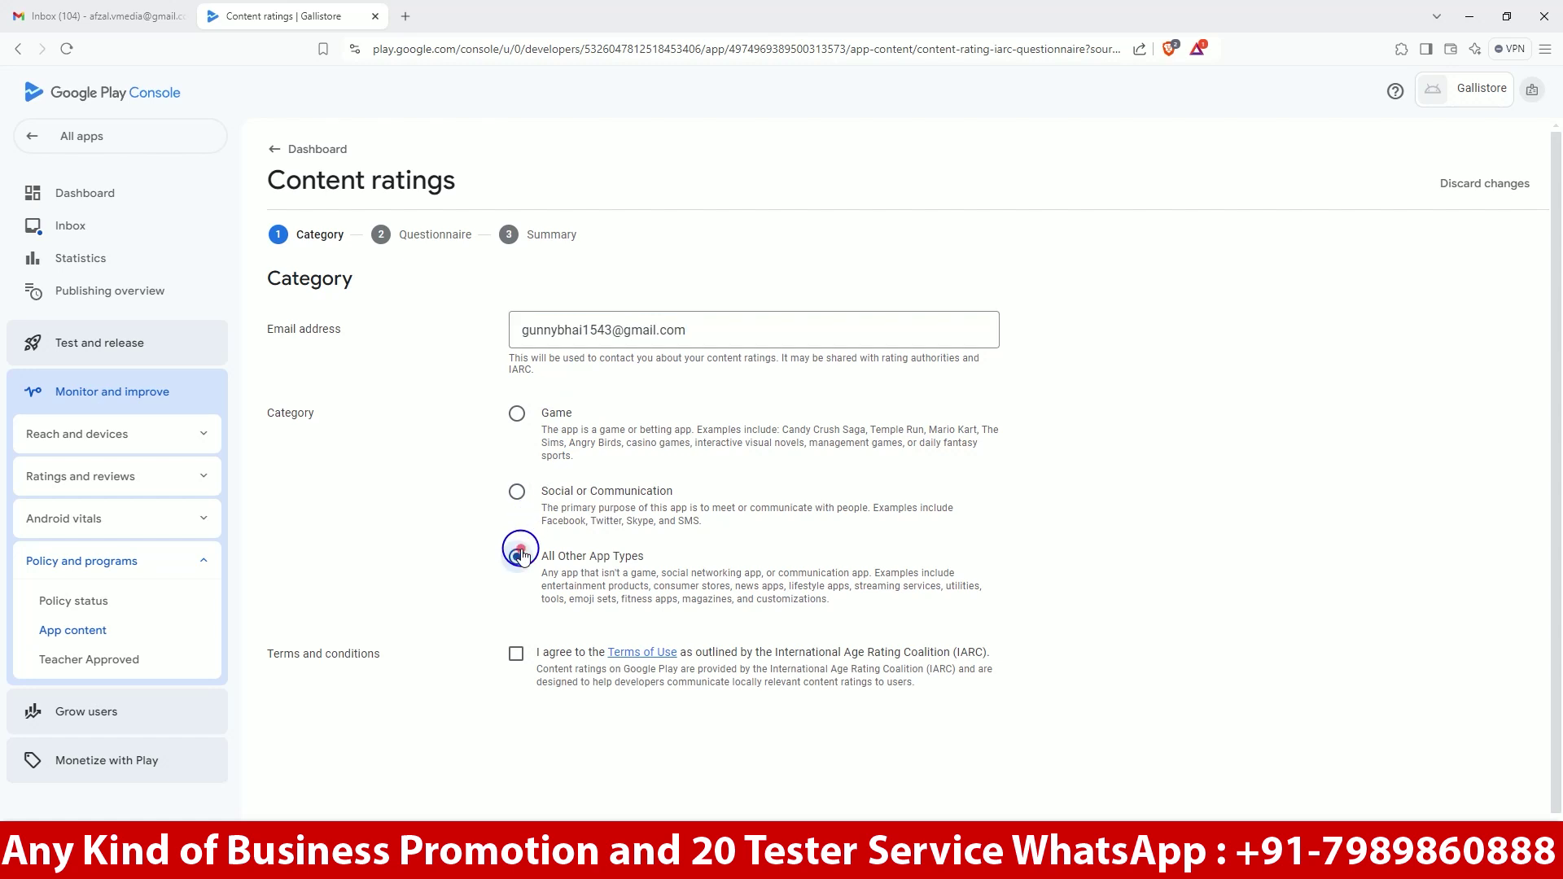
left_click(516, 654)
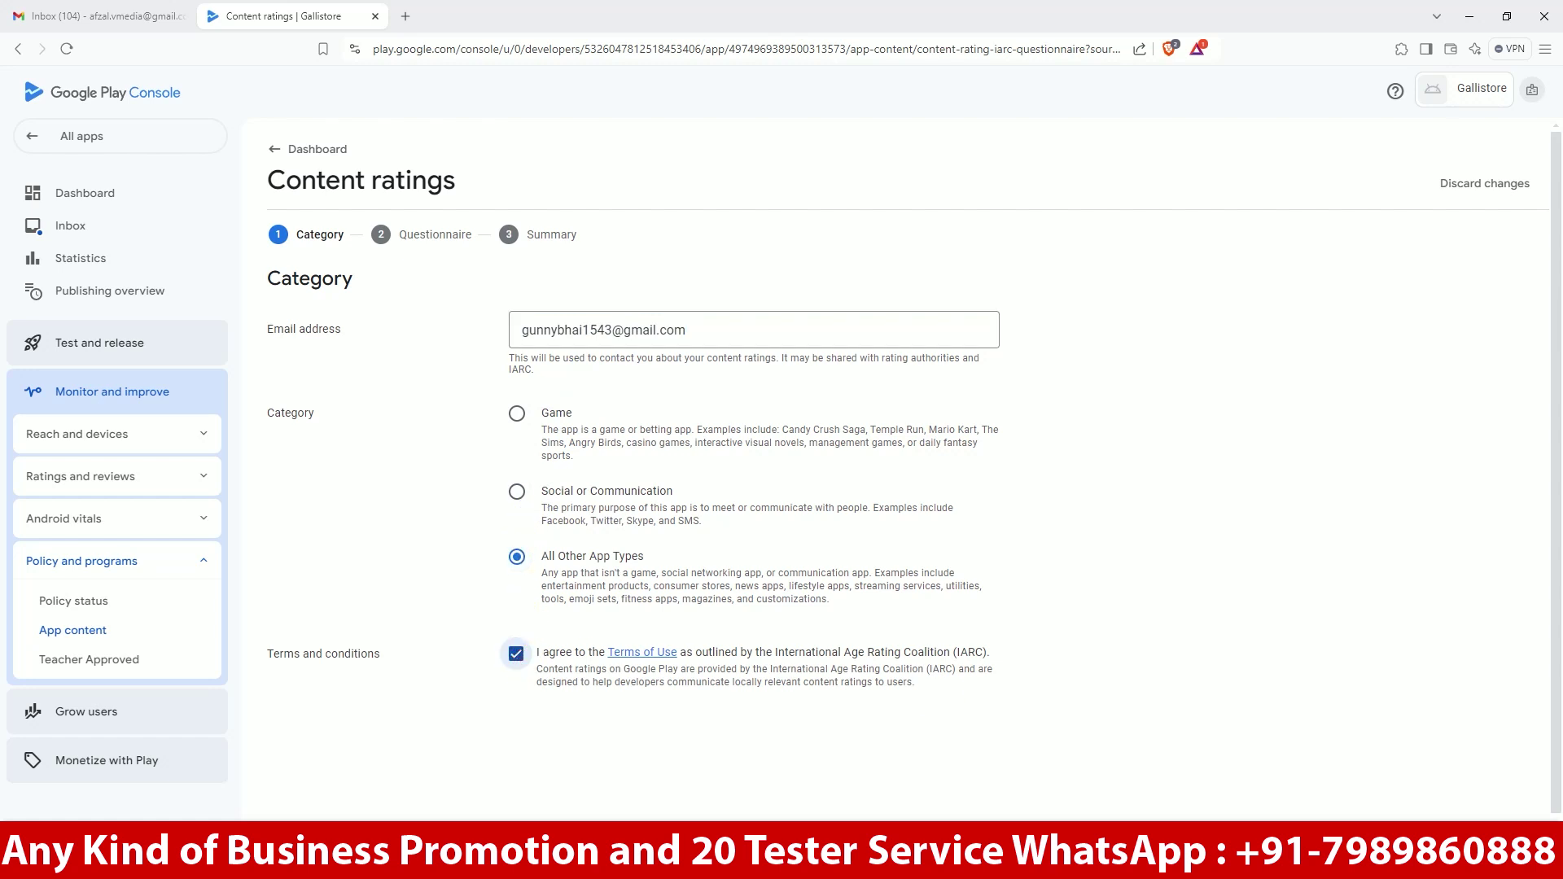
Answer No to every content rating question and submit the questionnaire
left_click(346, 411)
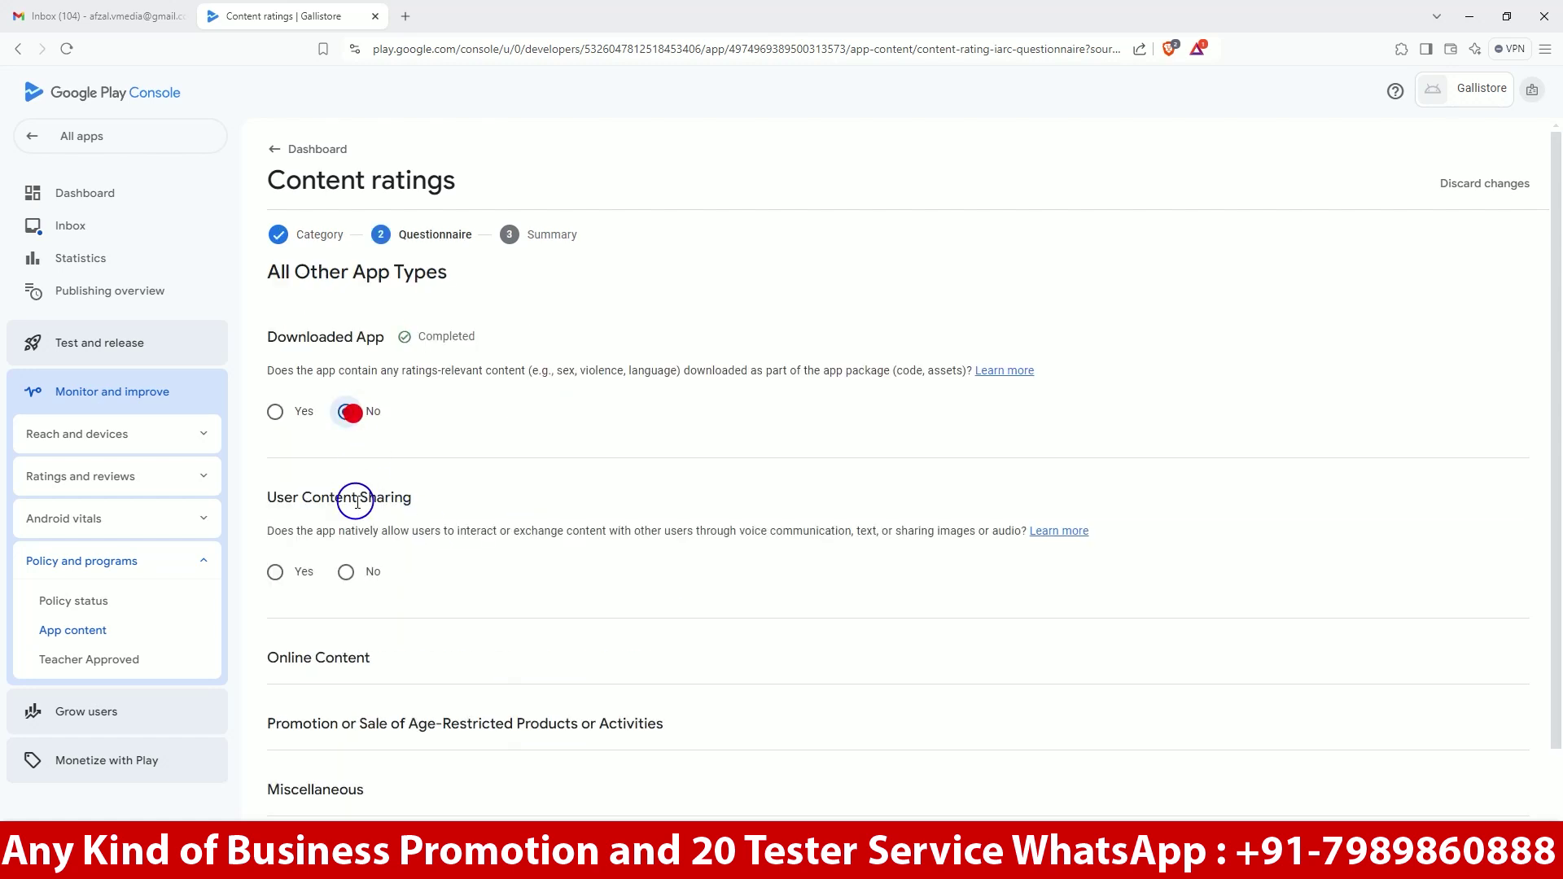
left_click(346, 572)
left_click(346, 747)
scroll(548, 611, "down", 4)
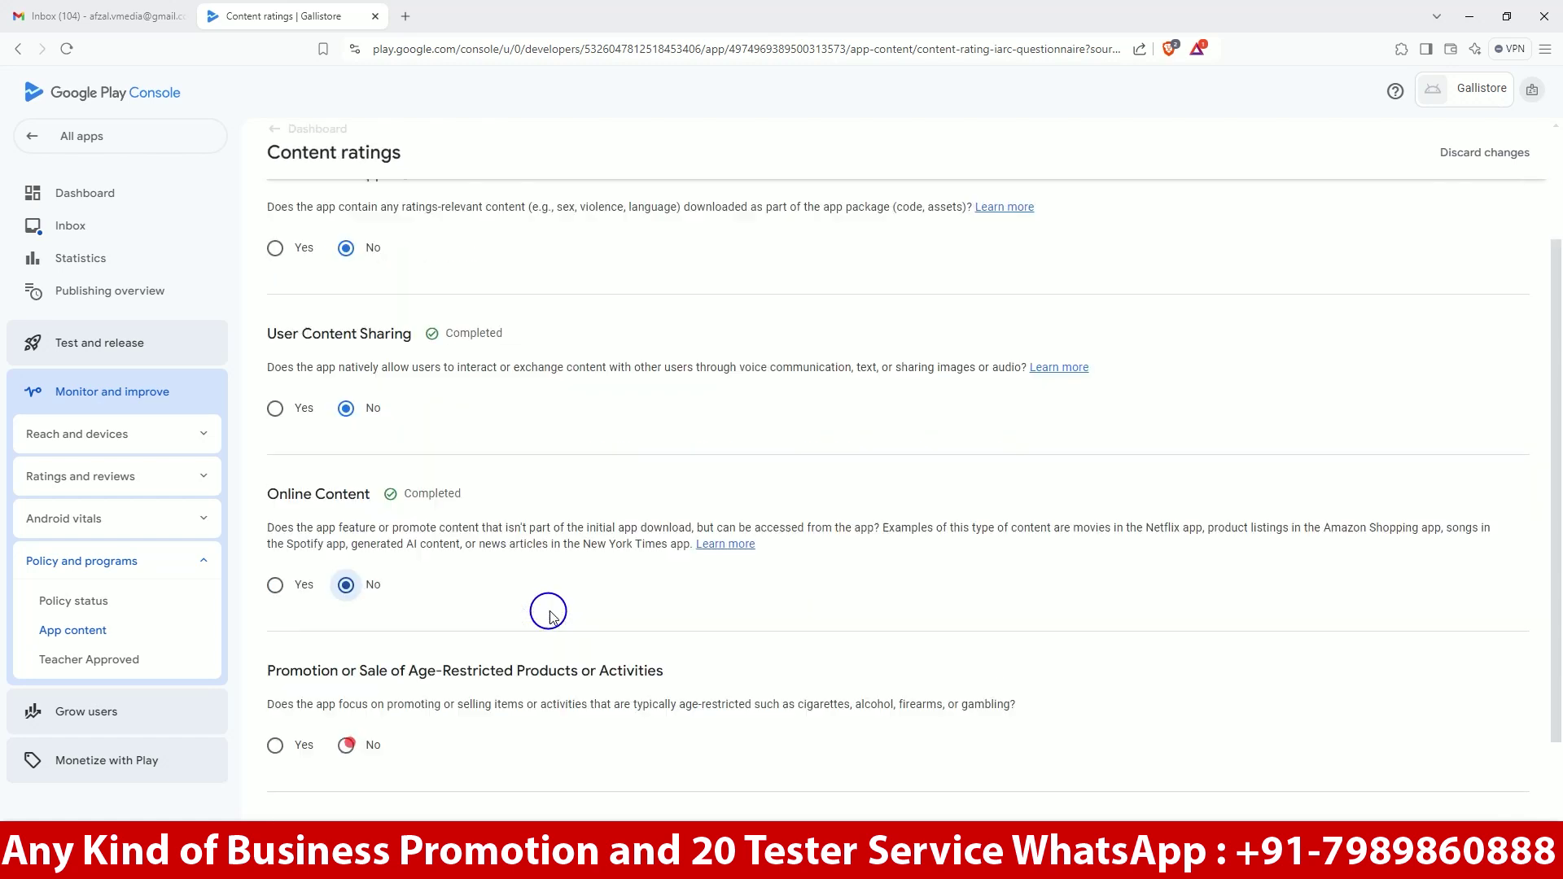
left_click(346, 565)
left_click(345, 724)
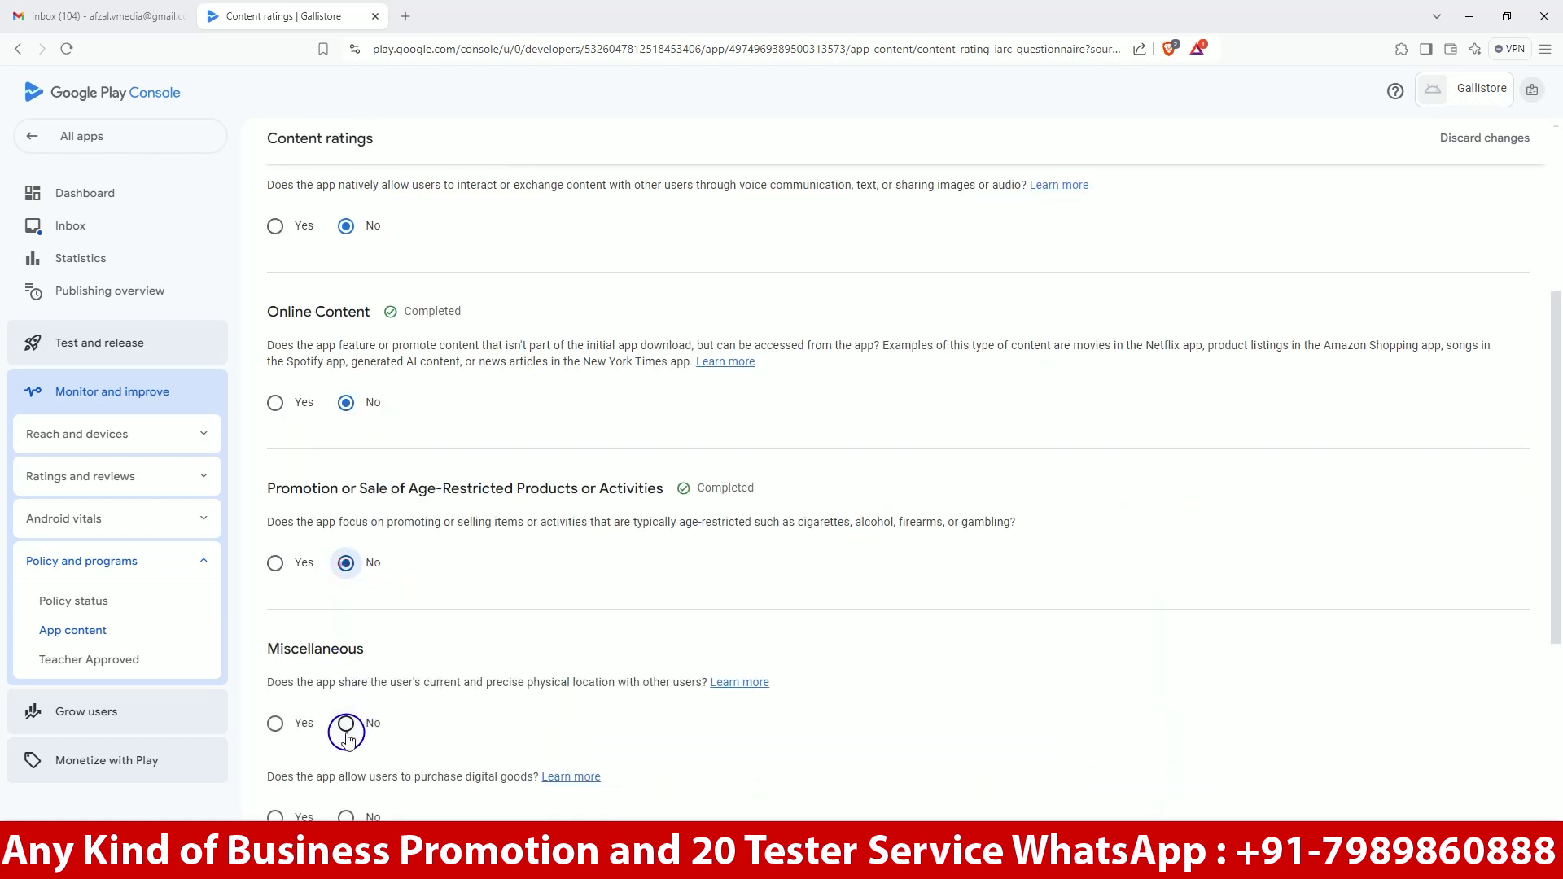
scroll(528, 606, "down", 4)
left_click(346, 492)
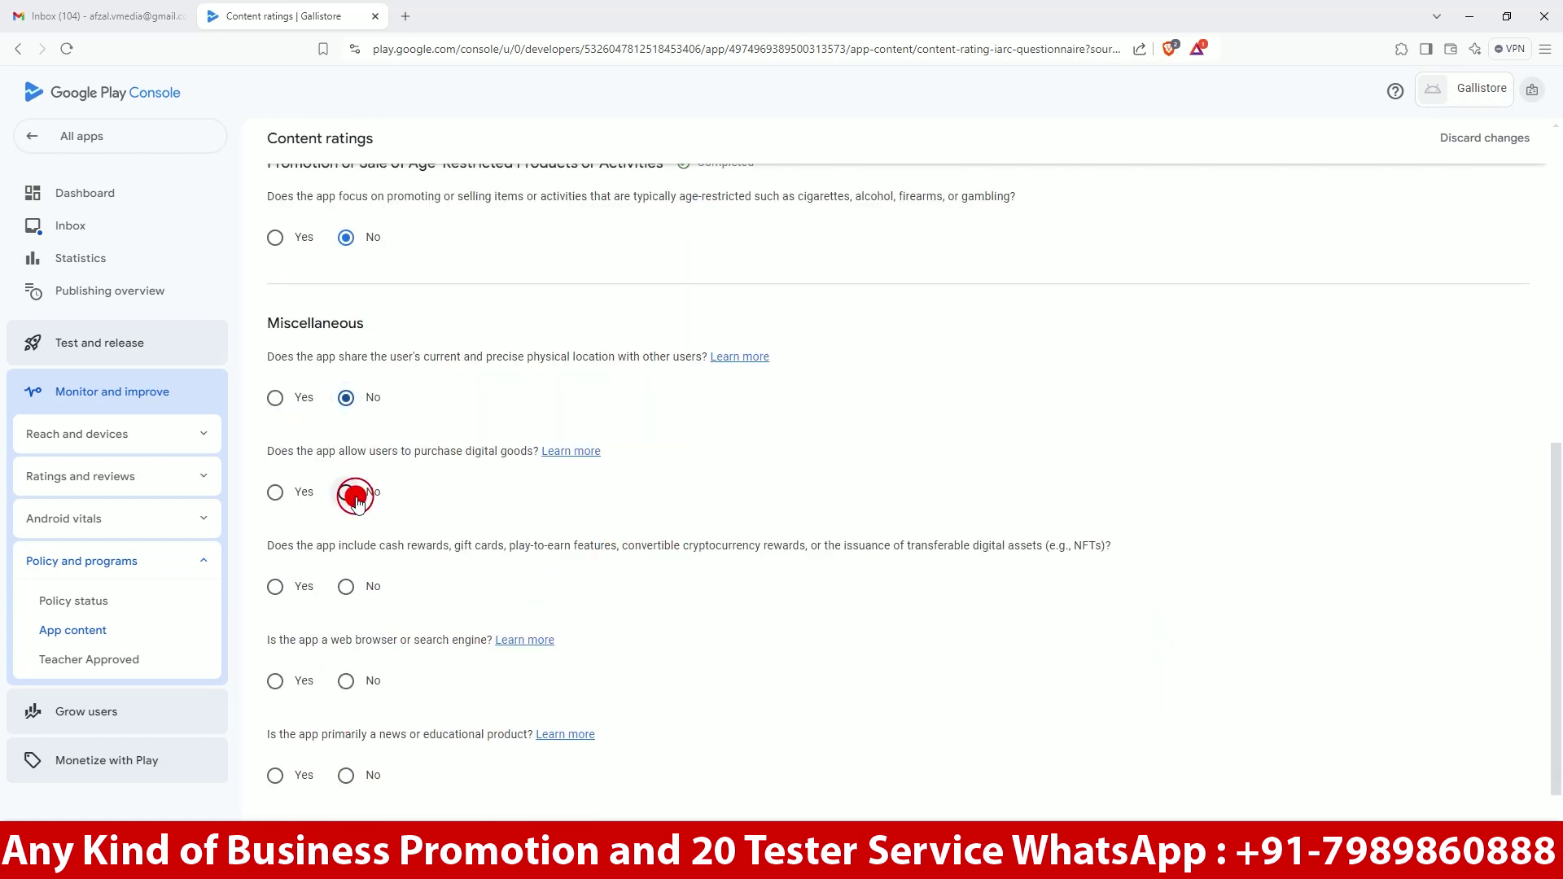
left_click(344, 584)
left_click(342, 681)
left_click(347, 776)
scroll(514, 662, "down", 3)
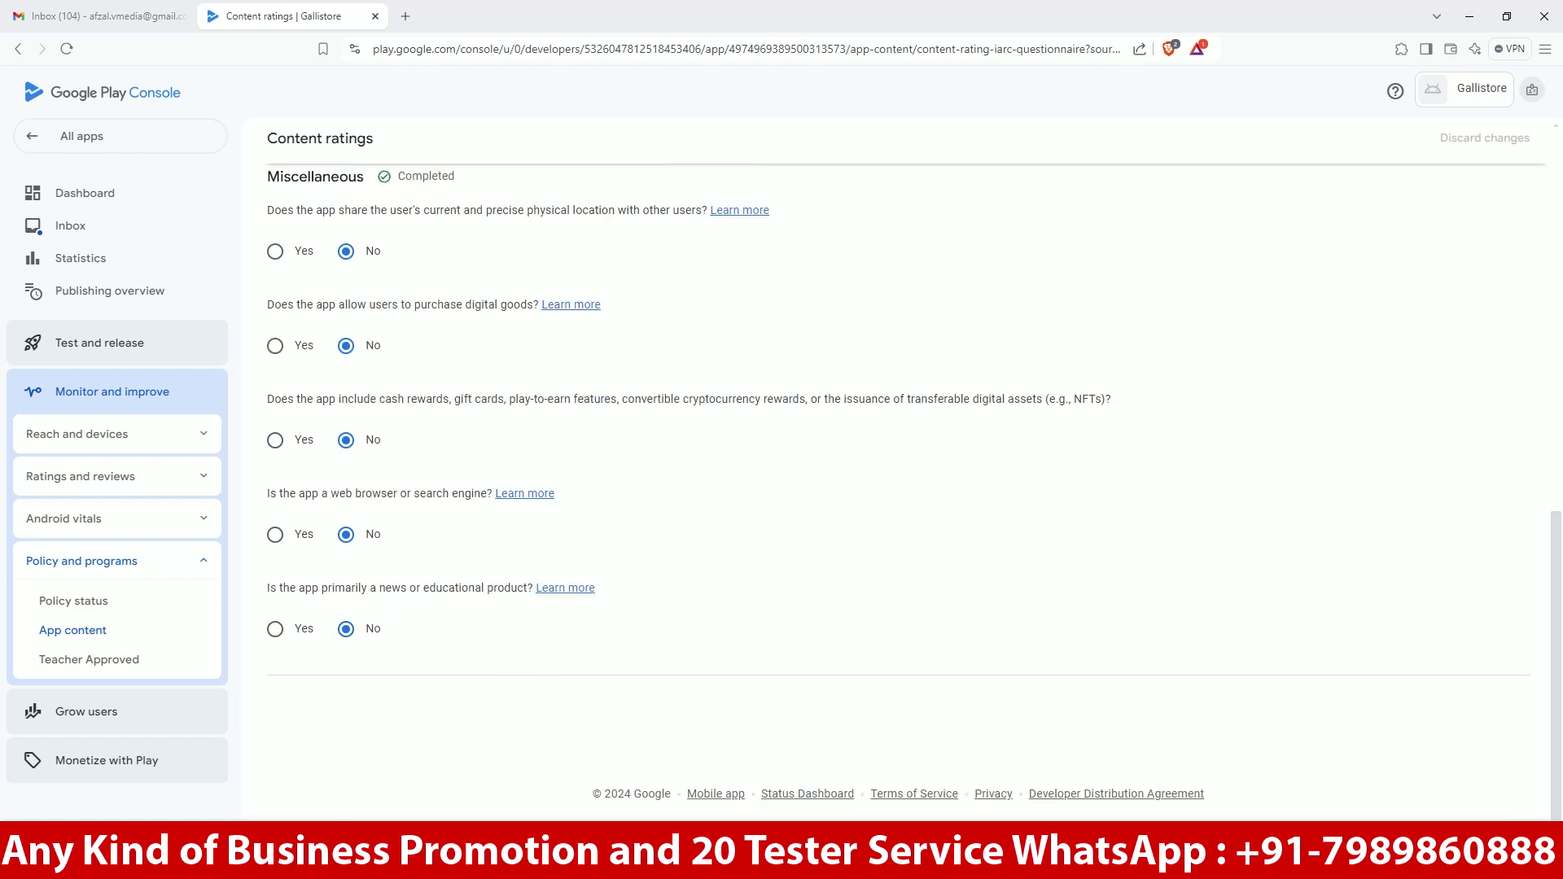
left_click(1519, 817)
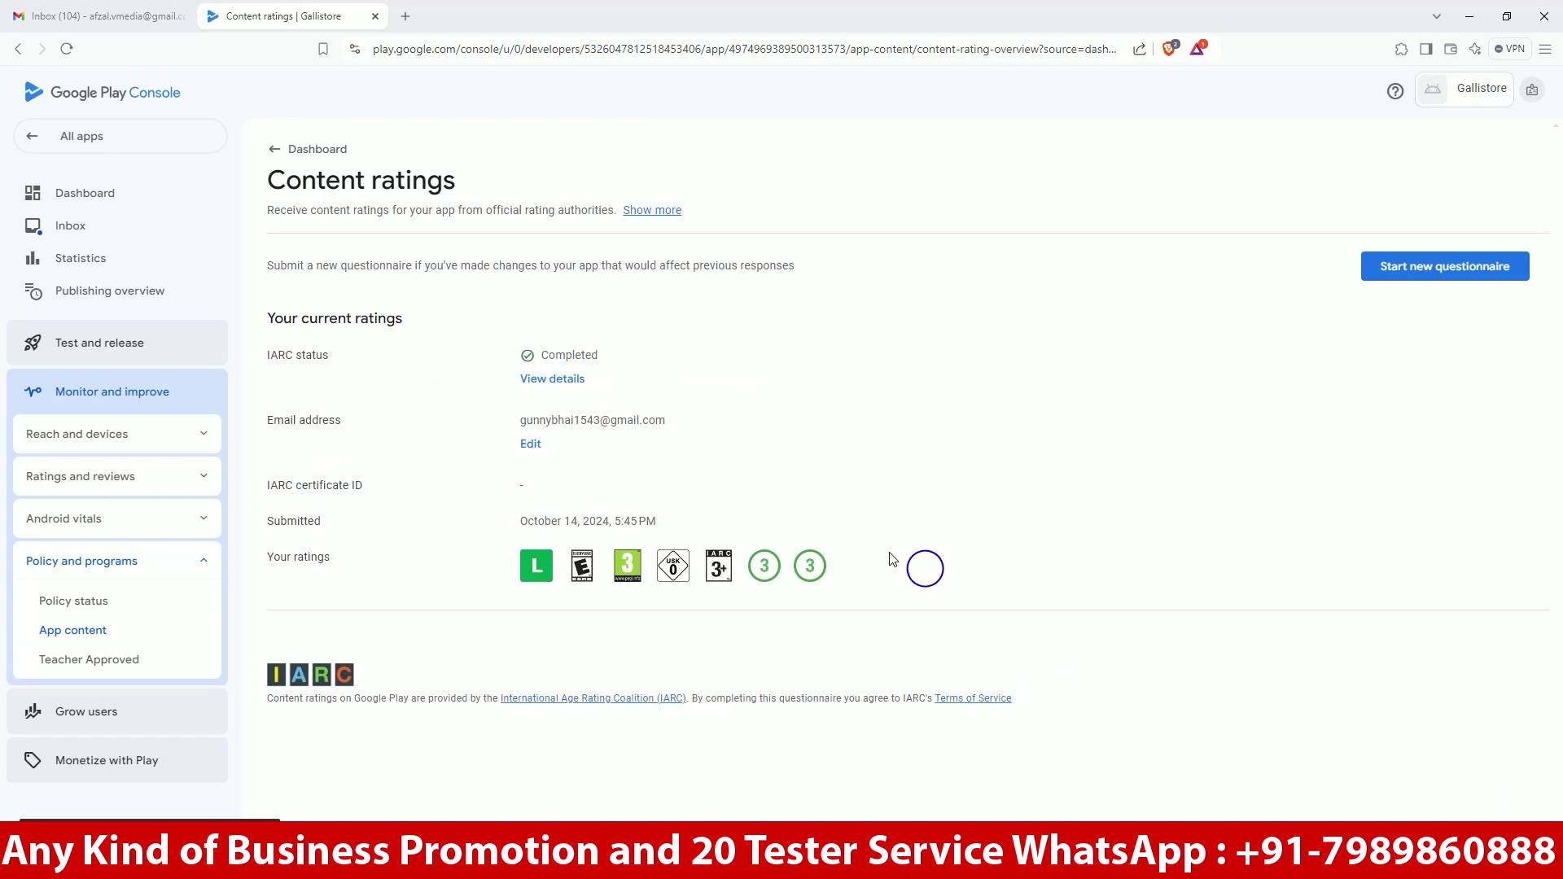
Set the Target audience age group to 18 and over
left_click(279, 152)
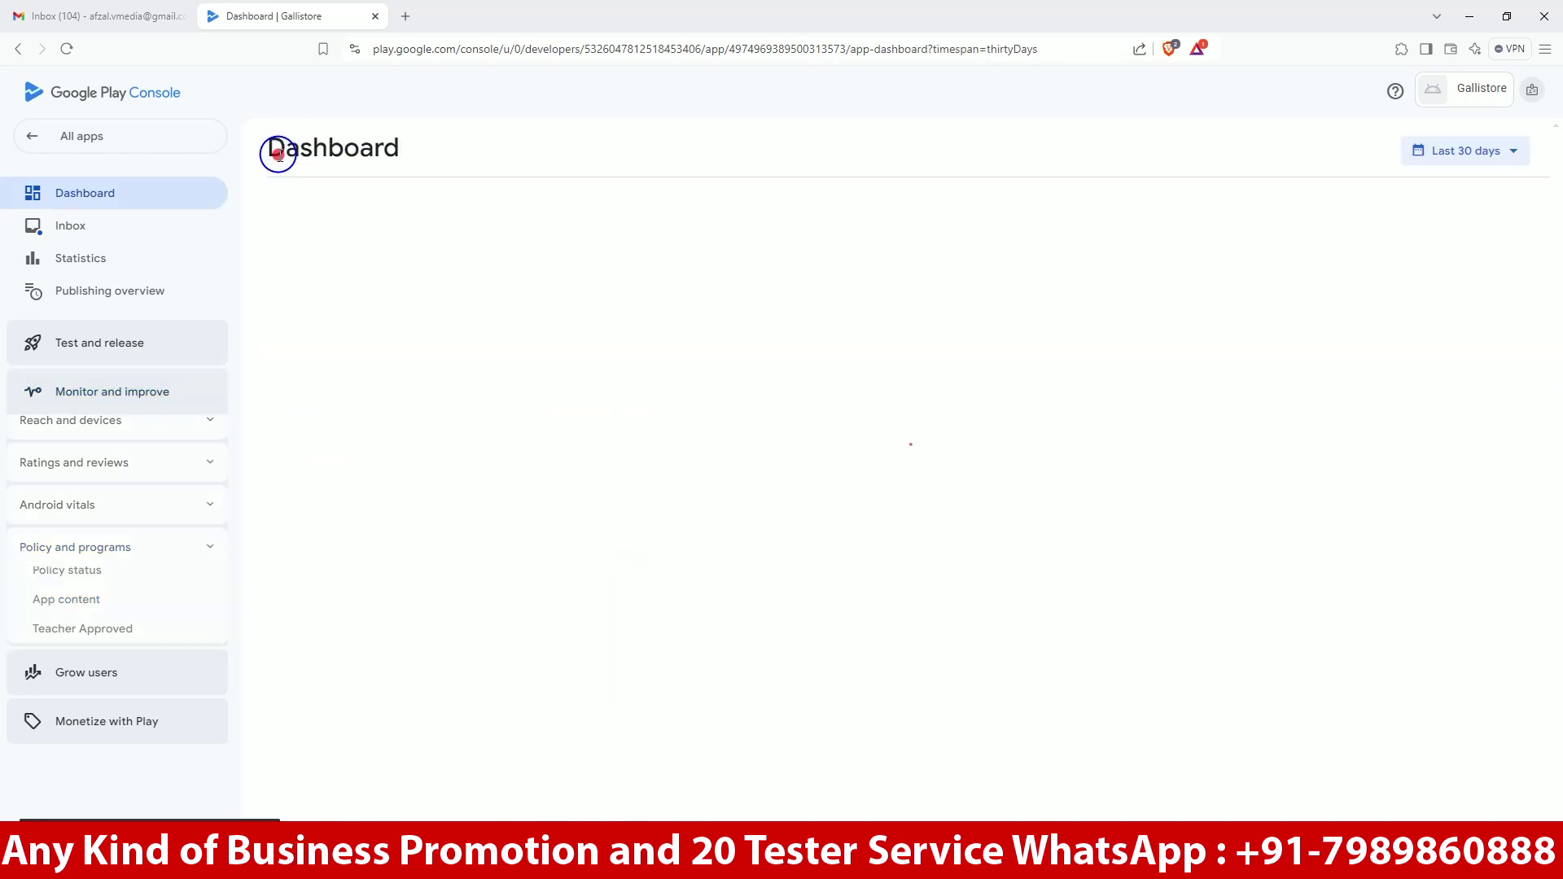
scroll(497, 403, "down", 2)
left_click(482, 601)
left_click(516, 681)
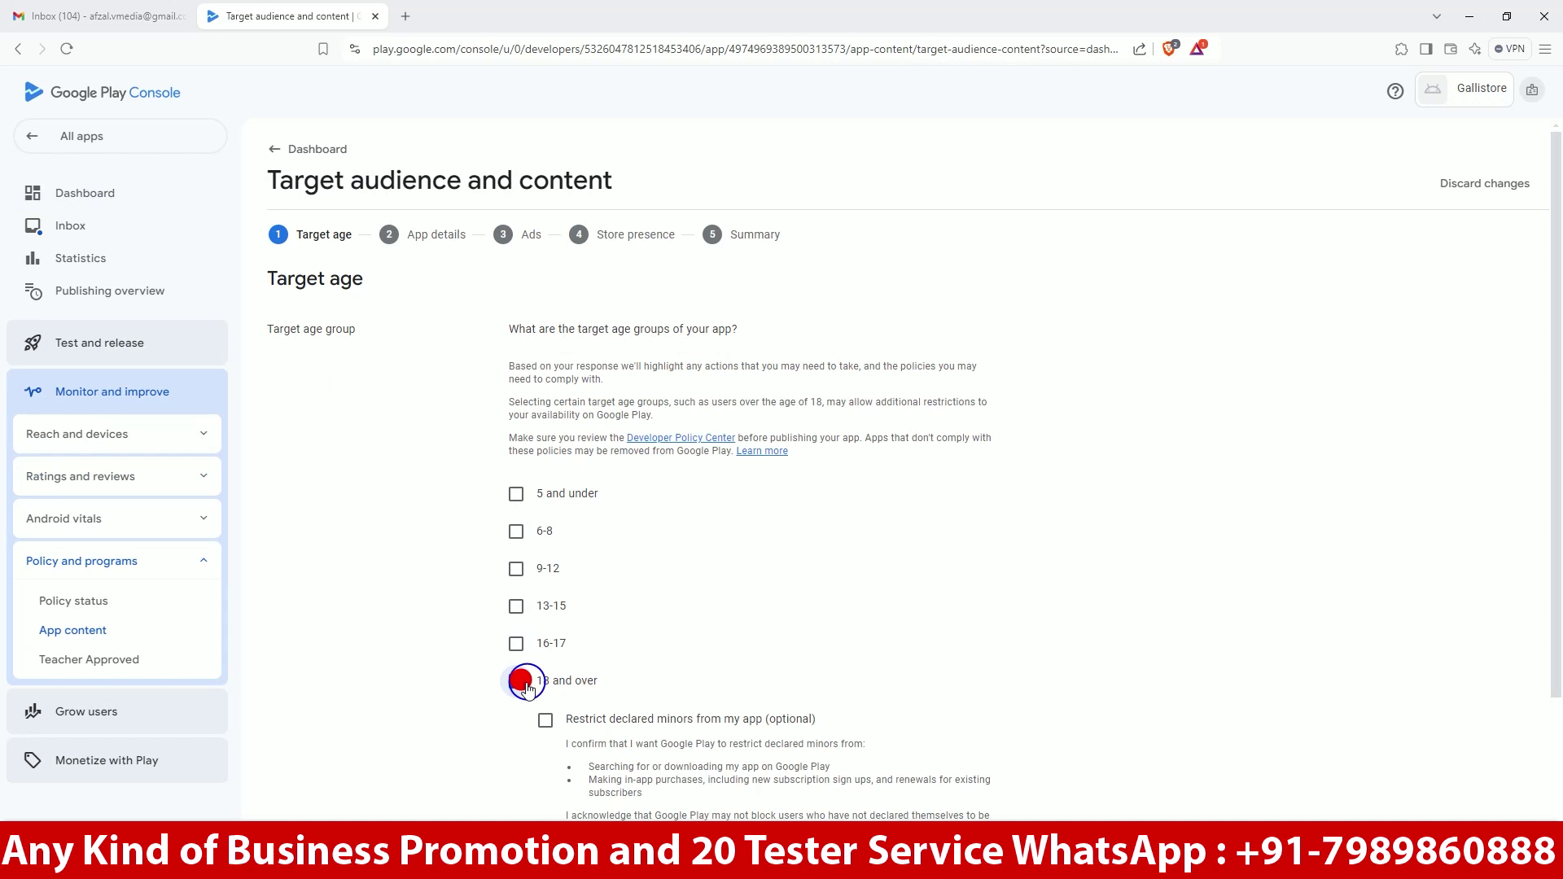
scroll(868, 624, "down", 3)
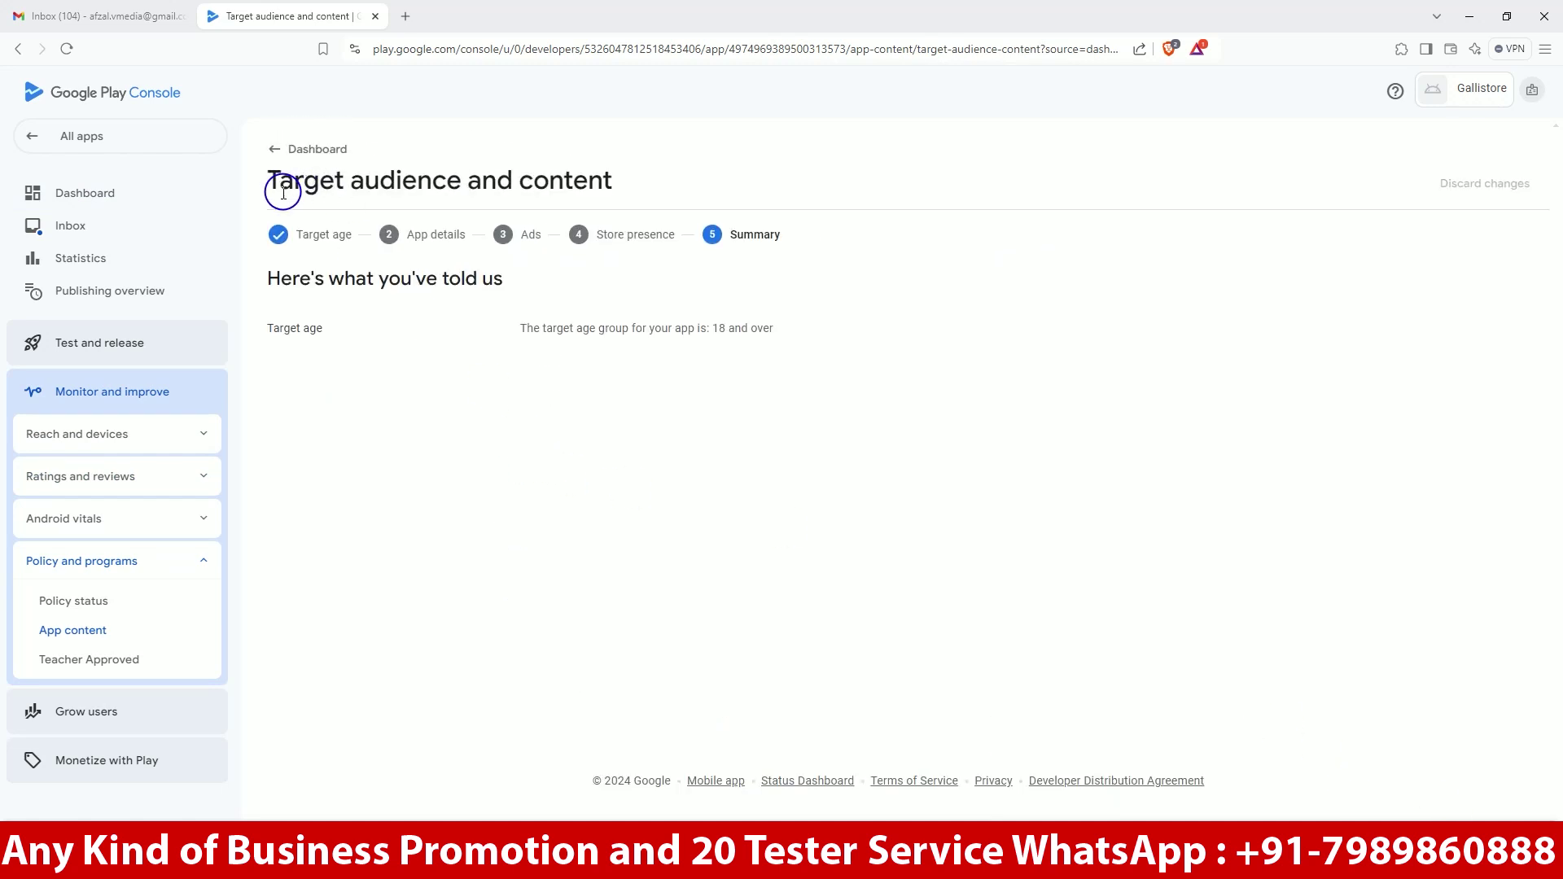
Declare in the News apps task that the app is not a news app
left_click(272, 155)
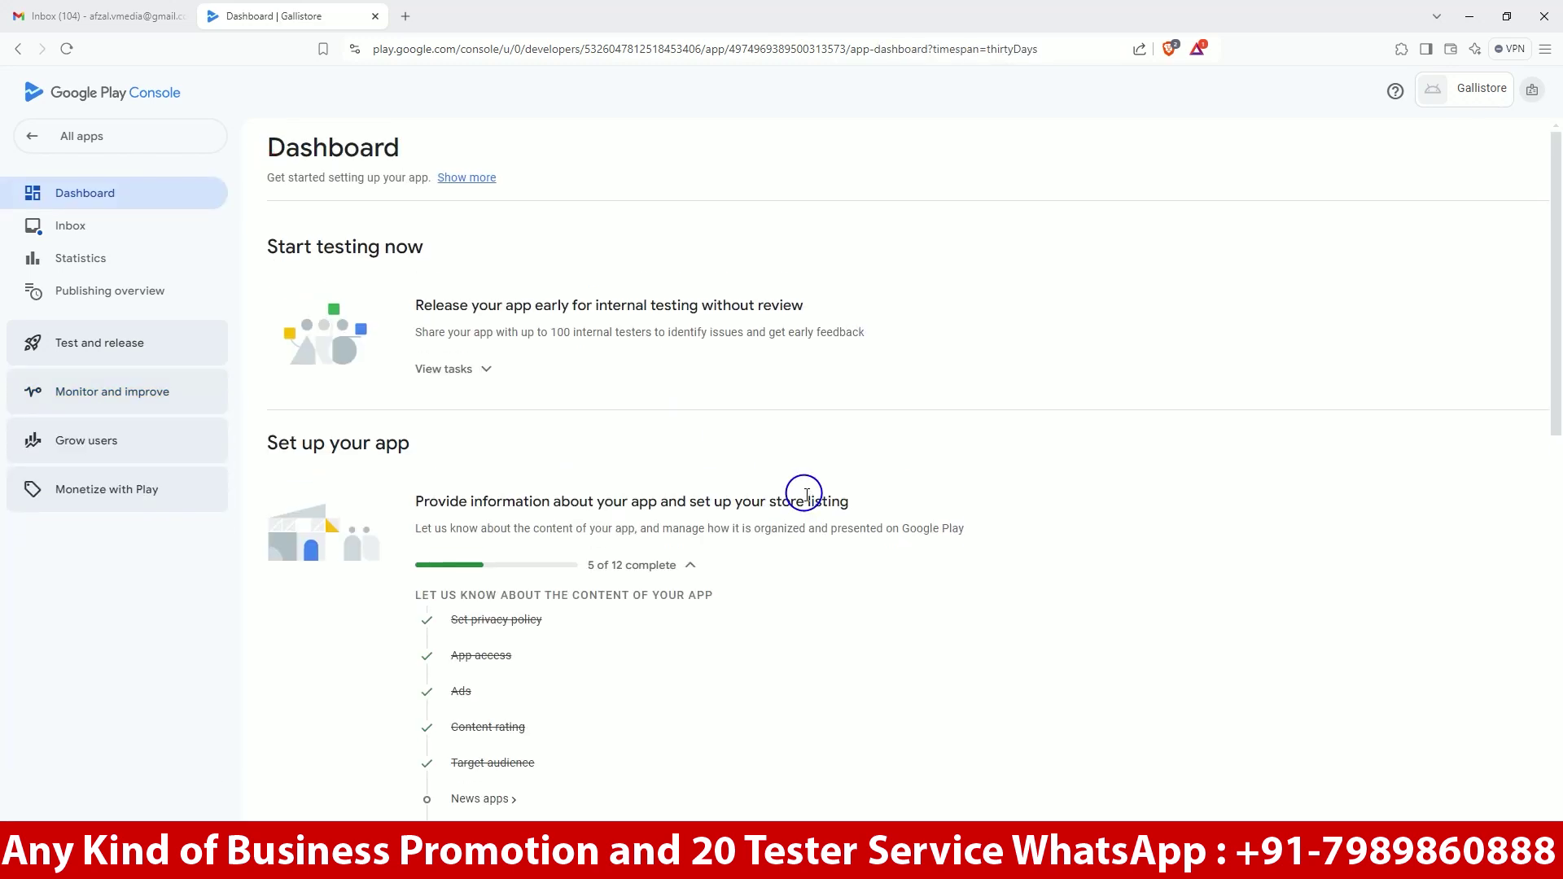
scroll(804, 492, "down", 4)
left_click(477, 474)
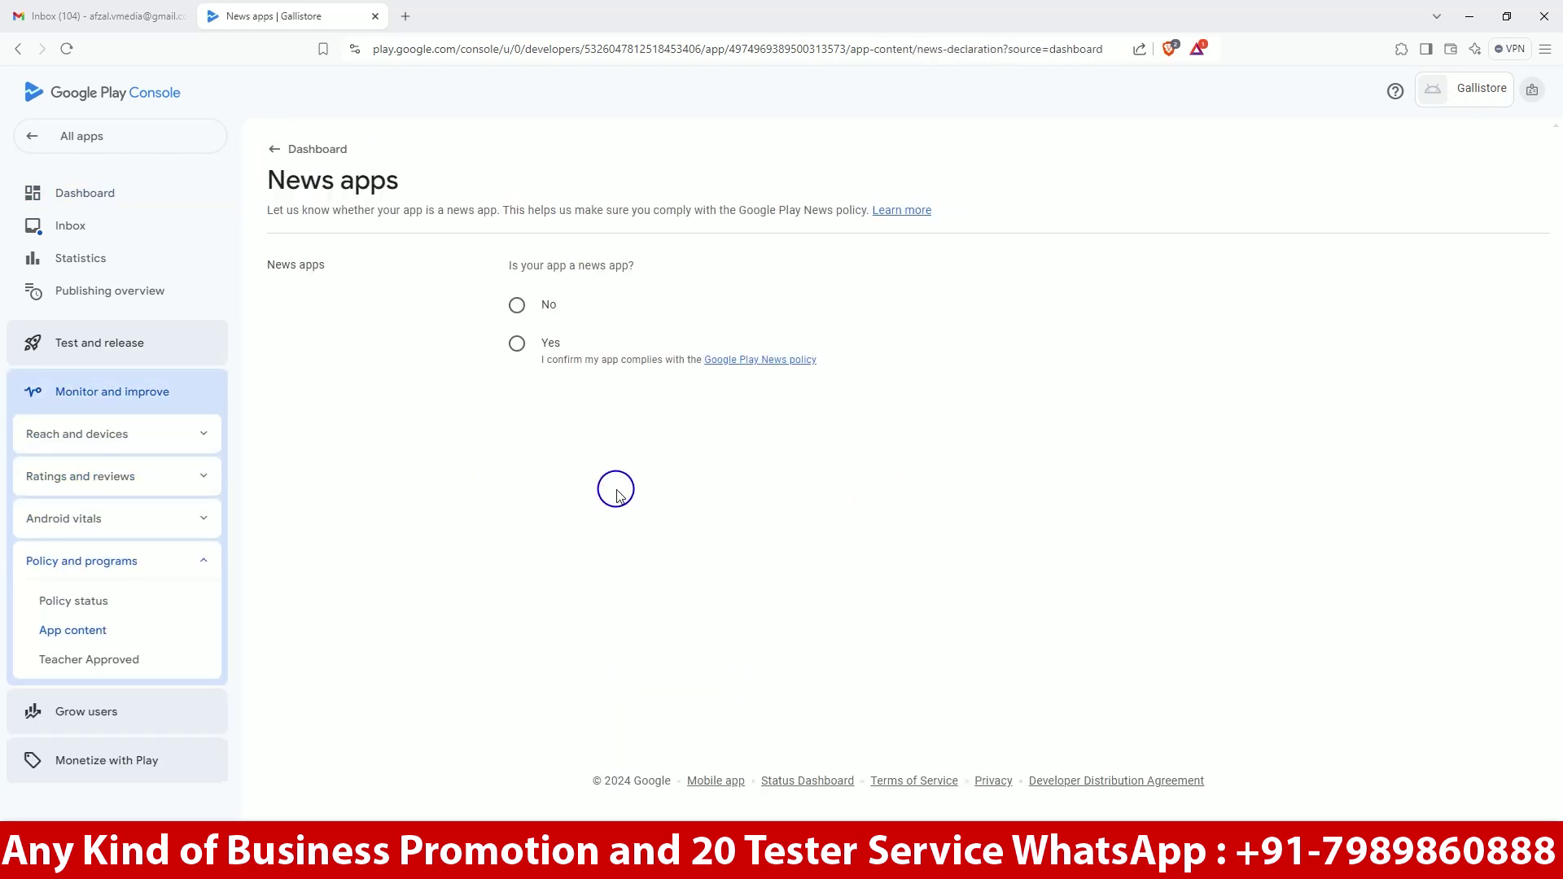
left_click(516, 304)
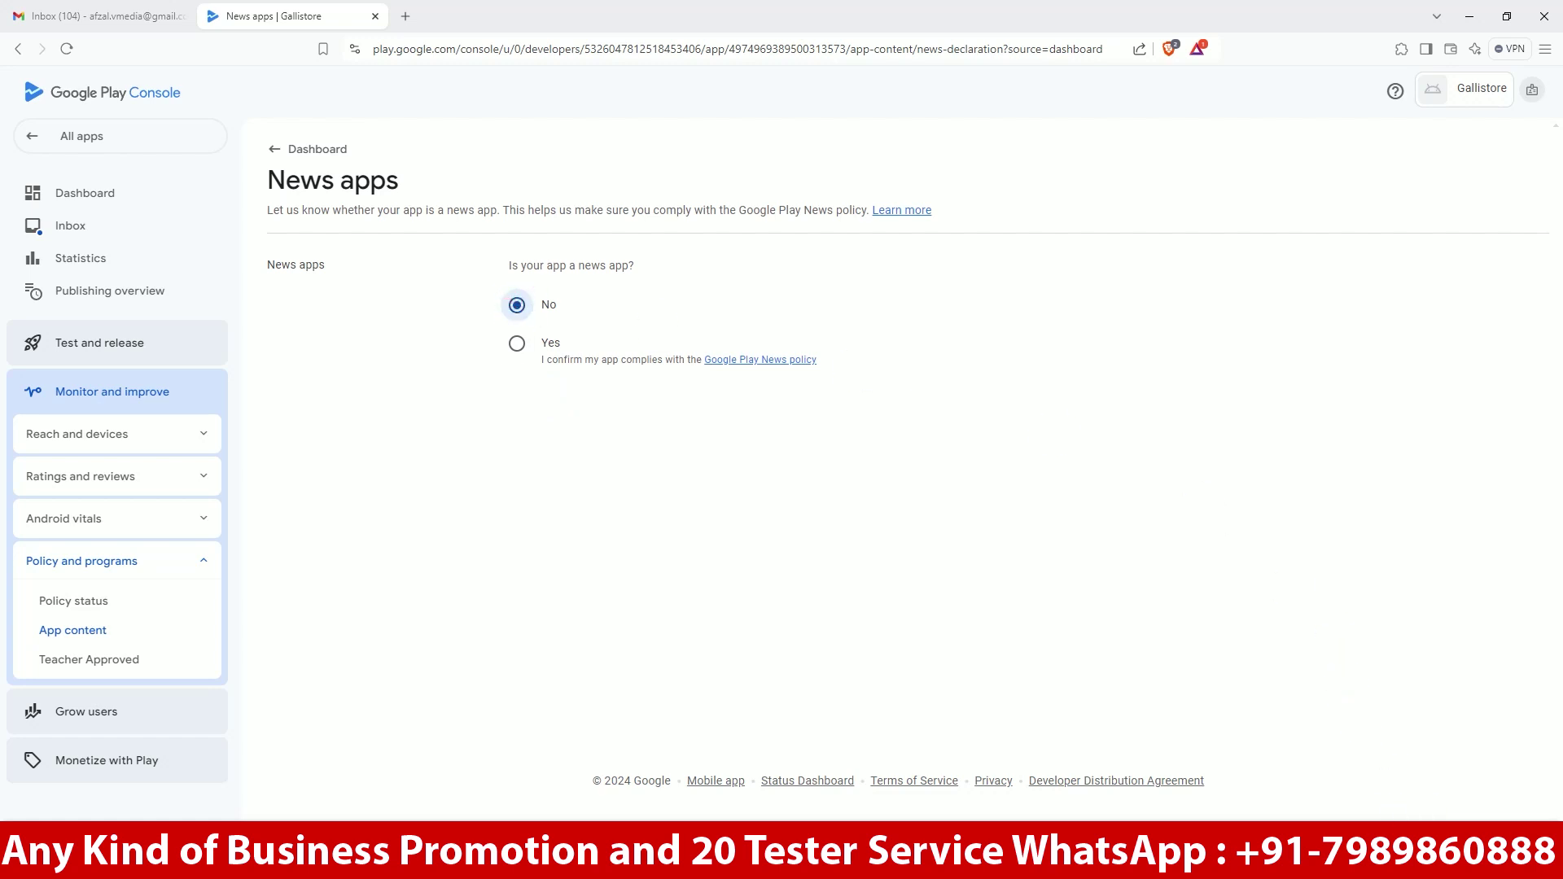
left_click(286, 147)
scroll(505, 443, "down", 4)
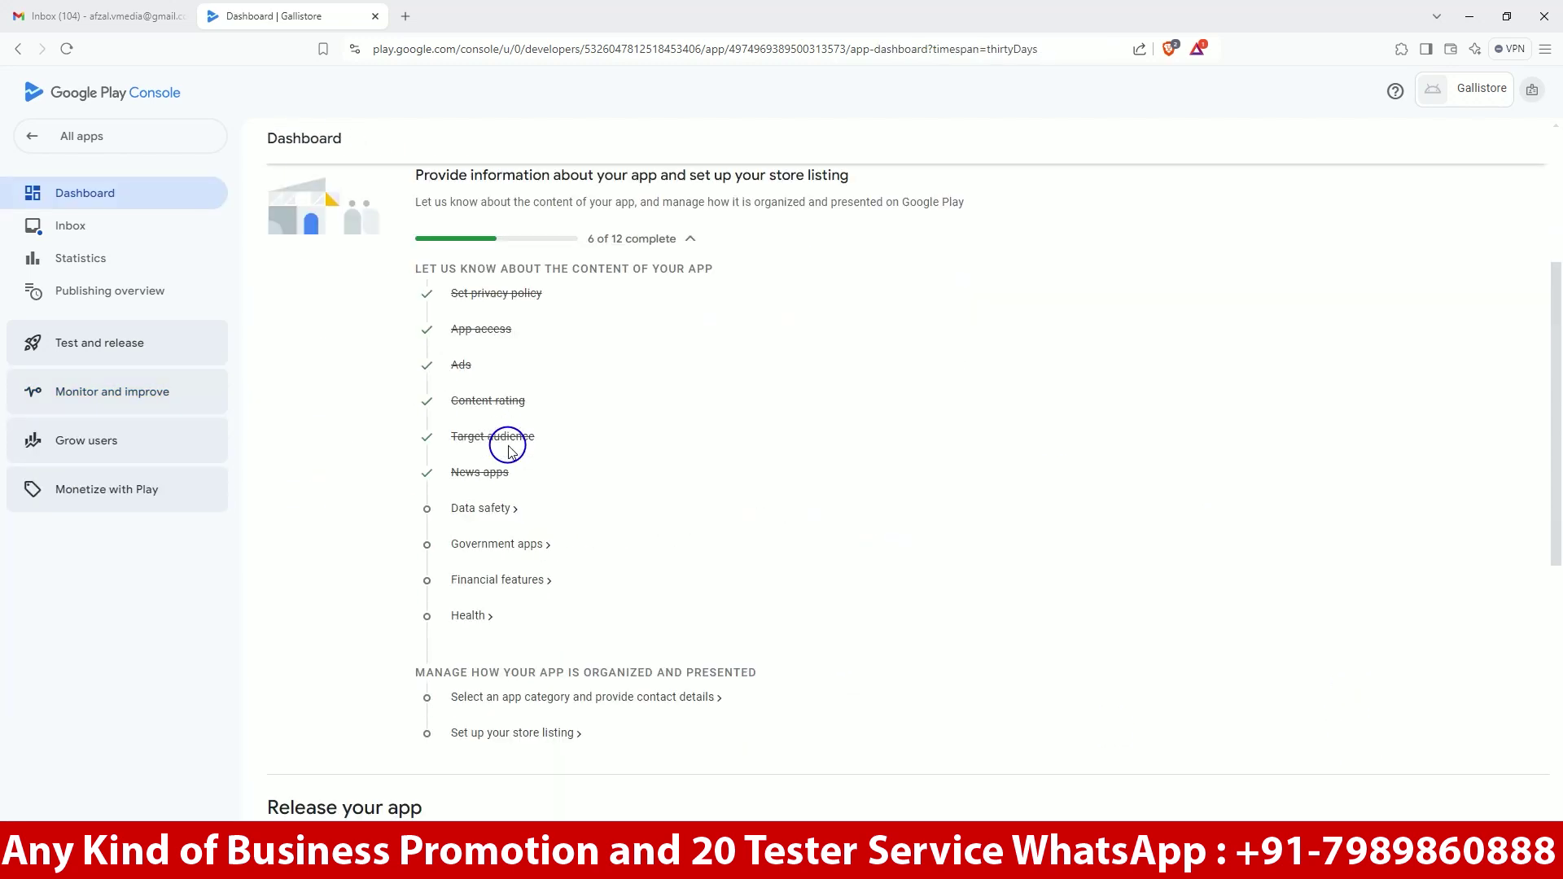
In Data safety, state the app collects user data, not encrypted in transit, with username-and-password accounts
left_click(483, 513)
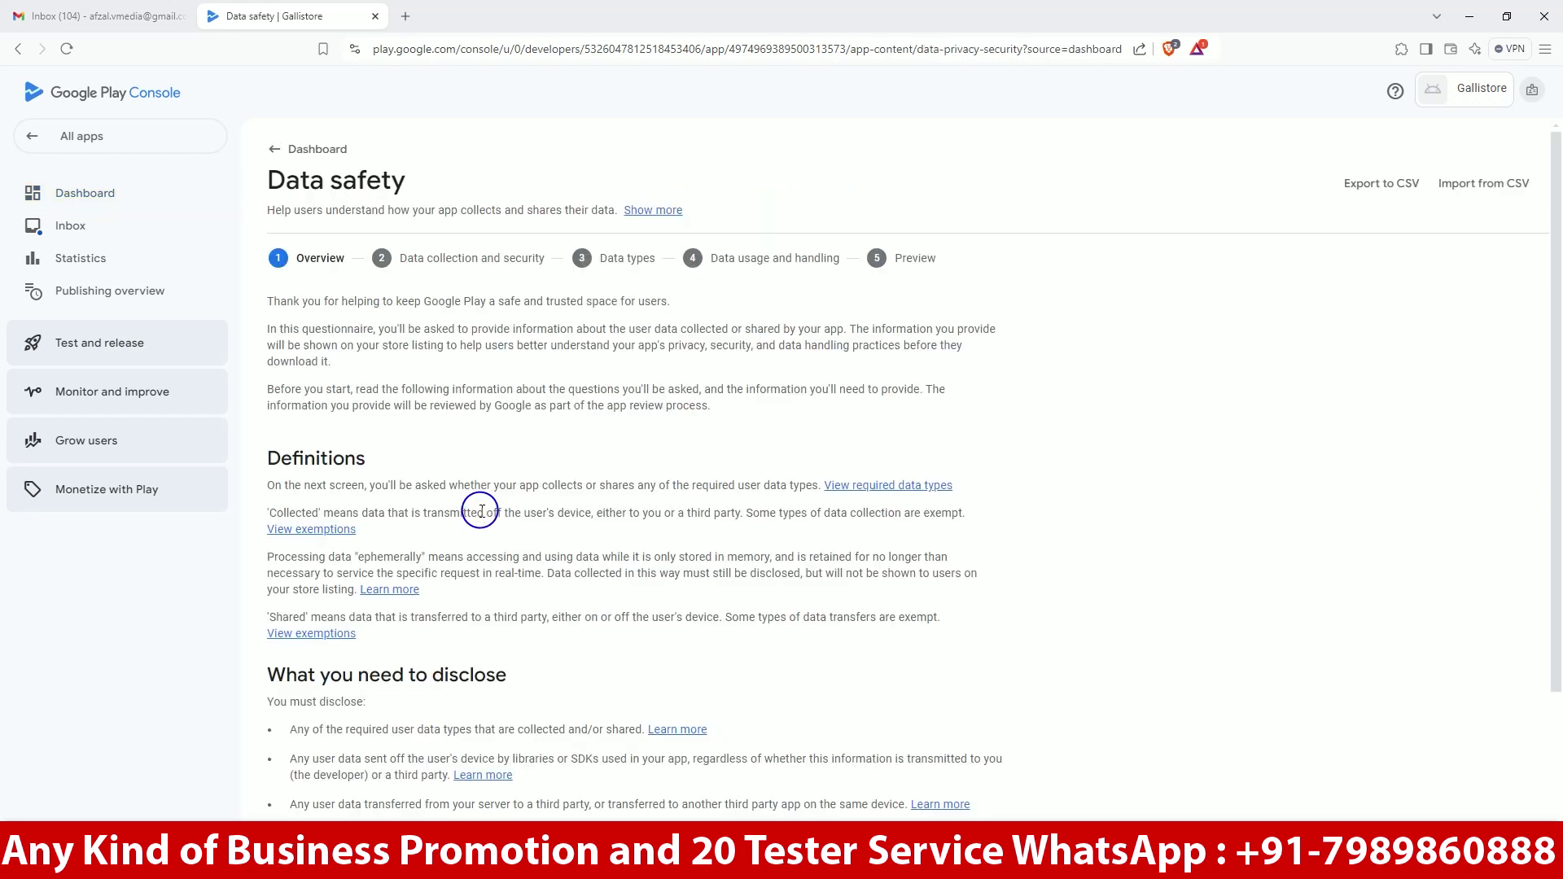
scroll(481, 512, "down", 3)
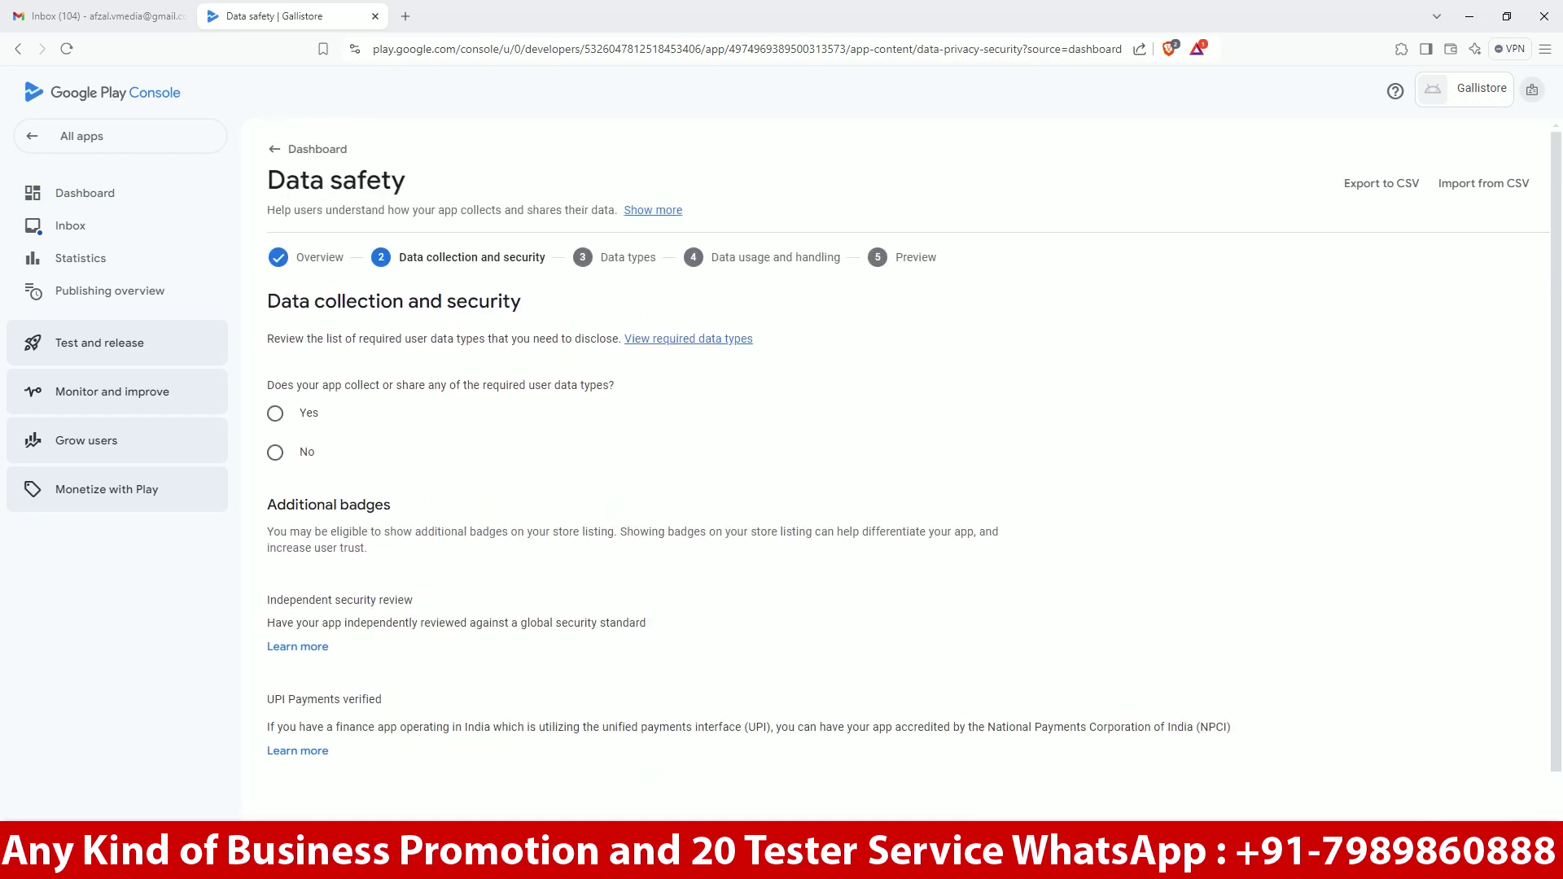
left_click(275, 414)
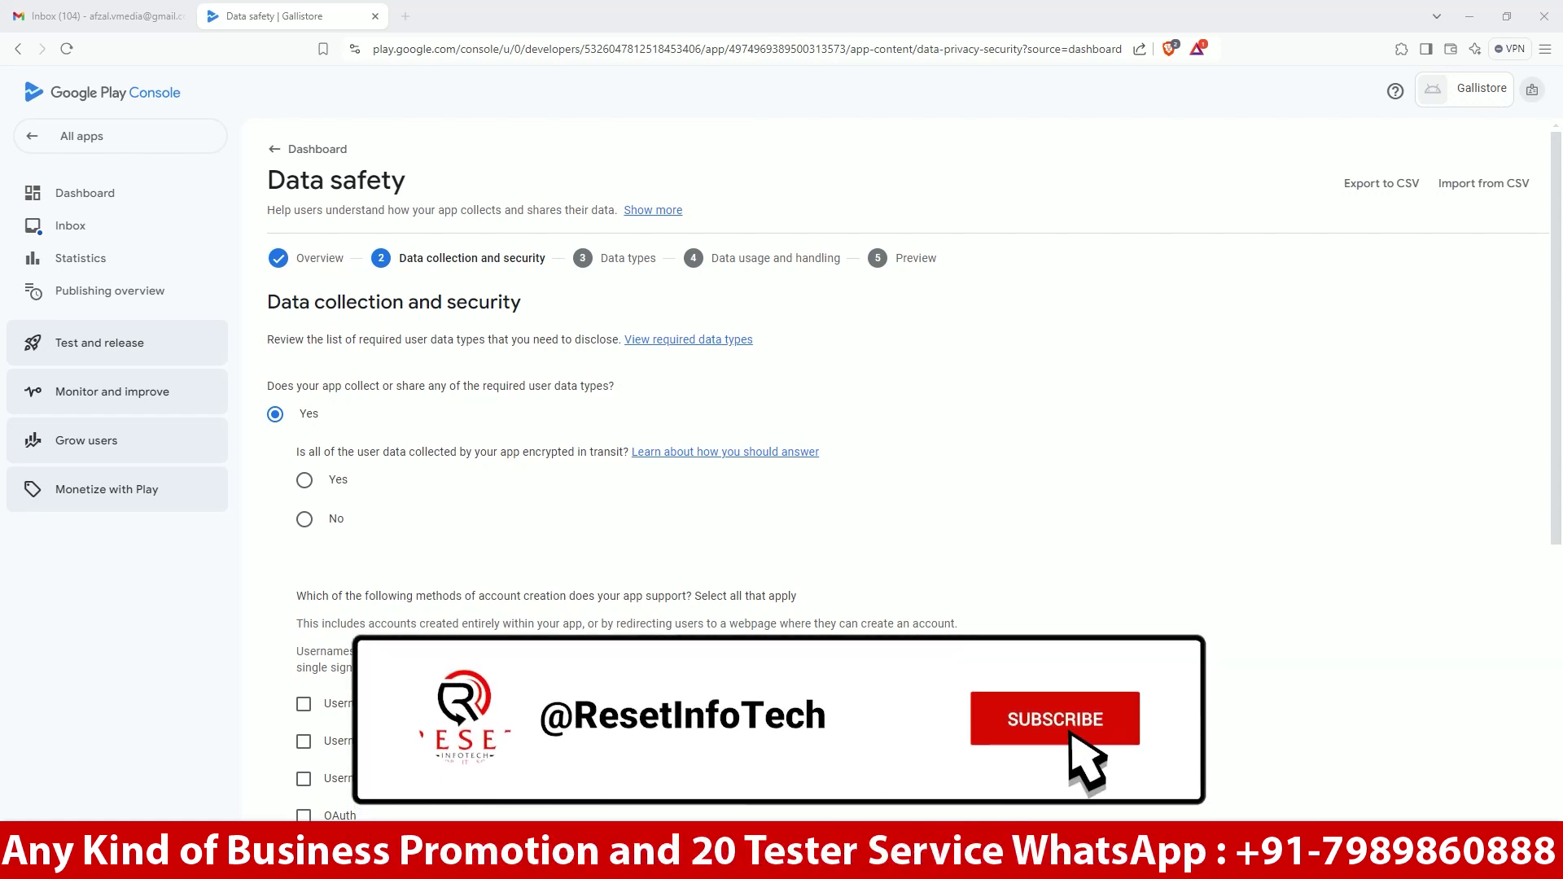
left_click(305, 525)
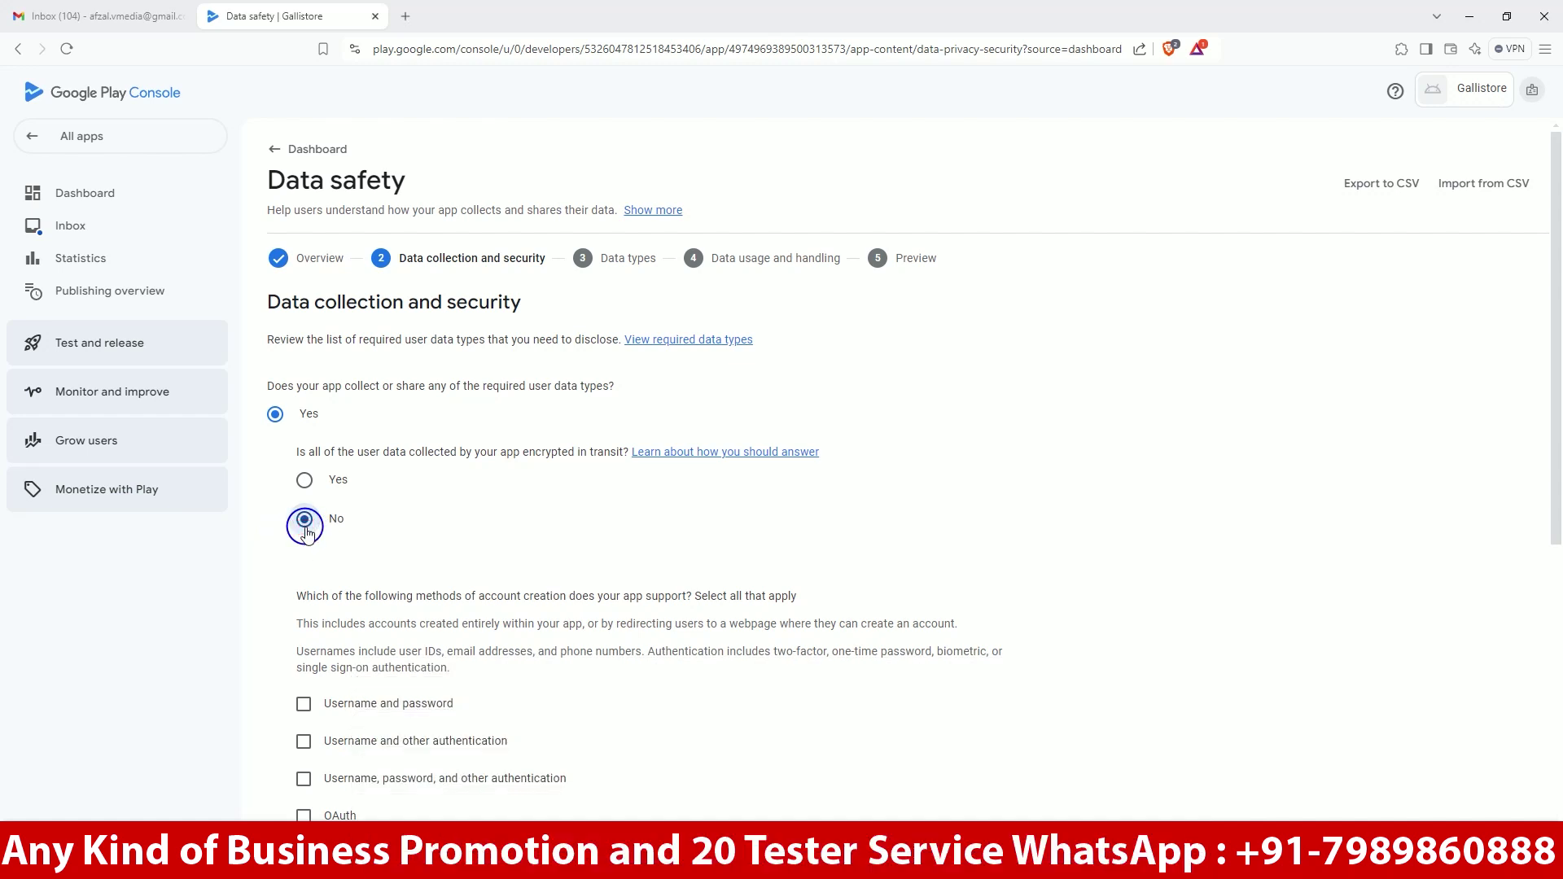
left_click(304, 701)
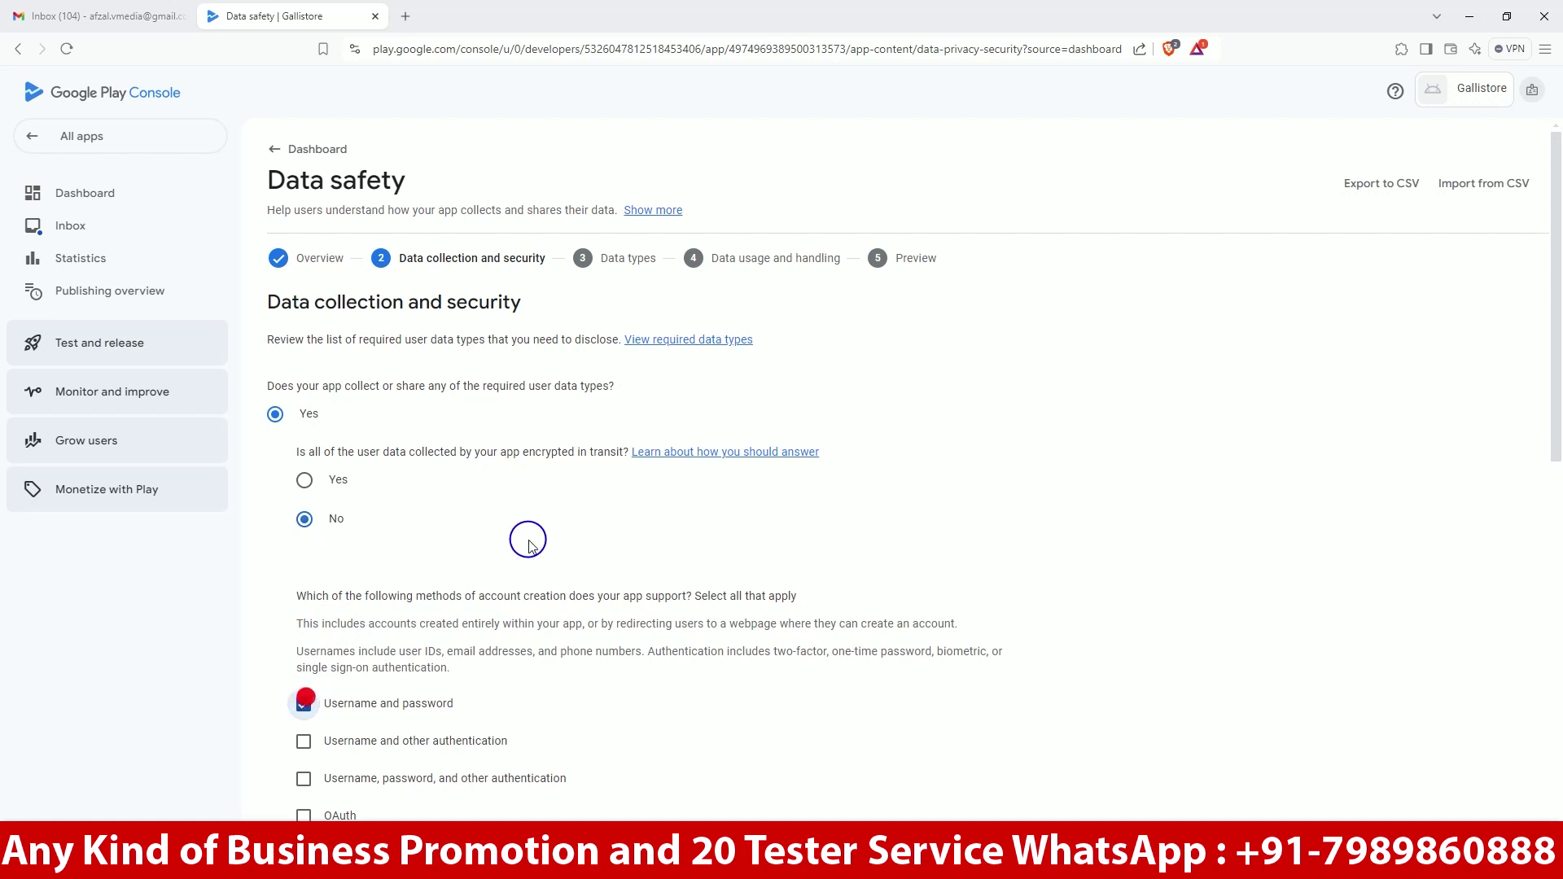
scroll(529, 544, "down", 6)
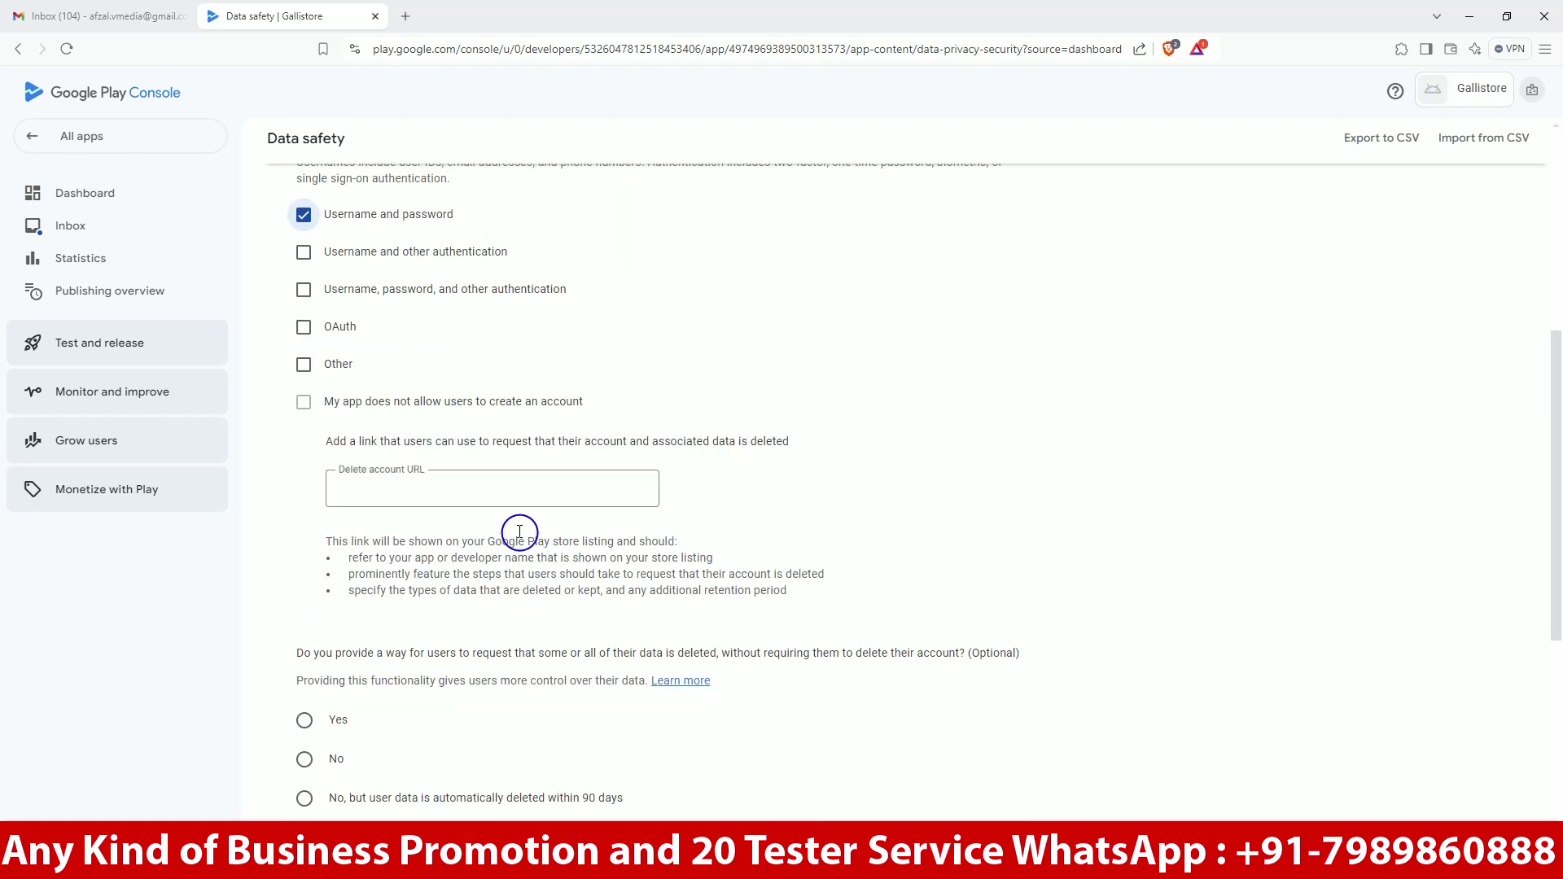
Paste the TermsFeed link from the notes as the Delete account URL and advance to Data types
left_click(499, 494)
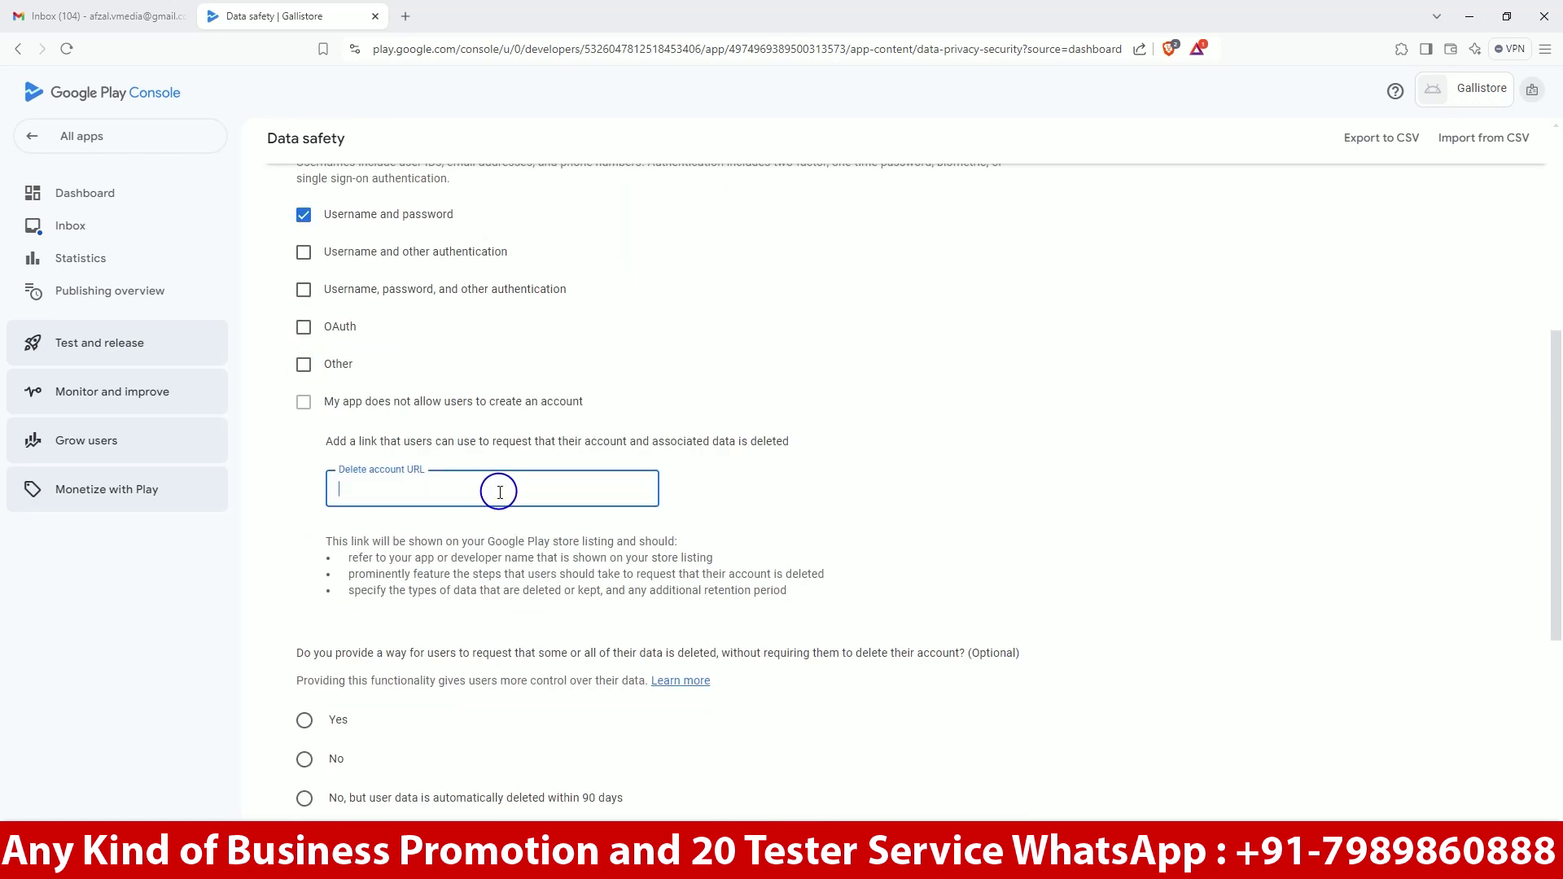
key("alt+Tab")
key("alt+Tab")
left_click_drag(701, 280, 264, 279)
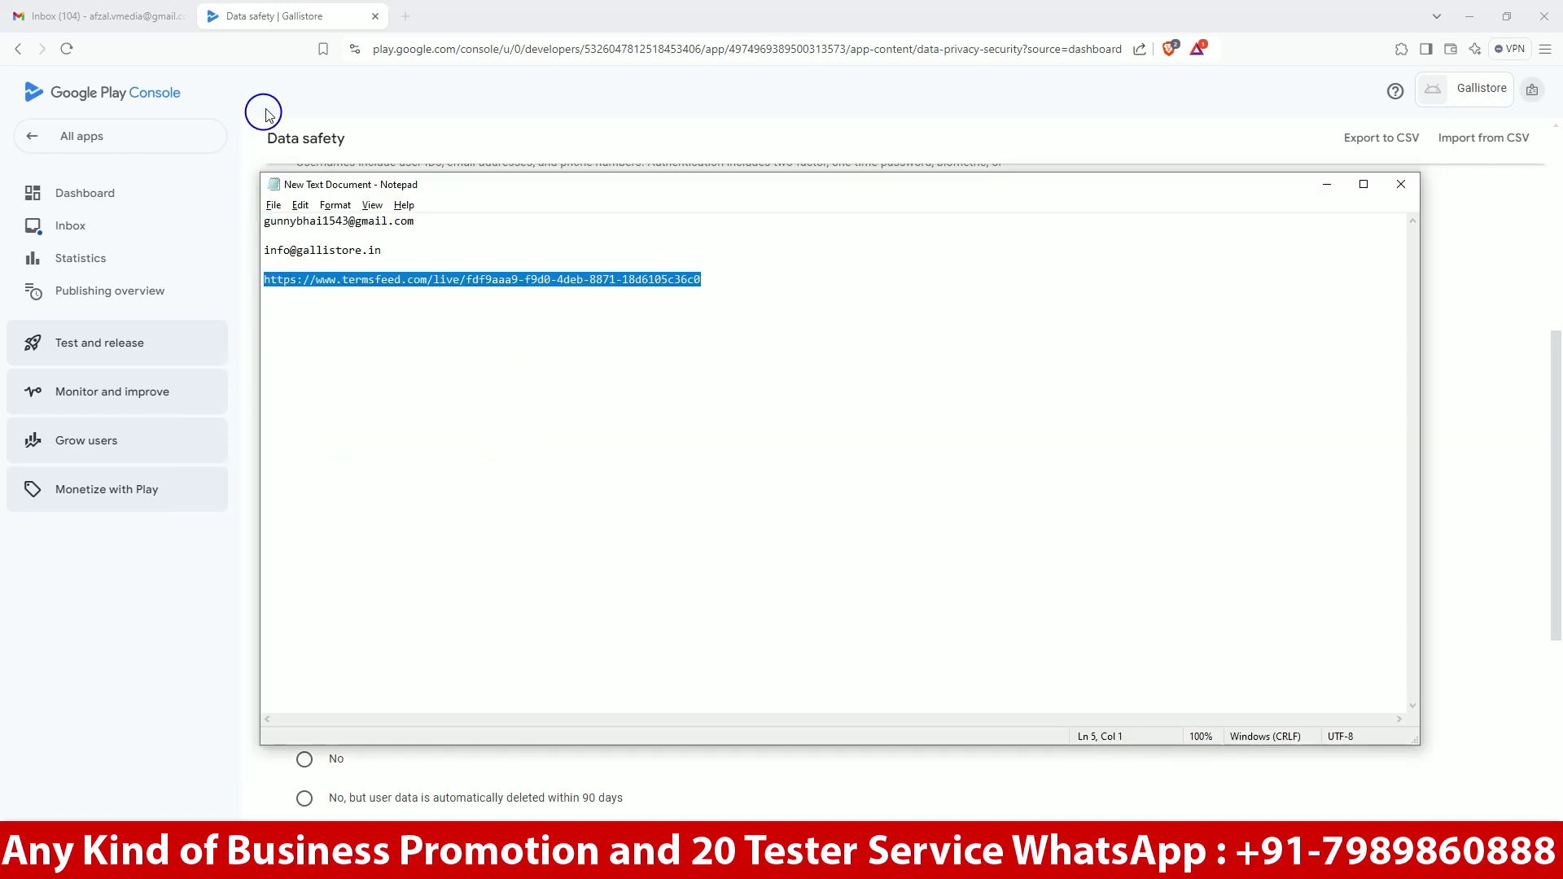
left_click(262, 17)
key("ctrl+v")
left_click(975, 576)
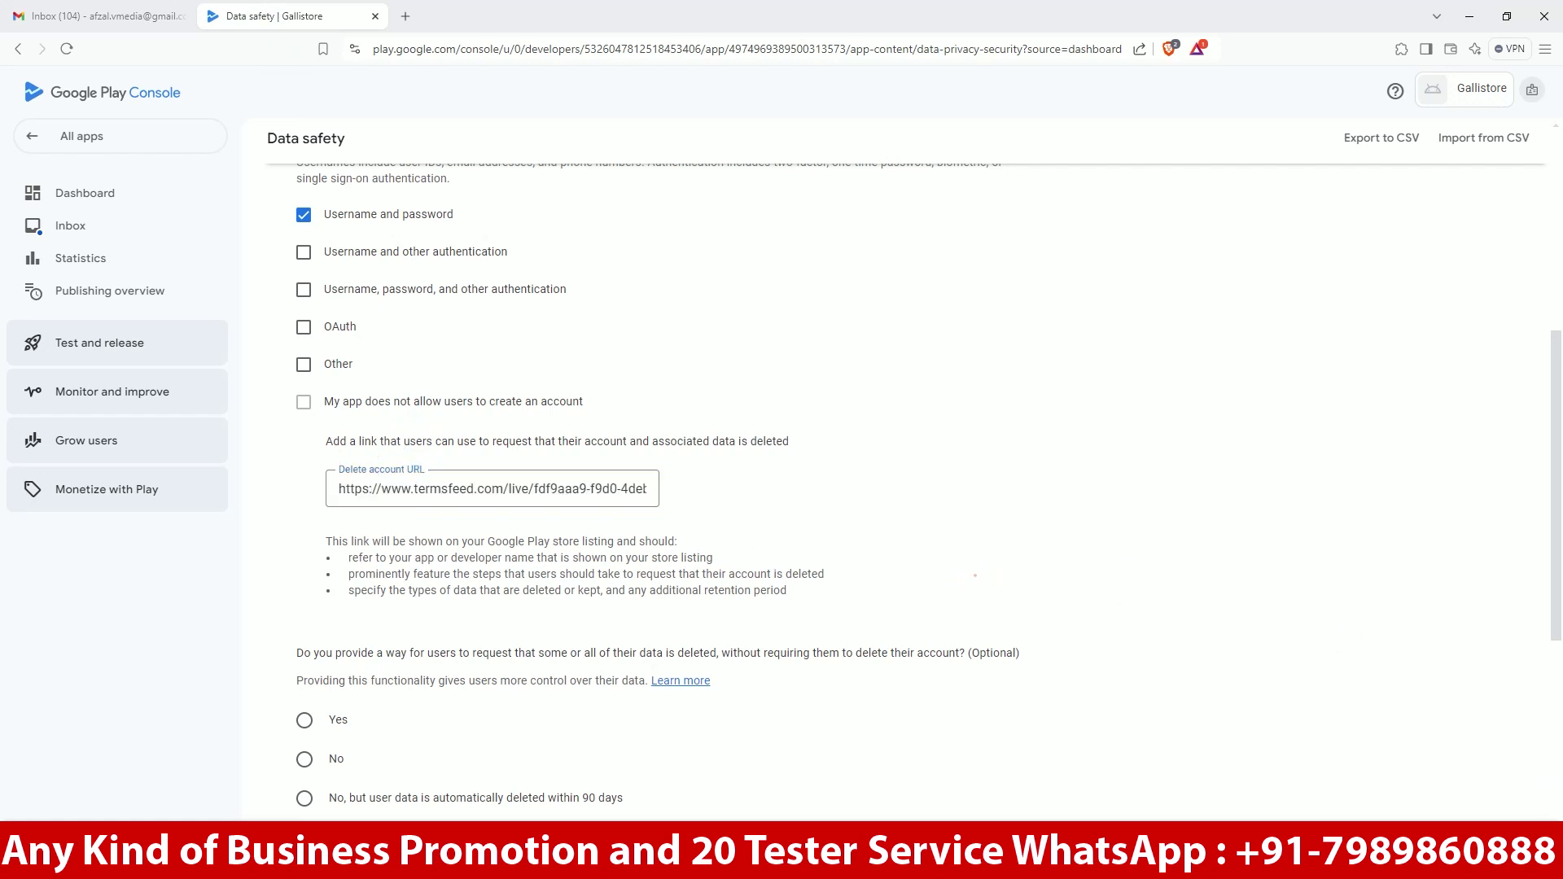
left_click(1128, 658)
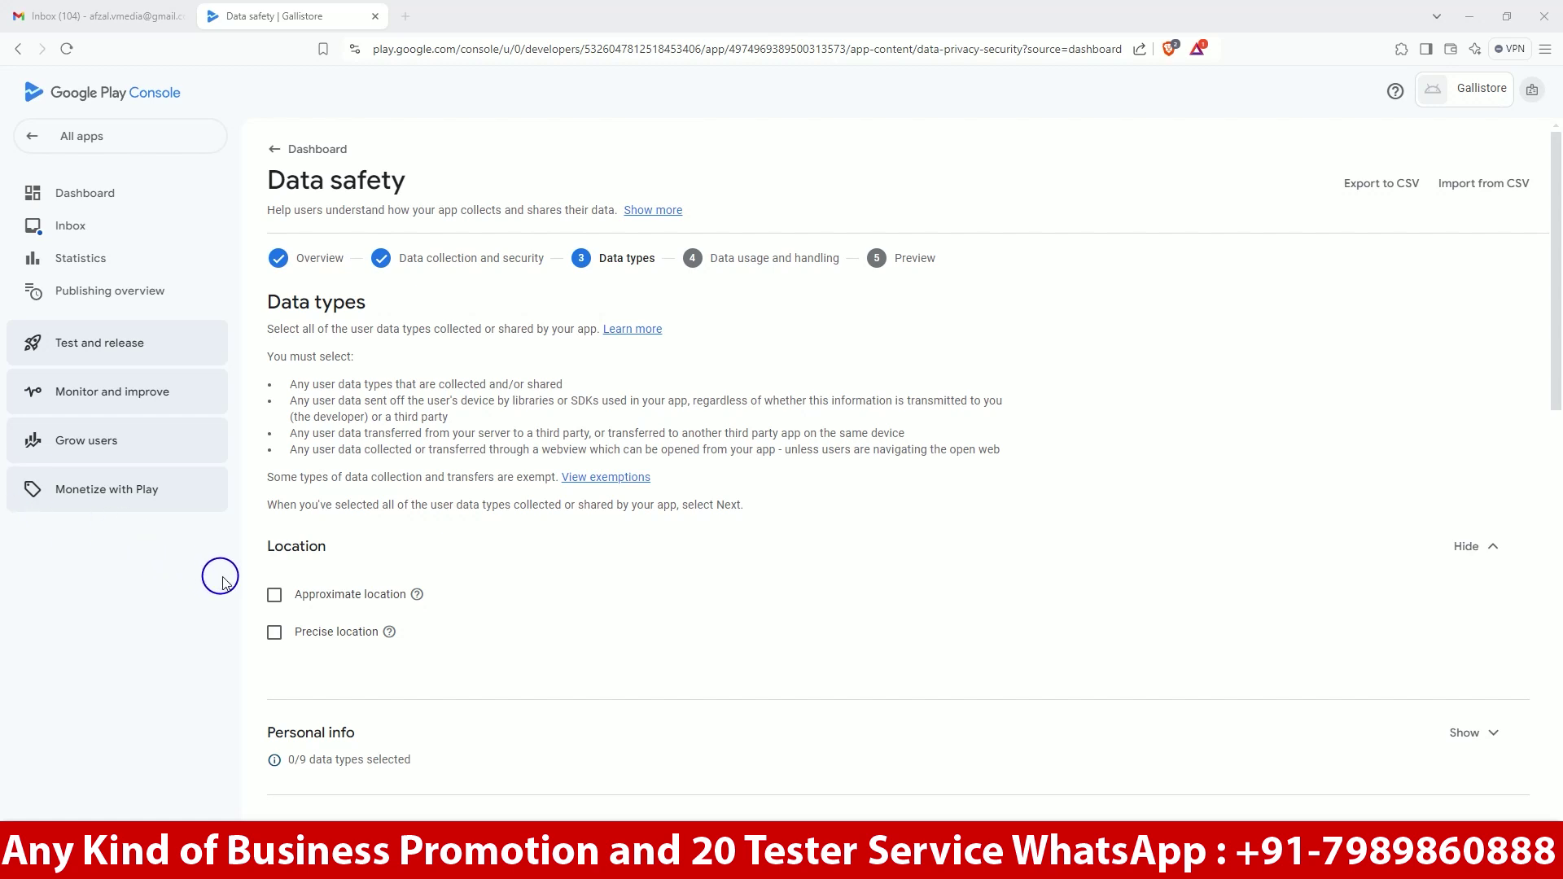
Mark approximate and precise location, name, email address, address and phone number as collected
left_click(269, 593)
left_click(271, 636)
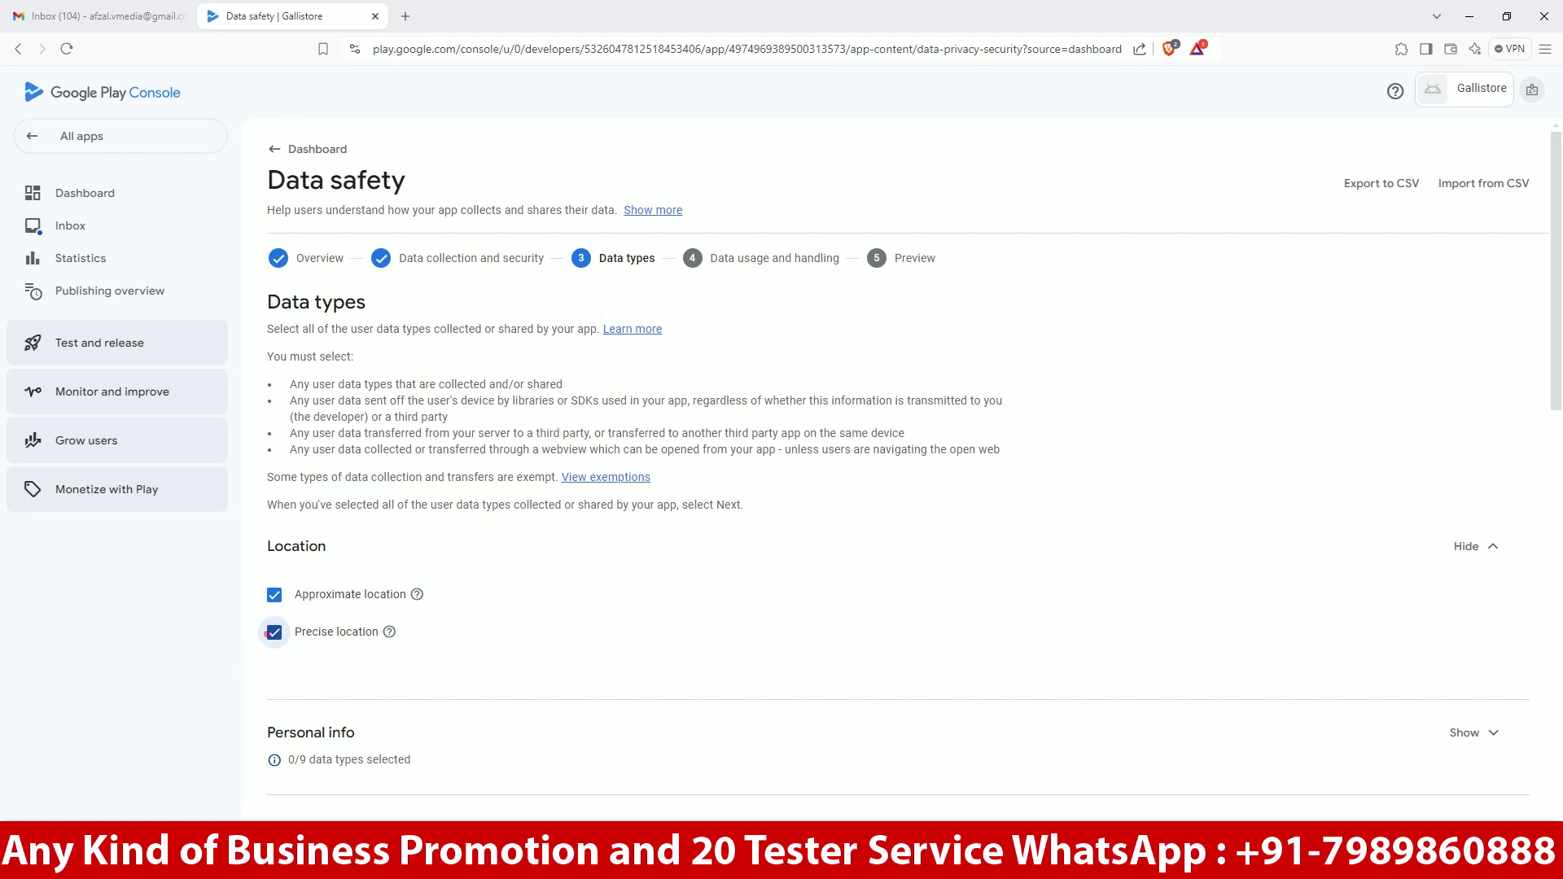
scroll(433, 582, "down", 3)
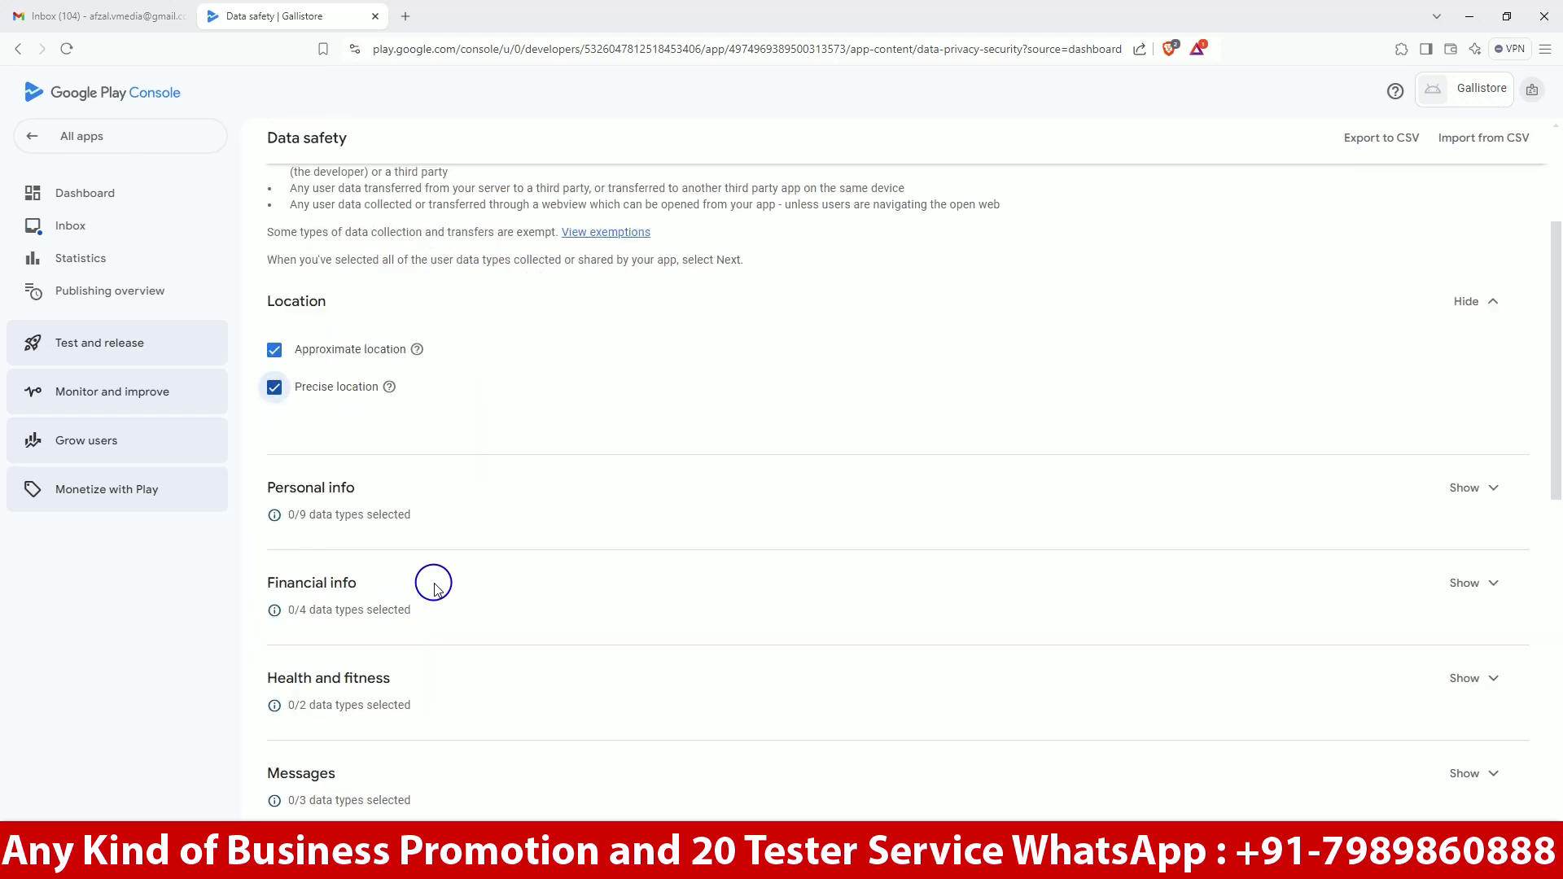
left_click(1473, 487)
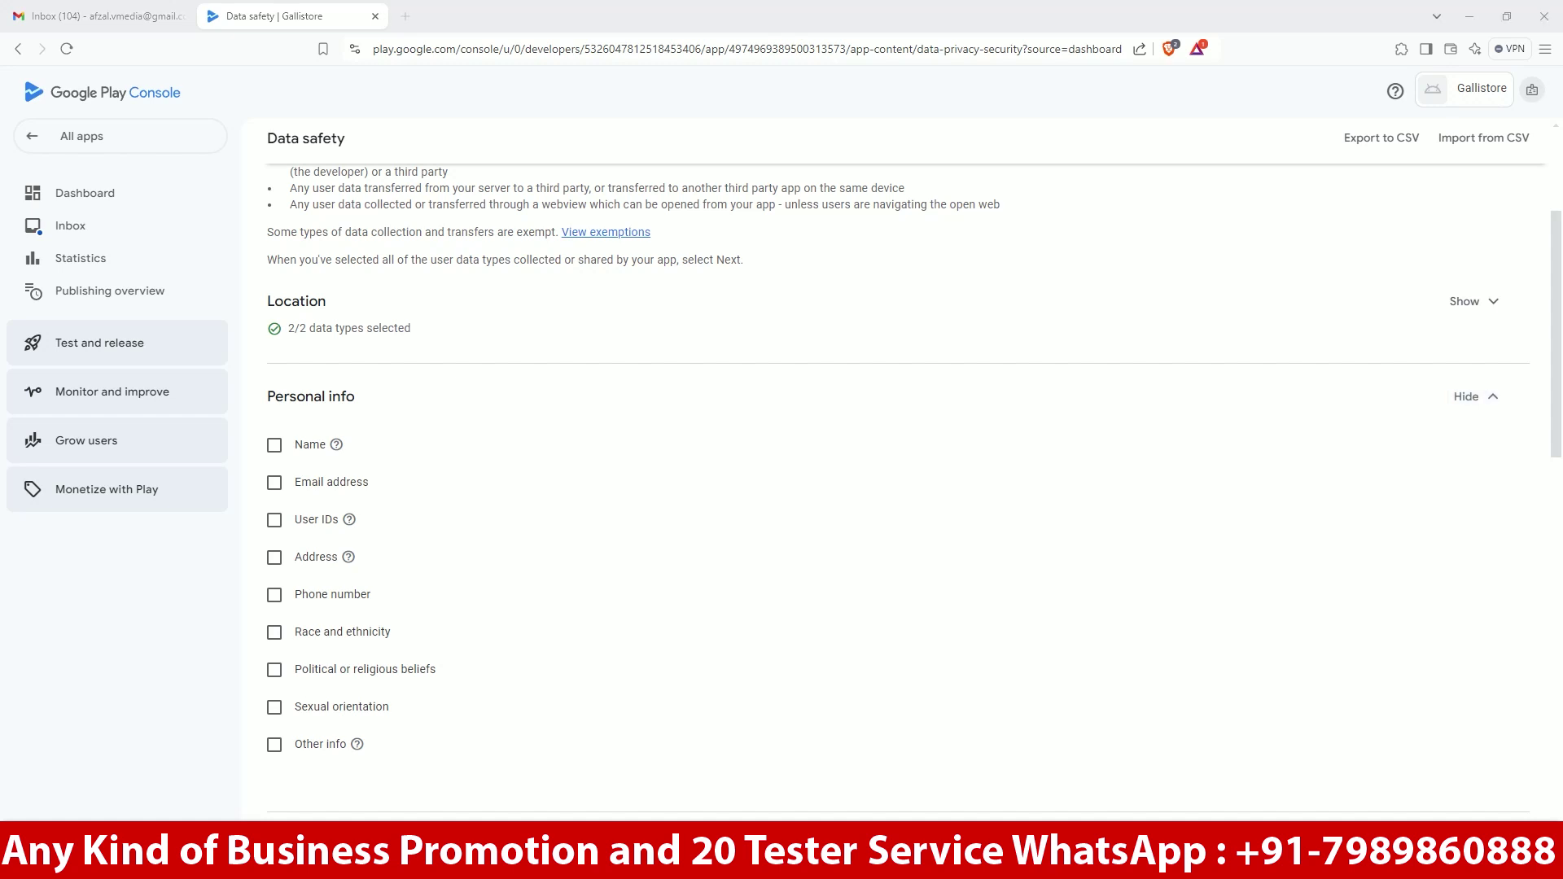
left_click(274, 445)
left_click(275, 484)
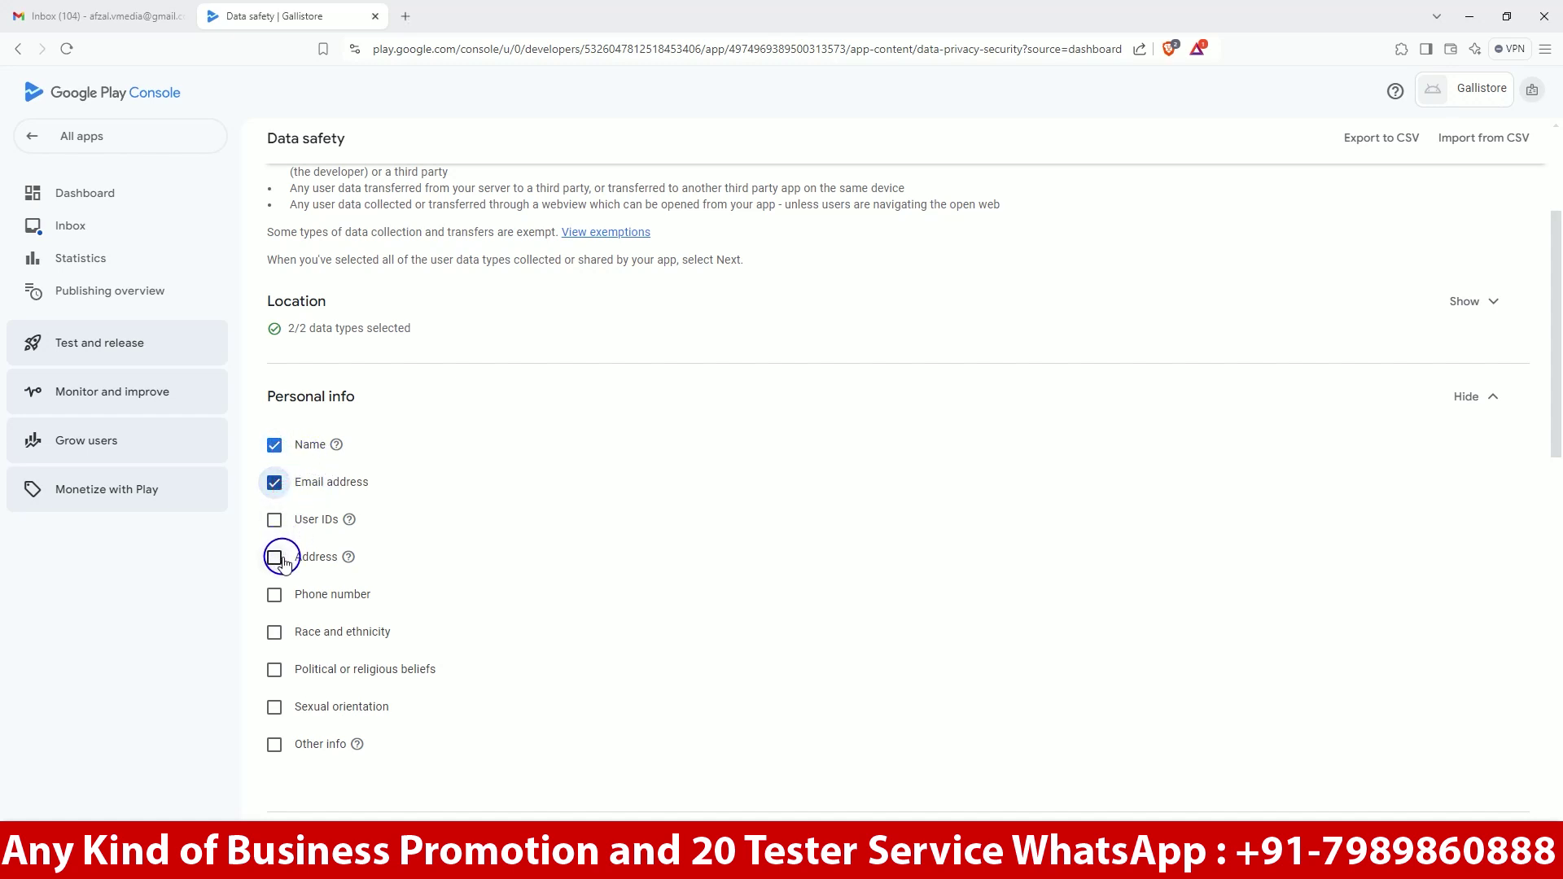
left_click(277, 560)
left_click(276, 592)
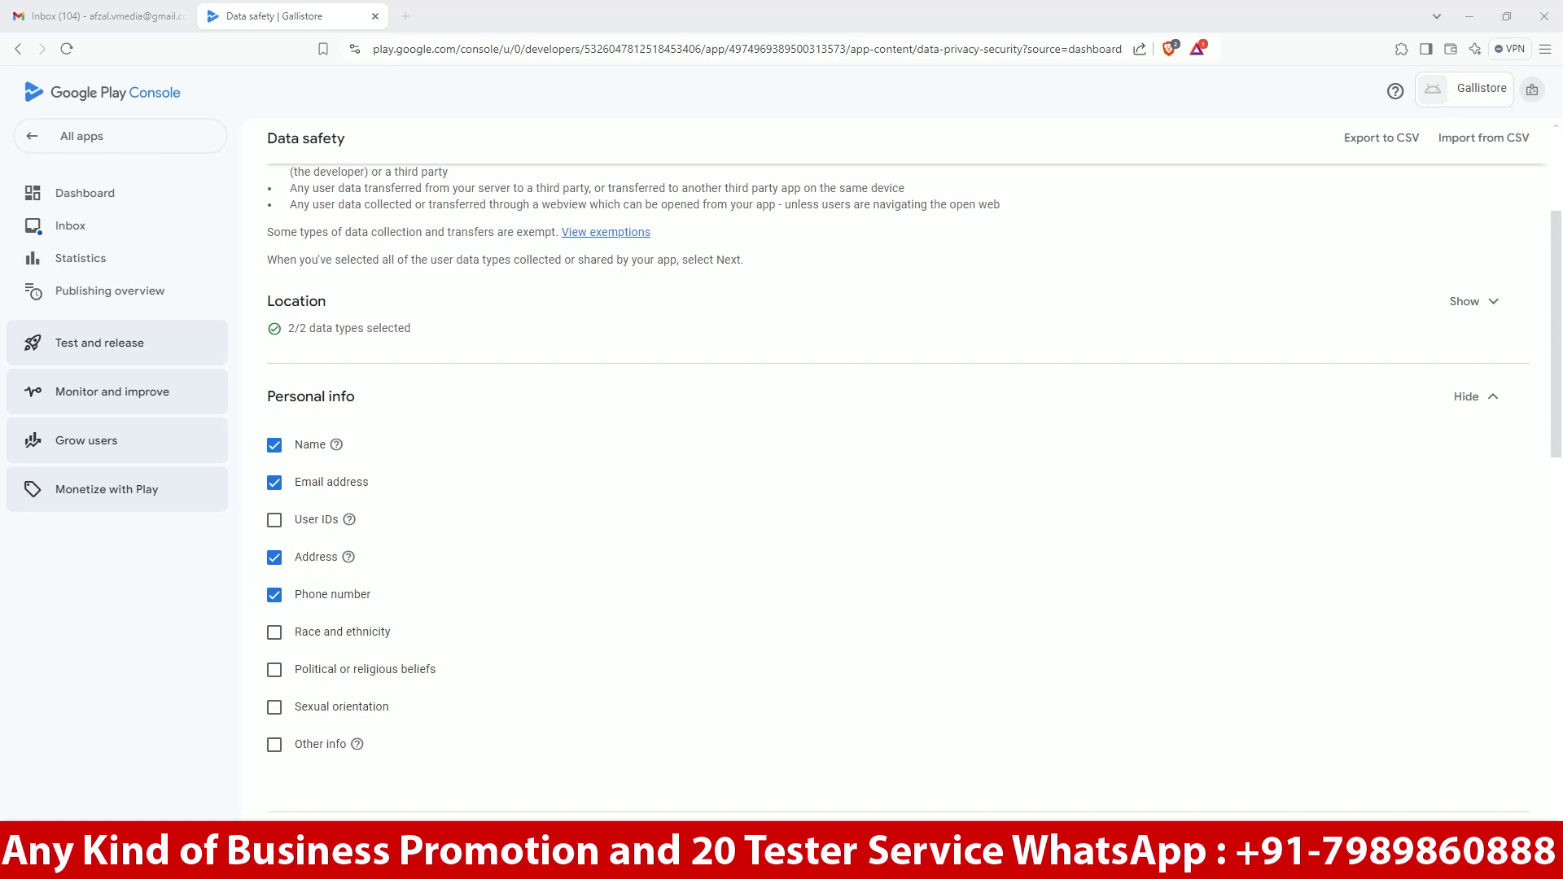
Mark crash logs, diagnostics and device or other IDs as collected, then continue to data usage
scroll(855, 721, "down", 6)
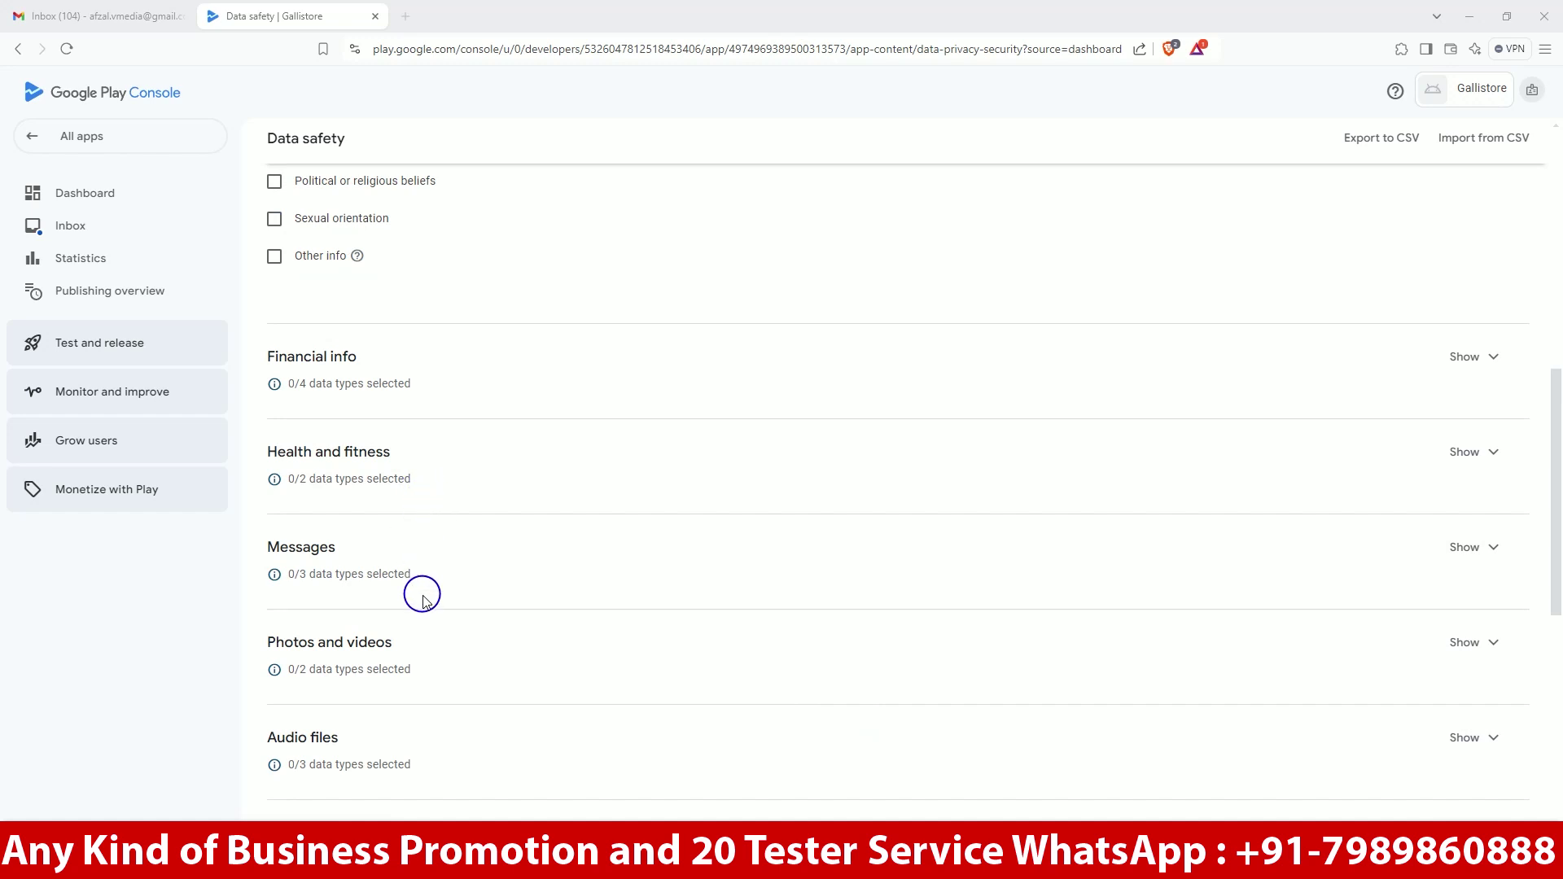
scroll(422, 601, "down", 4)
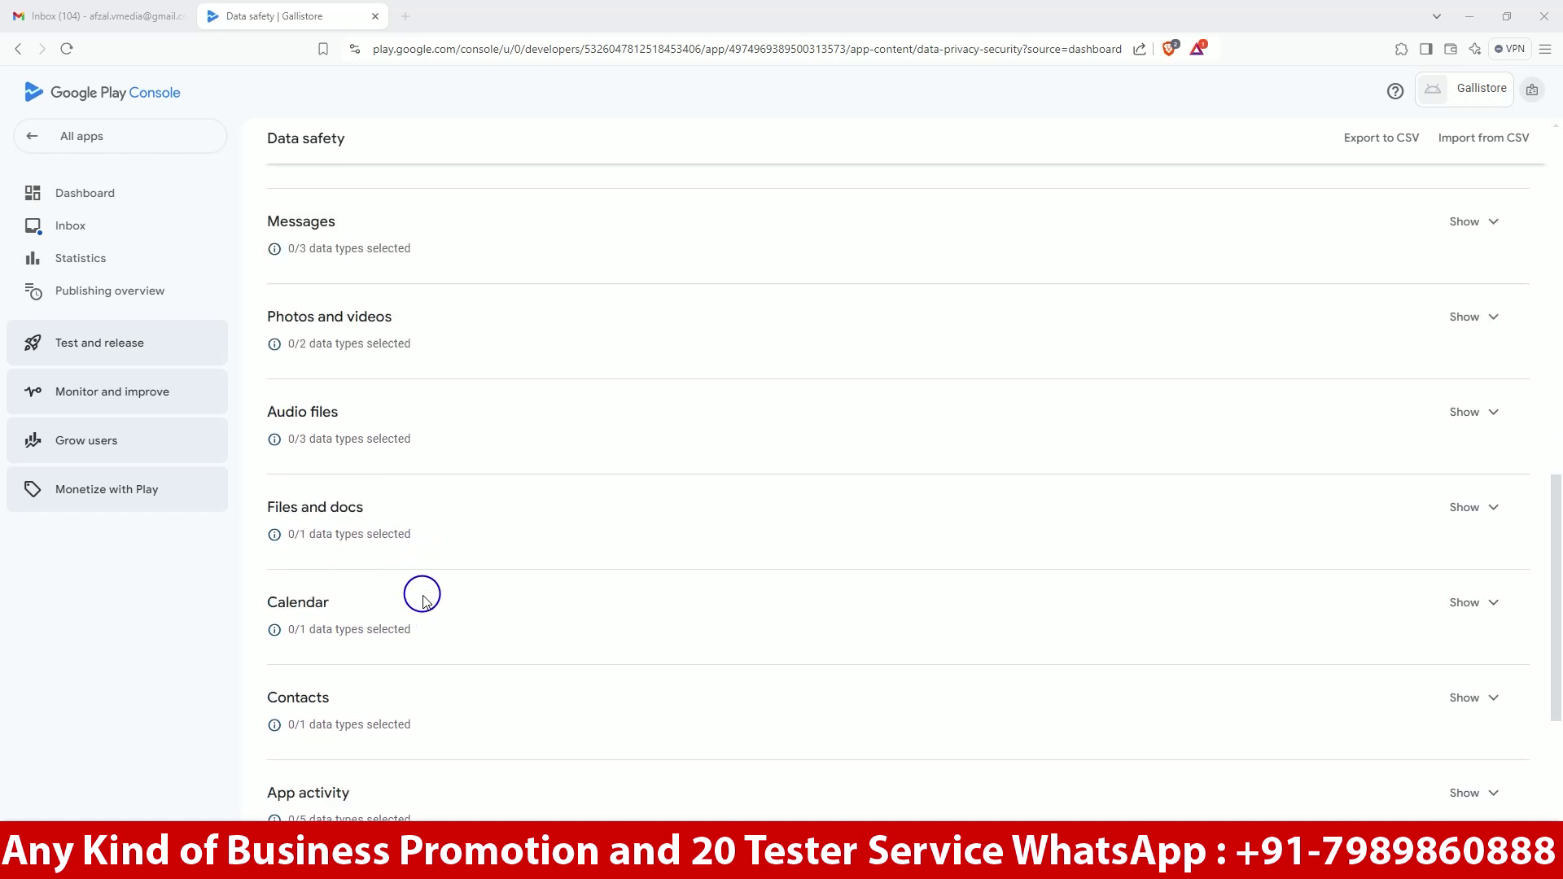
scroll(422, 601, "down", 3)
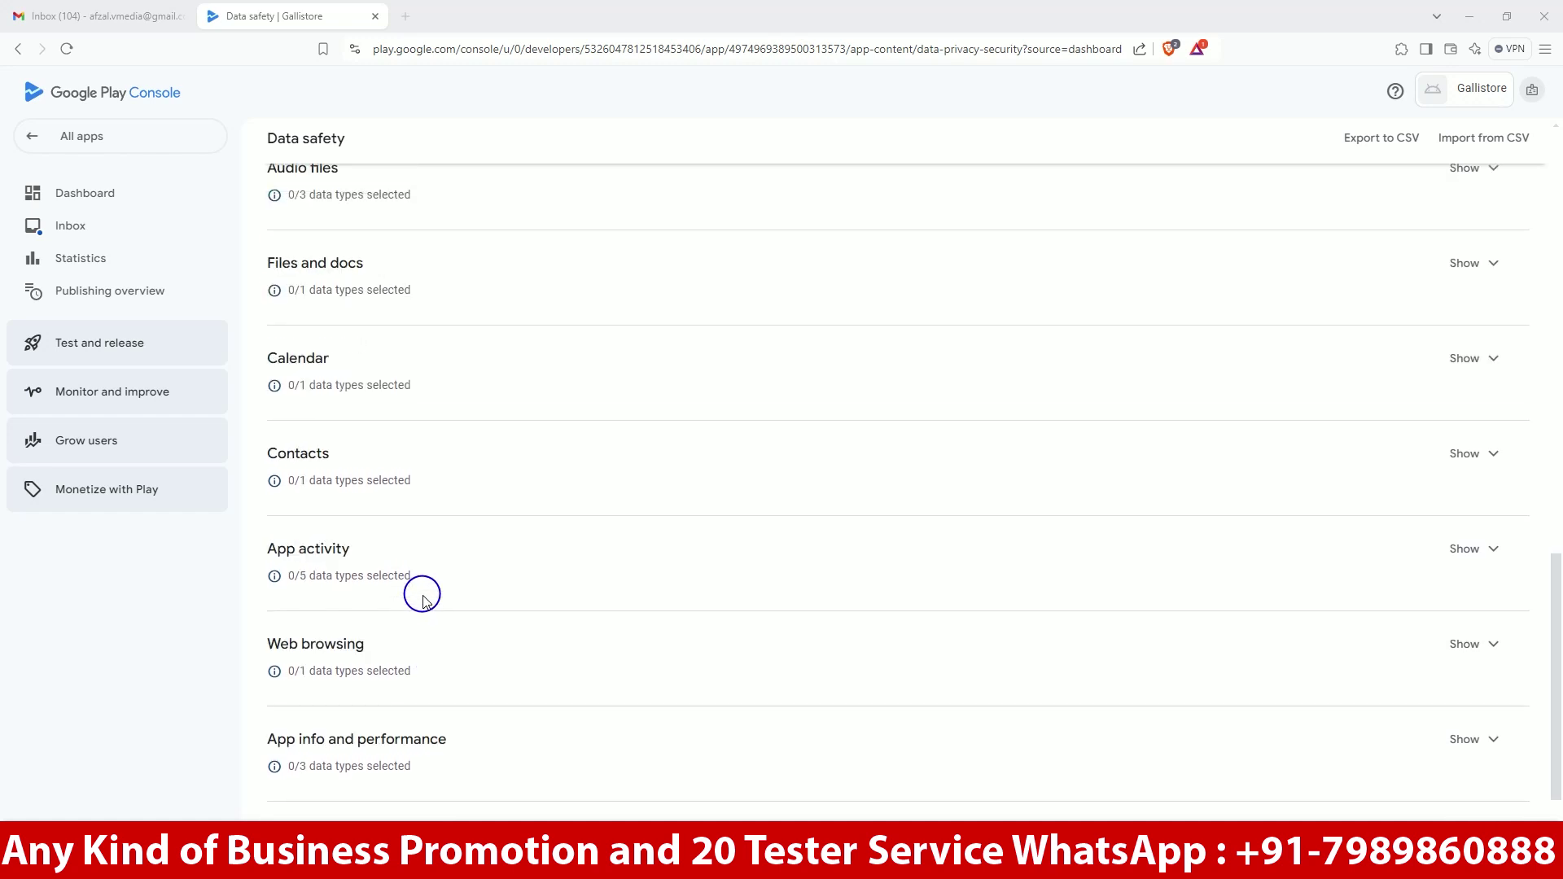
scroll(423, 601, "down", 2)
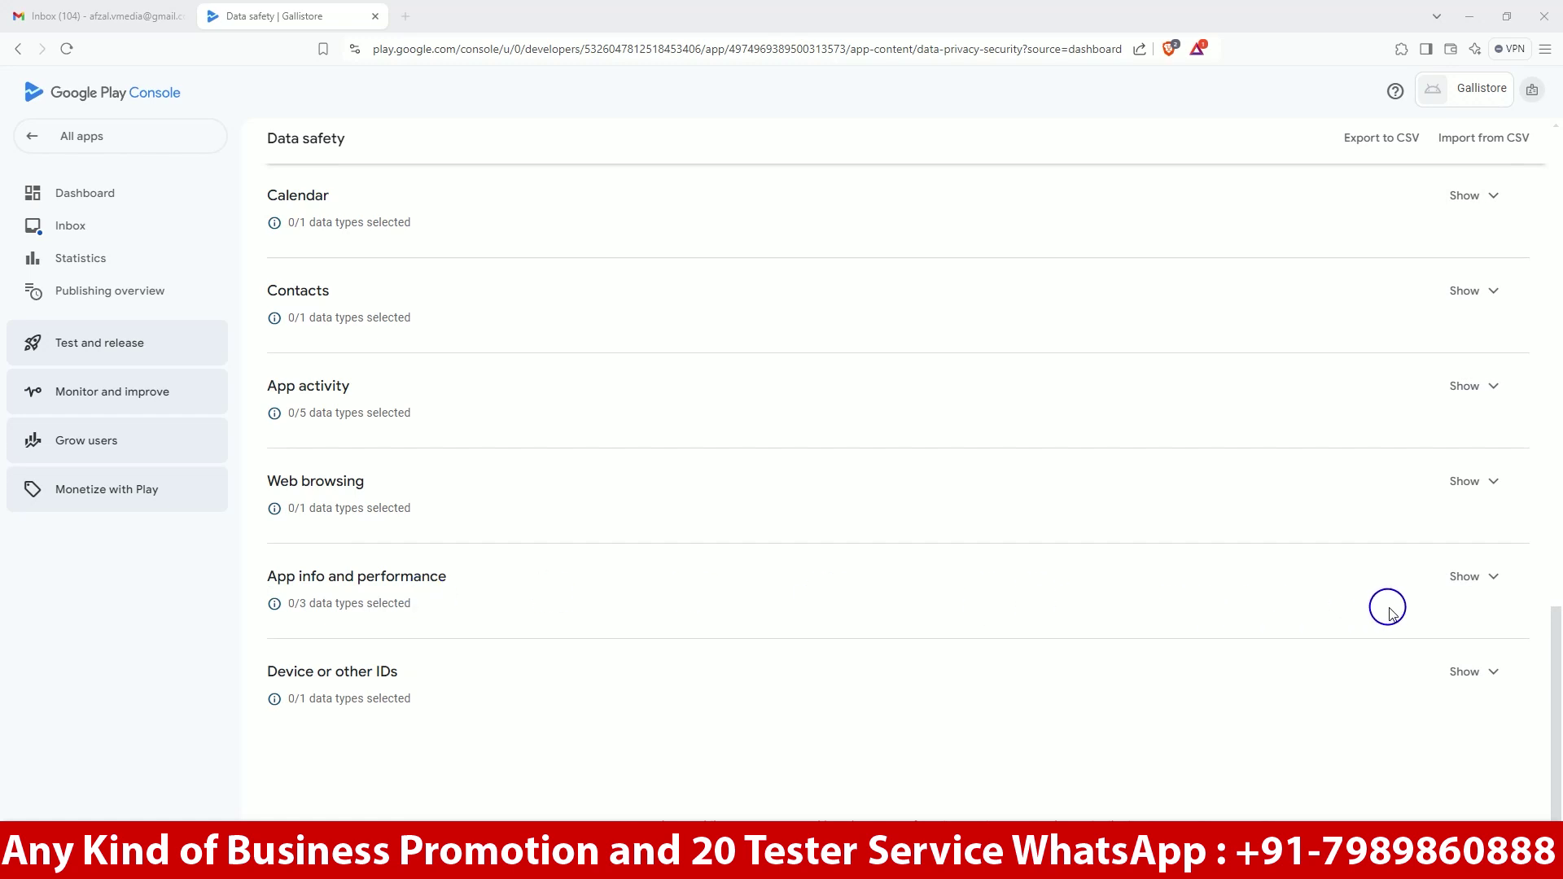
left_click(1475, 579)
left_click(275, 464)
left_click(275, 502)
left_click(1470, 640)
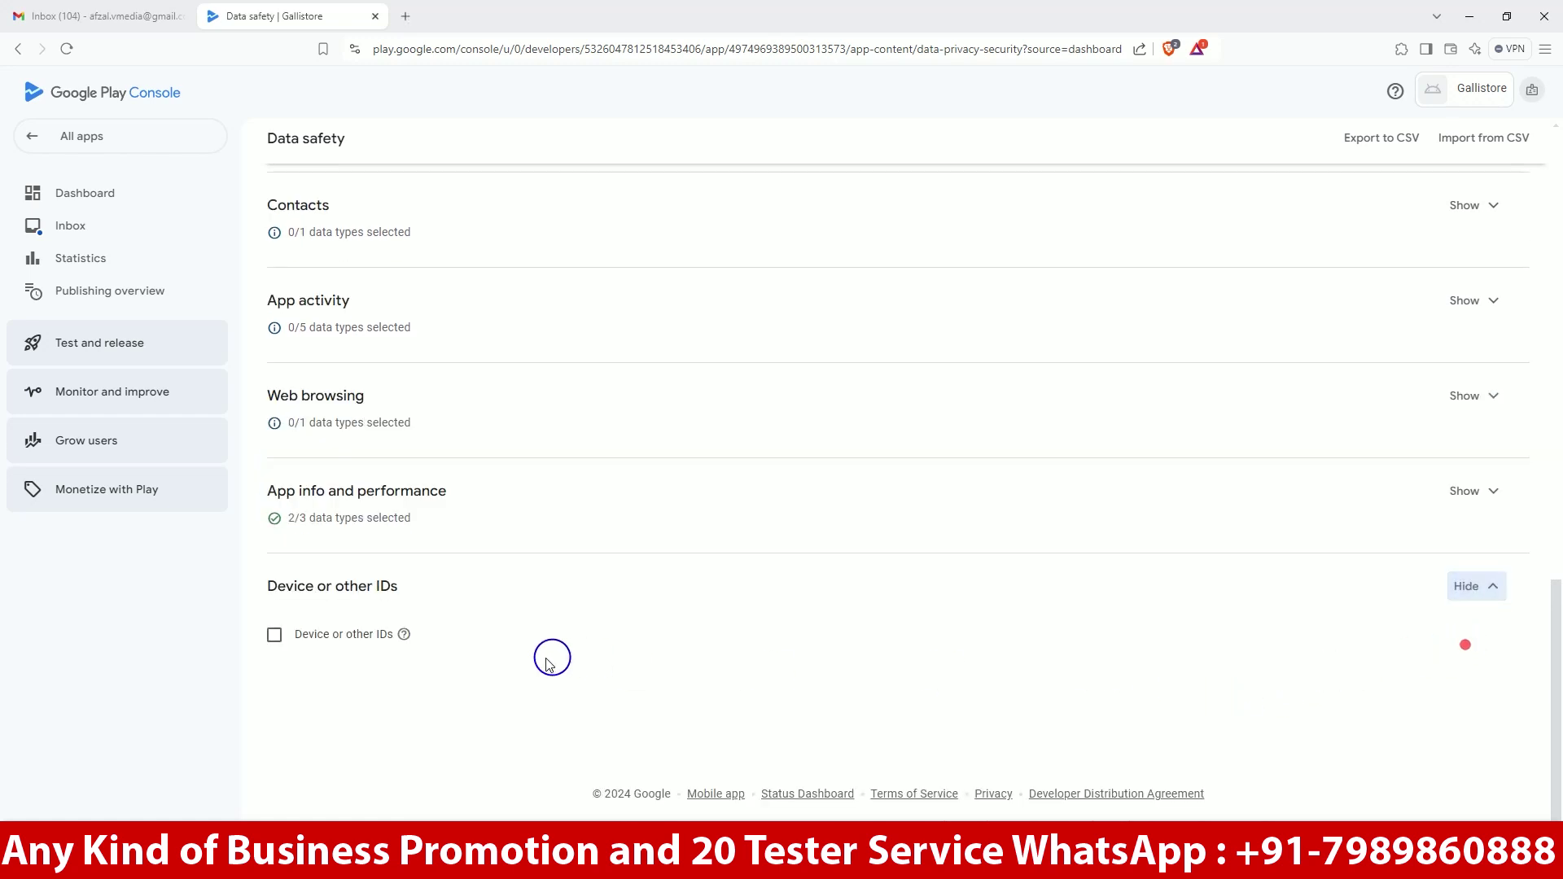
left_click(273, 632)
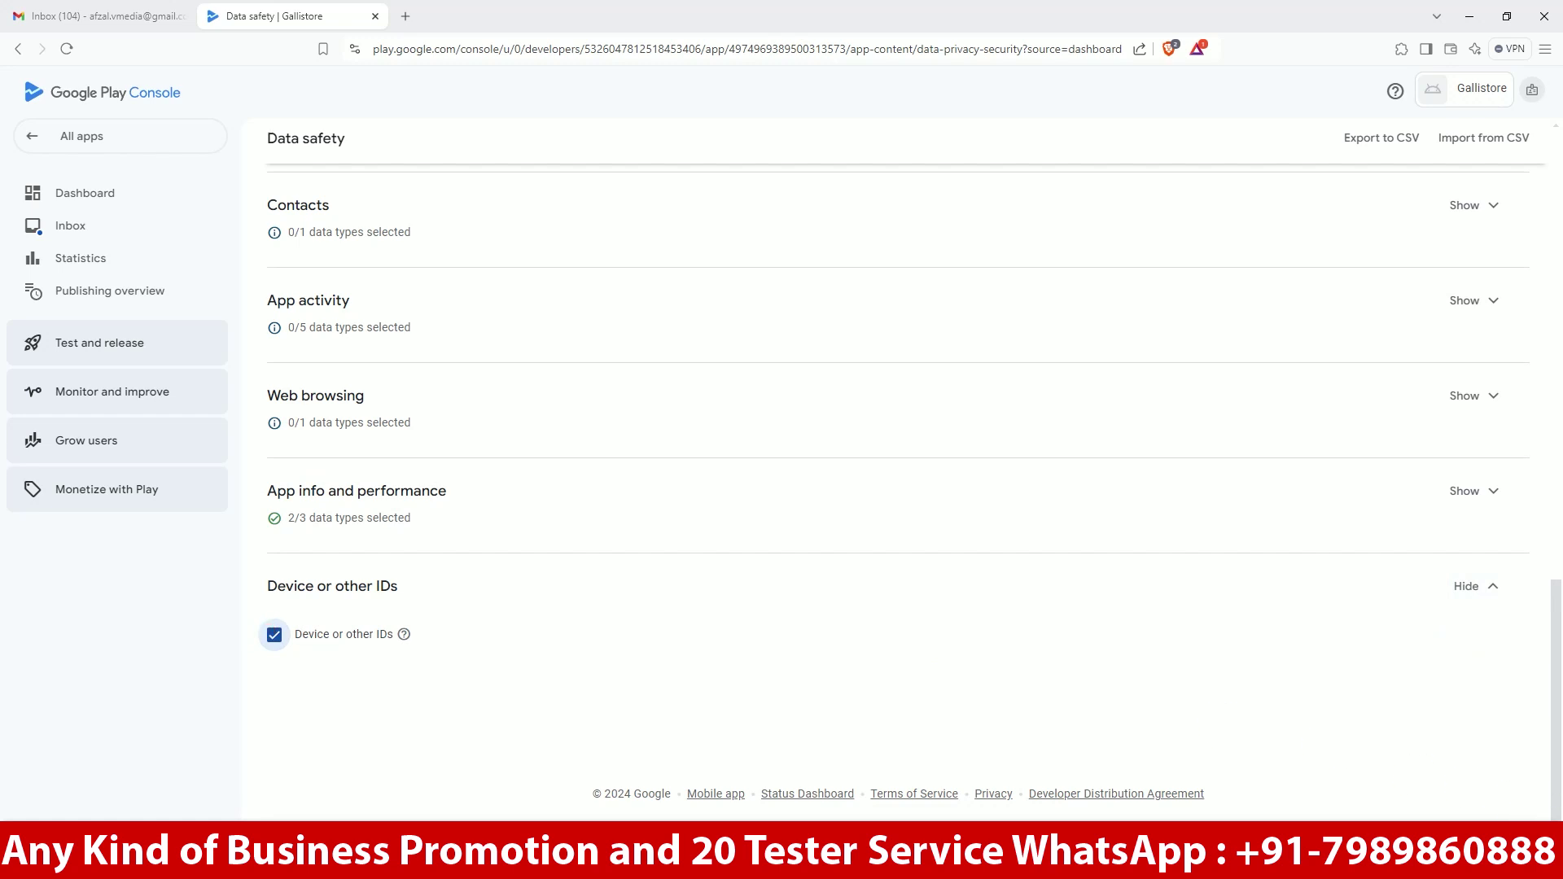
left_click(1507, 847)
left_click(1475, 614)
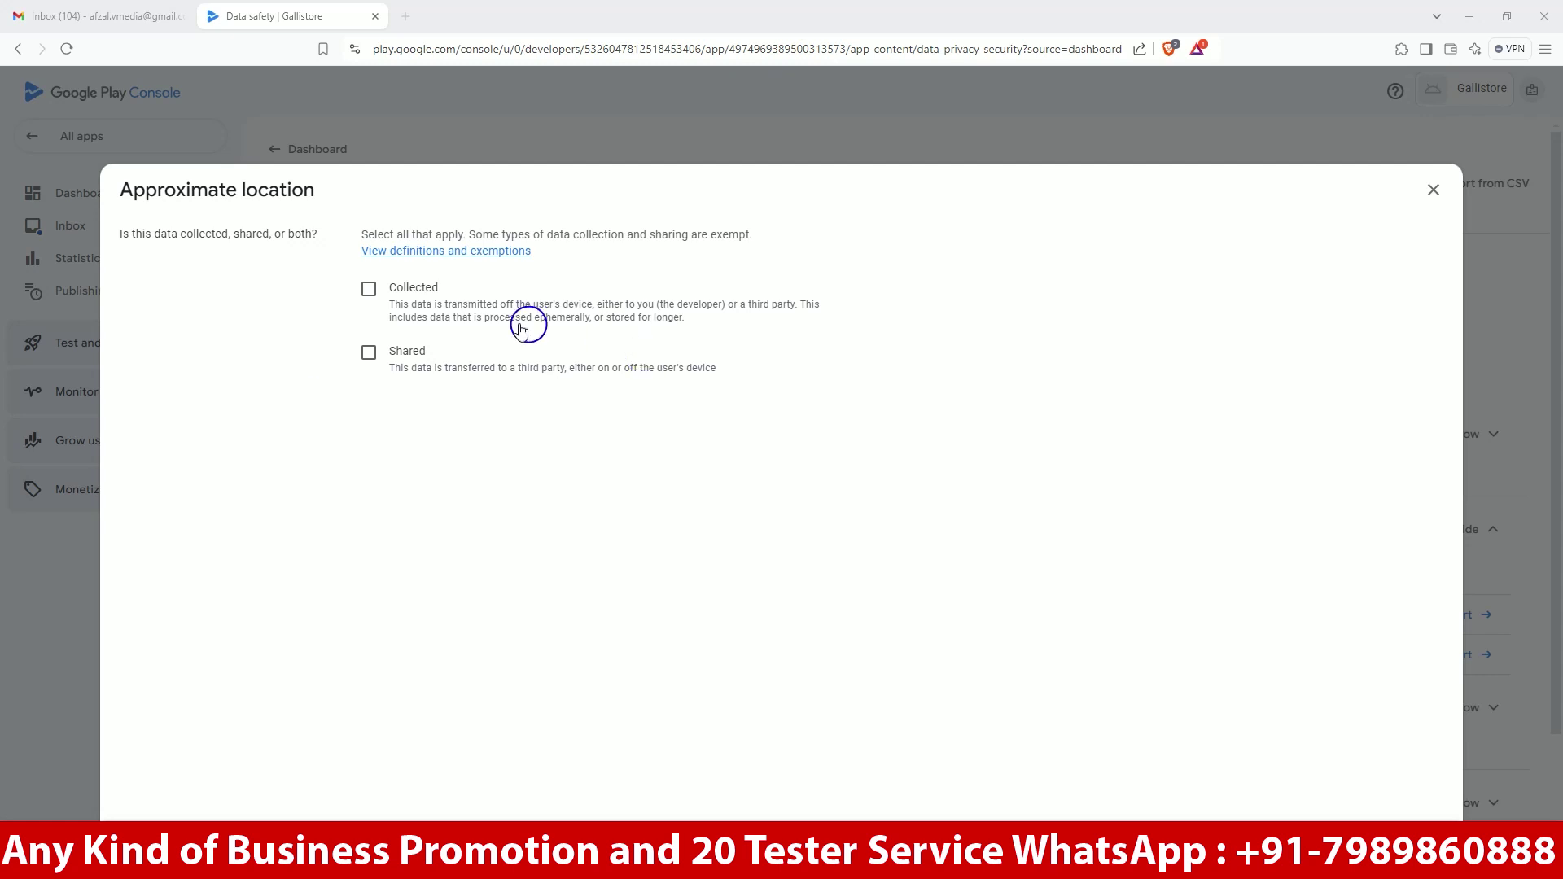
Mark approximate location collected, not ephemeral, user-optional, for app functionality, analytics and advertising
left_click(369, 289)
left_click(370, 576)
scroll(370, 574, "down", 1)
scroll(372, 576, "down", 2)
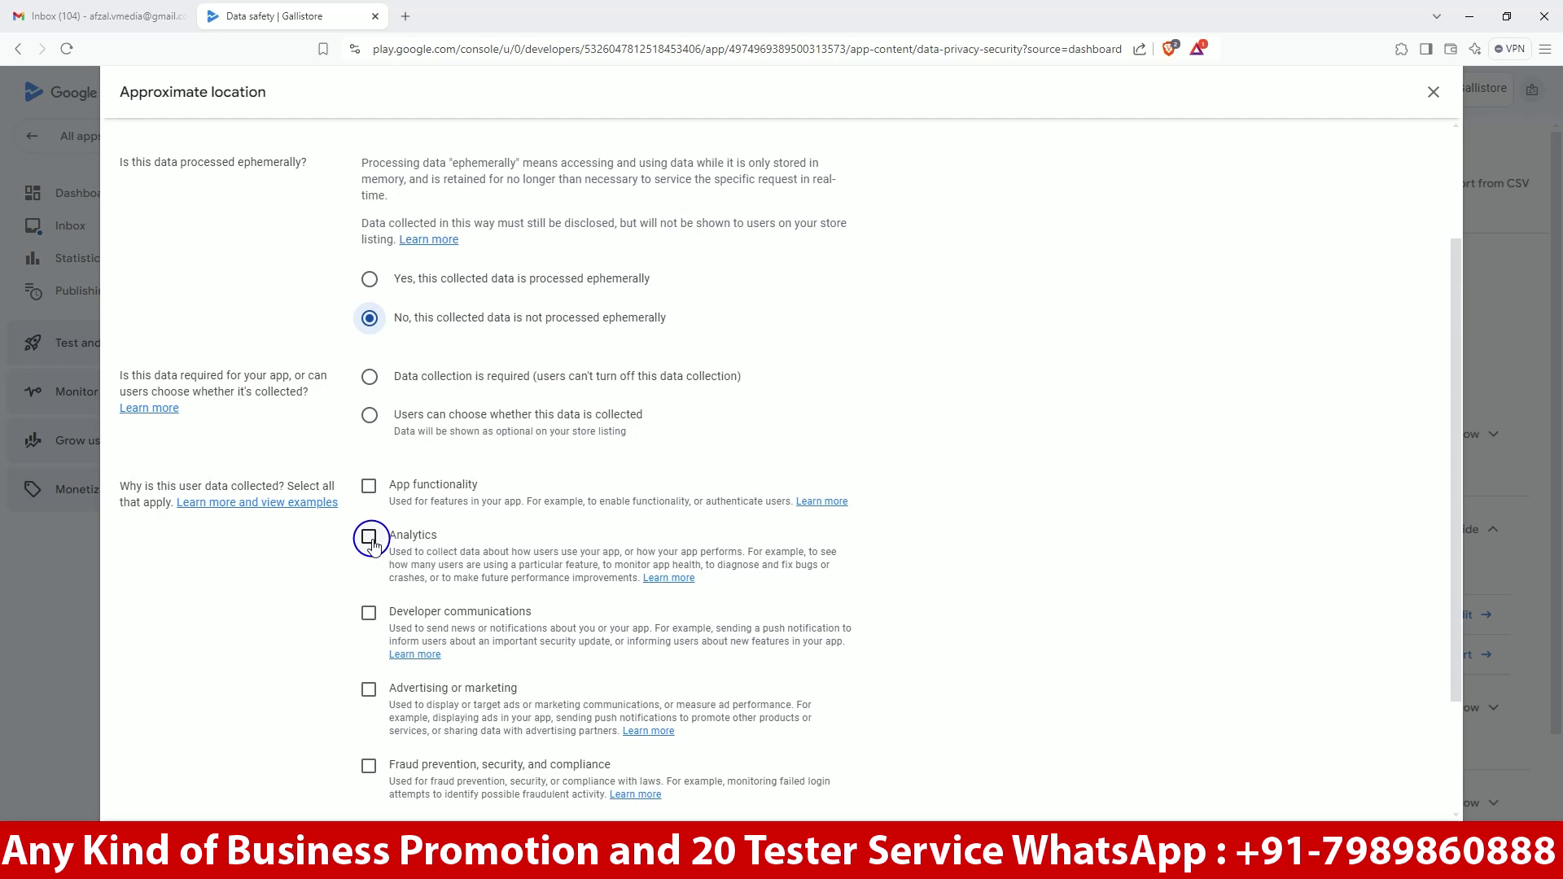
left_click(370, 416)
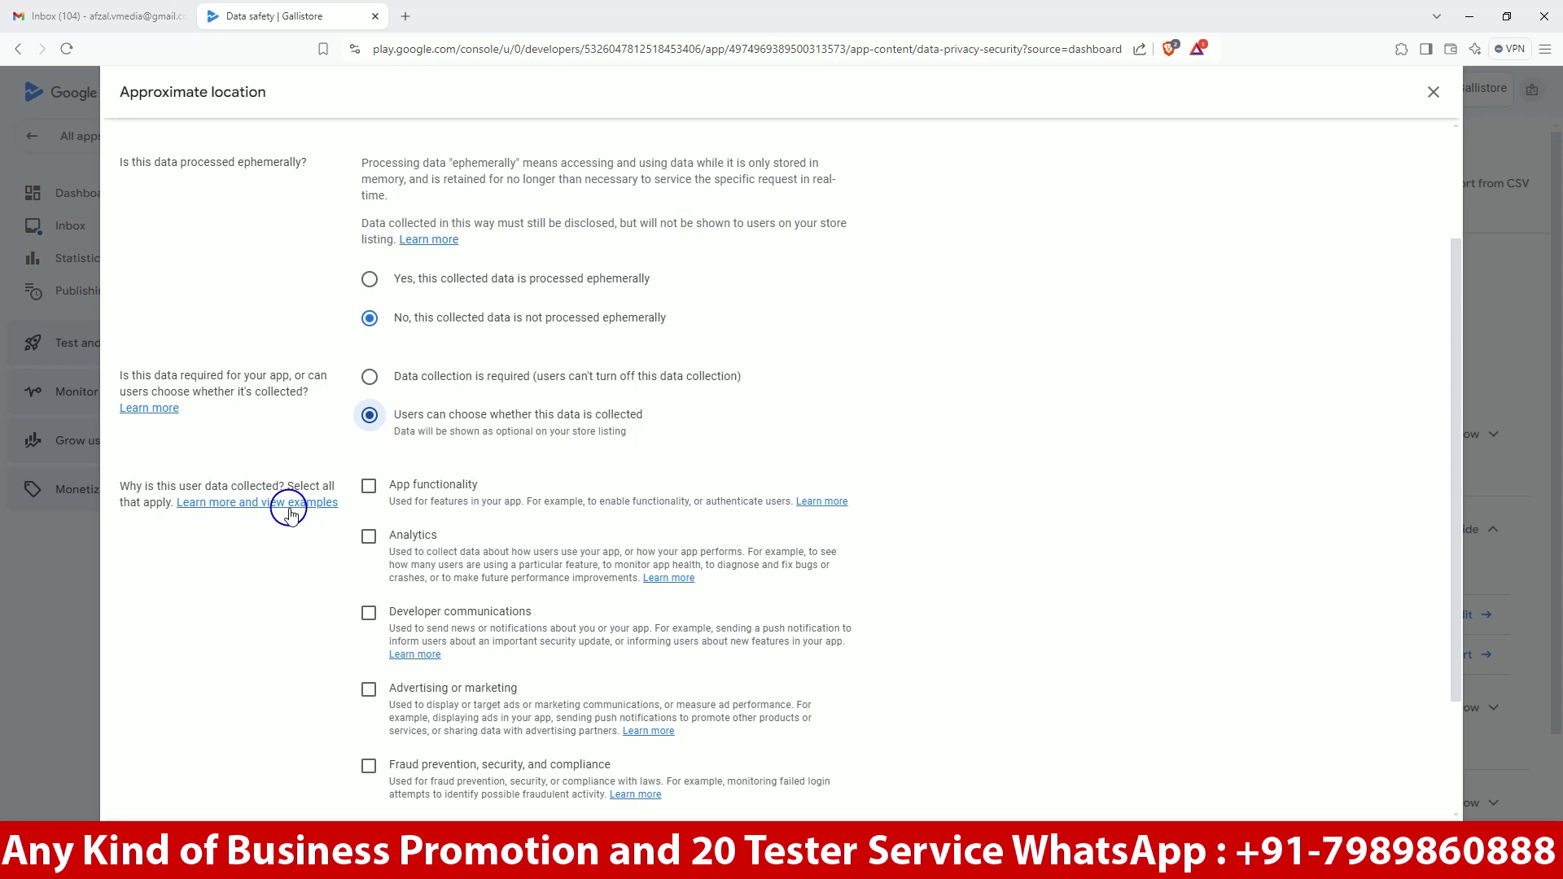
left_click(369, 486)
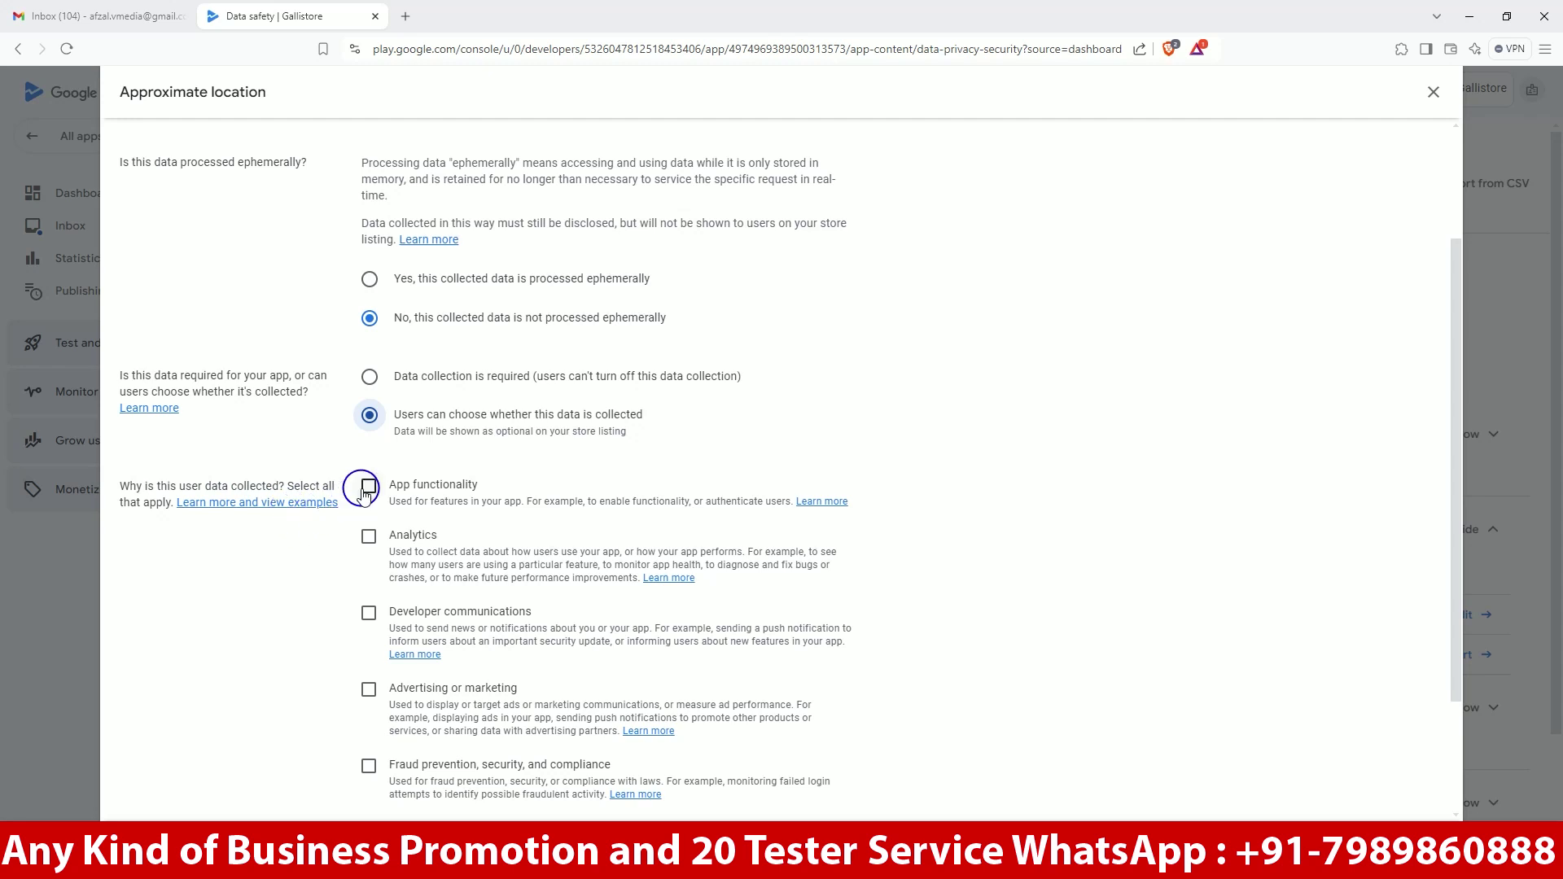
left_click(369, 536)
left_click(369, 689)
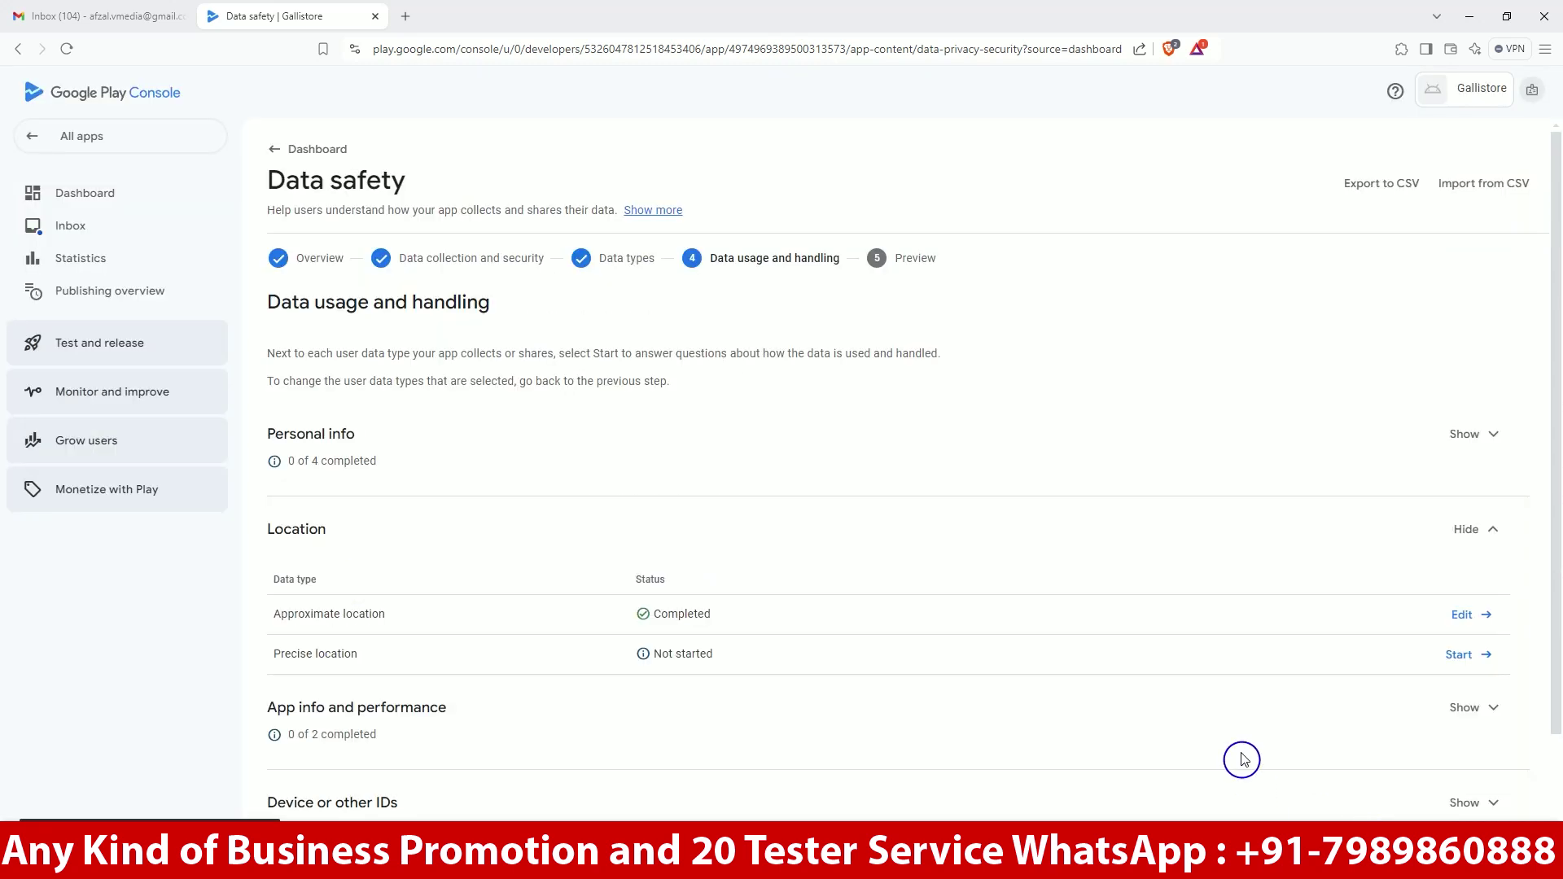
Give precise location the same answers: collected, not ephemeral, optional, functionality, analytics, advertising, then save
left_click(1457, 659)
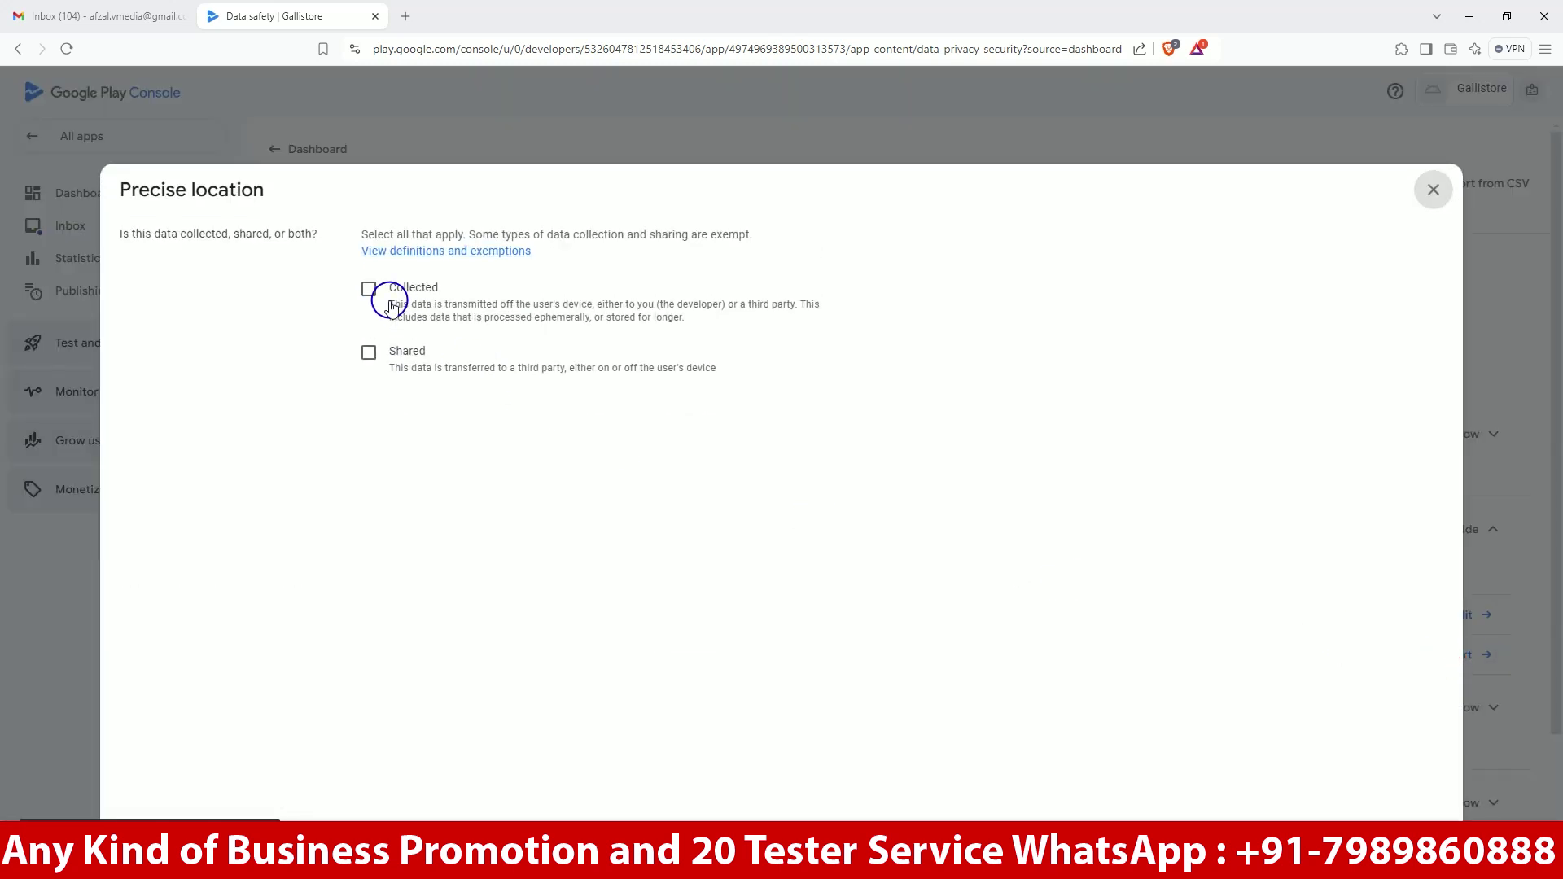
left_click(370, 291)
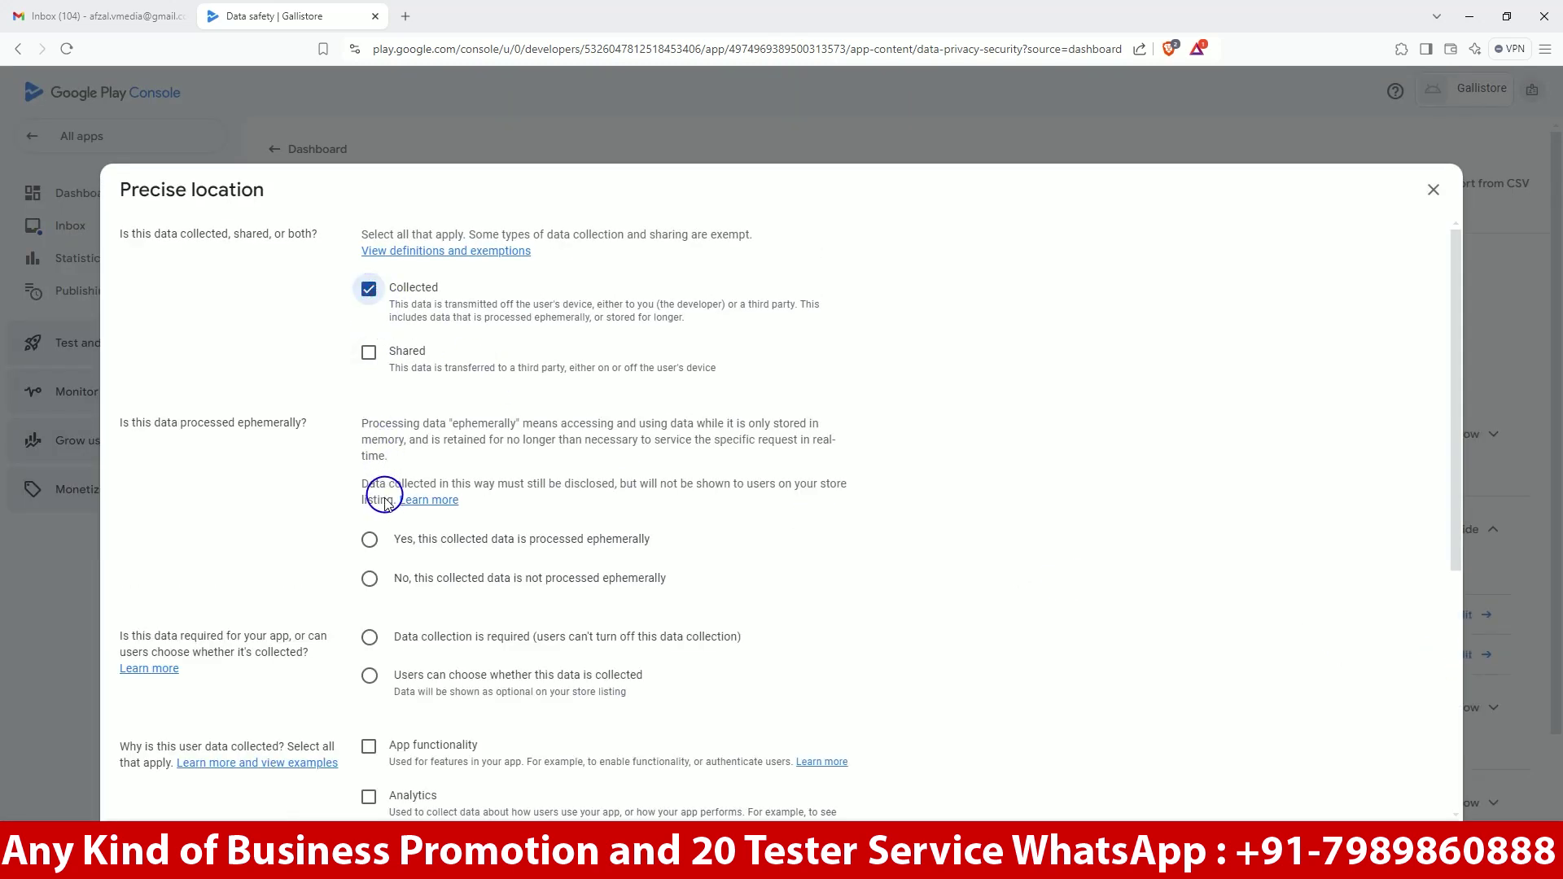
left_click(368, 577)
left_click(370, 674)
scroll(371, 668, "down", 5)
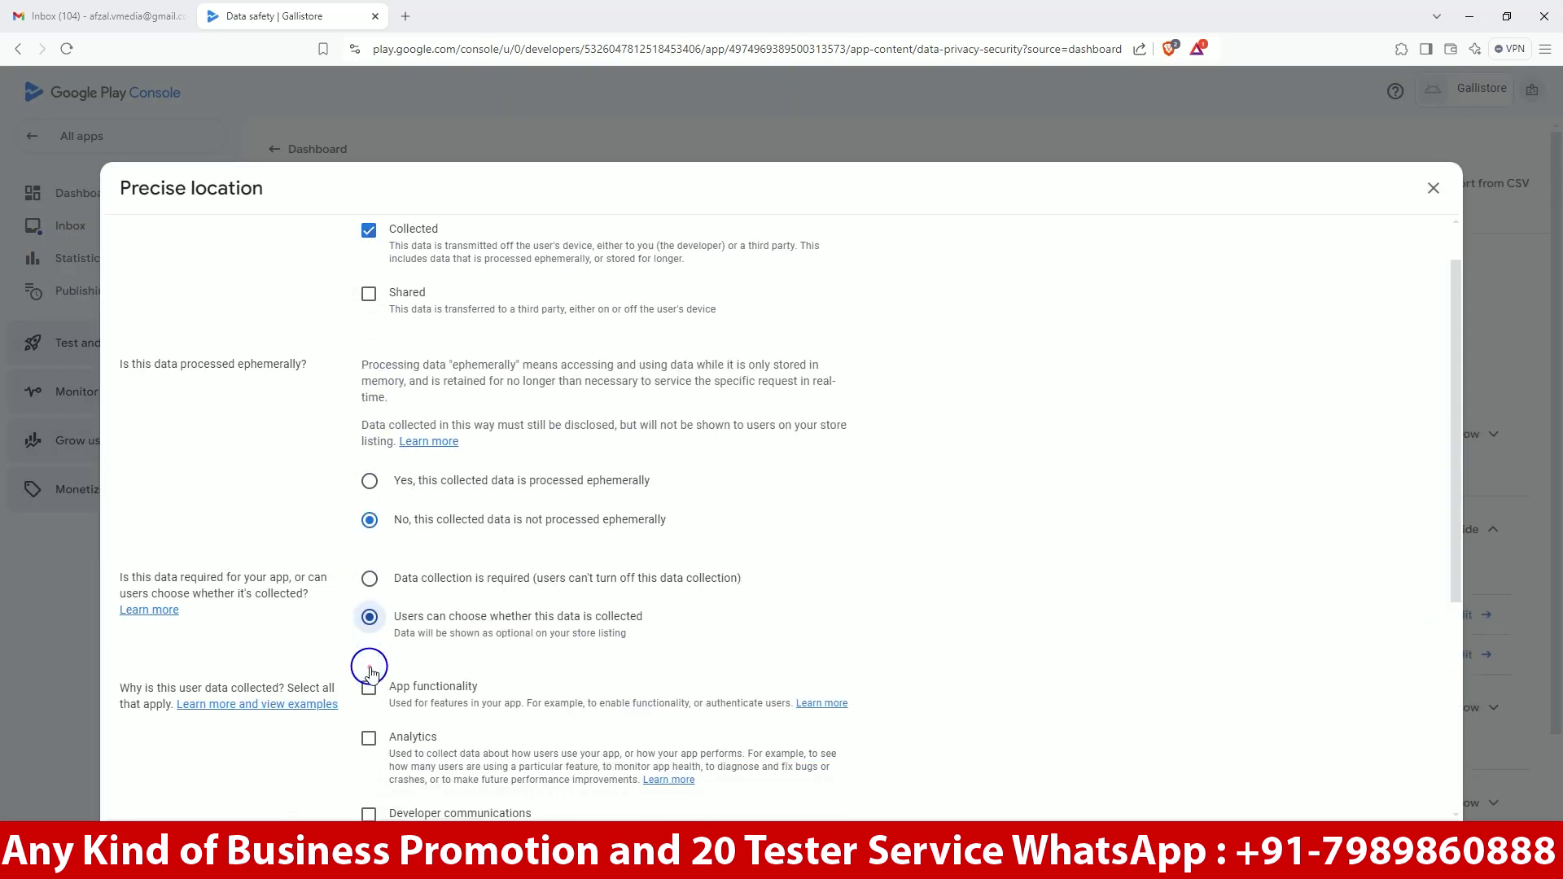
left_click(369, 324)
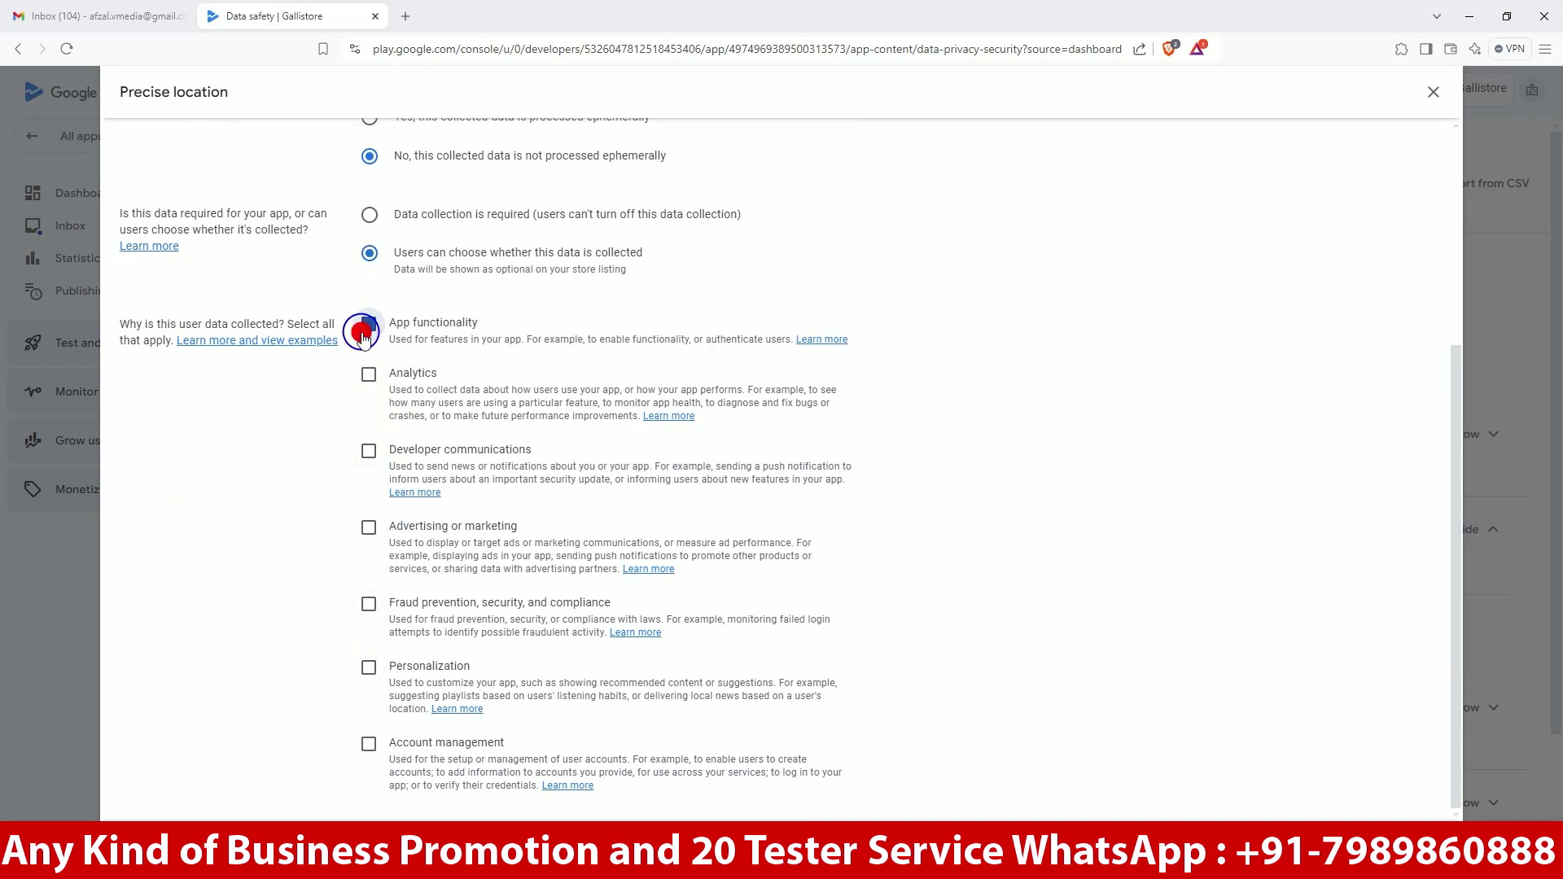
left_click(369, 528)
left_click(369, 375)
left_click(1311, 796)
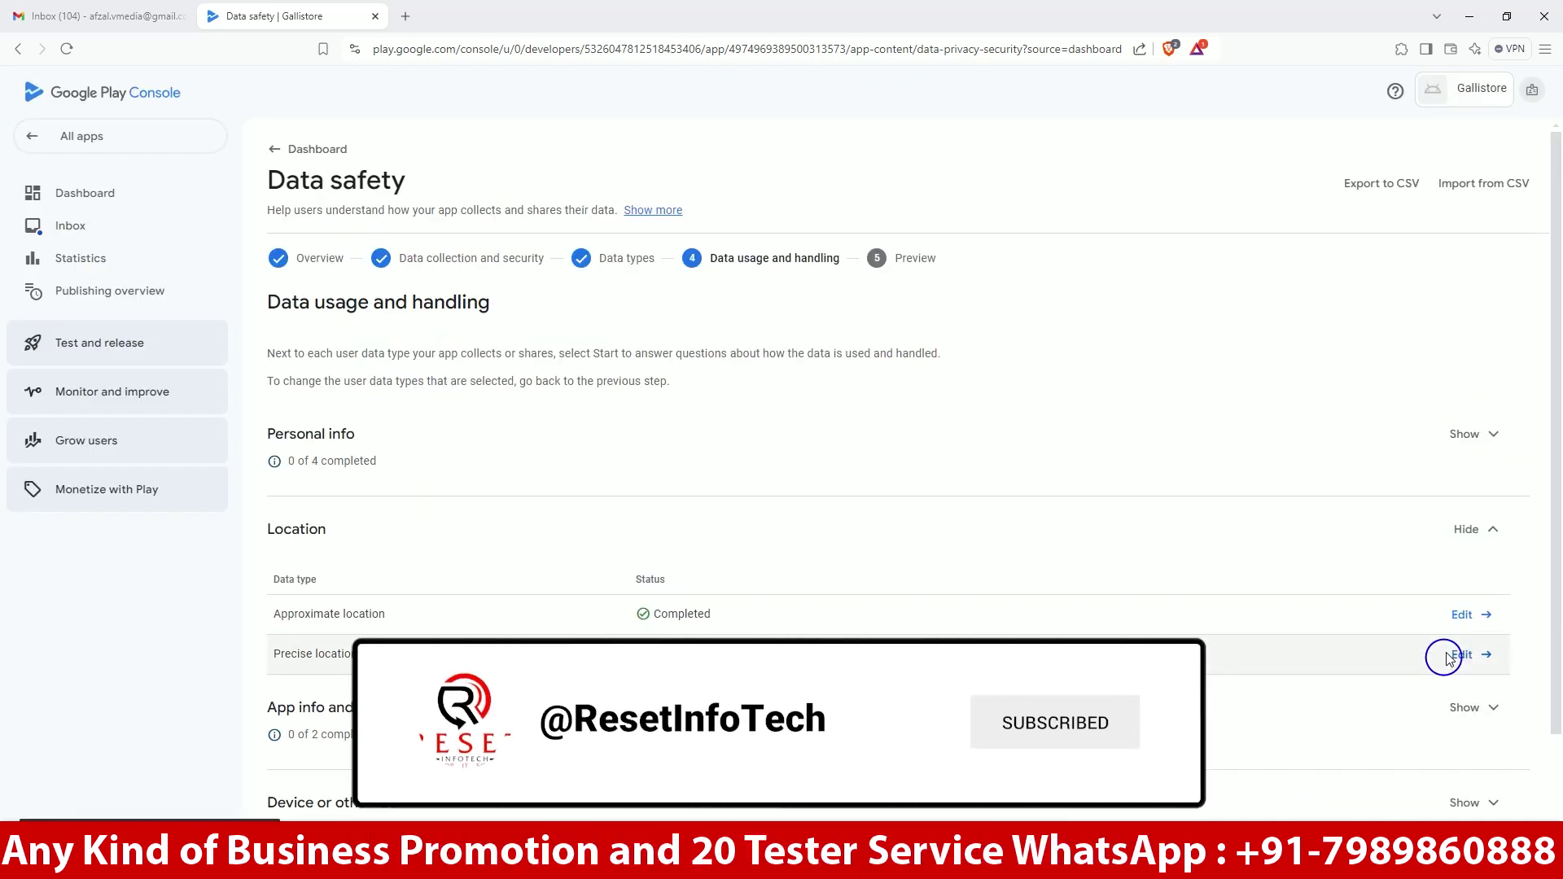
Answer Name as collected, not ephemeral, optional, for app functionality, analytics and advertising, and save
left_click(1470, 703)
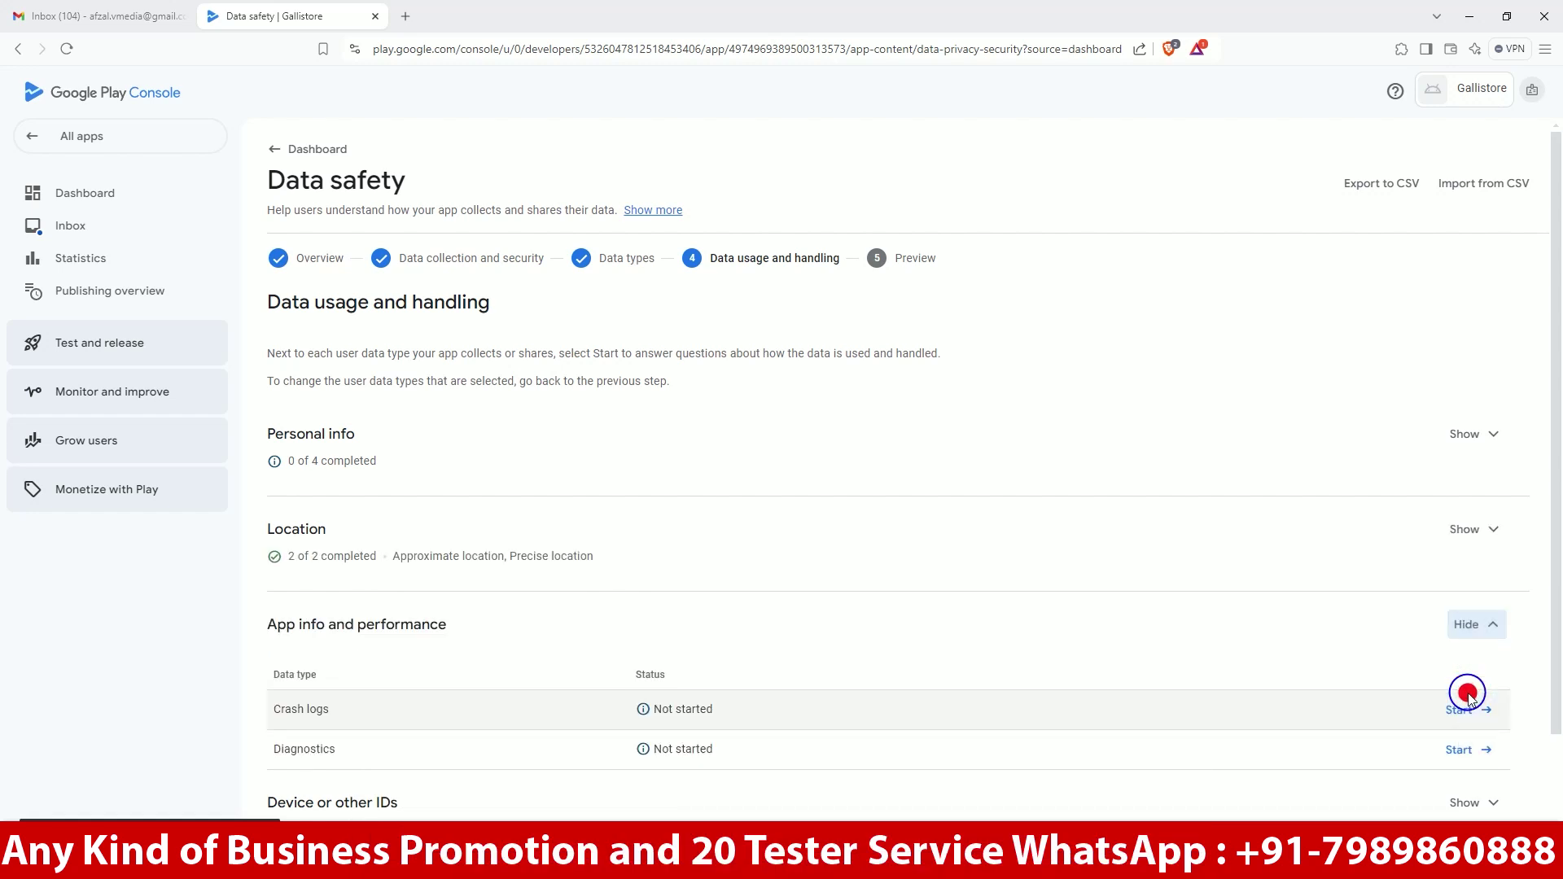
scroll(1268, 595, "down", 1)
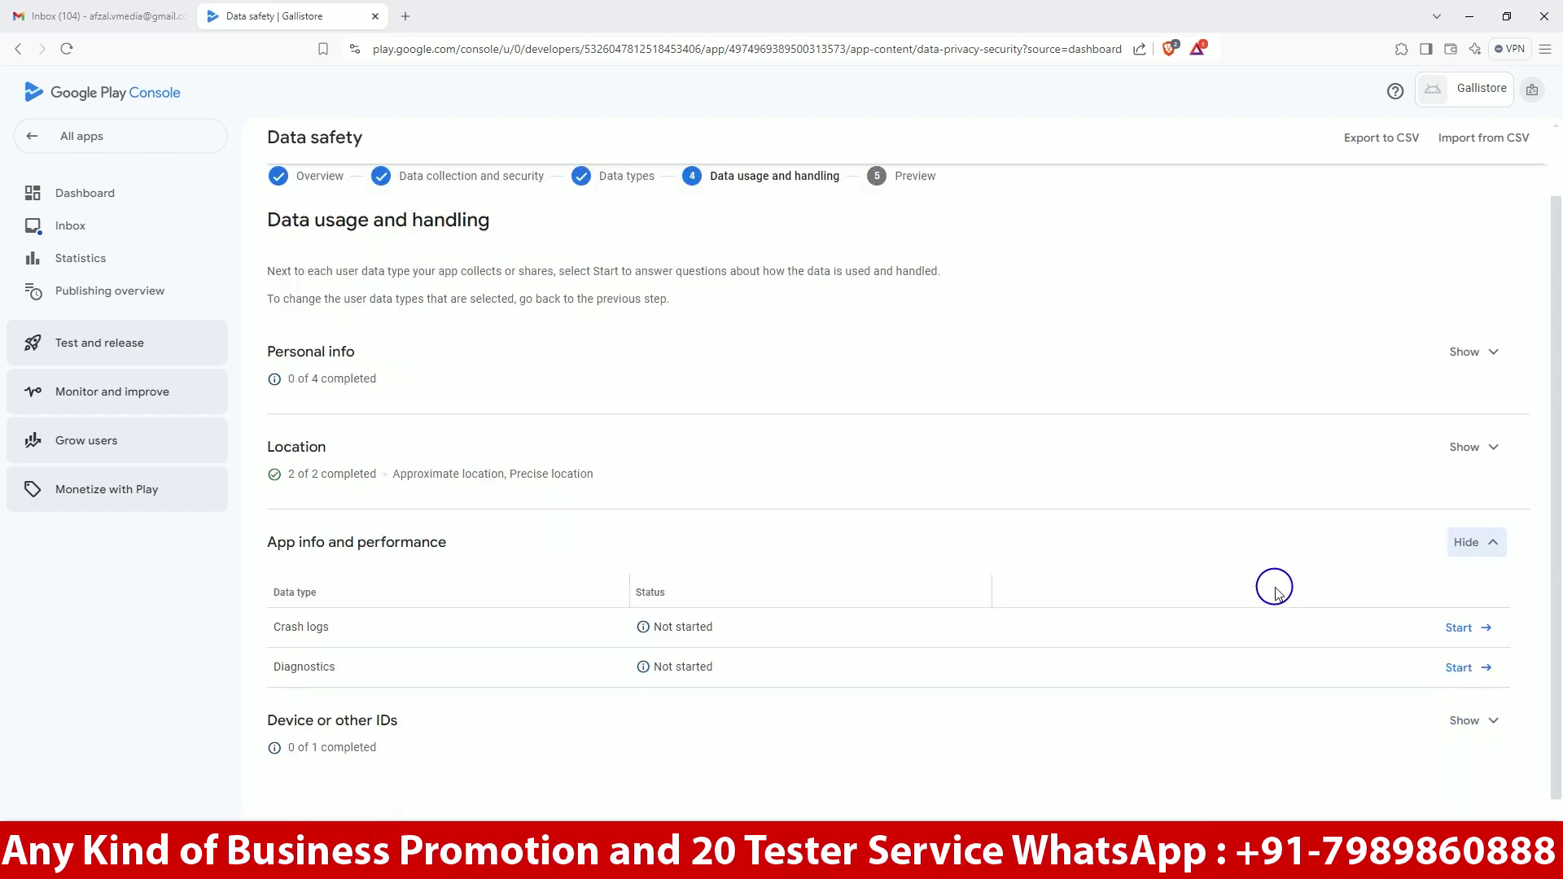
left_click(1471, 354)
left_click(1466, 438)
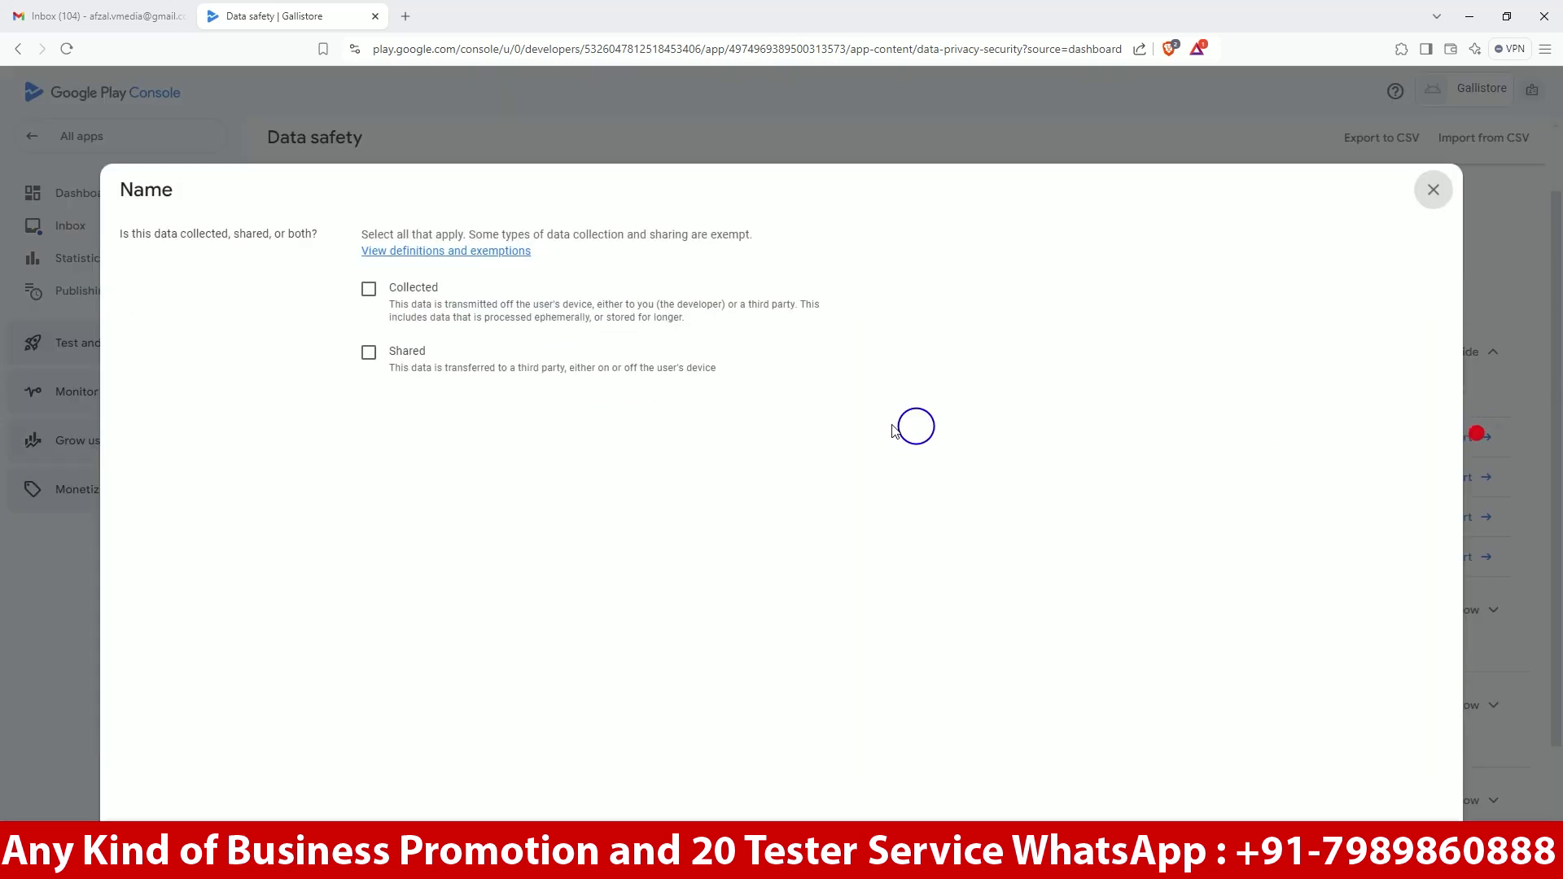
left_click(369, 288)
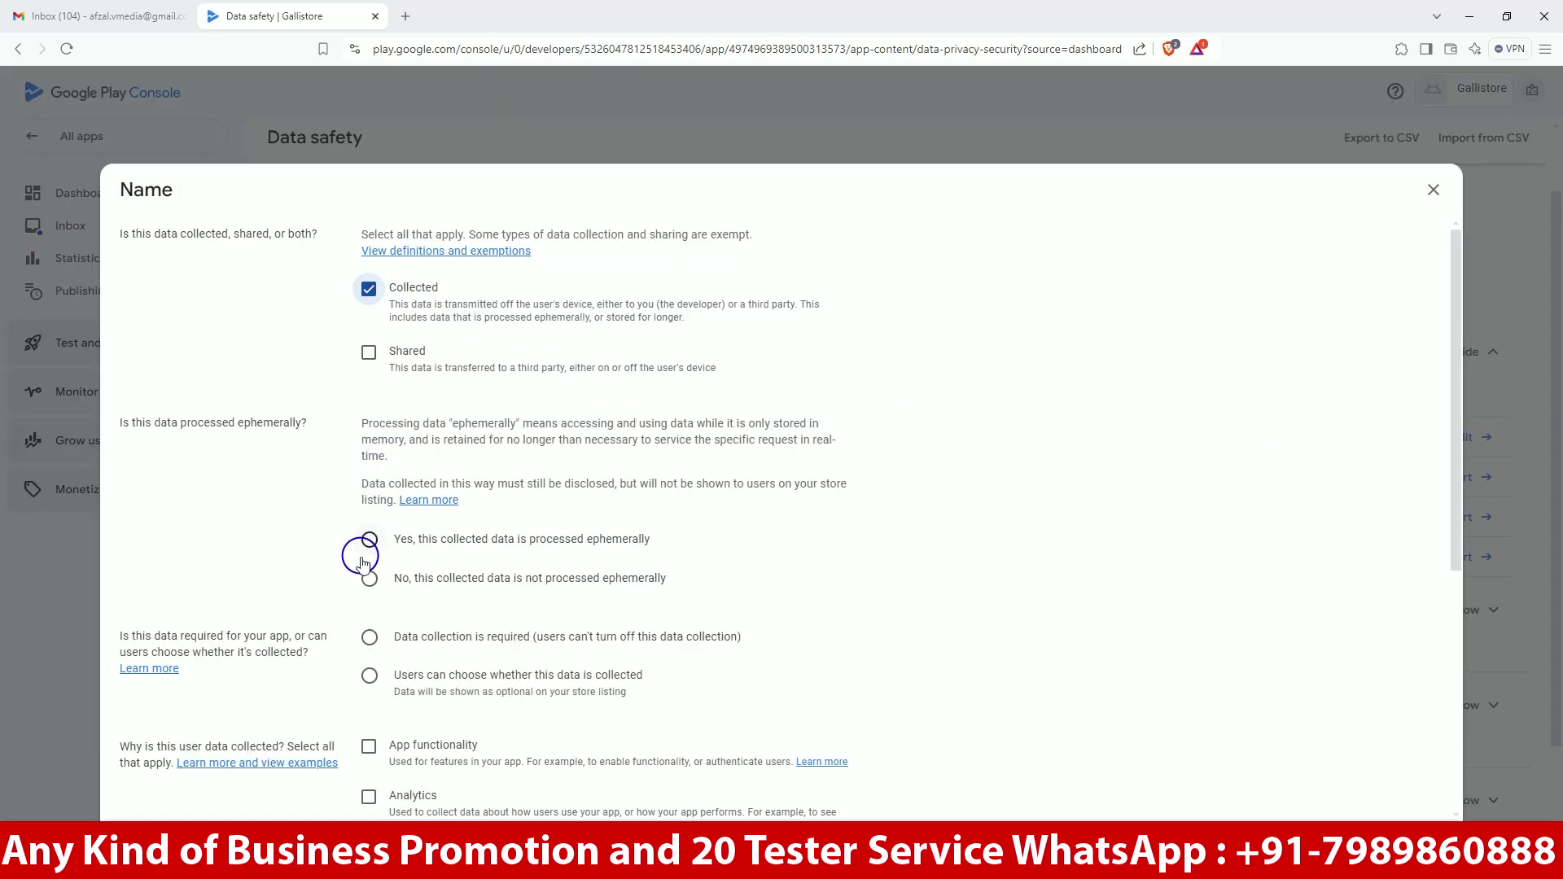
left_click(370, 578)
left_click(377, 673)
scroll(377, 672, "down", 4)
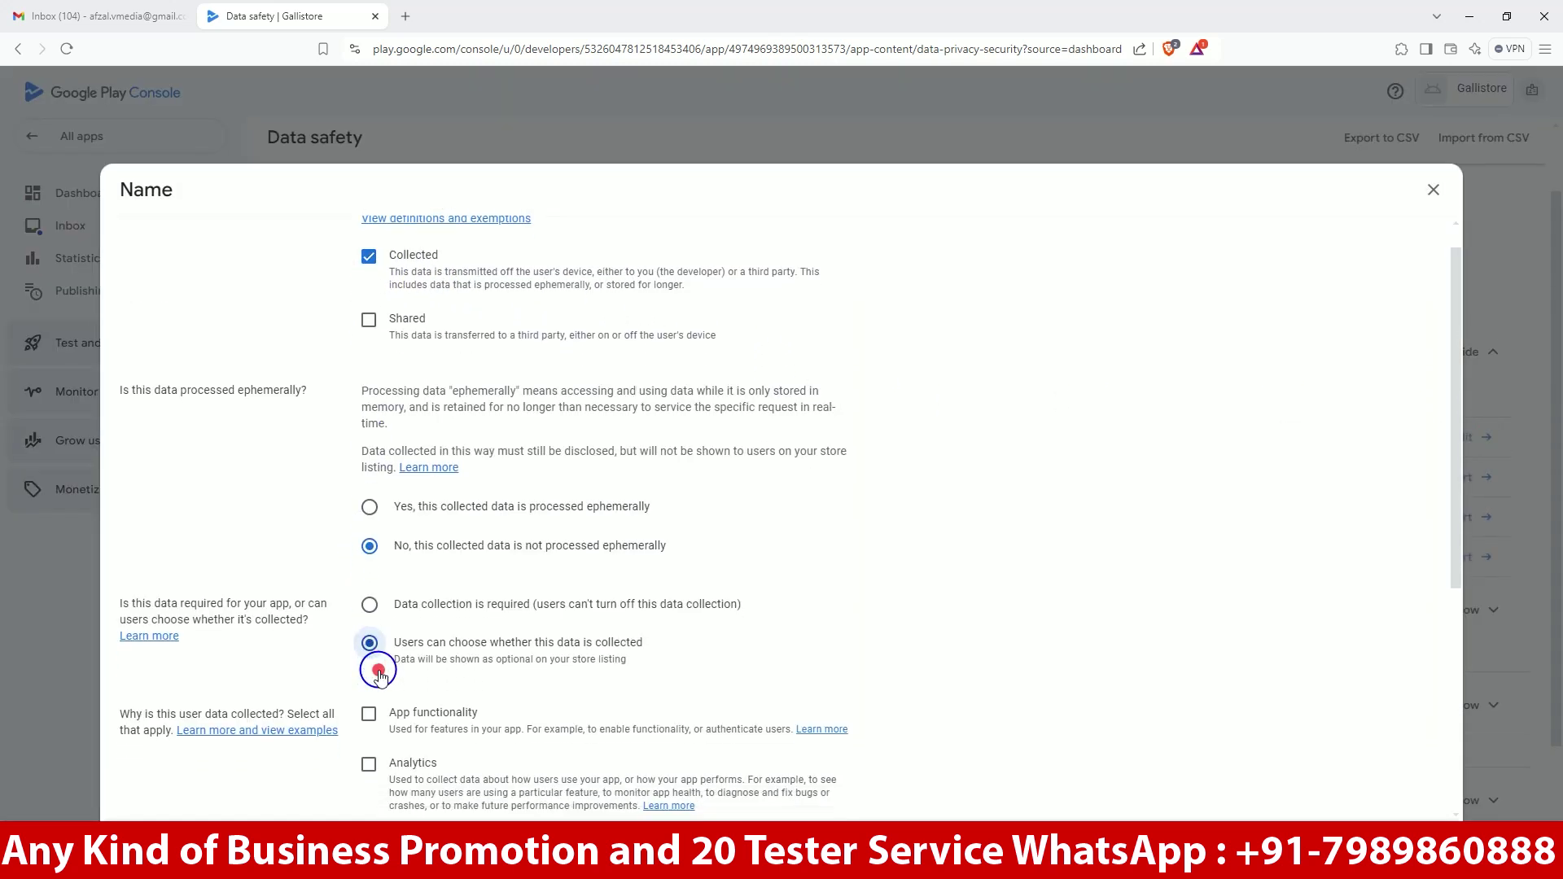
left_click(368, 411)
left_click(369, 456)
left_click(369, 608)
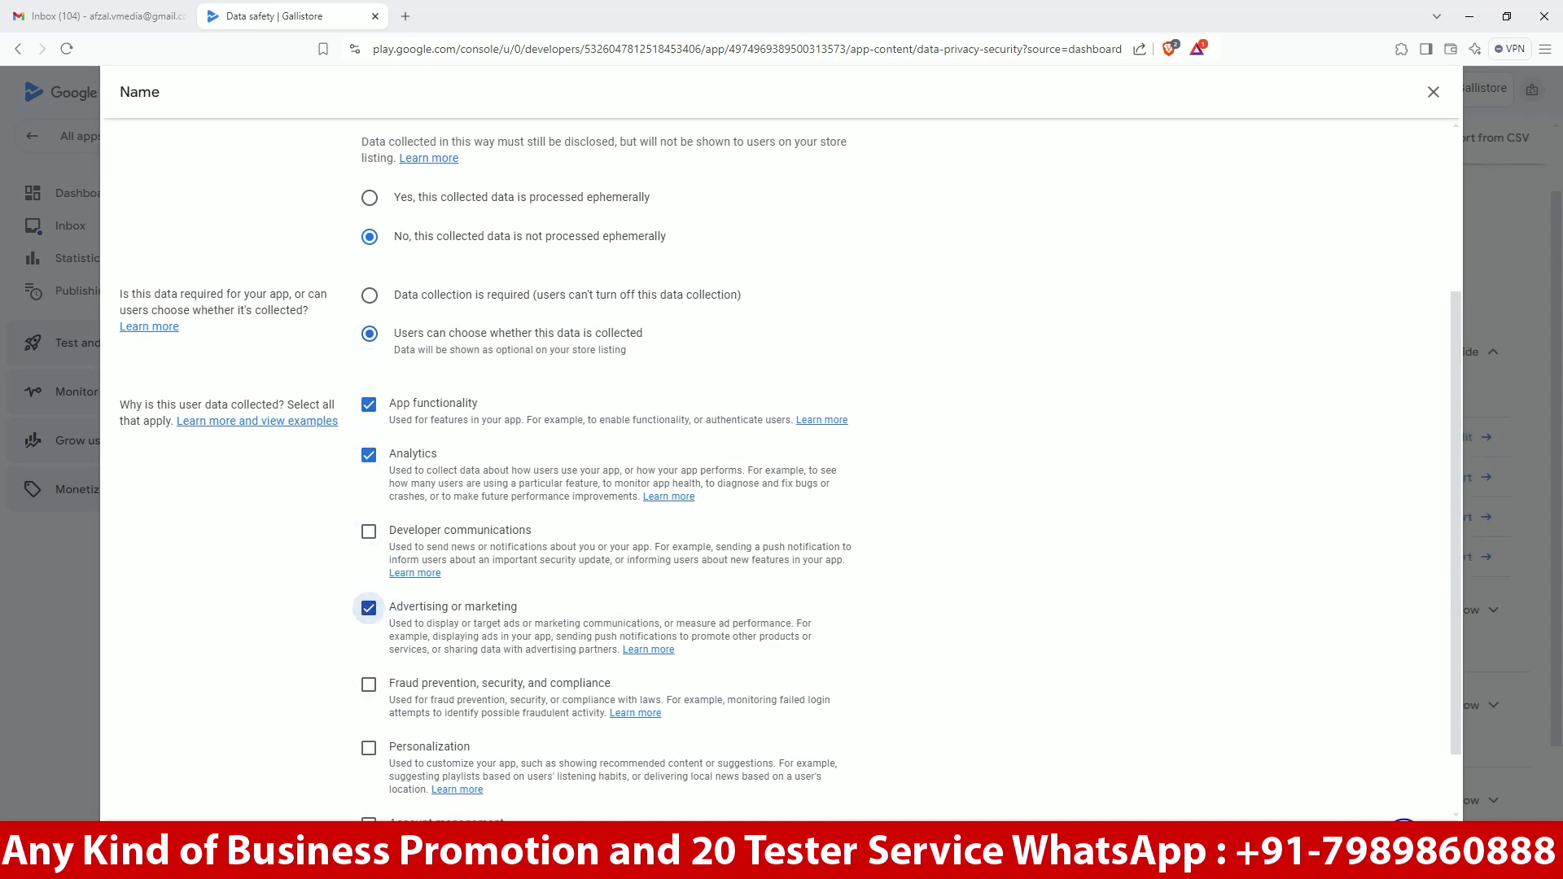
left_click(1402, 827)
Discard a started Email draft and rework Name as collected, not ephemeral and user-optional
left_click(1452, 481)
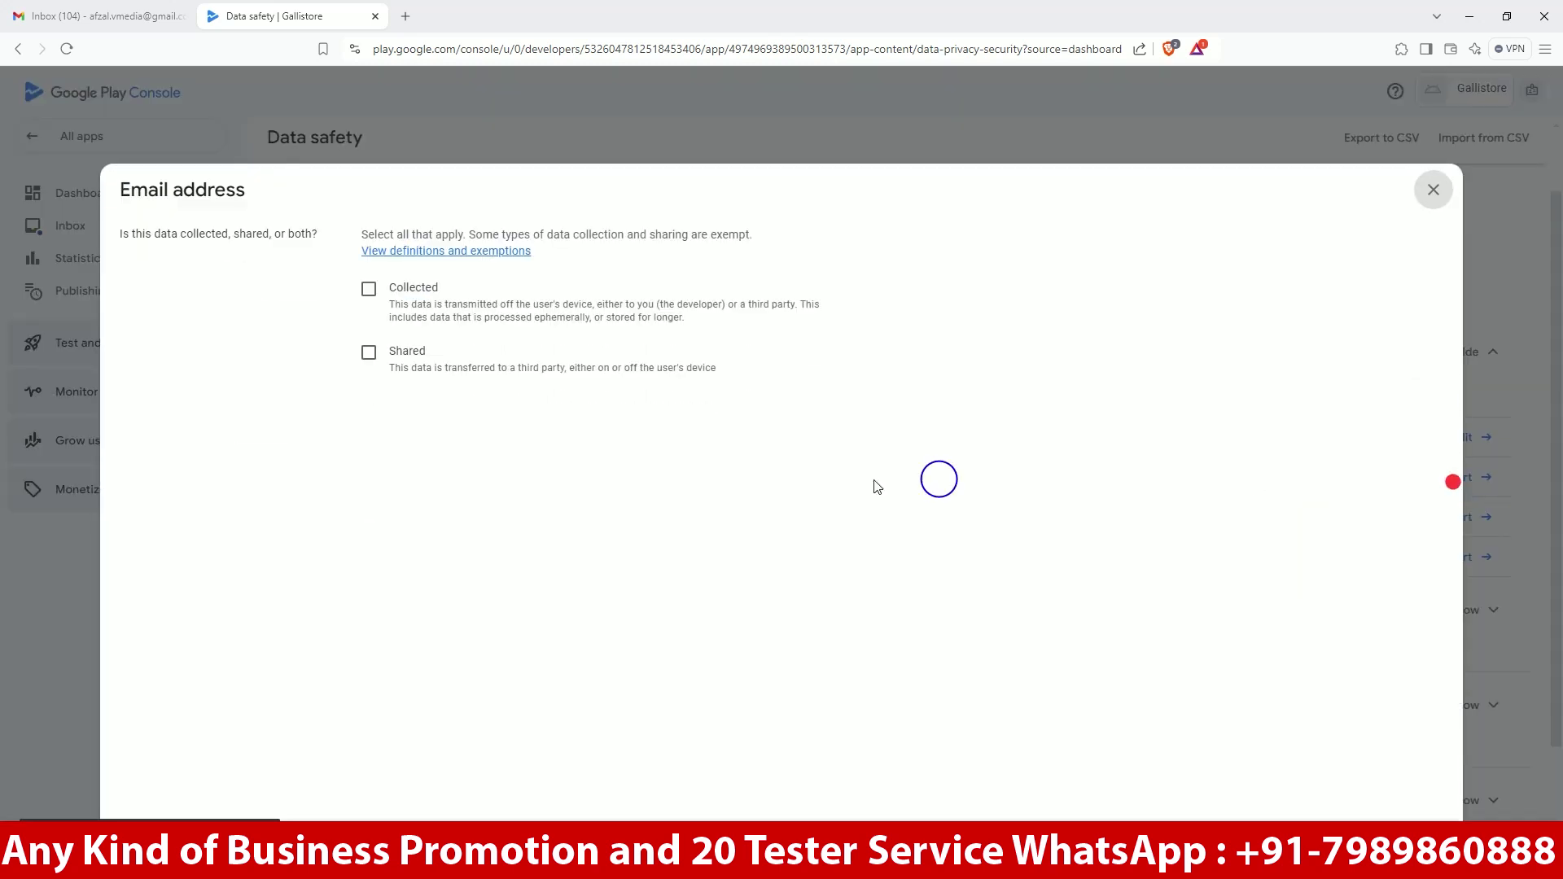
left_click(368, 353)
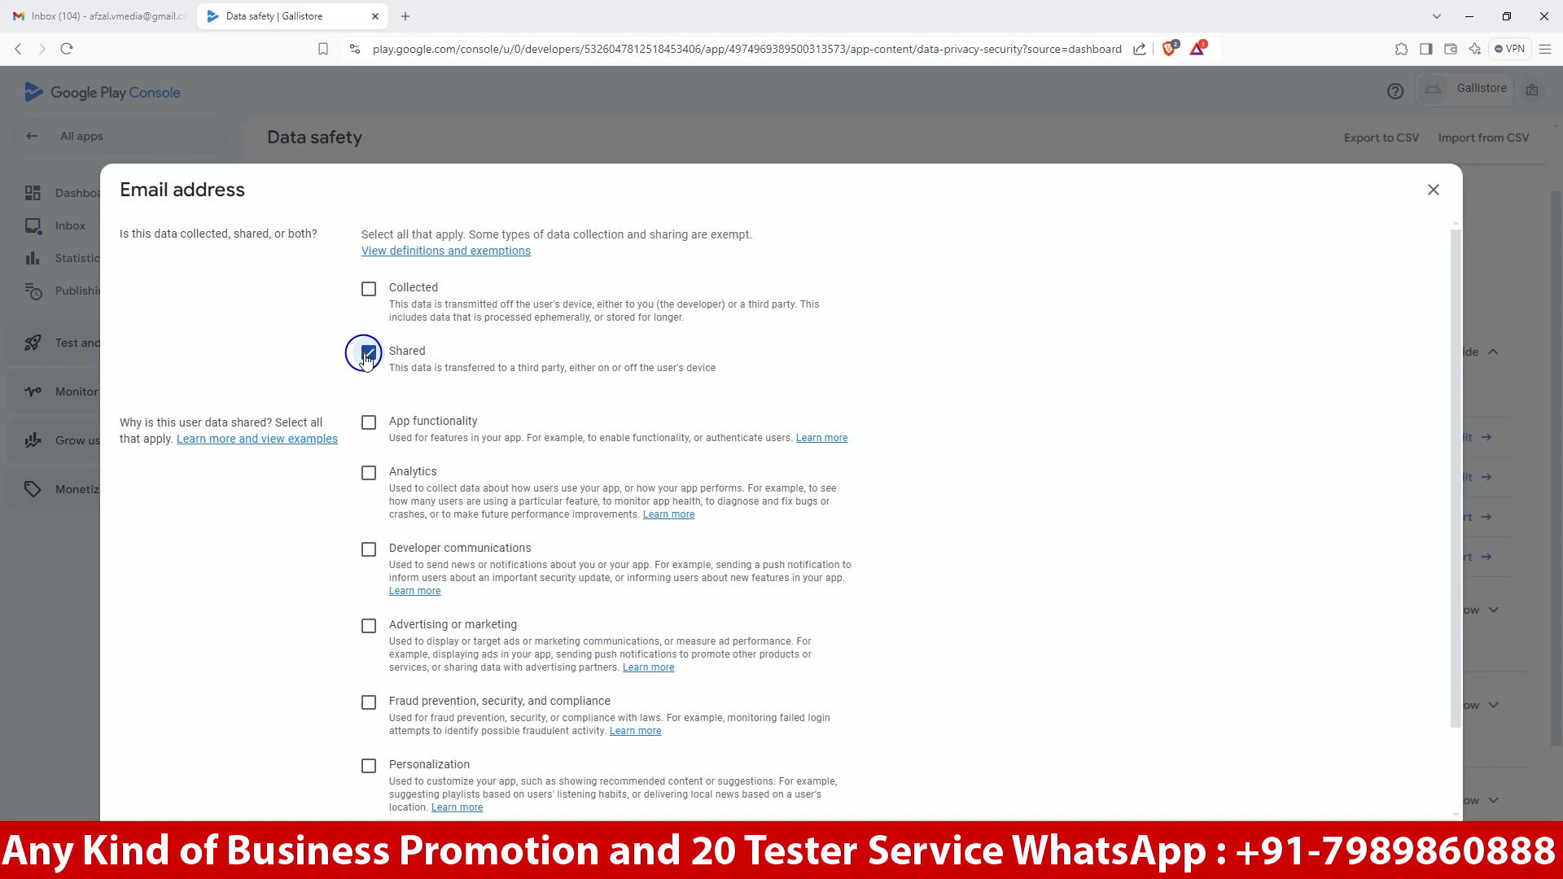
left_click(1433, 190)
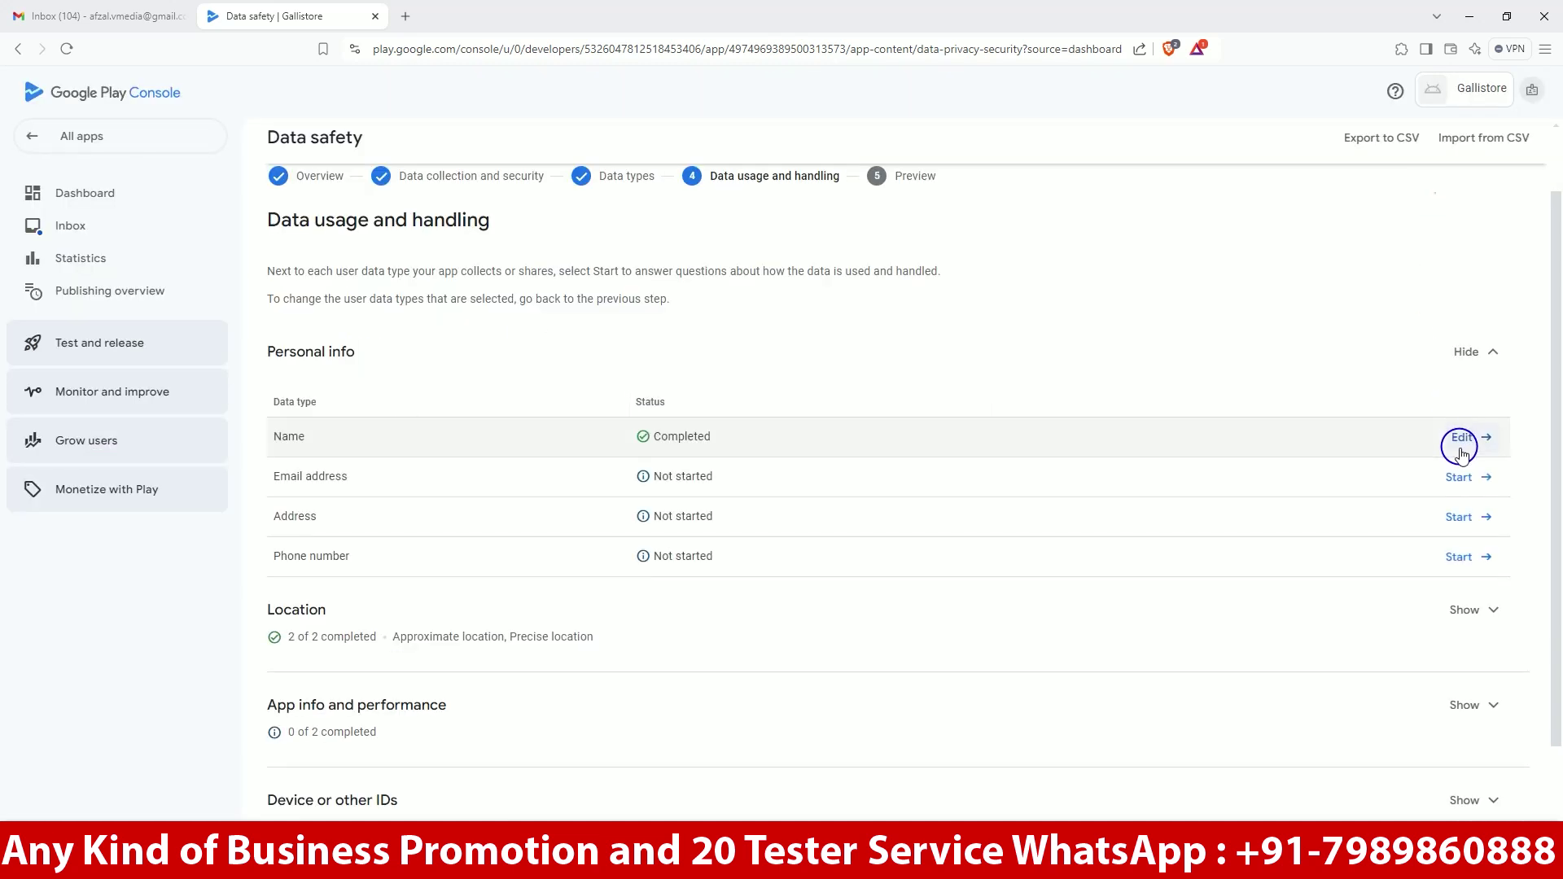
left_click(1462, 453)
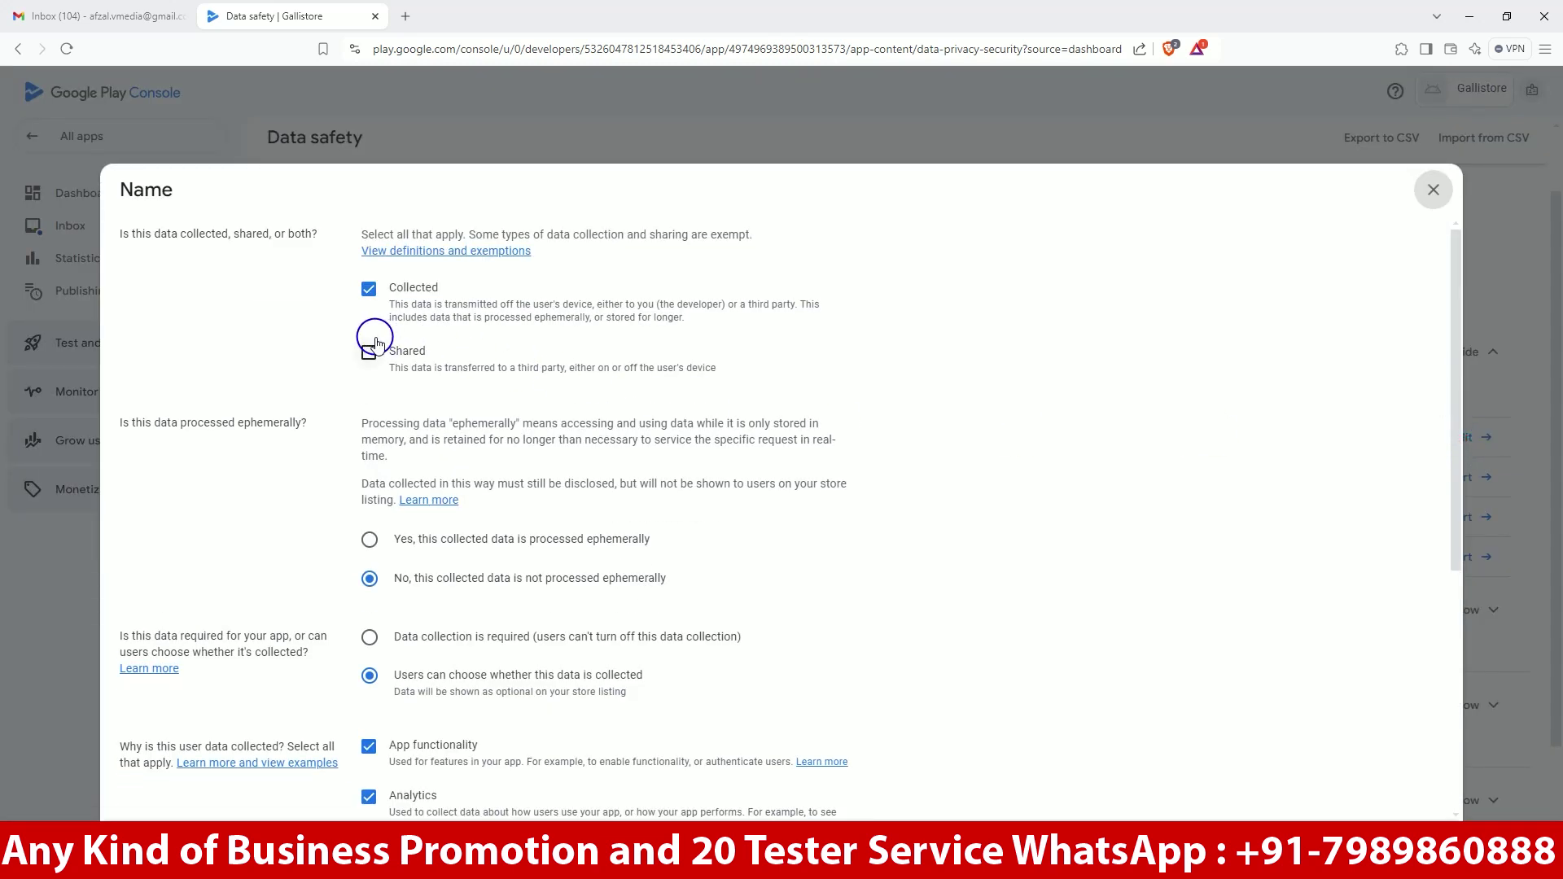
left_click(370, 352)
left_click(369, 289)
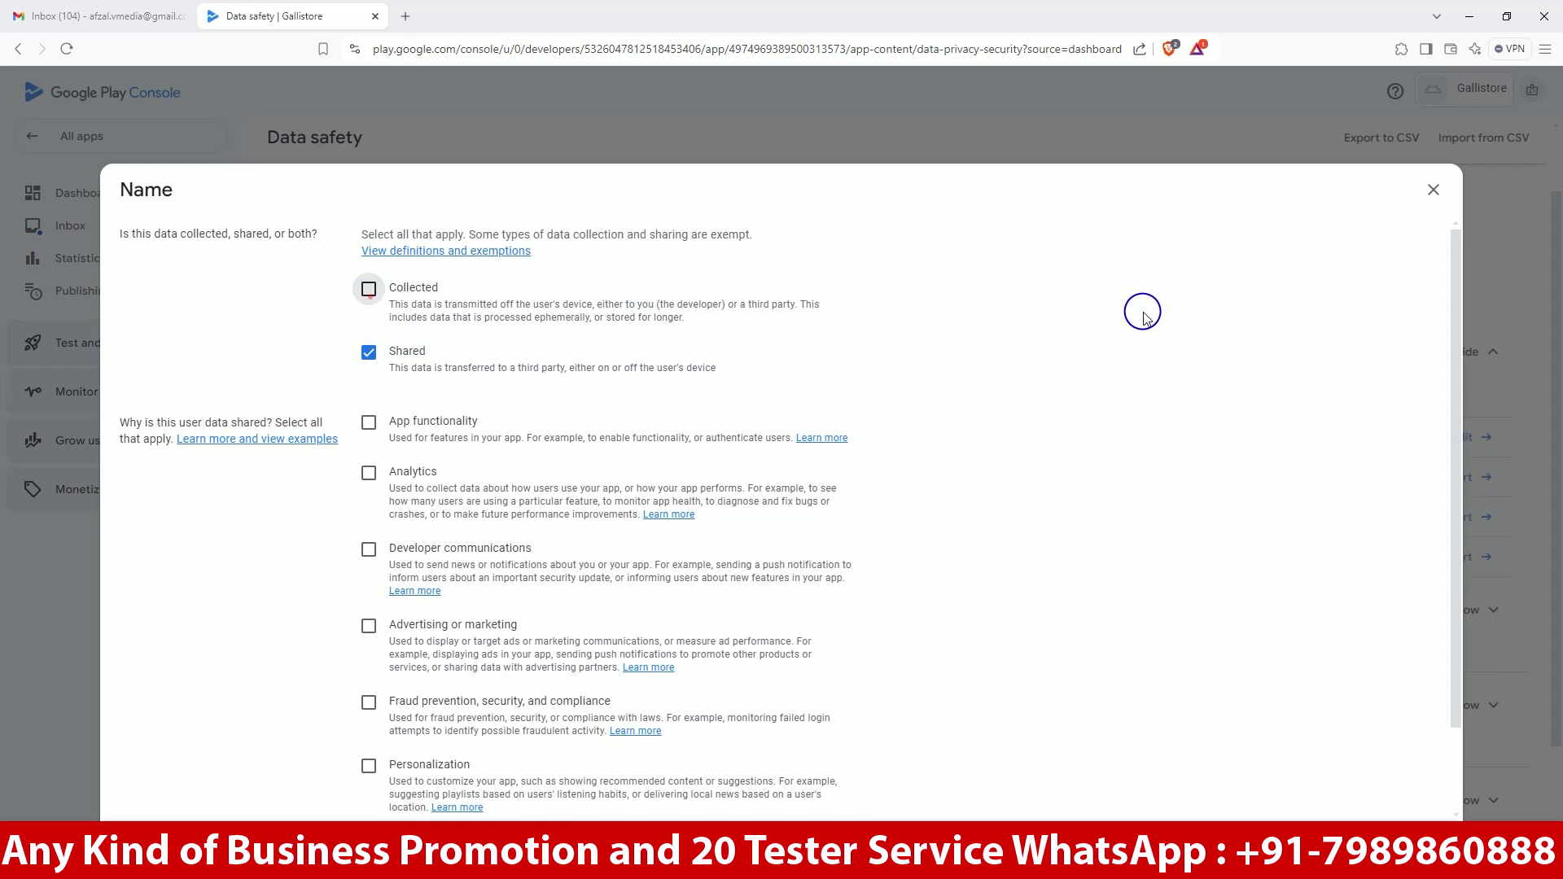
scroll(915, 418, "down", 2)
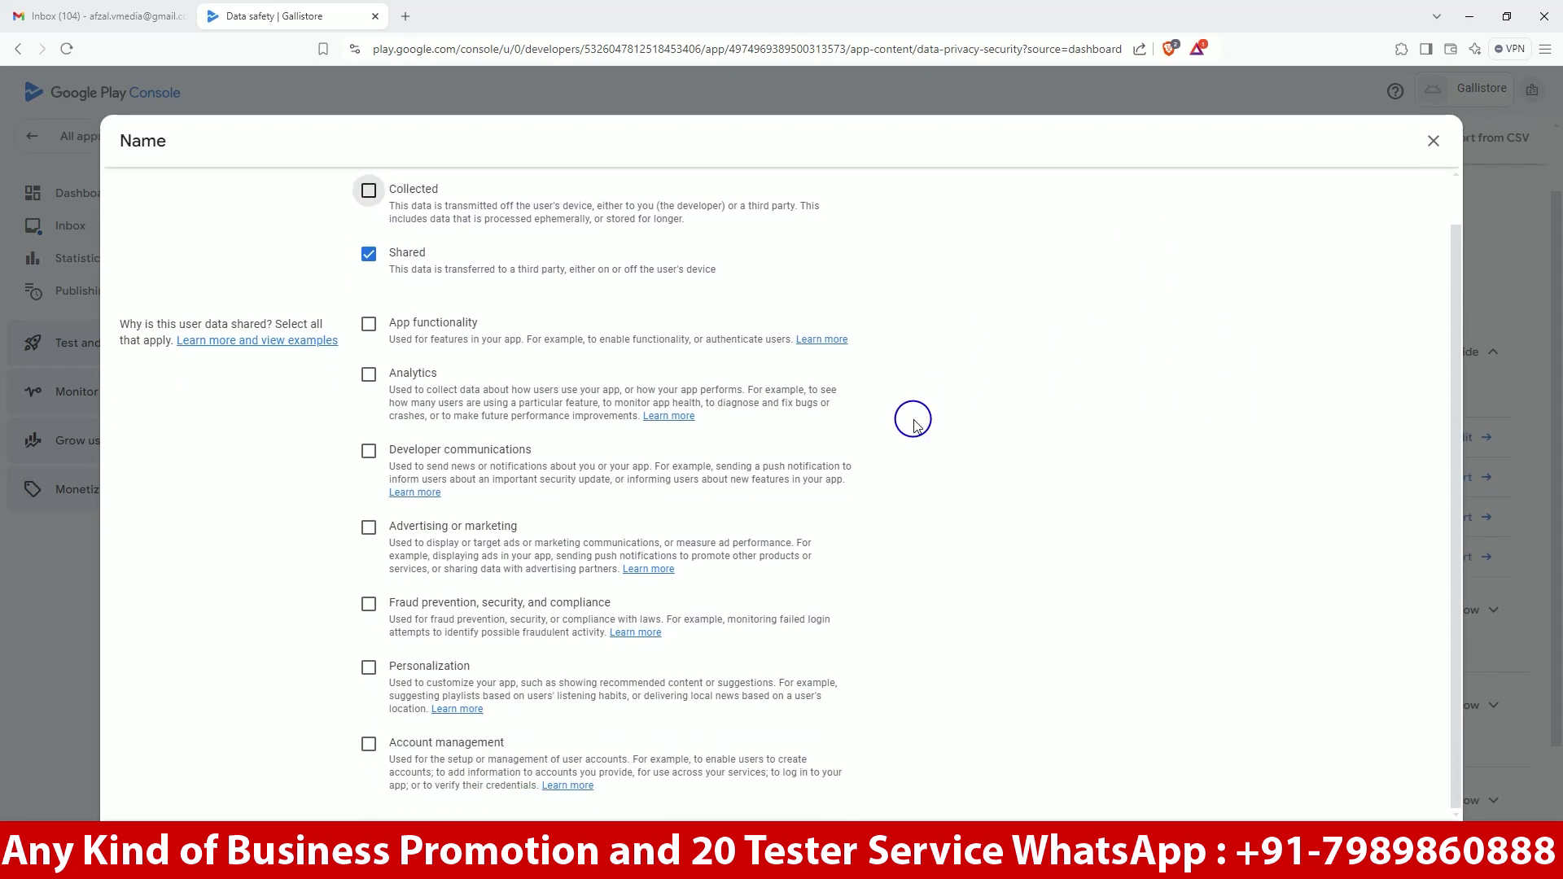
left_click(369, 190)
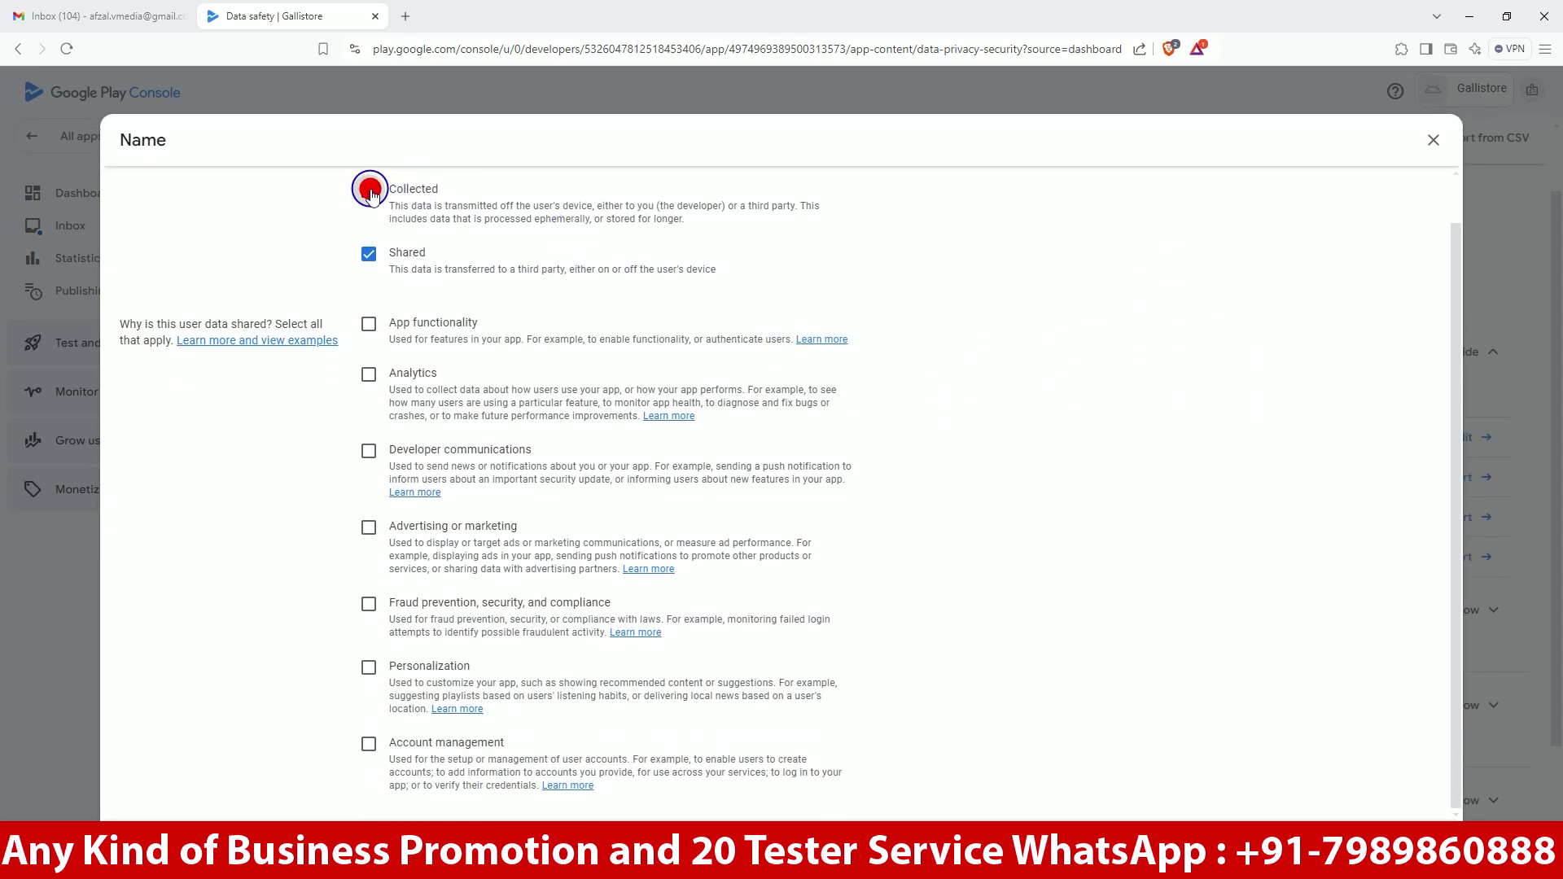
left_click(361, 417)
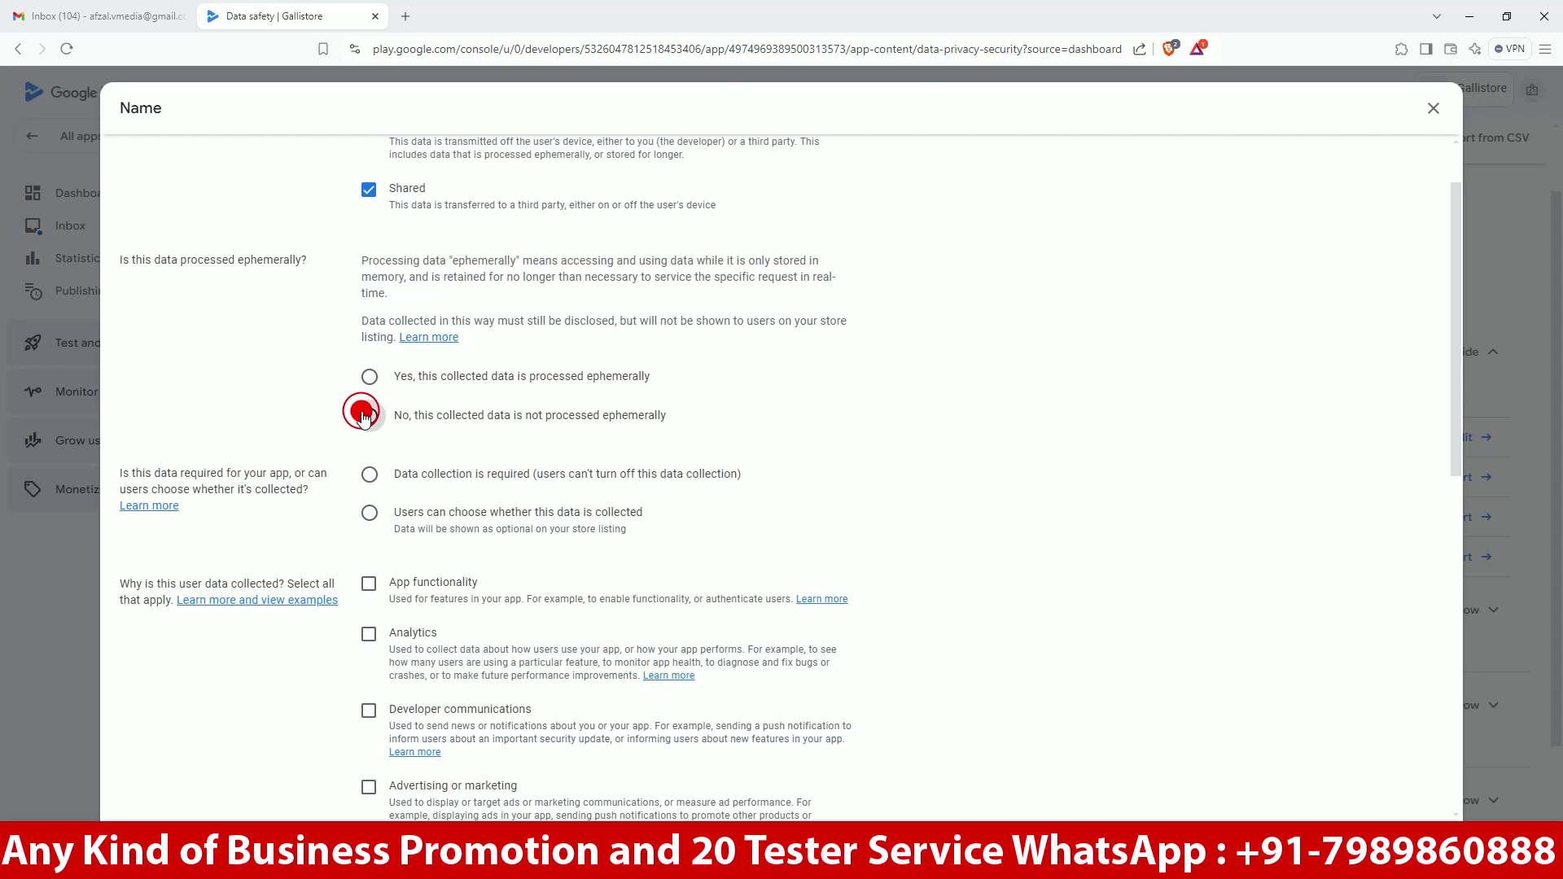
left_click(369, 512)
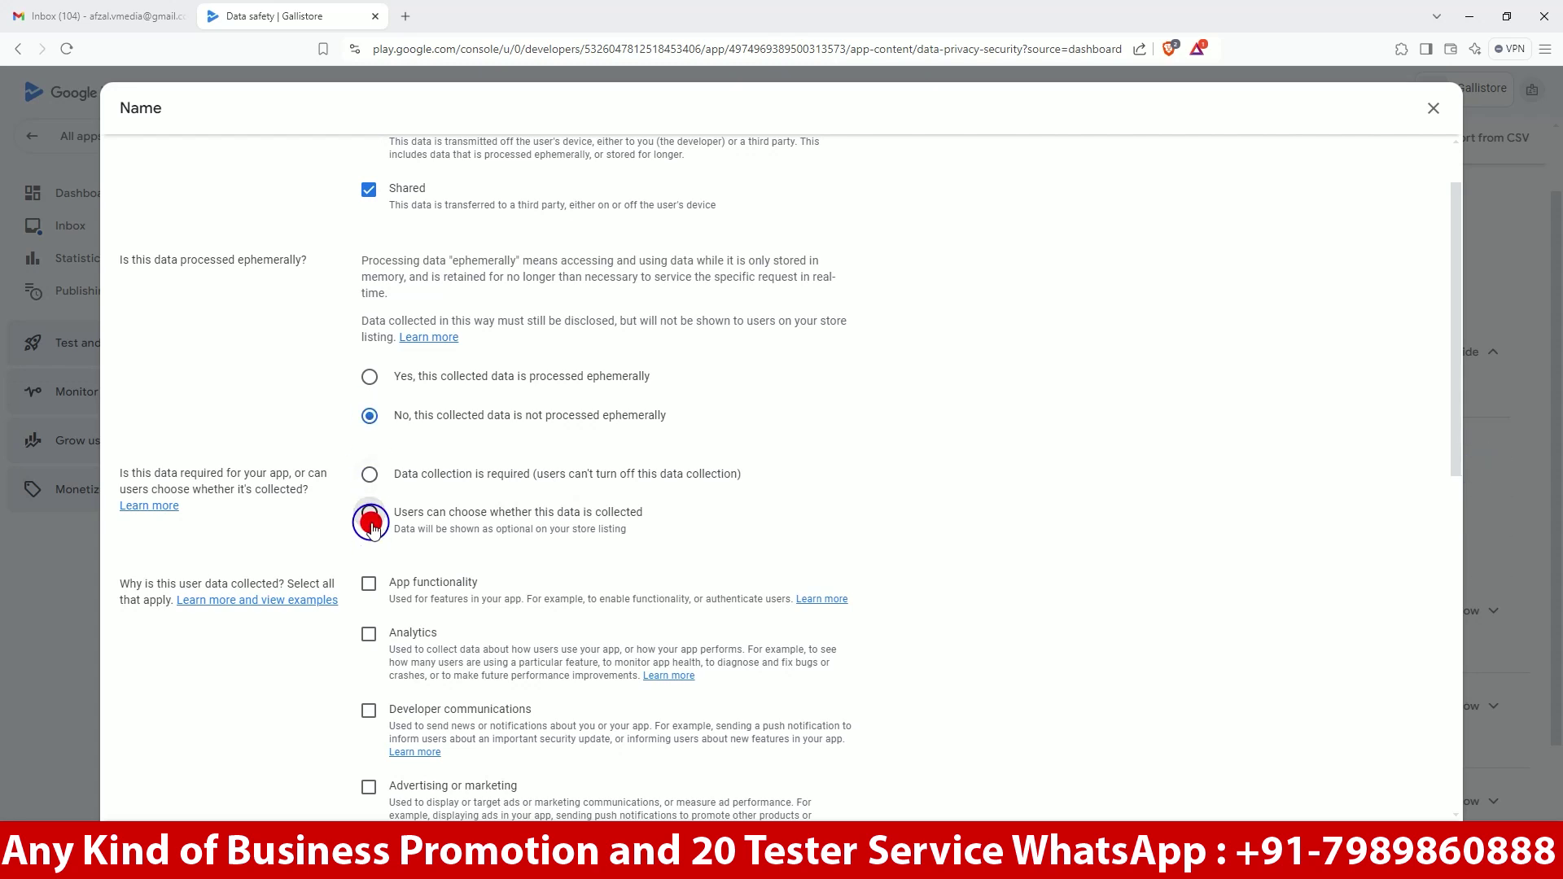
Set Name's purposes to analytics, app functionality and advertising, clear the shared flag, and save
left_click(385, 641)
left_click(369, 583)
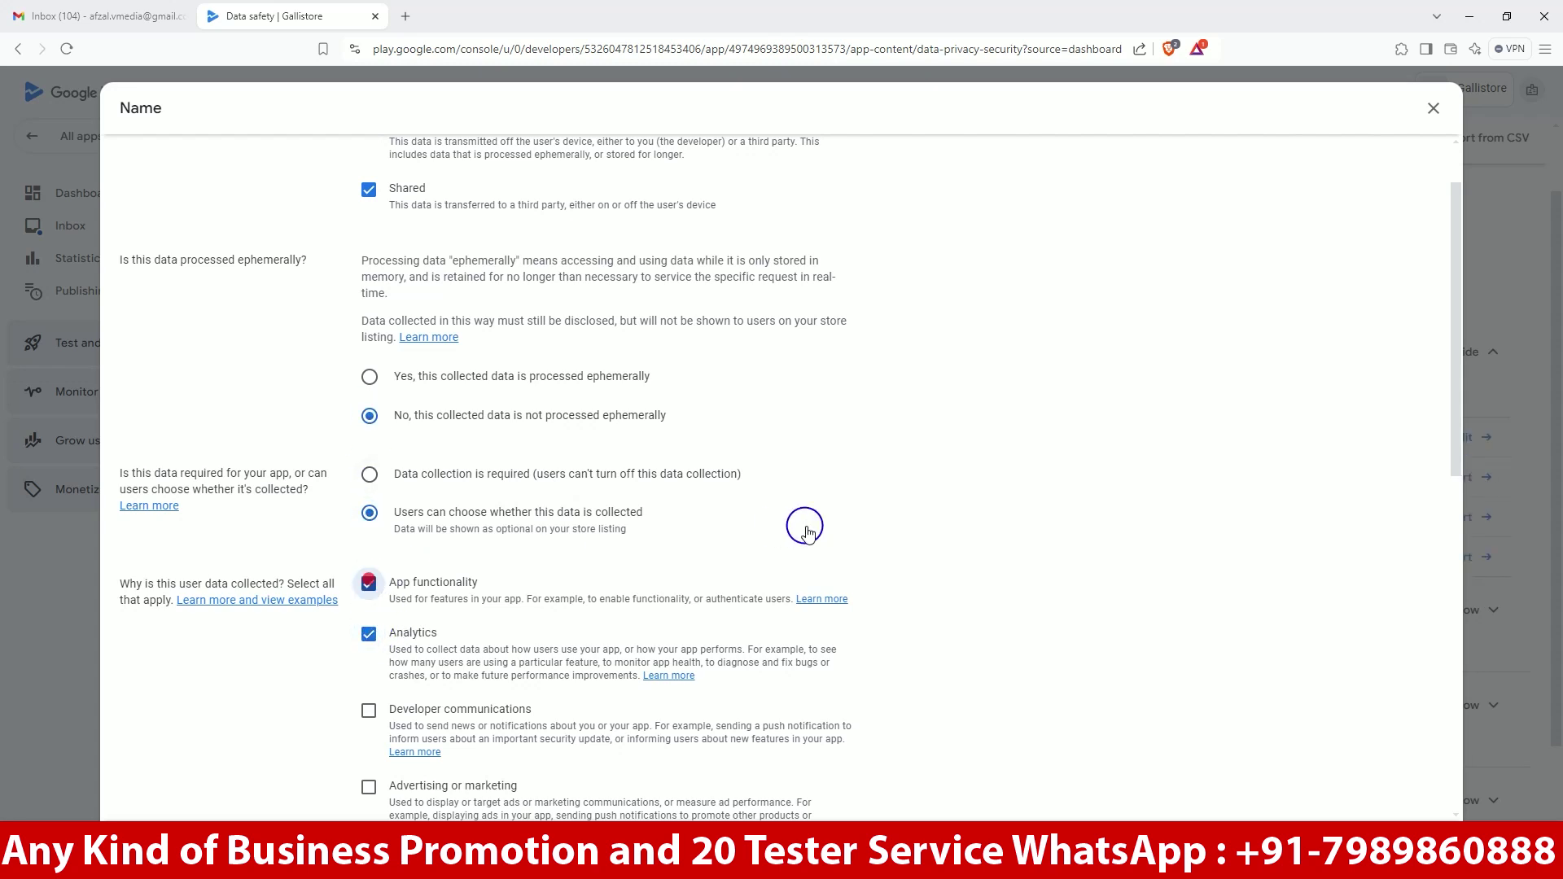
scroll(801, 527, "down", 4)
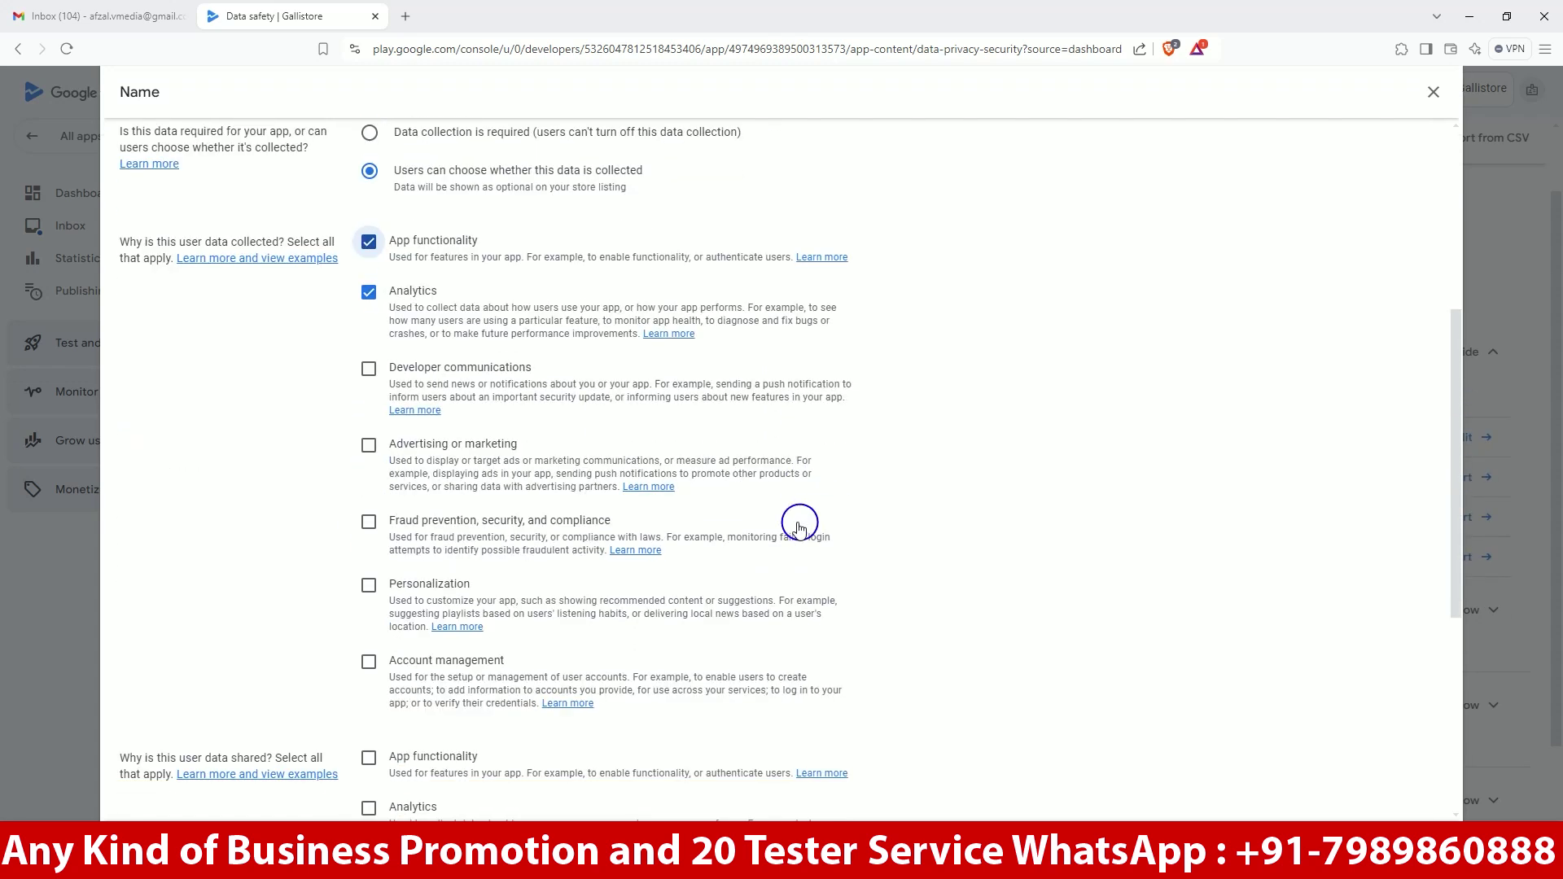
left_click(371, 446)
scroll(787, 488, "down", 4)
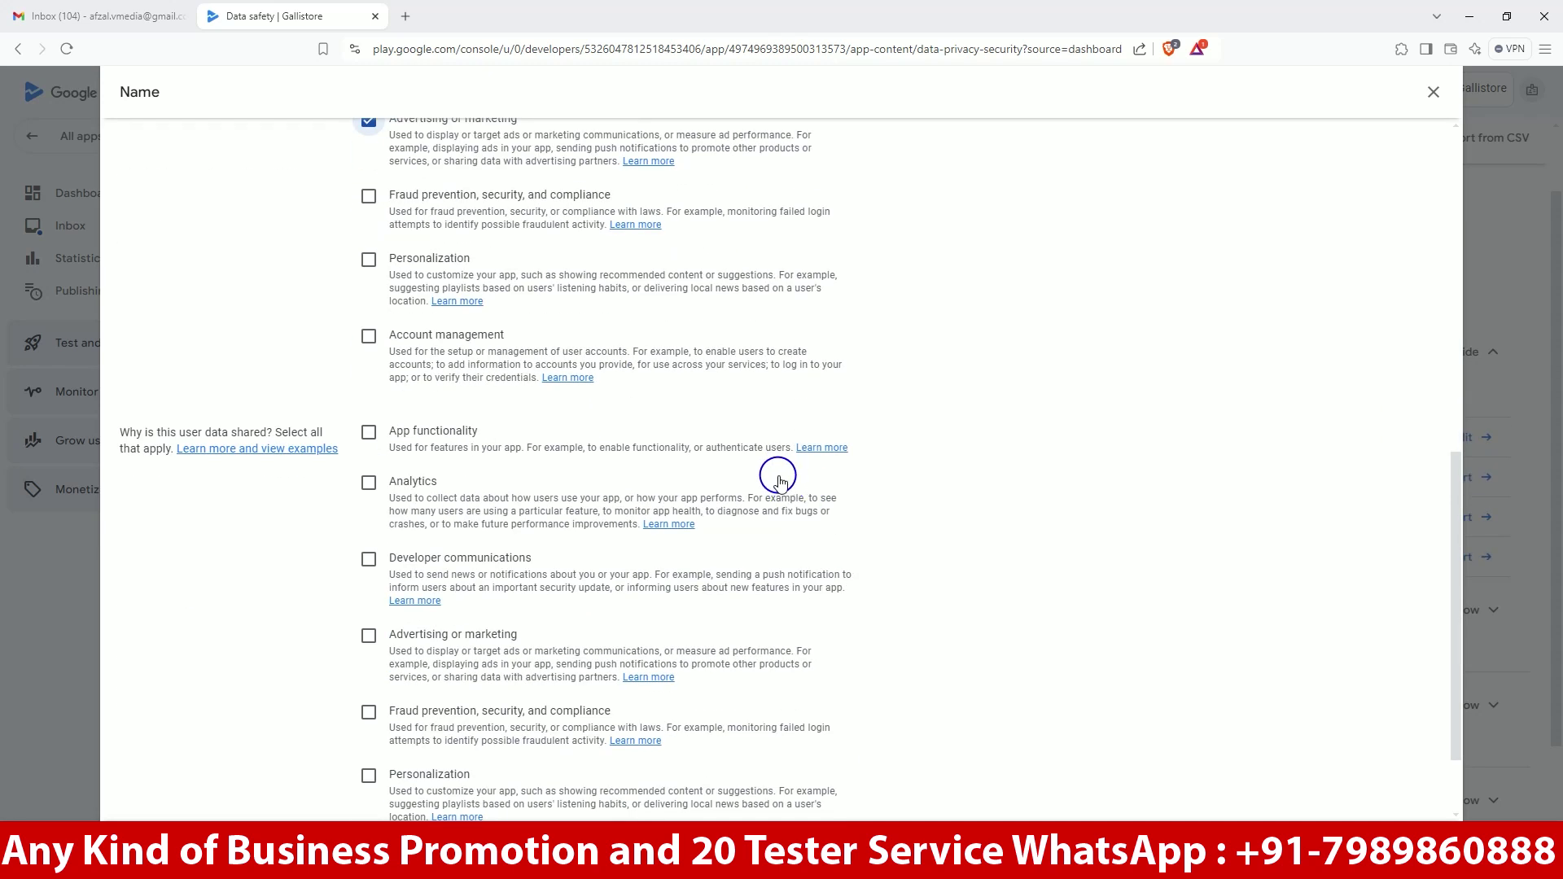
scroll(779, 481, "down", 1)
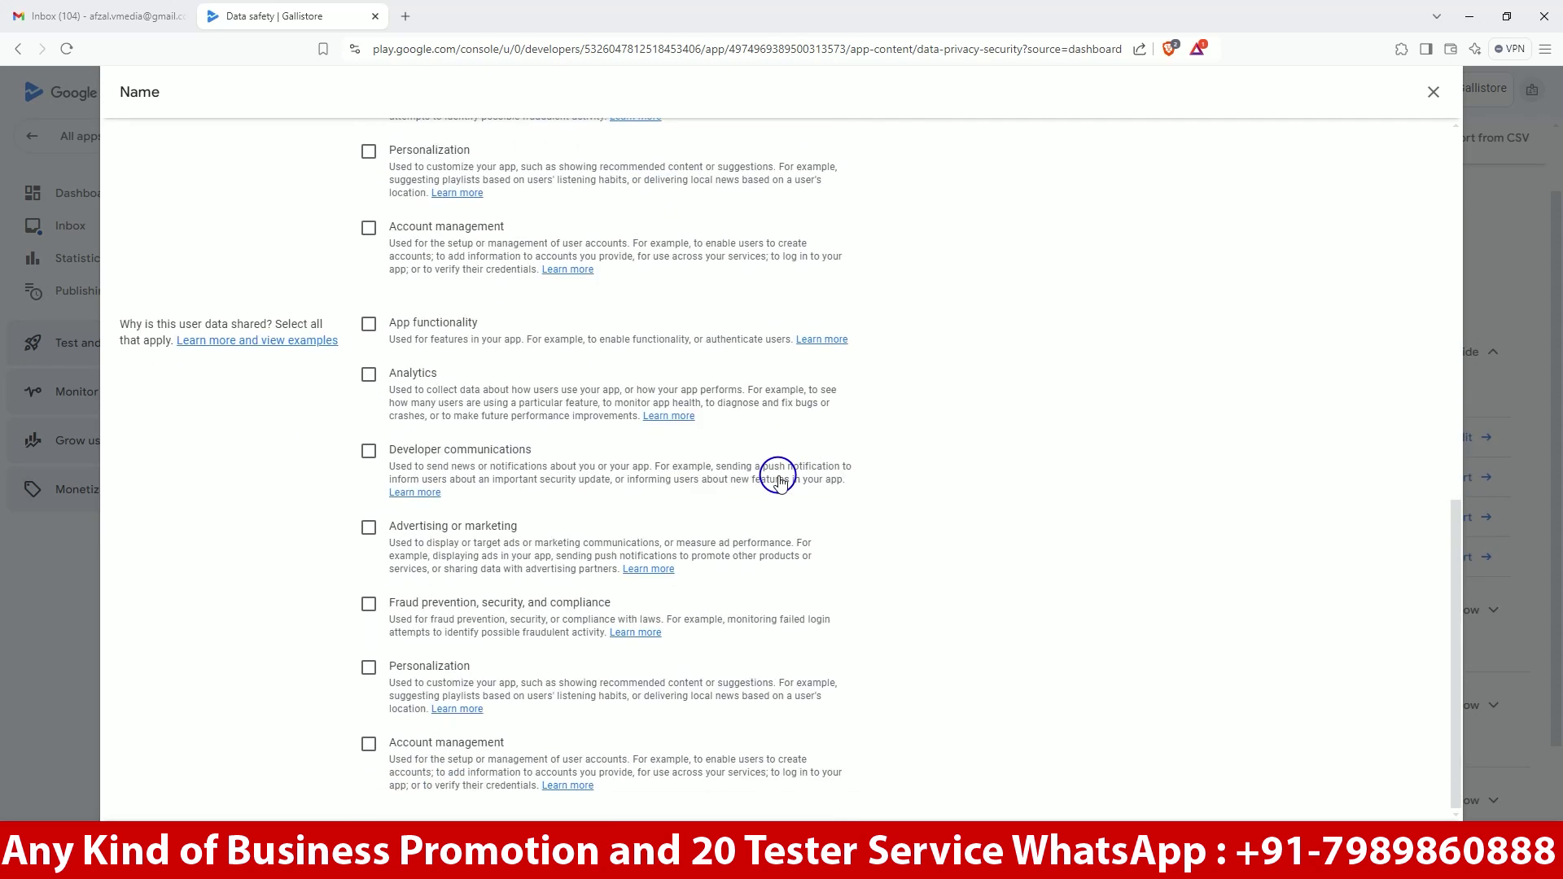
scroll(1344, 733, "up", 12)
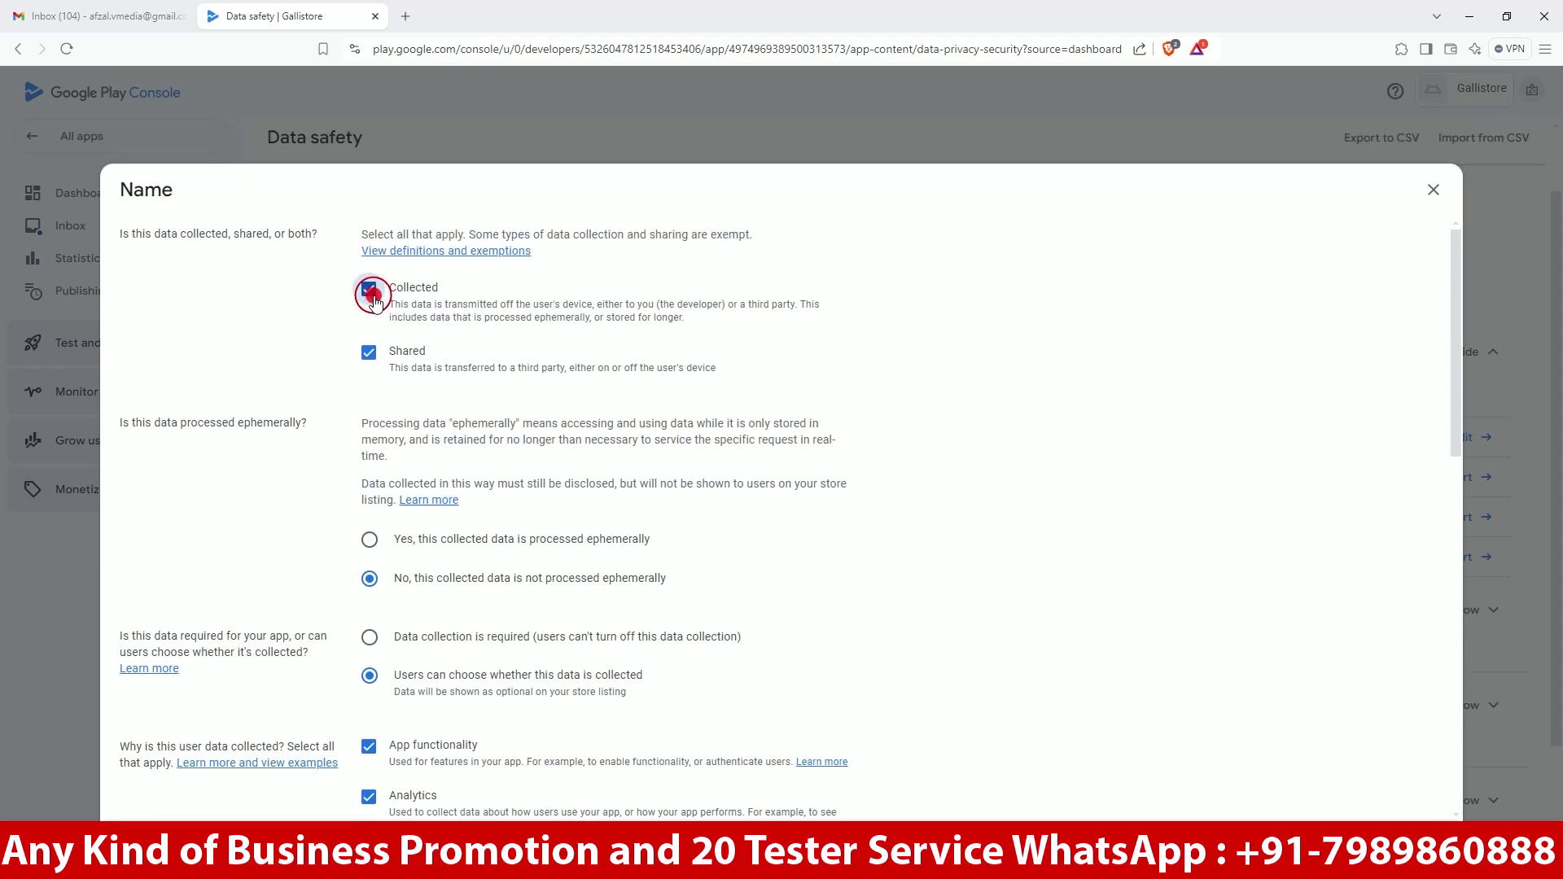
left_click(368, 352)
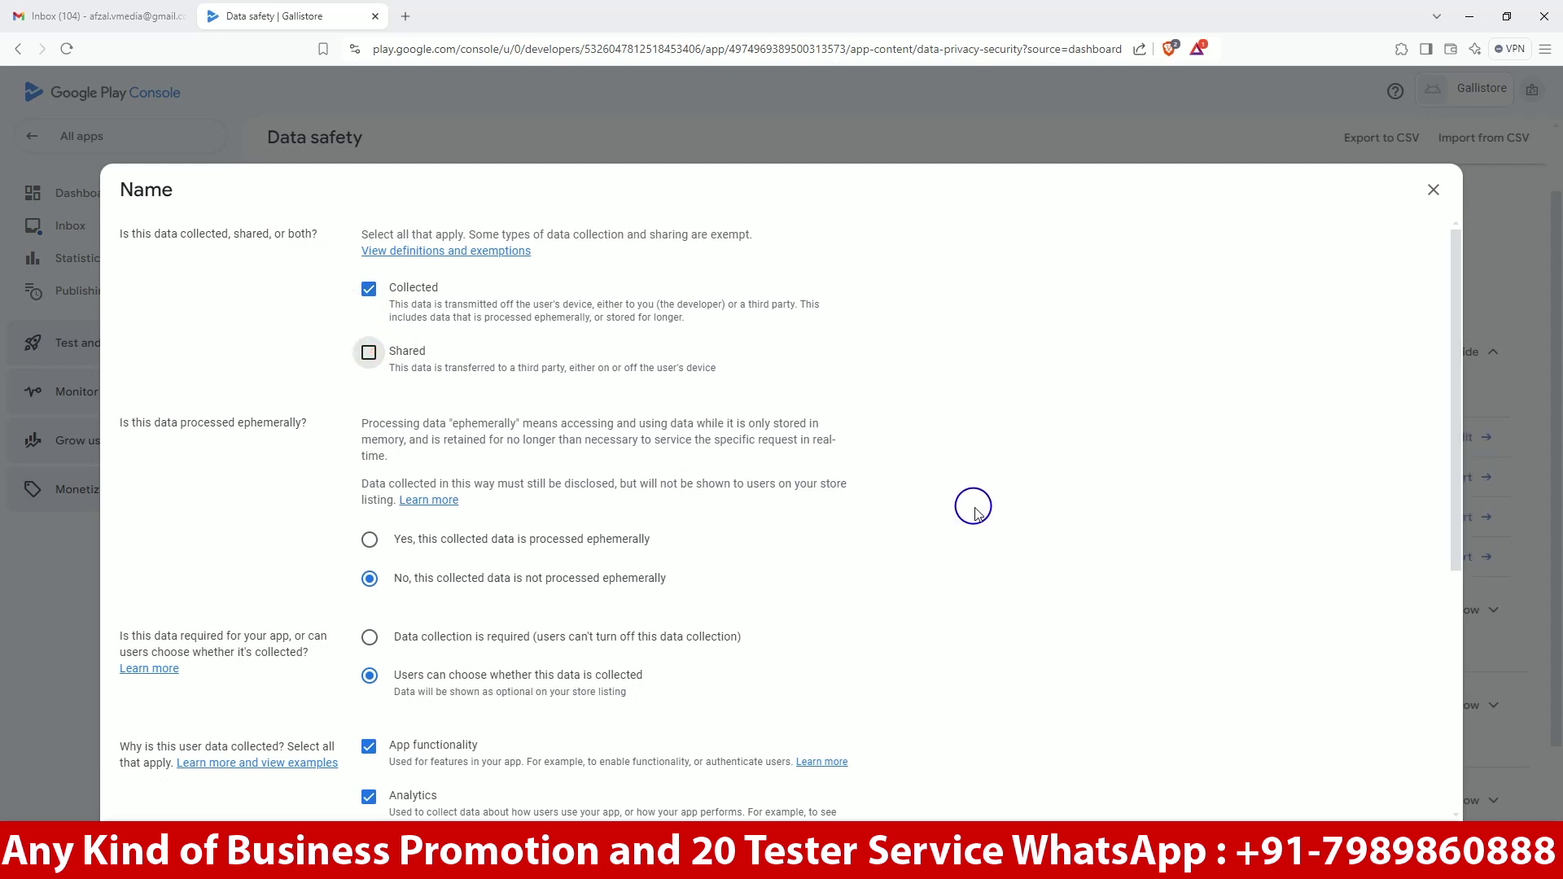
scroll(975, 512, "down", 5)
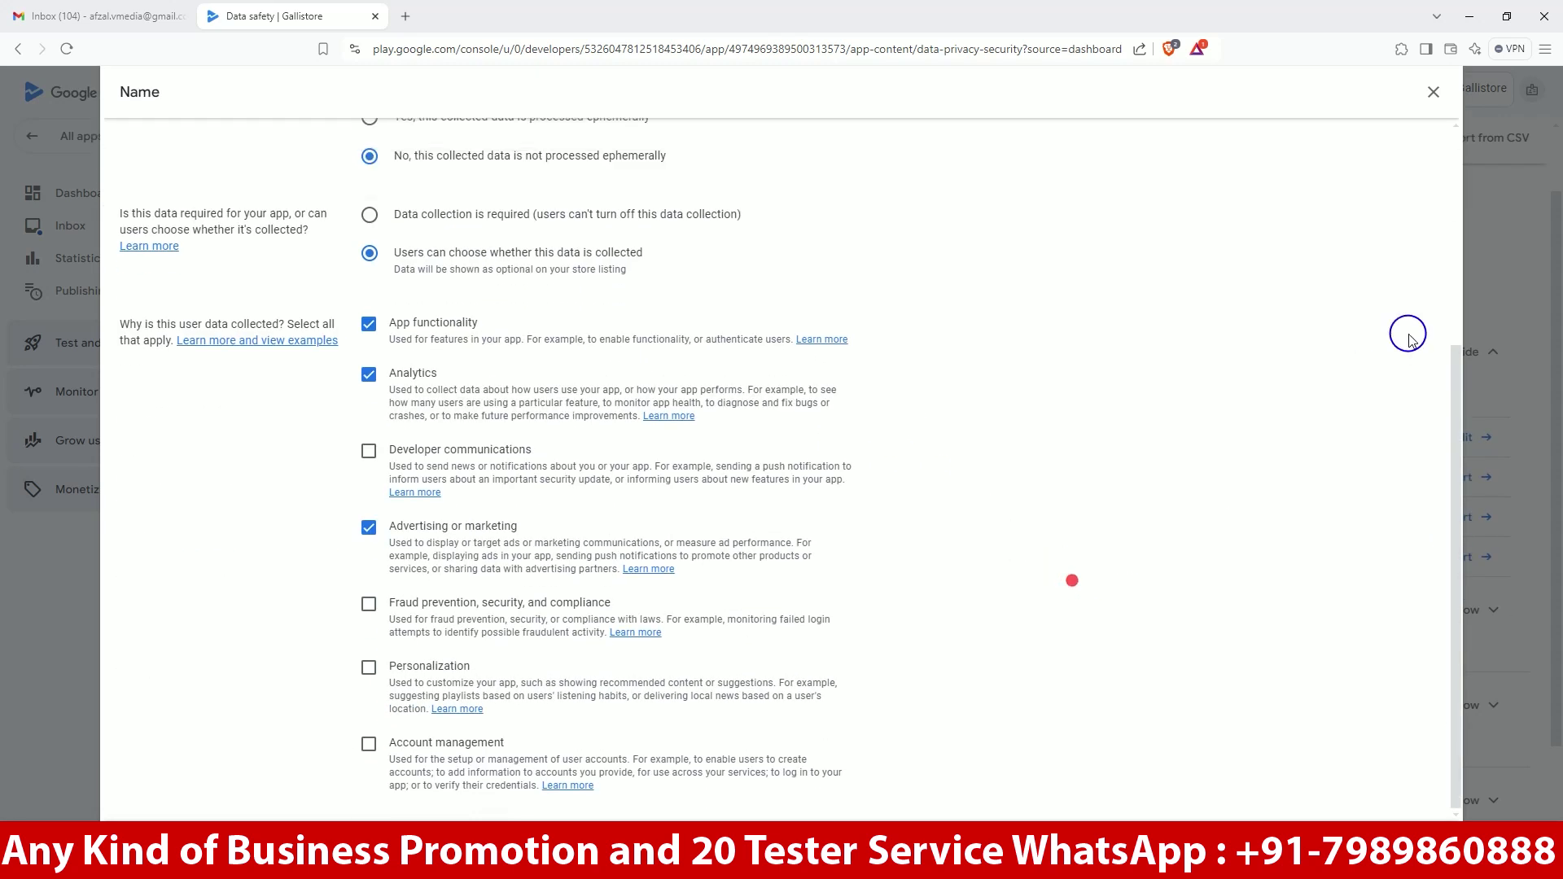
left_click(1431, 94)
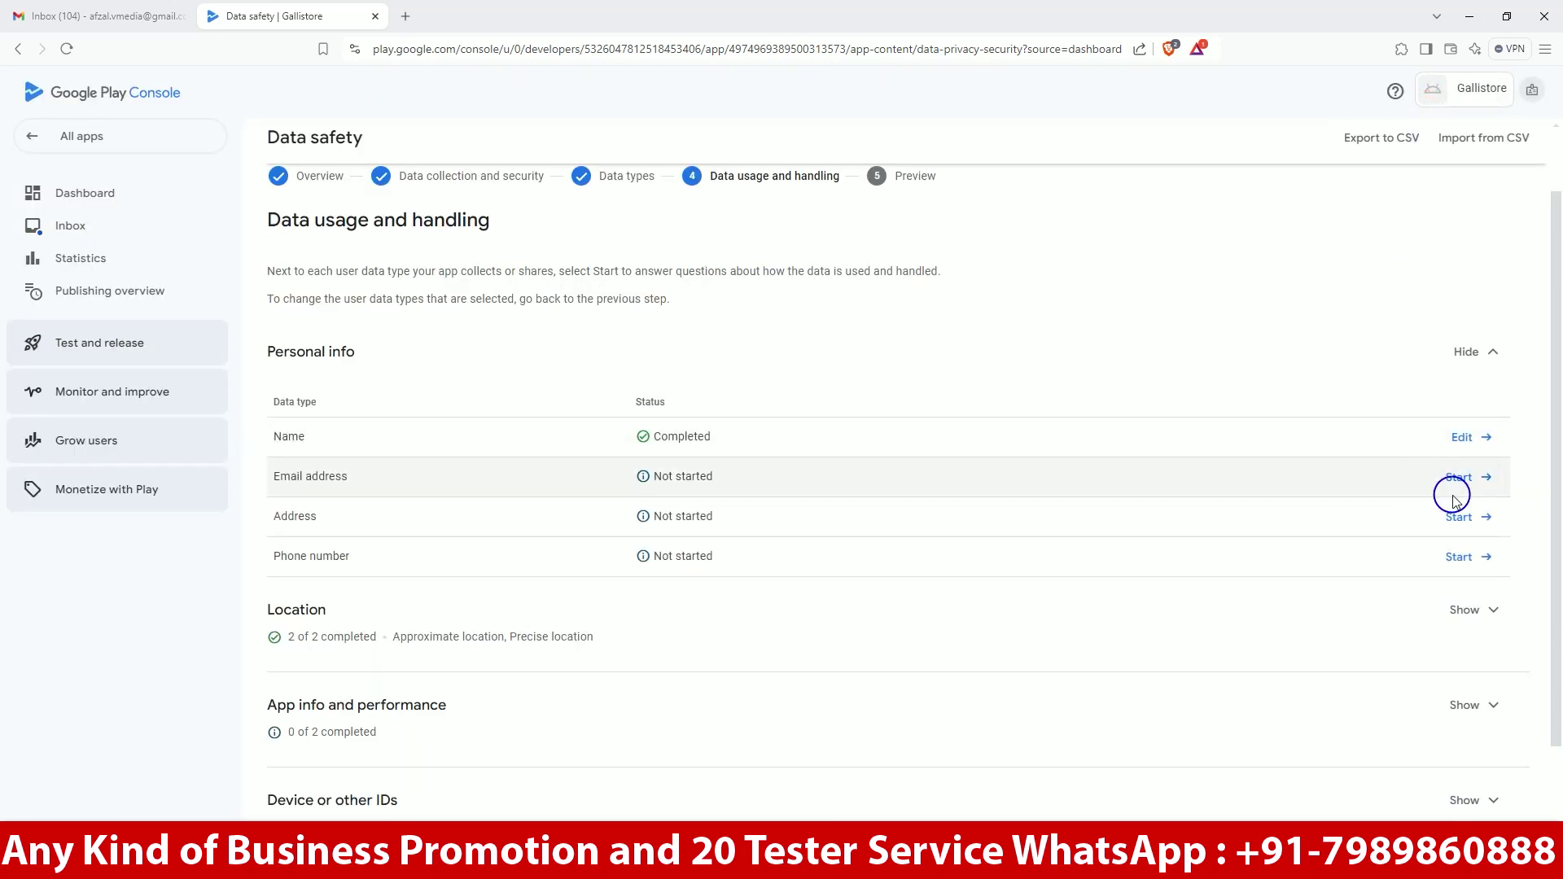
left_click(1456, 480)
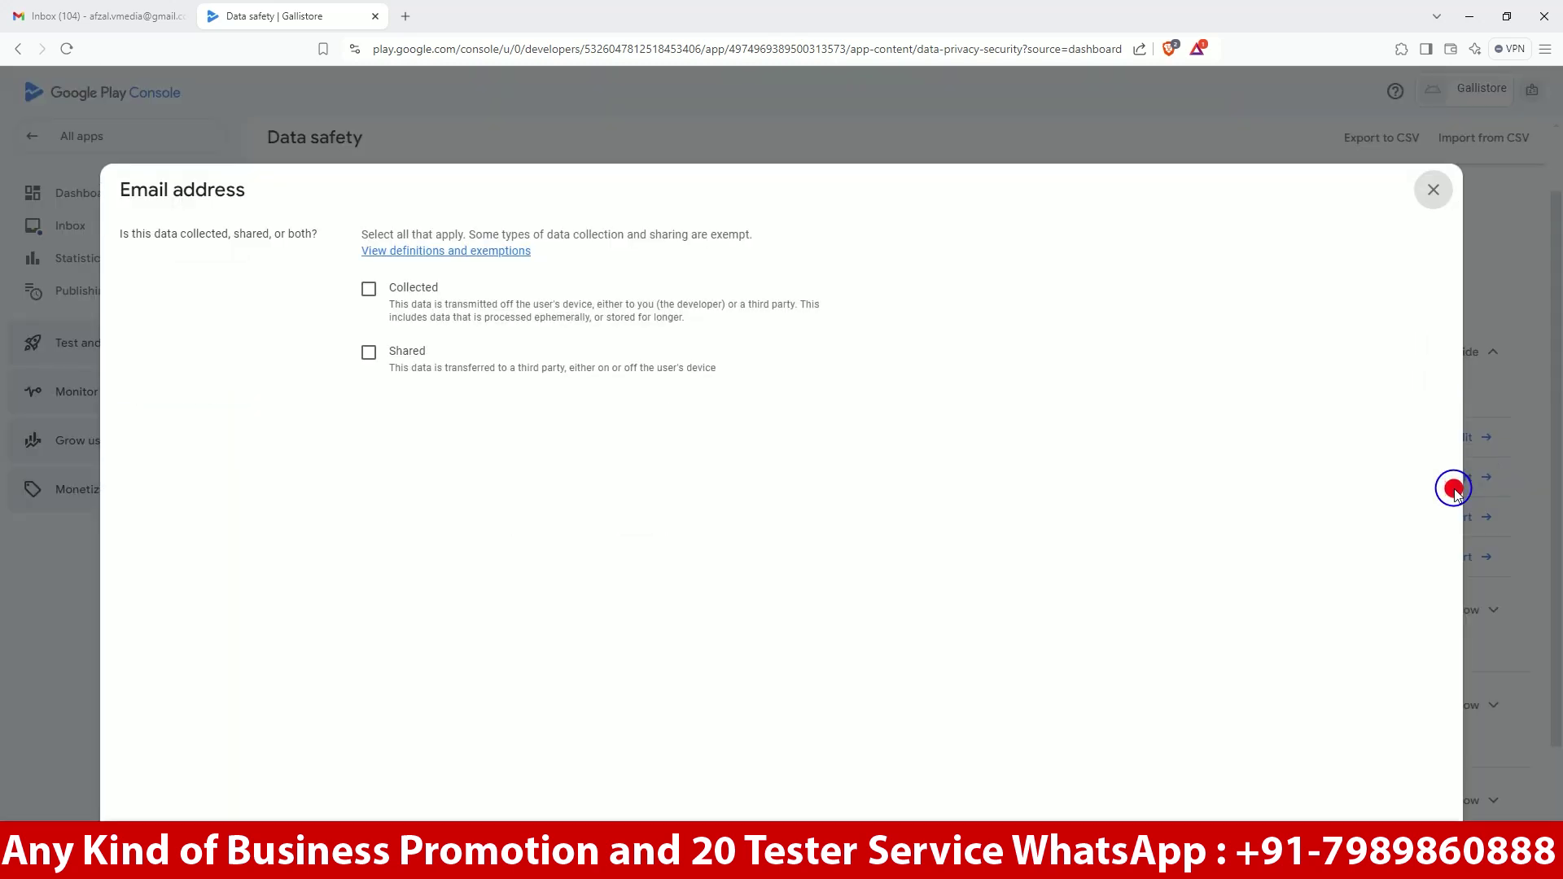
Answer Email address as collected, not ephemeral, optional, for app functionality, analytics and advertising, and save
left_click(368, 293)
left_click(369, 579)
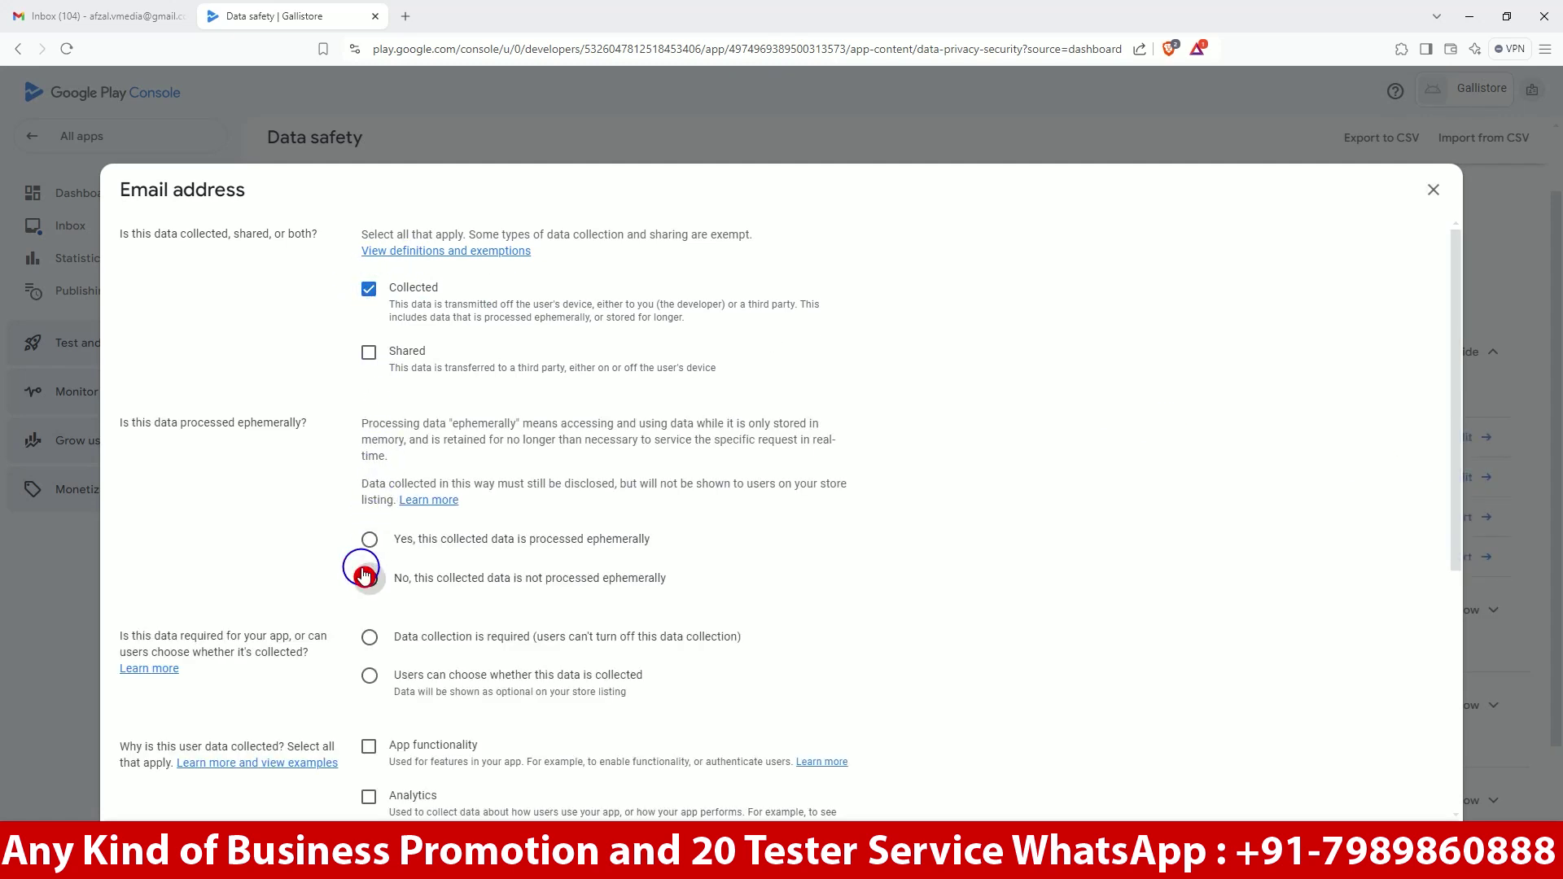
left_click(369, 677)
scroll(565, 551, "down", 4)
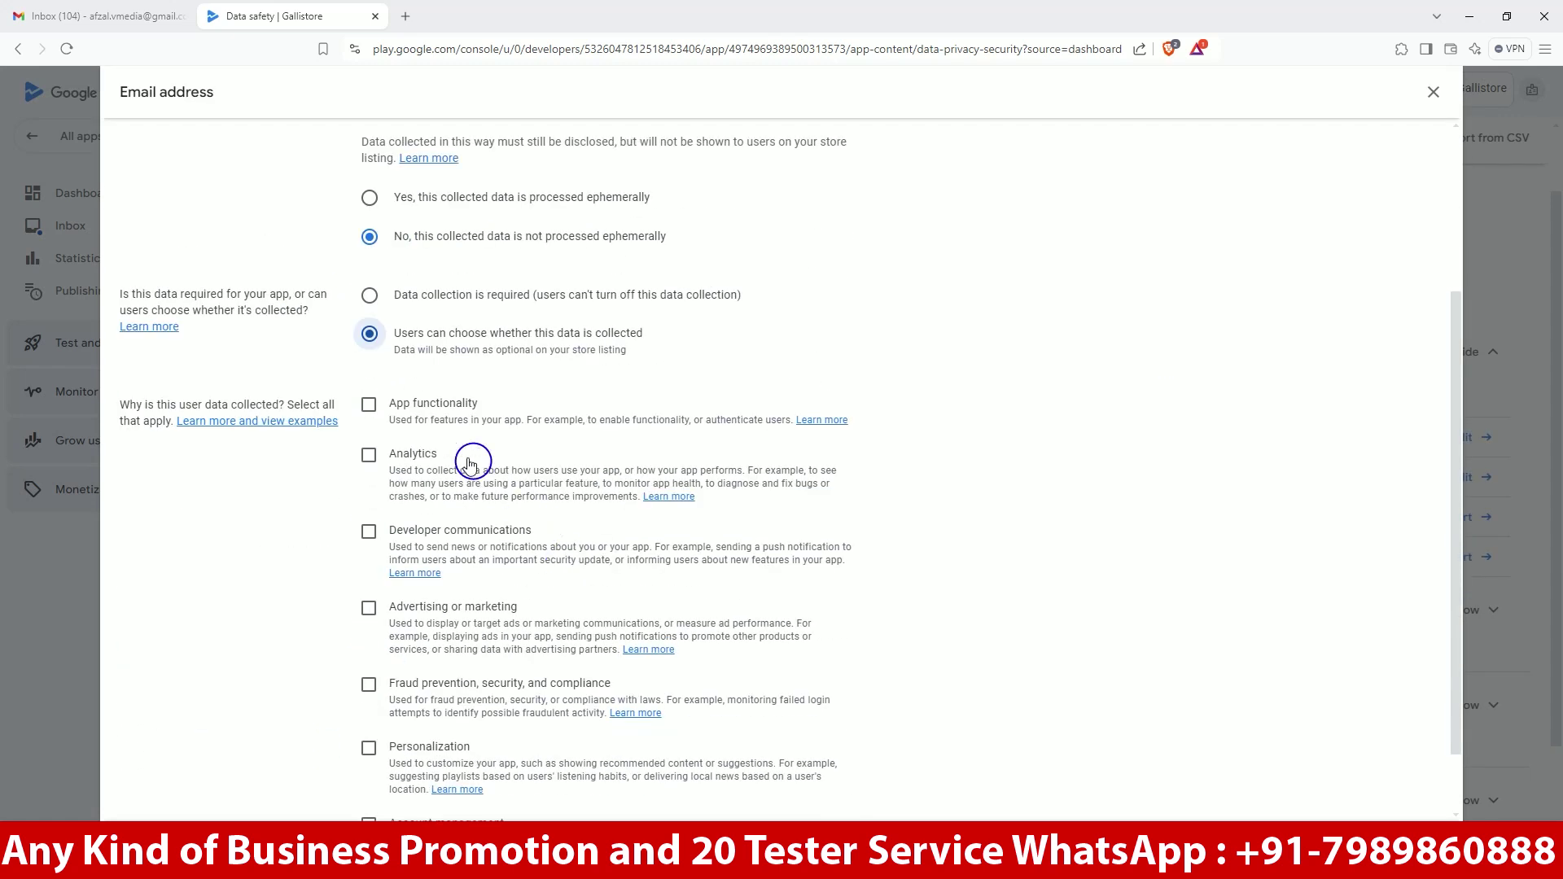
left_click(369, 407)
left_click(369, 454)
left_click(369, 607)
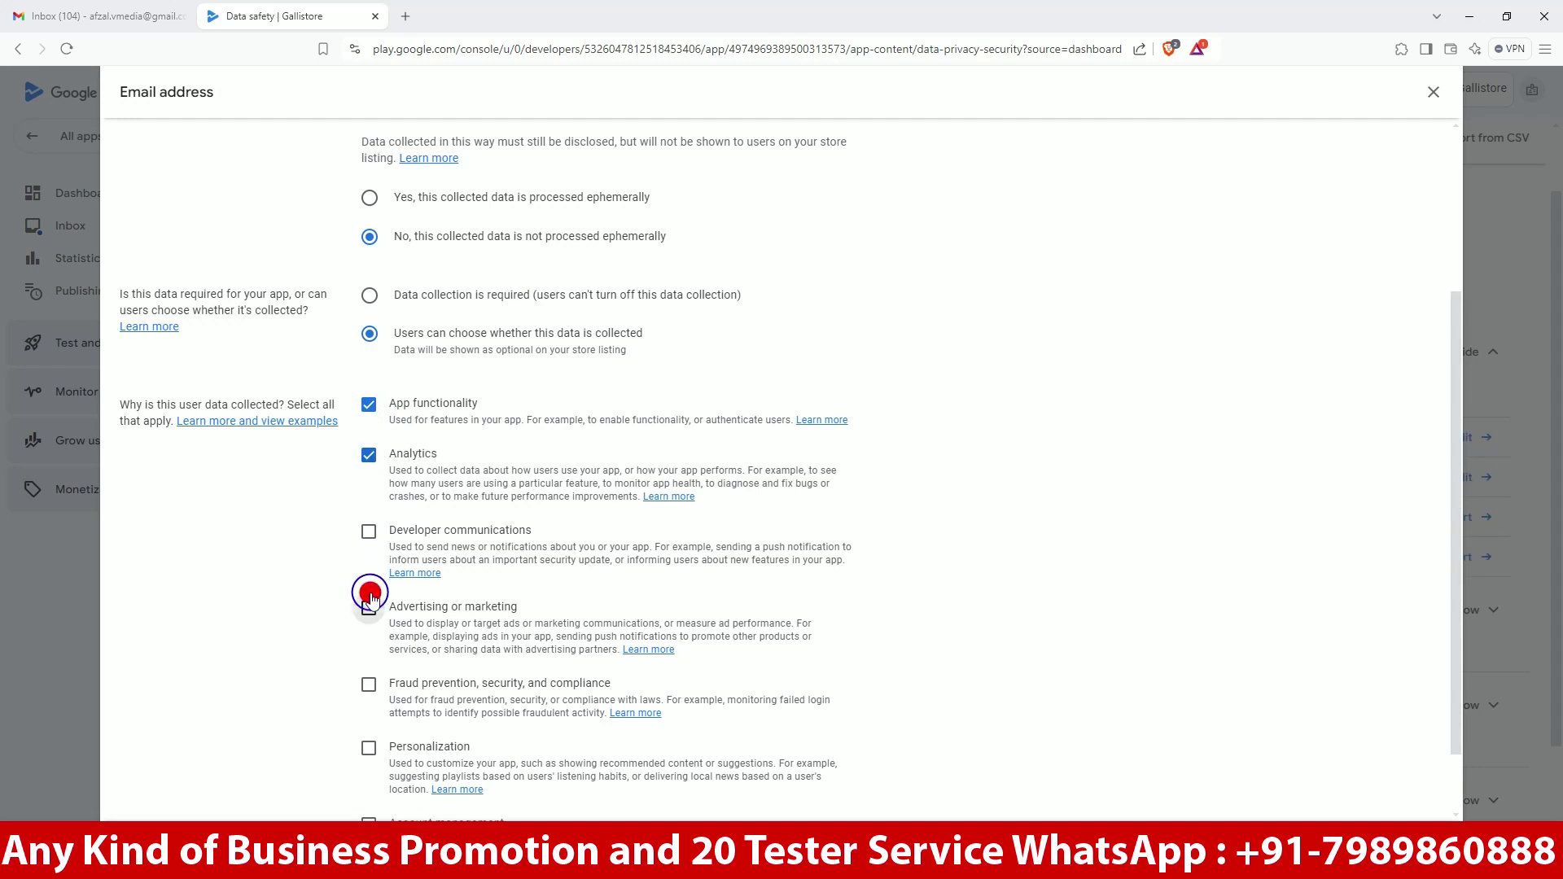
left_click(1370, 784)
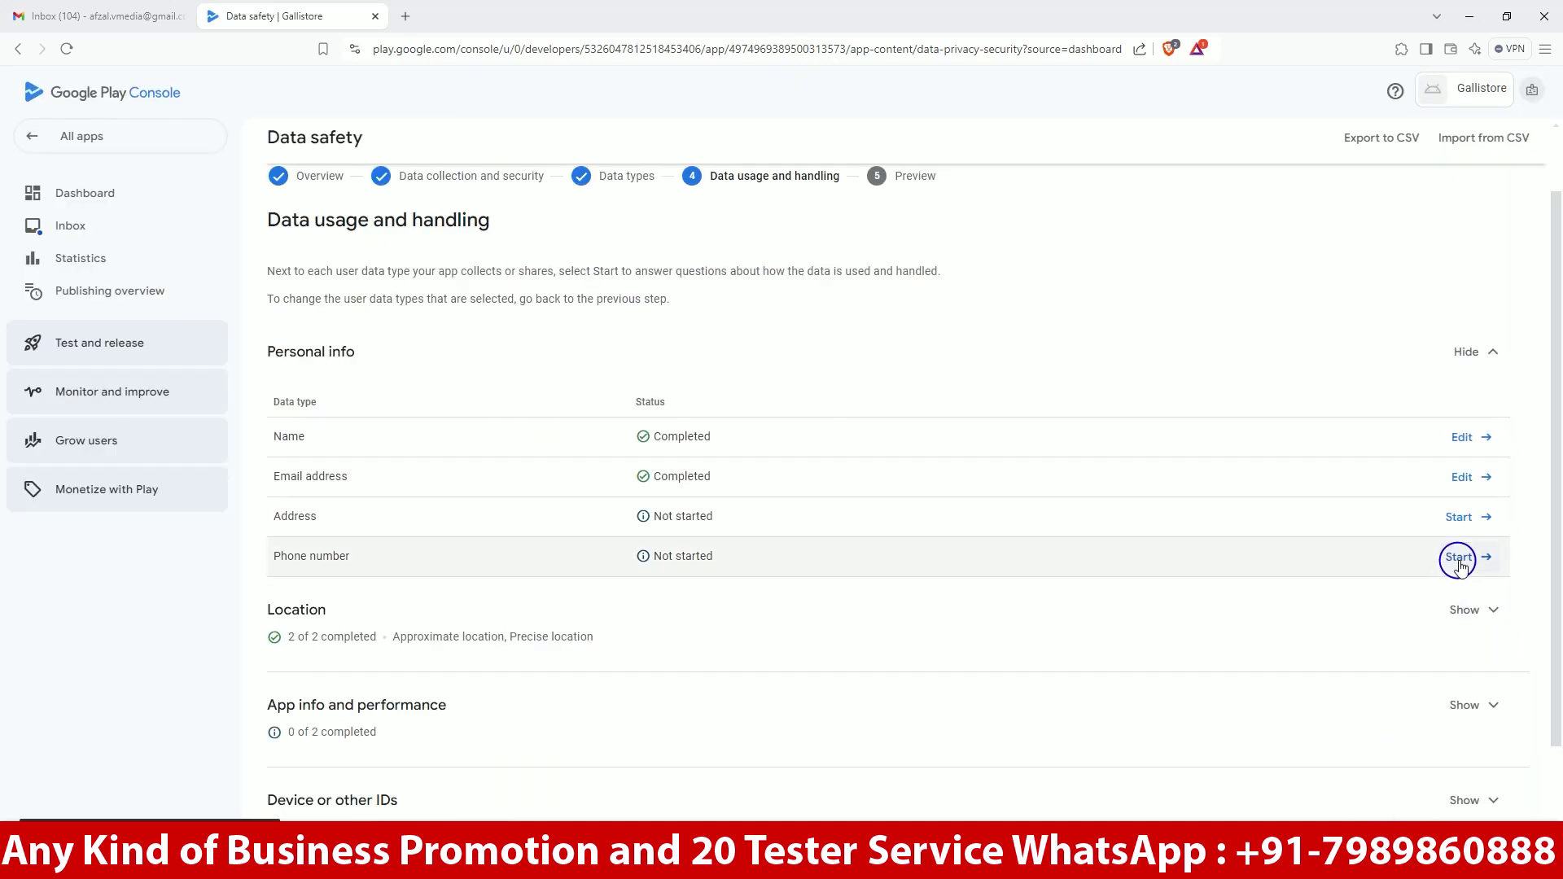
Declare address as collected, not ephemeral, optional, and used for app functionality, analytics and advertising
left_click(1460, 518)
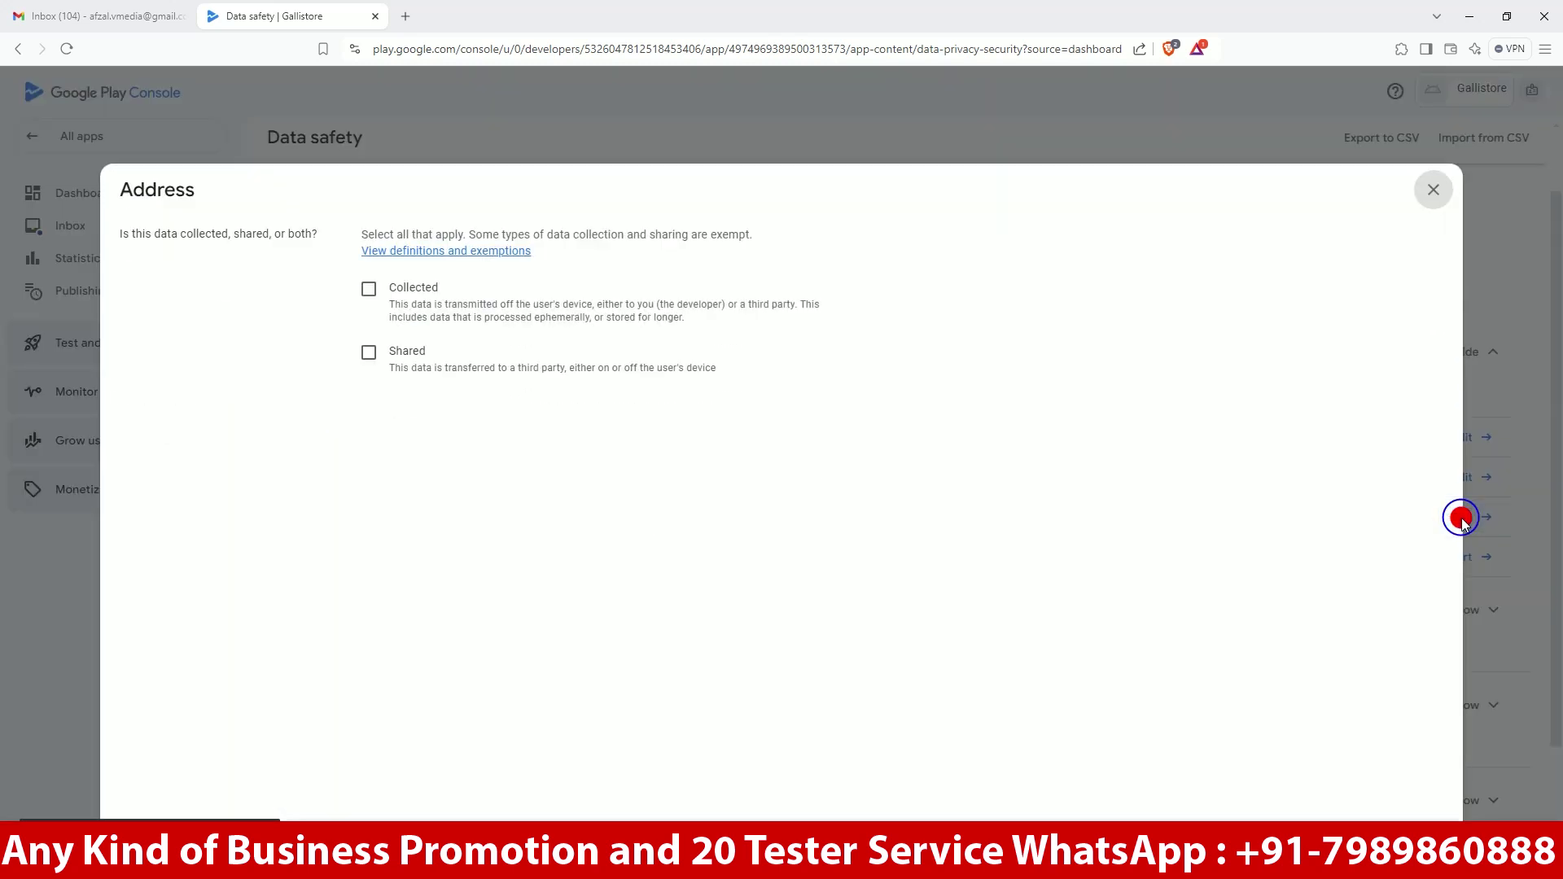
left_click(369, 300)
left_click(369, 578)
left_click(368, 676)
left_click(369, 796)
left_click(369, 745)
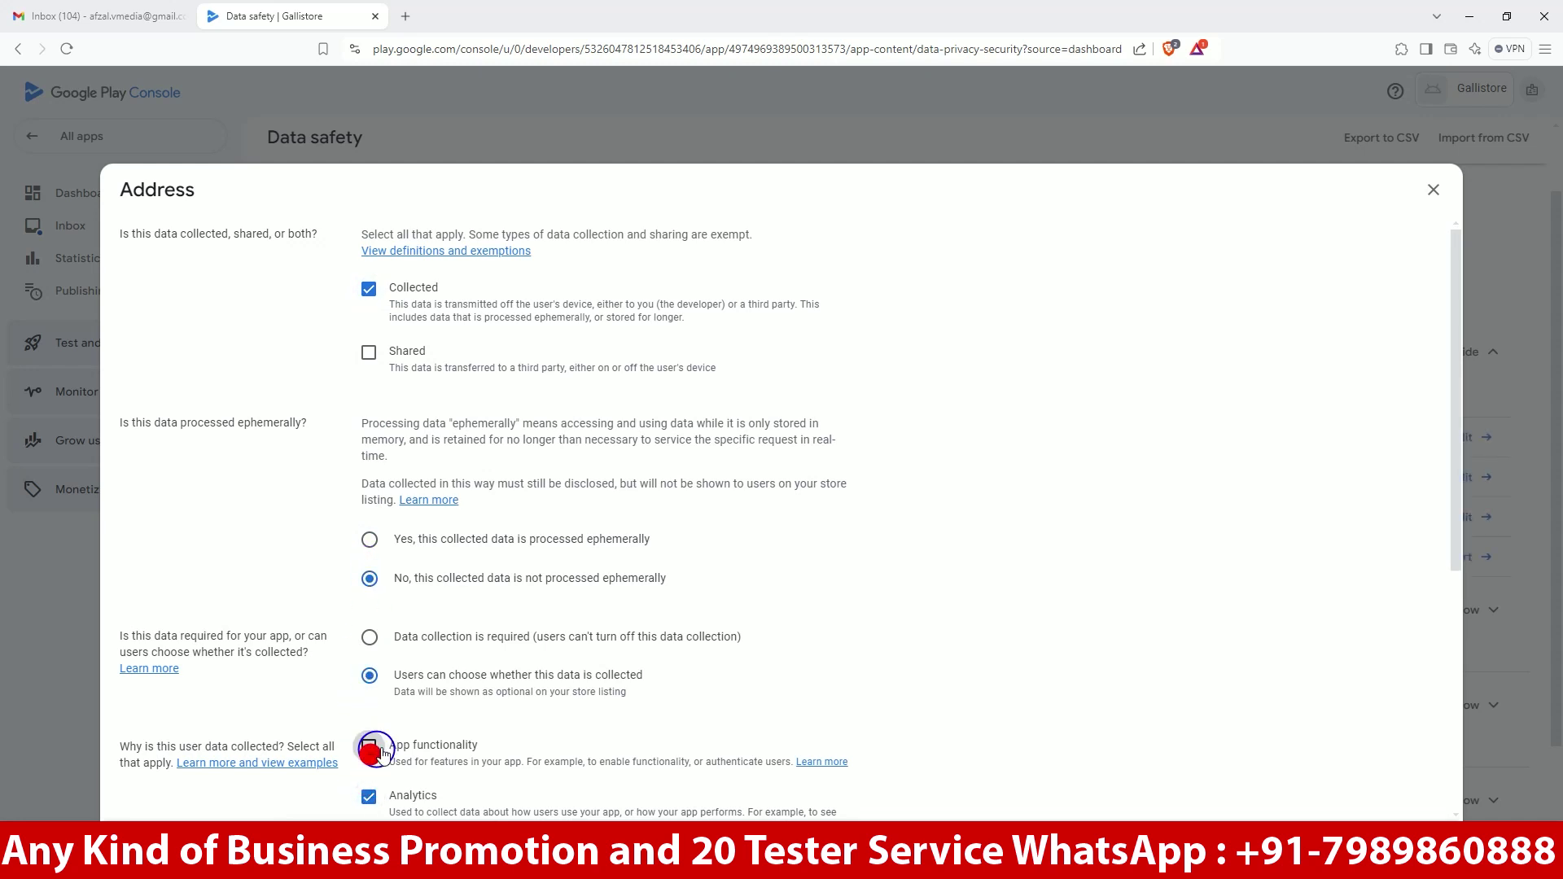
scroll(557, 552, "down", 1)
scroll(557, 551, "down", 3)
left_click(368, 607)
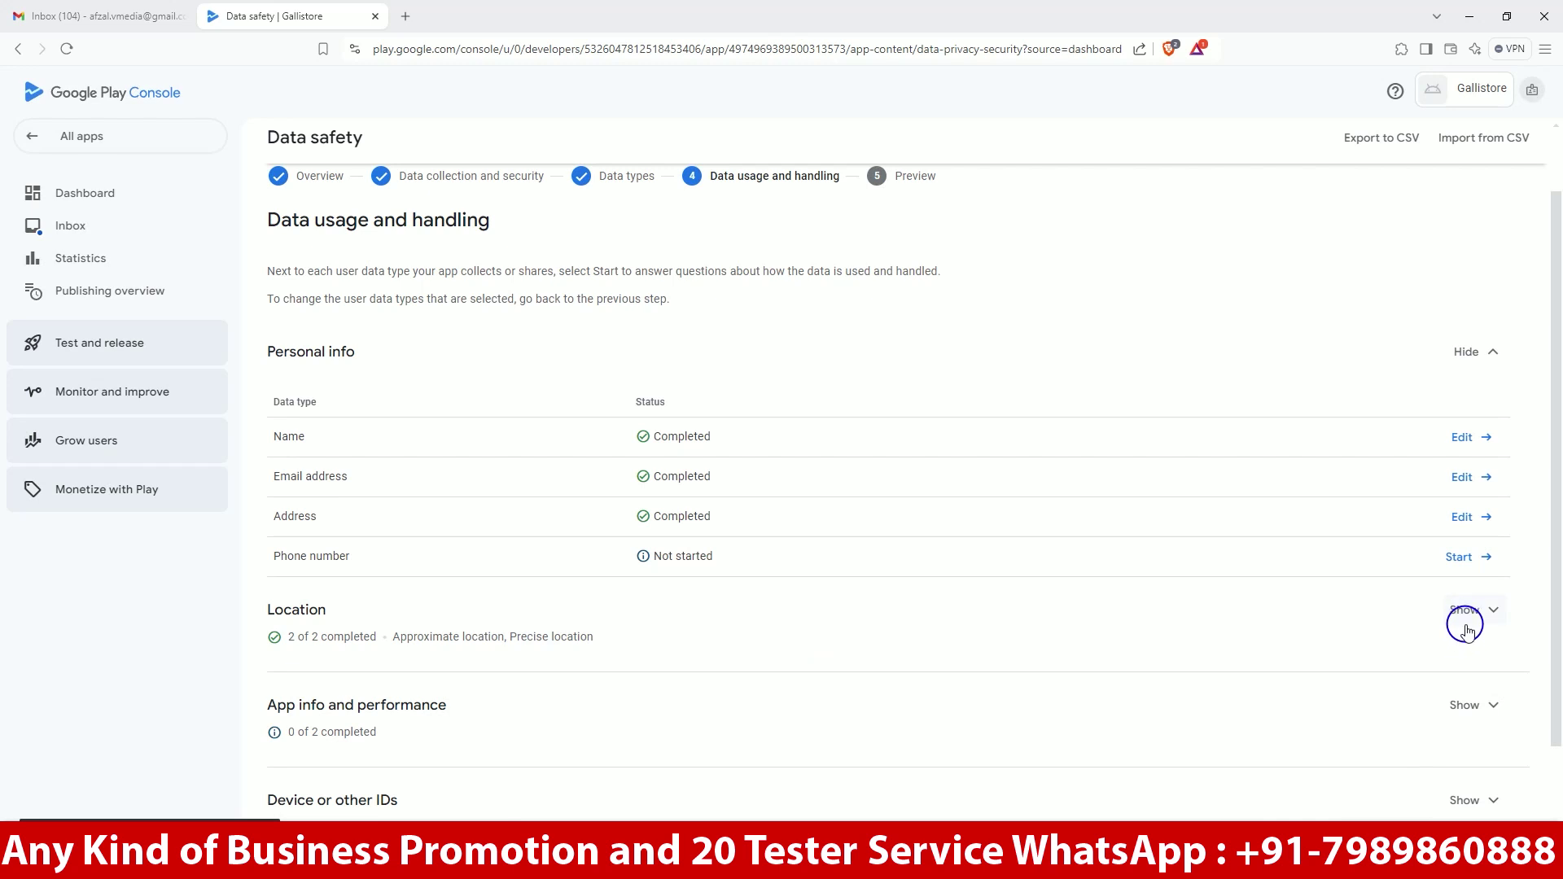
left_click(1464, 556)
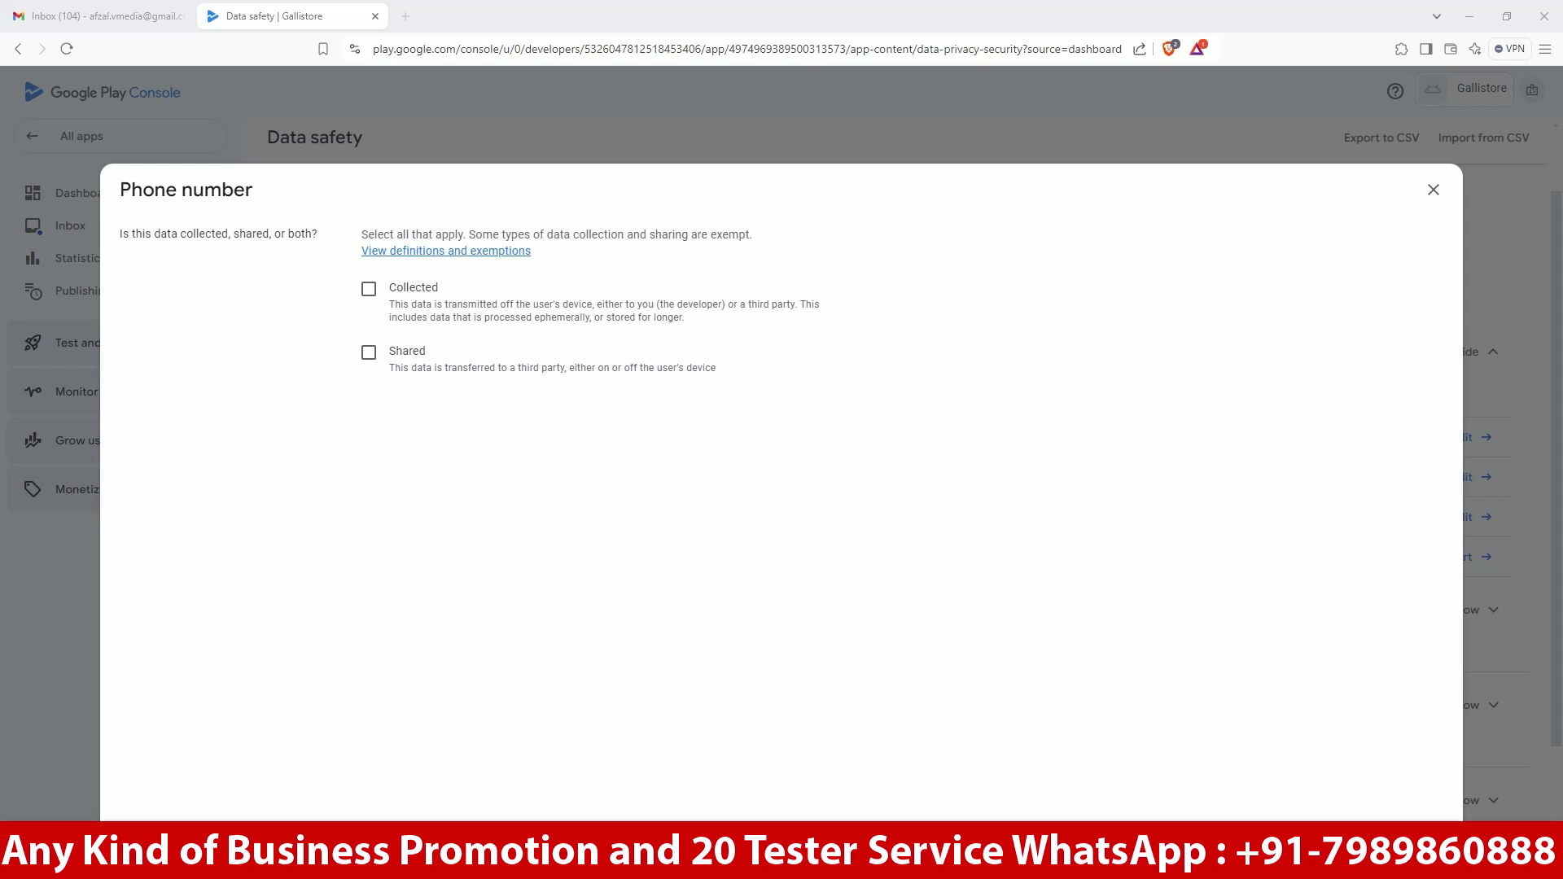
Declare phone number as collected, optional, used for app functionality, analytics and advertising, and save
left_click(369, 297)
left_click(370, 577)
left_click(377, 680)
left_click(371, 747)
scroll(422, 562, "down", 1)
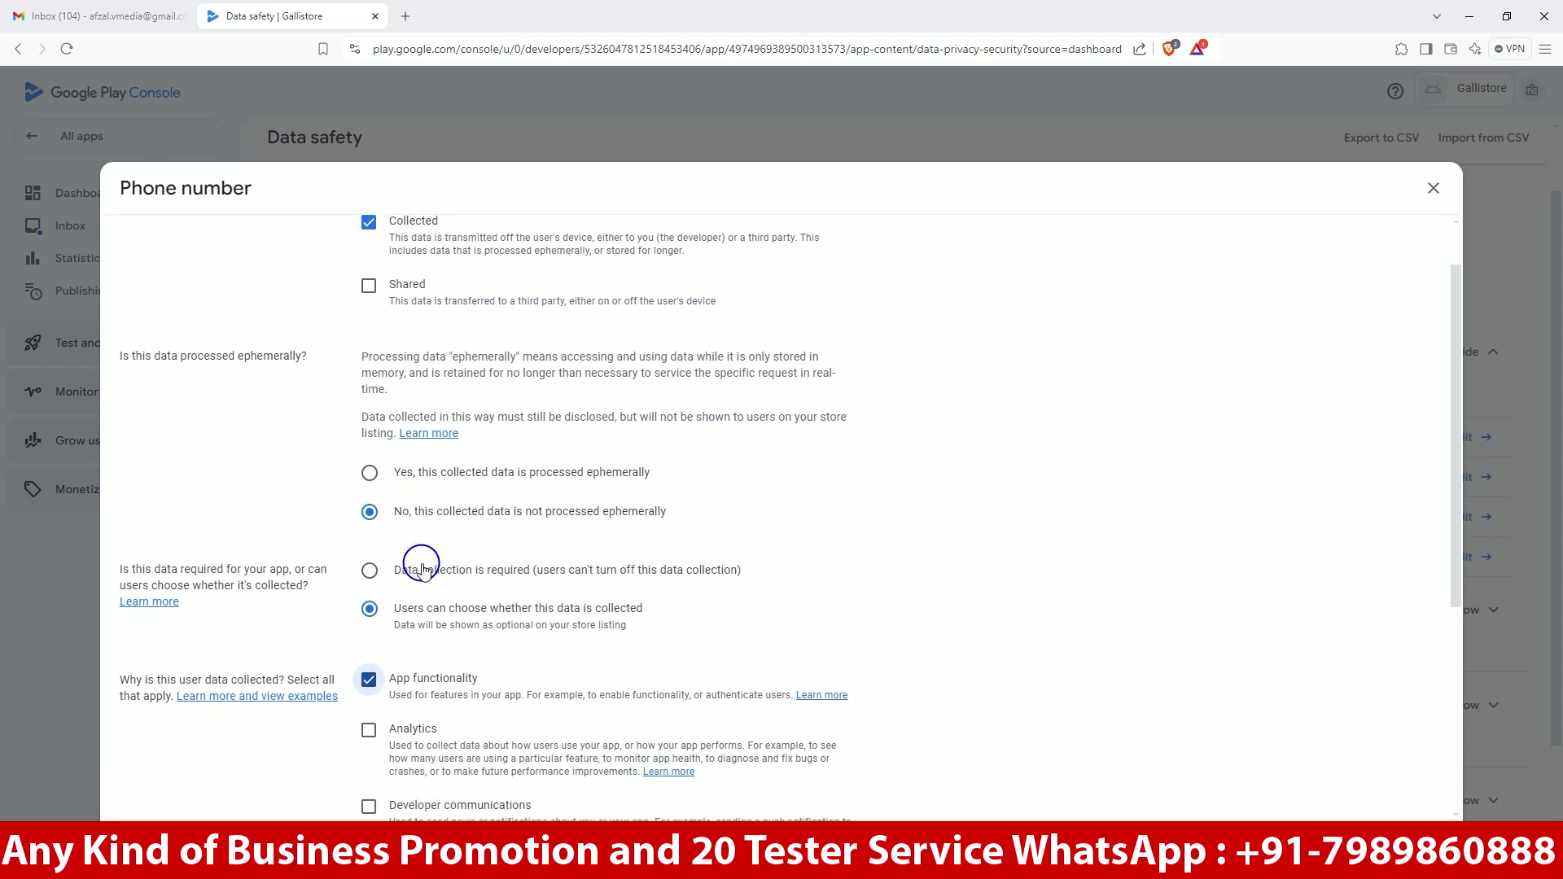
scroll(422, 564, "down", 4)
left_click(369, 459)
left_click(368, 608)
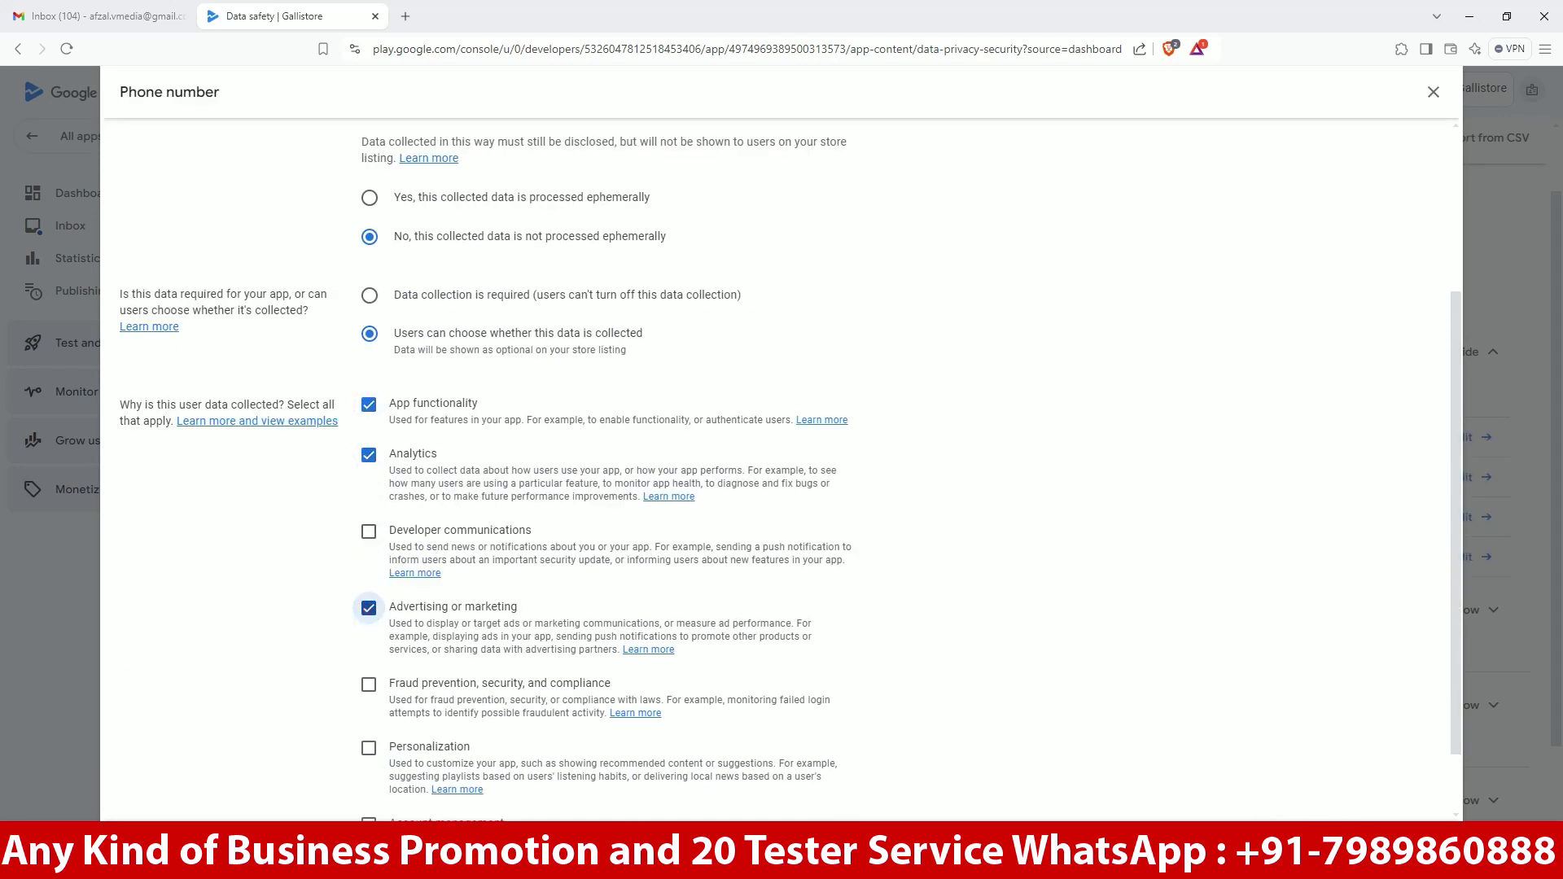
left_click(1458, 616)
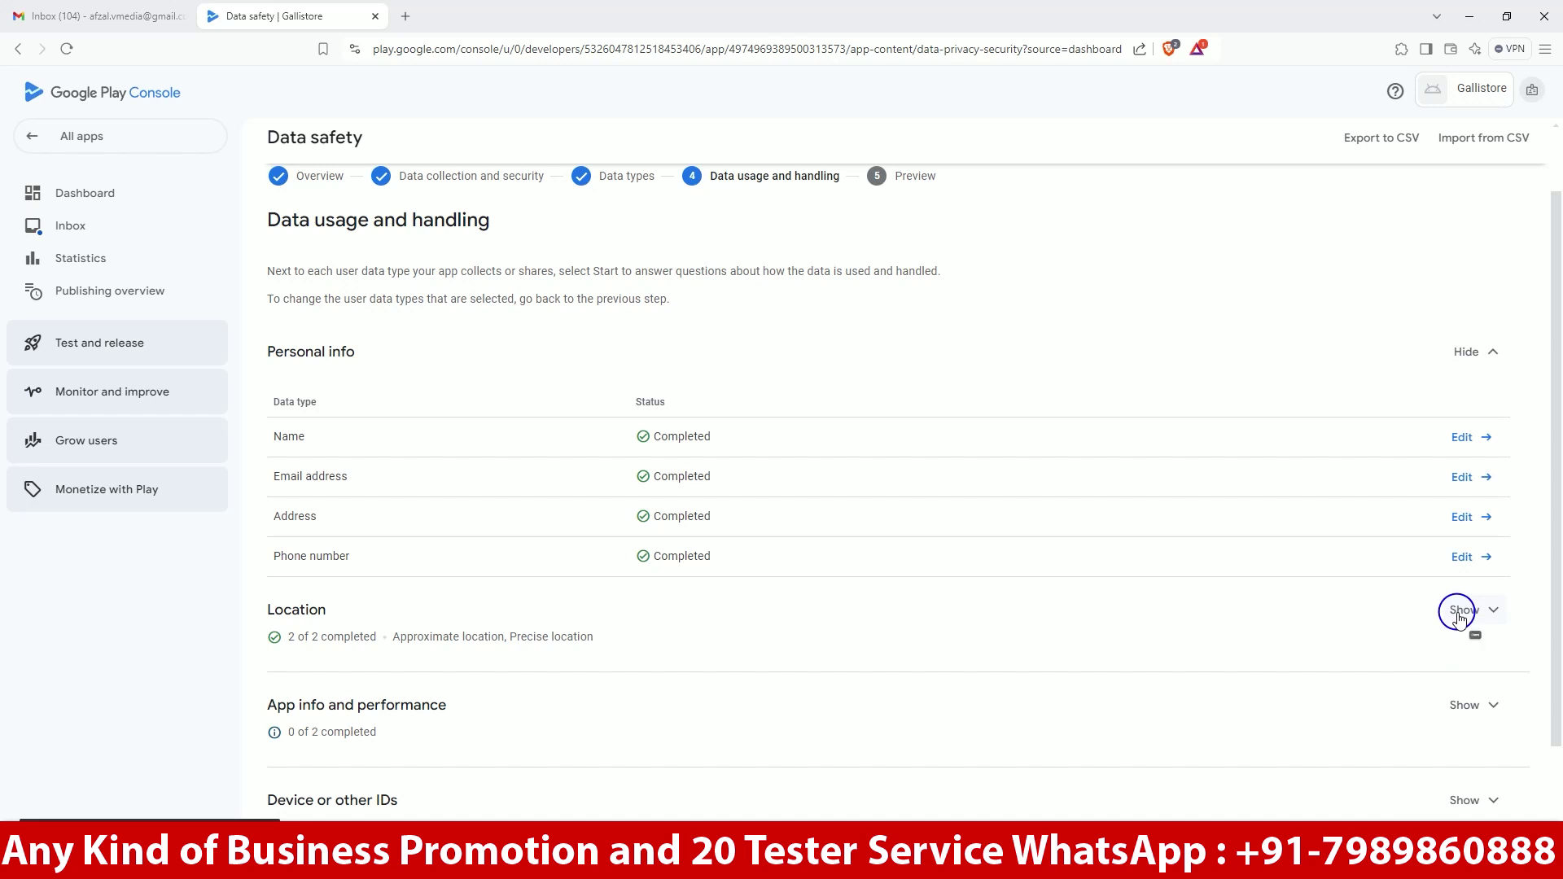
Declare crash logs as collected, optional, used for app functionality, analytics and advertising, and save
scroll(1301, 593, "down", 2)
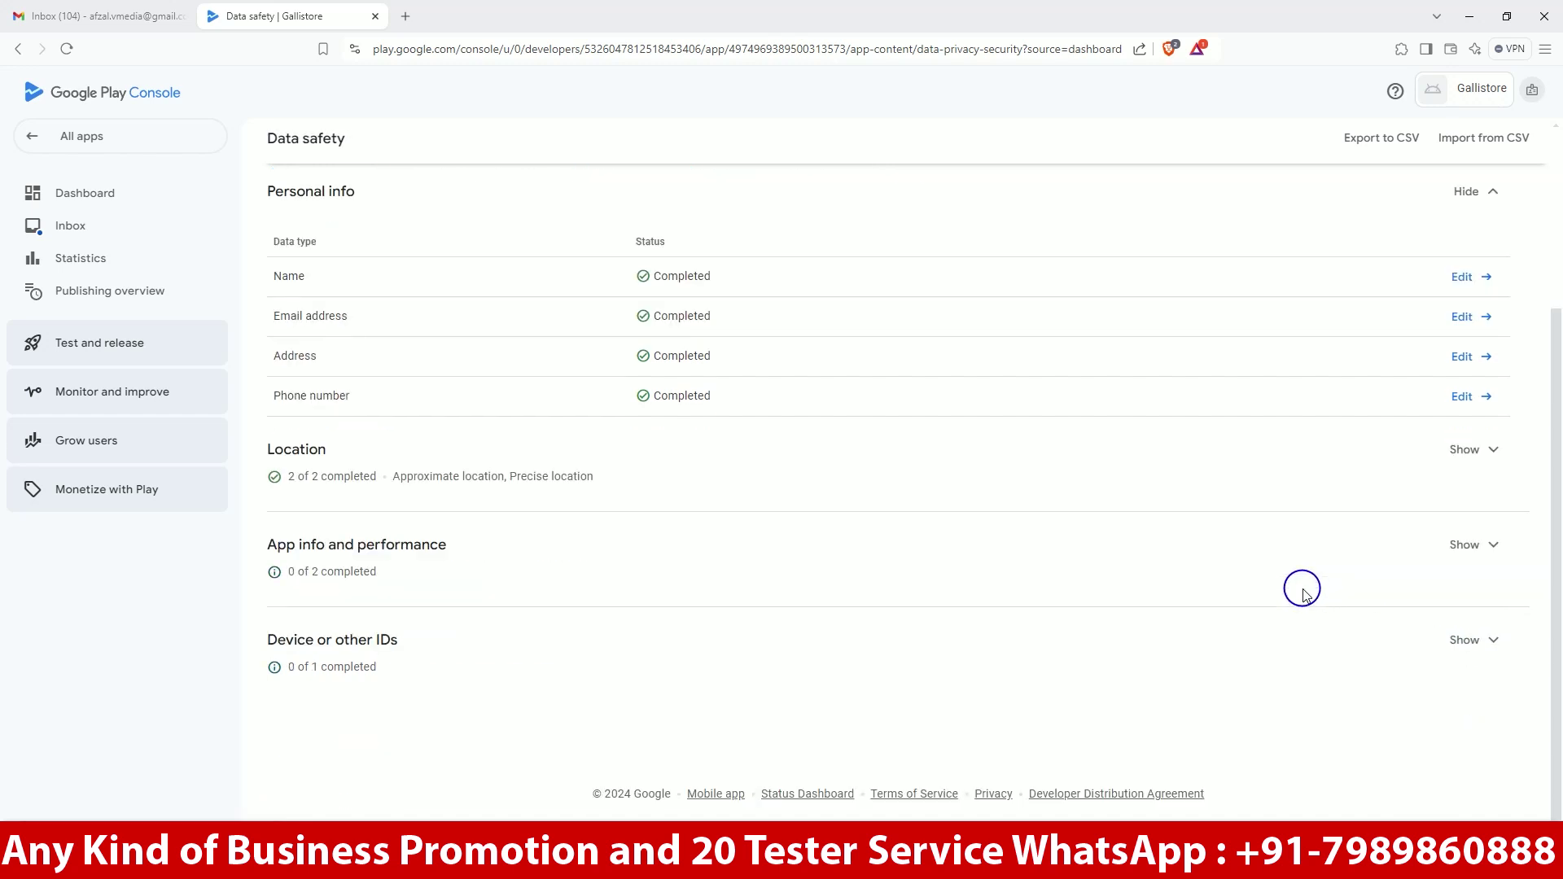
left_click(1480, 535)
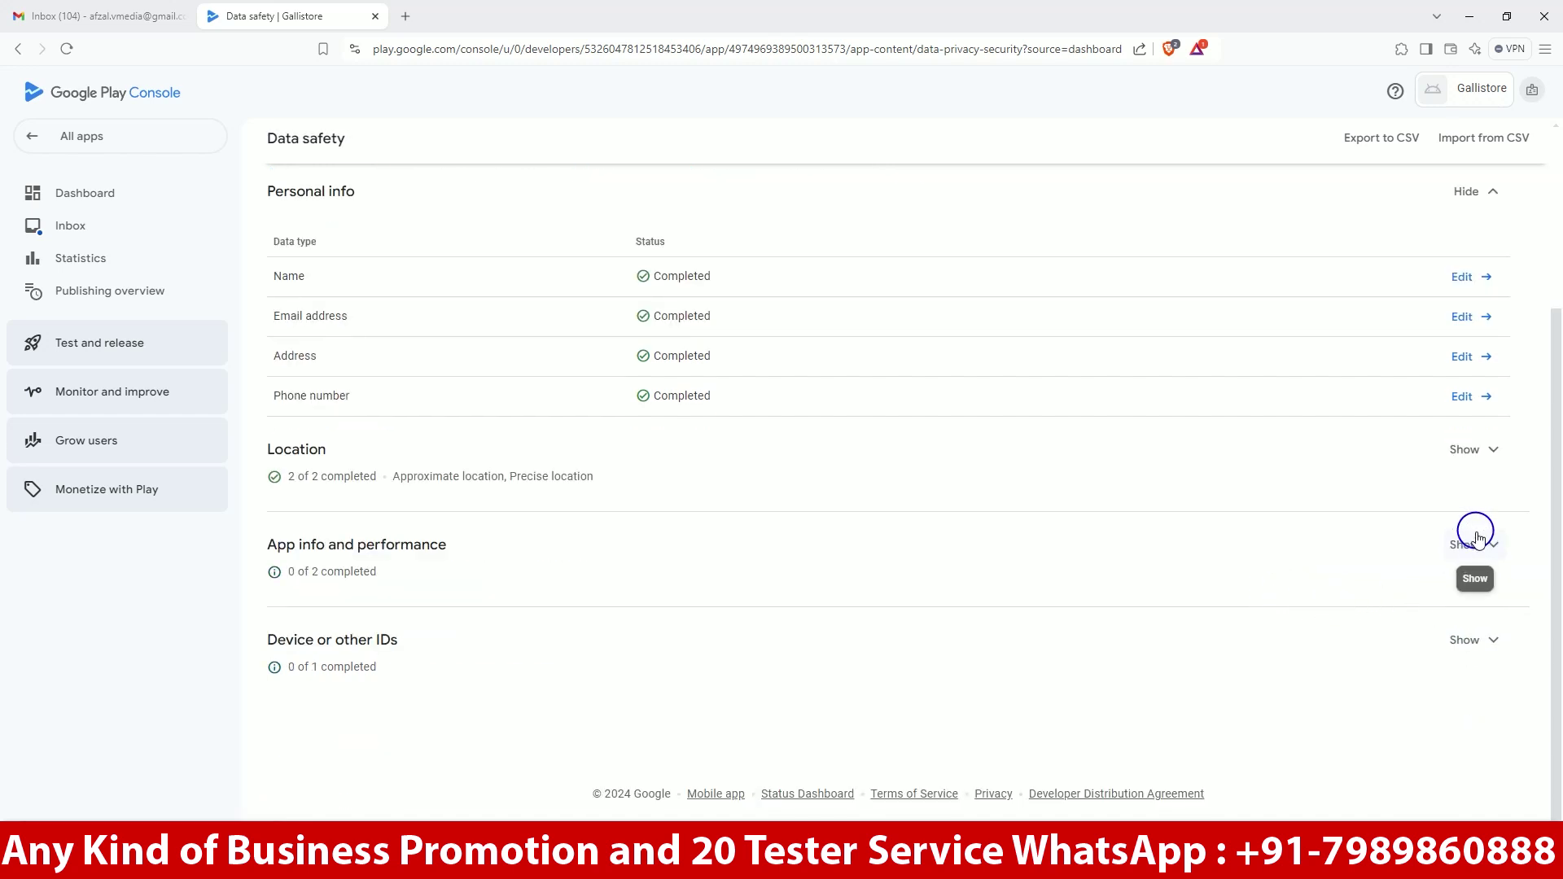
left_click(1456, 552)
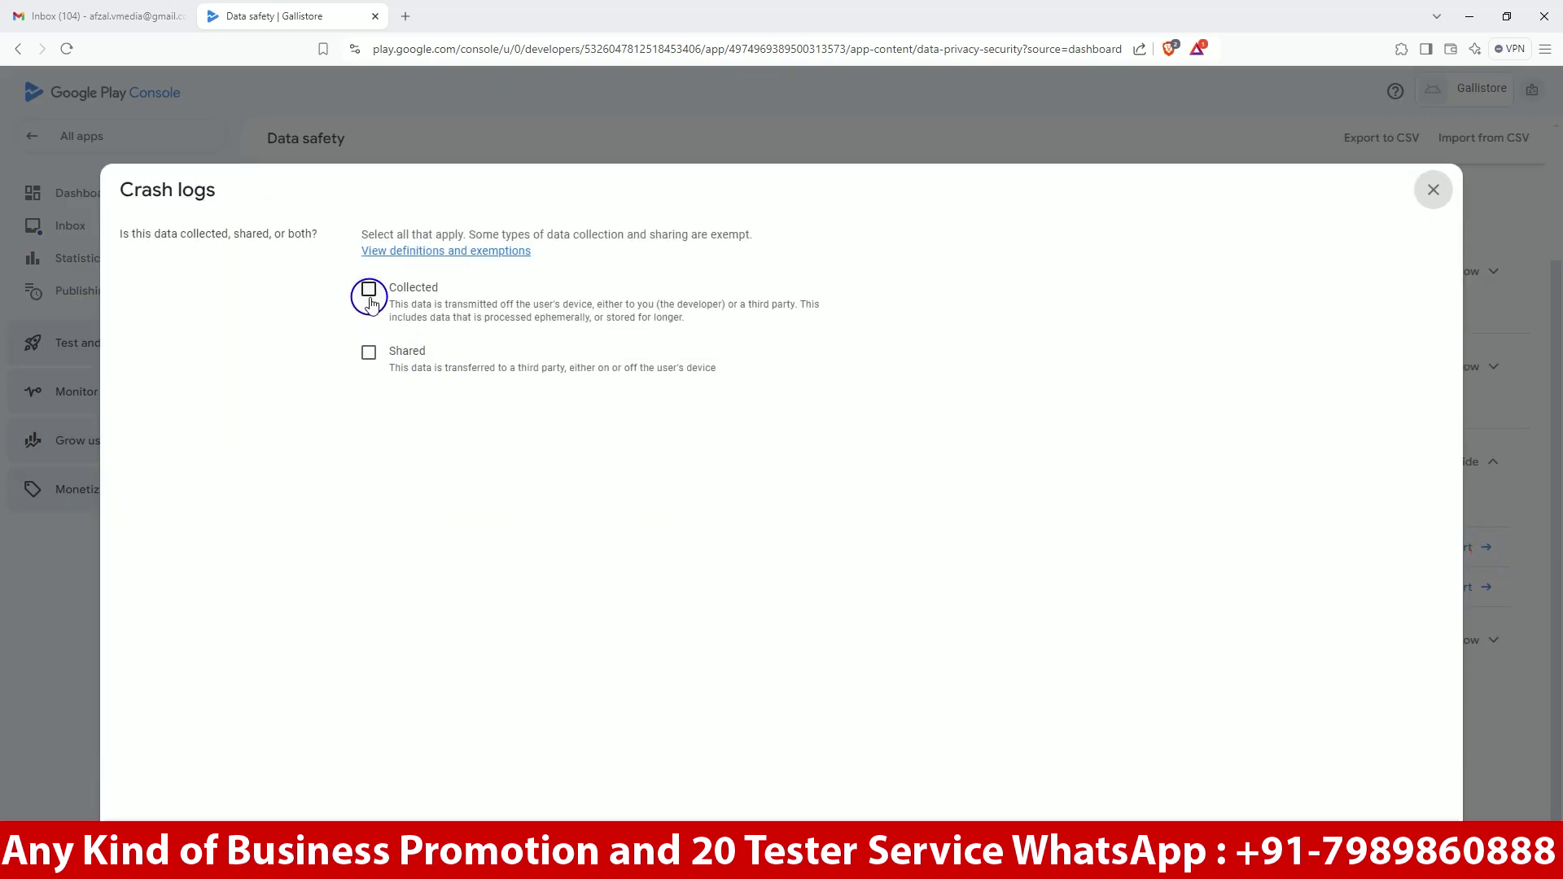
left_click(370, 298)
left_click(377, 578)
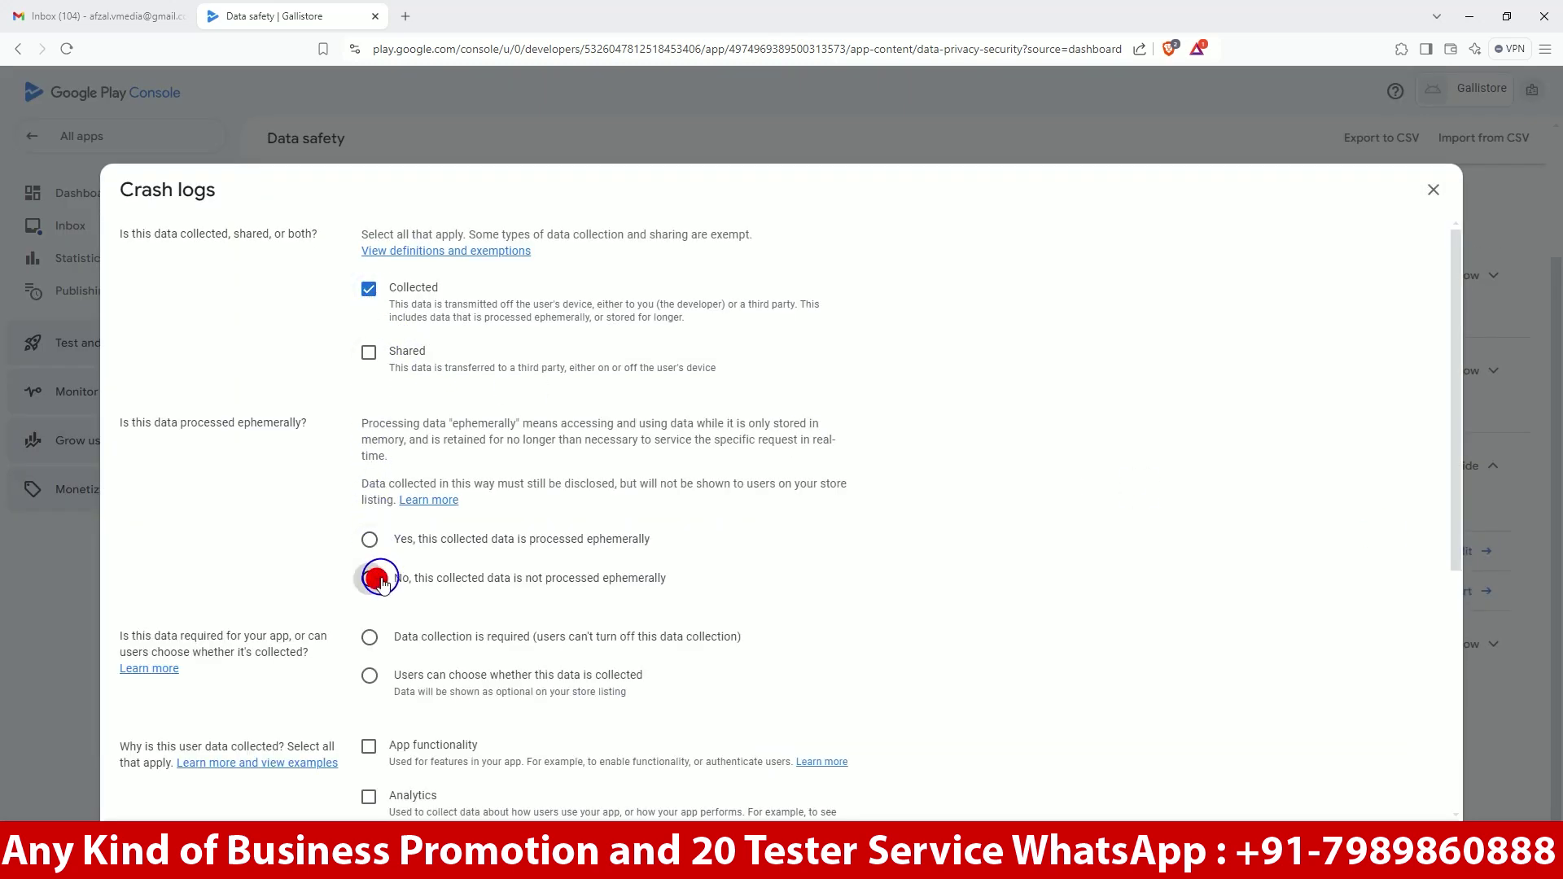
left_click(375, 676)
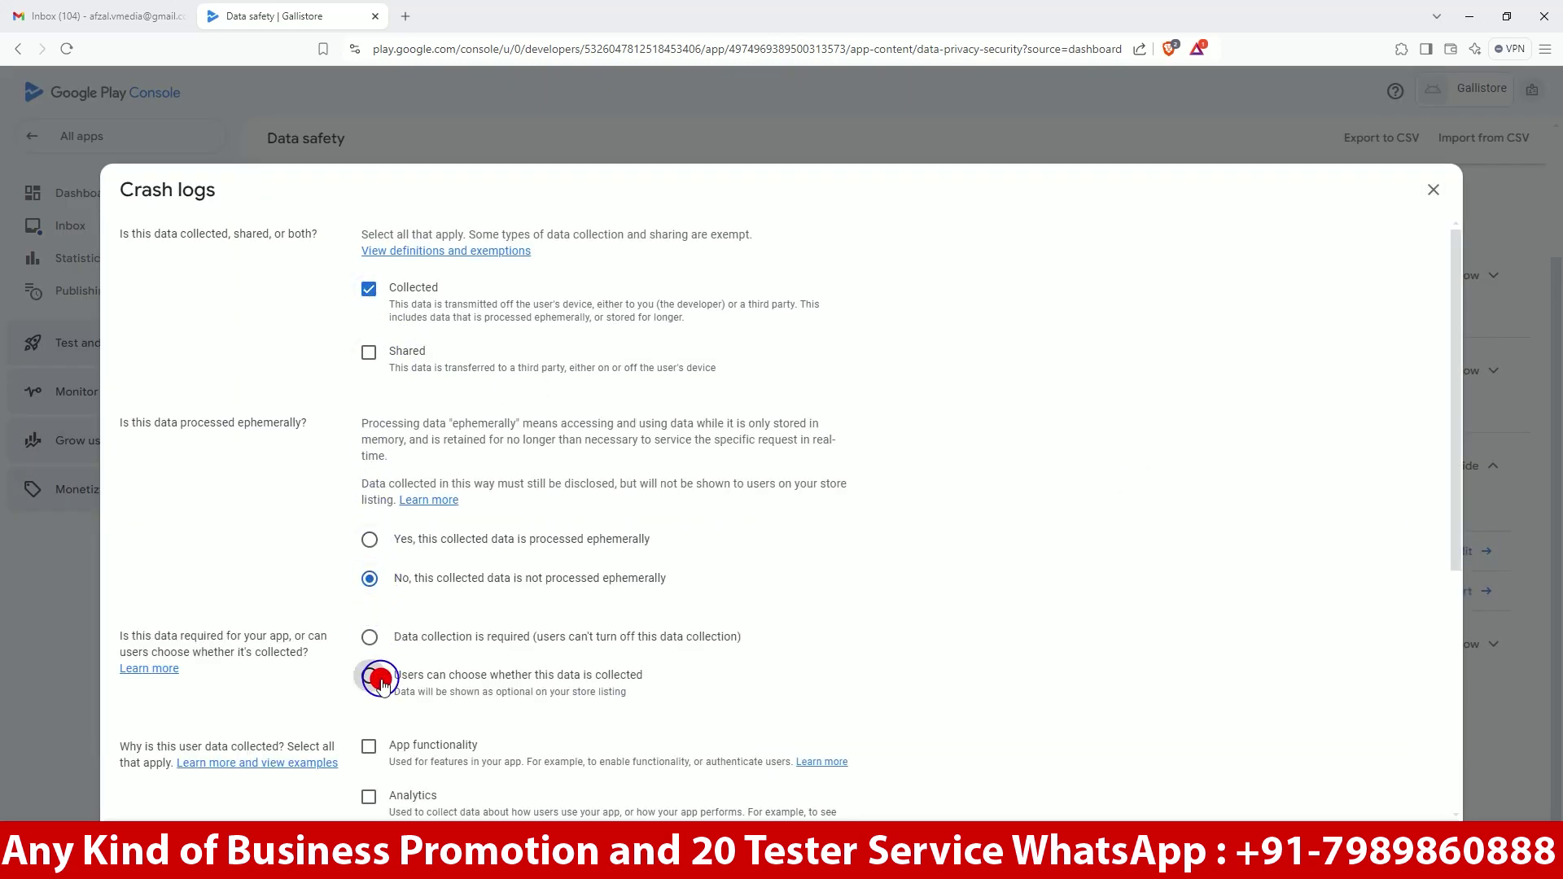
left_click(371, 761)
left_click(370, 797)
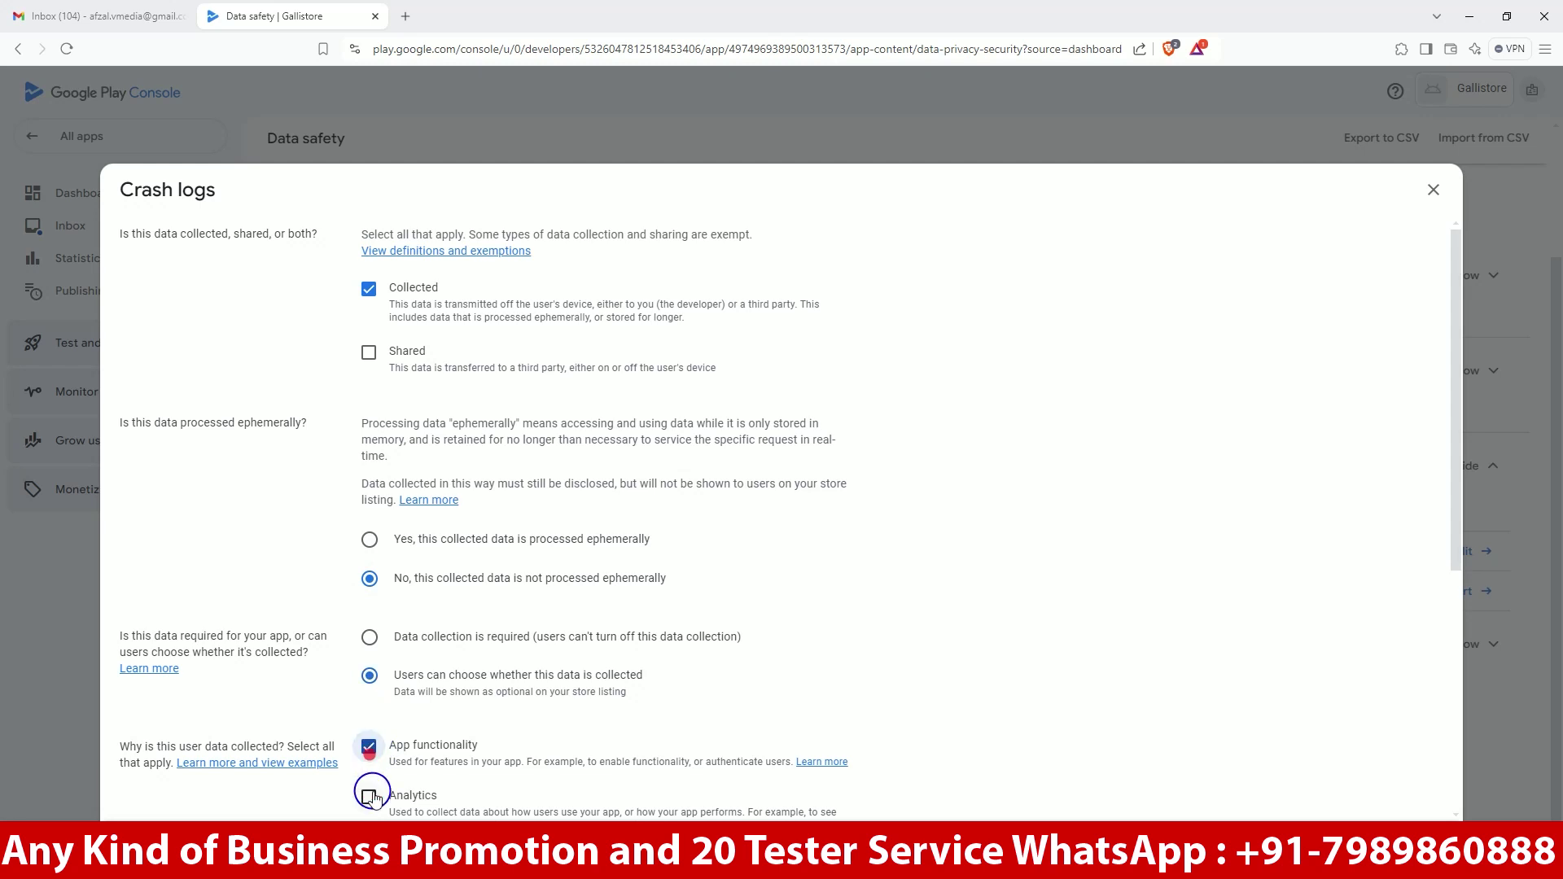
scroll(377, 590, "down", 2)
scroll(378, 600, "down", 1)
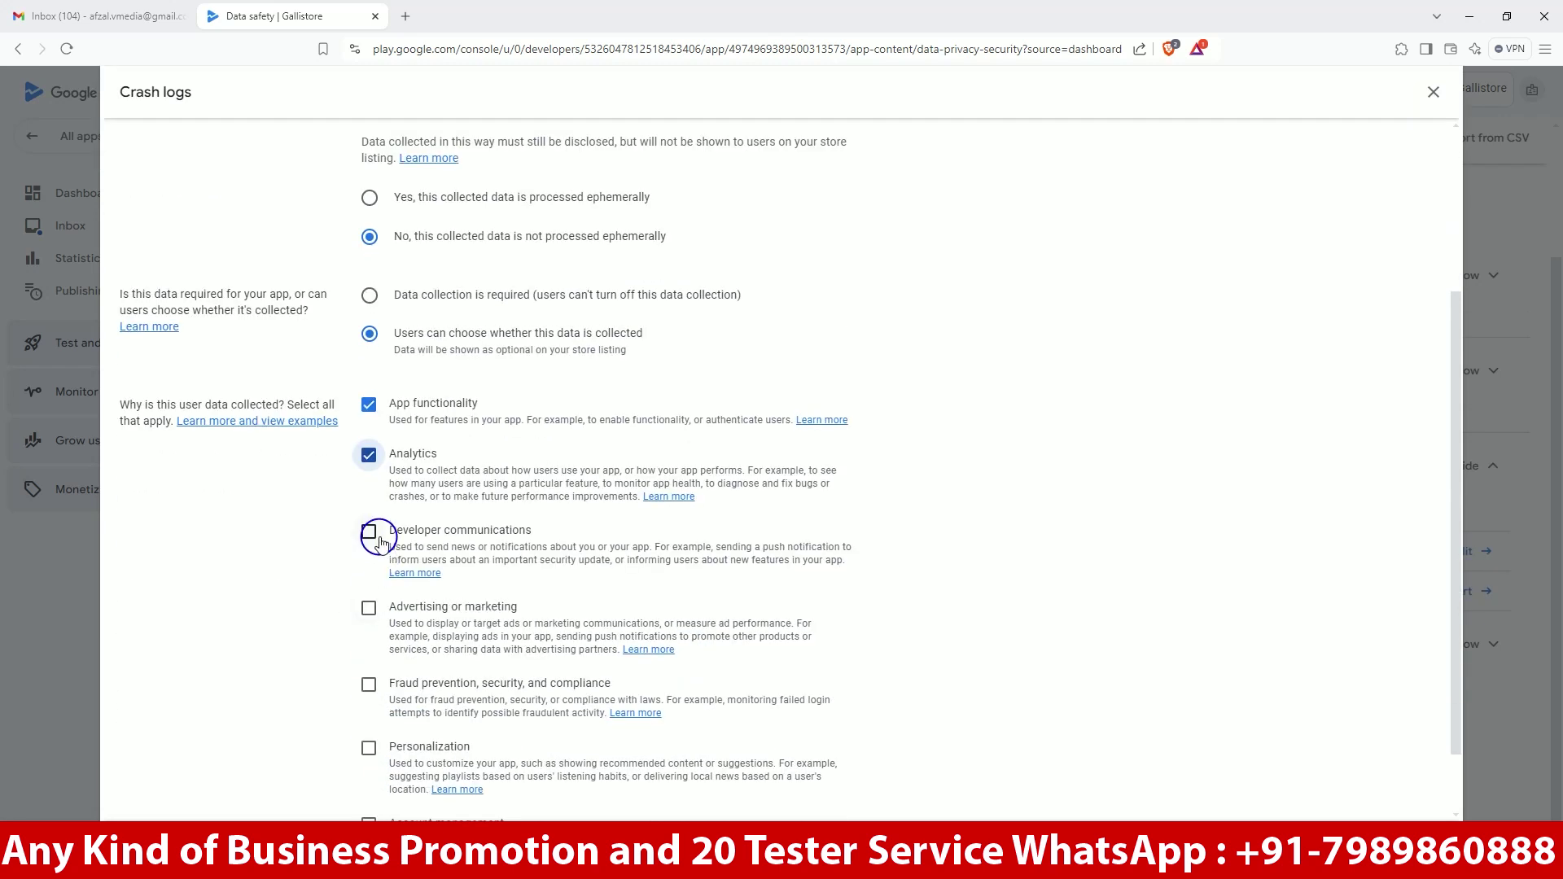
left_click(367, 607)
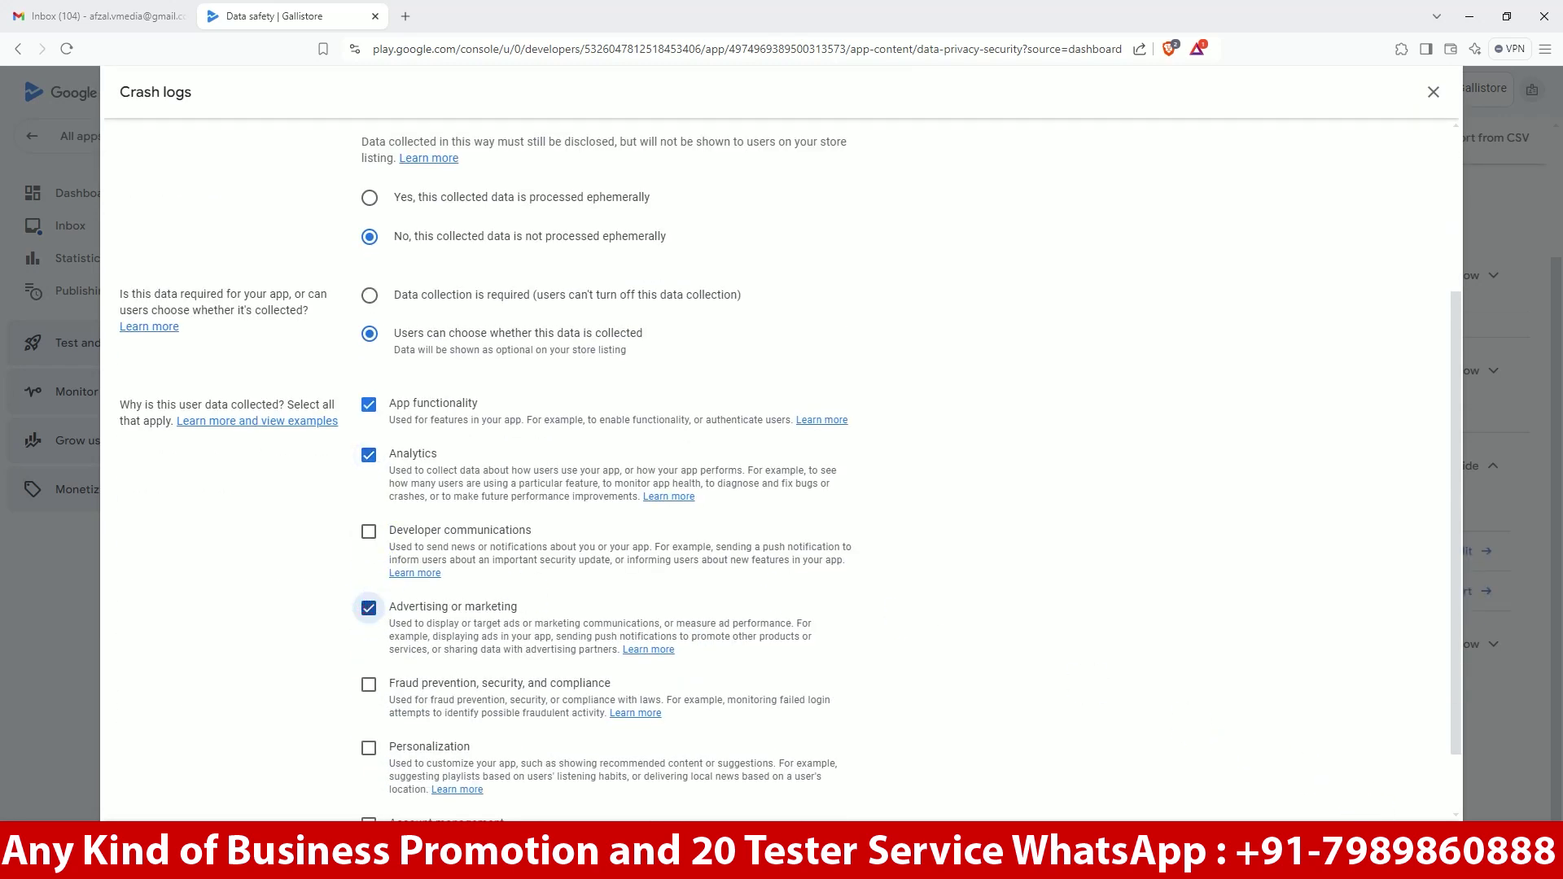
left_click(1468, 597)
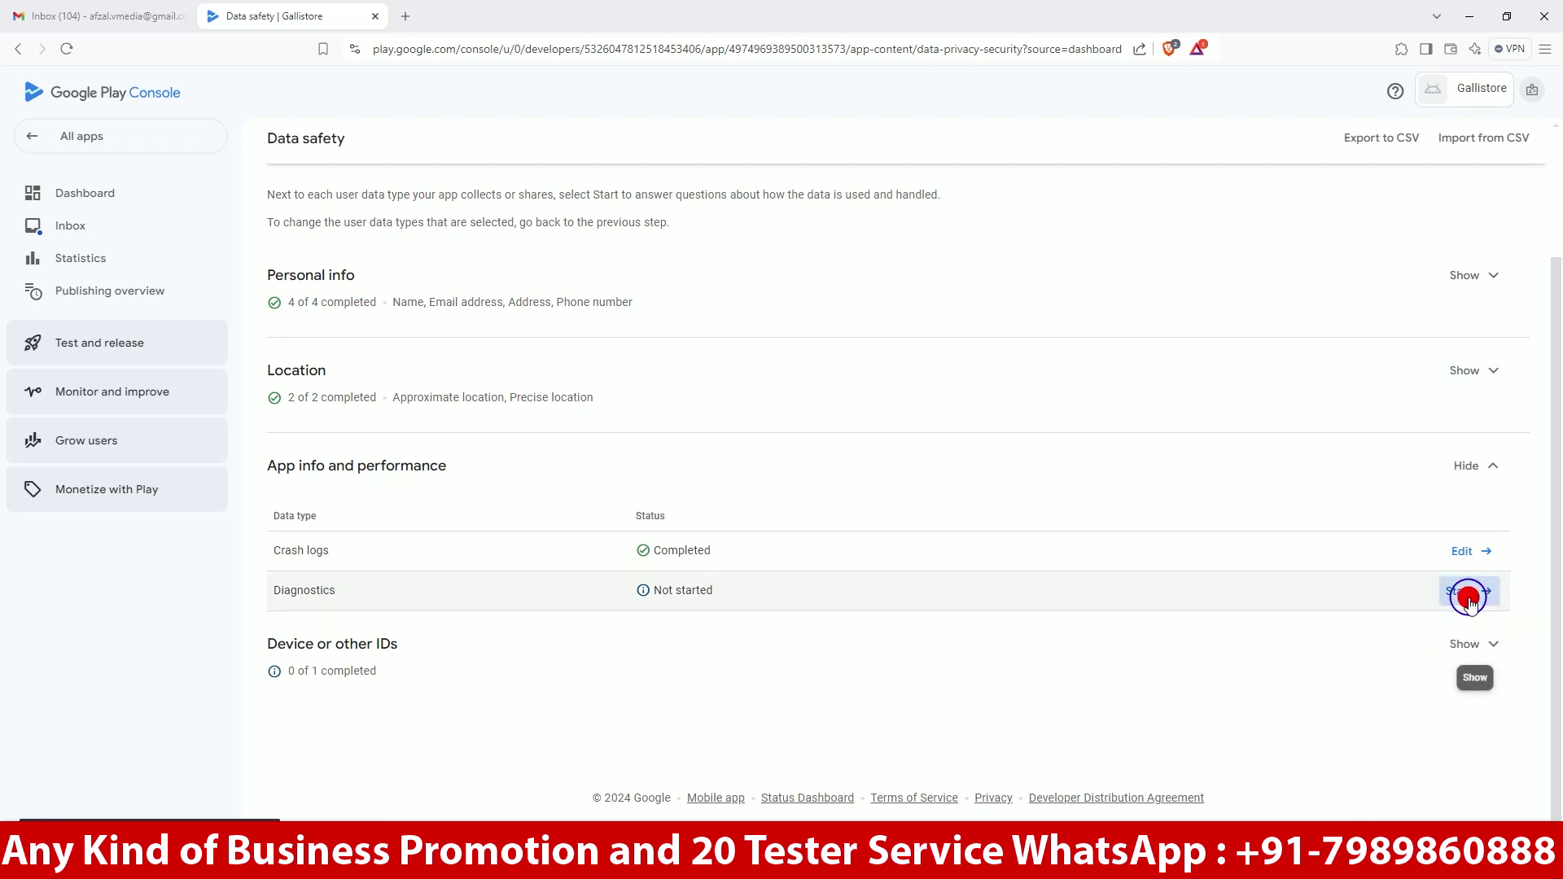
Declare diagnostics as collected, optional, used for app functionality, analytics and advertising, and save
left_click(368, 287)
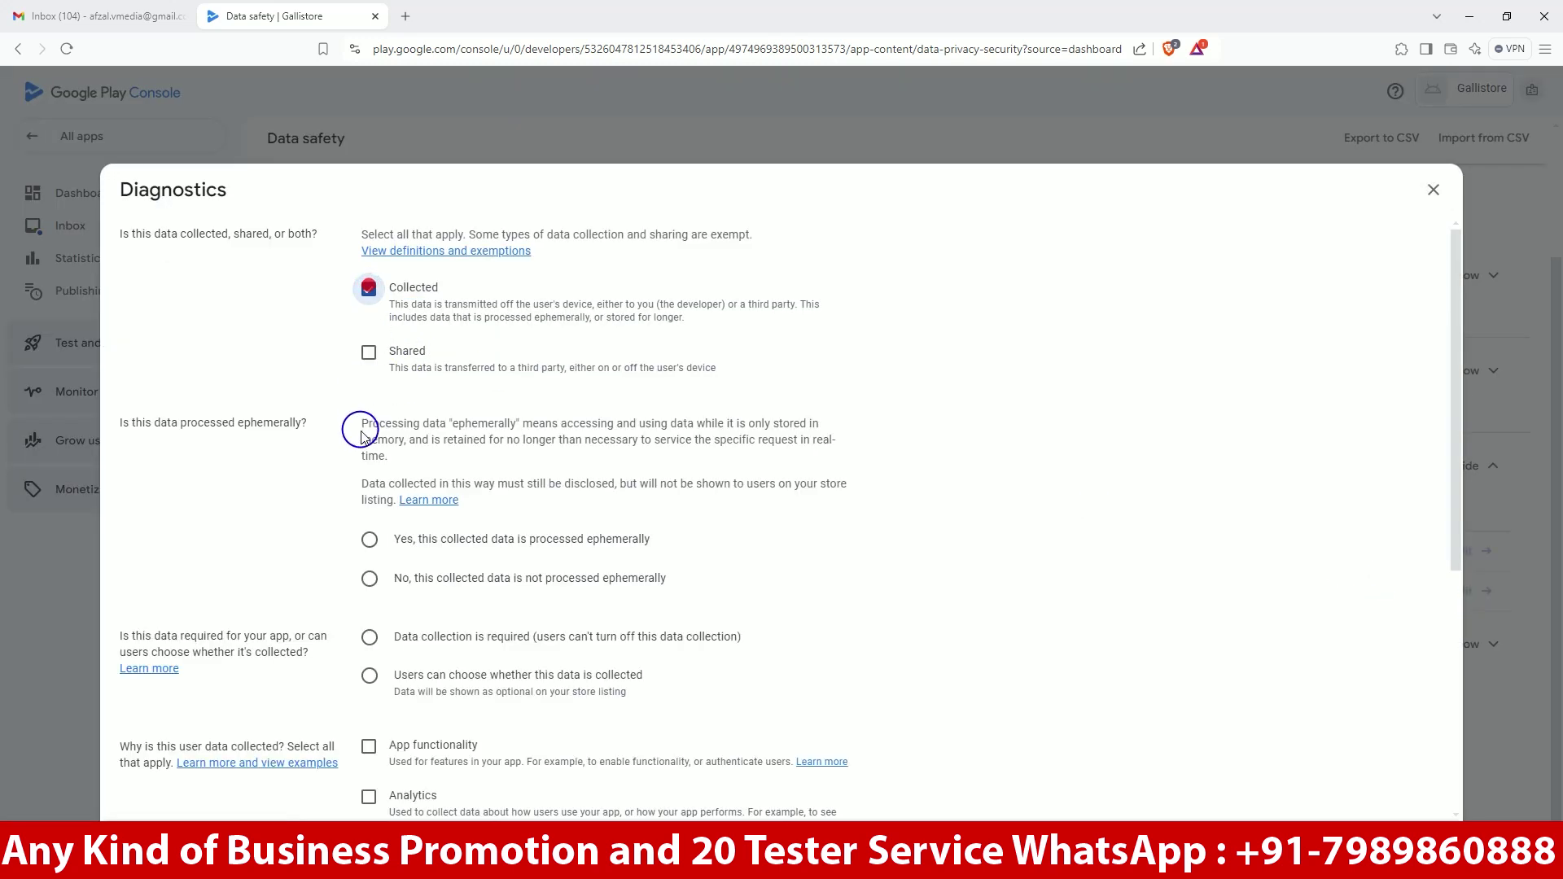
left_click(371, 579)
left_click(369, 676)
scroll(368, 675, "down", 3)
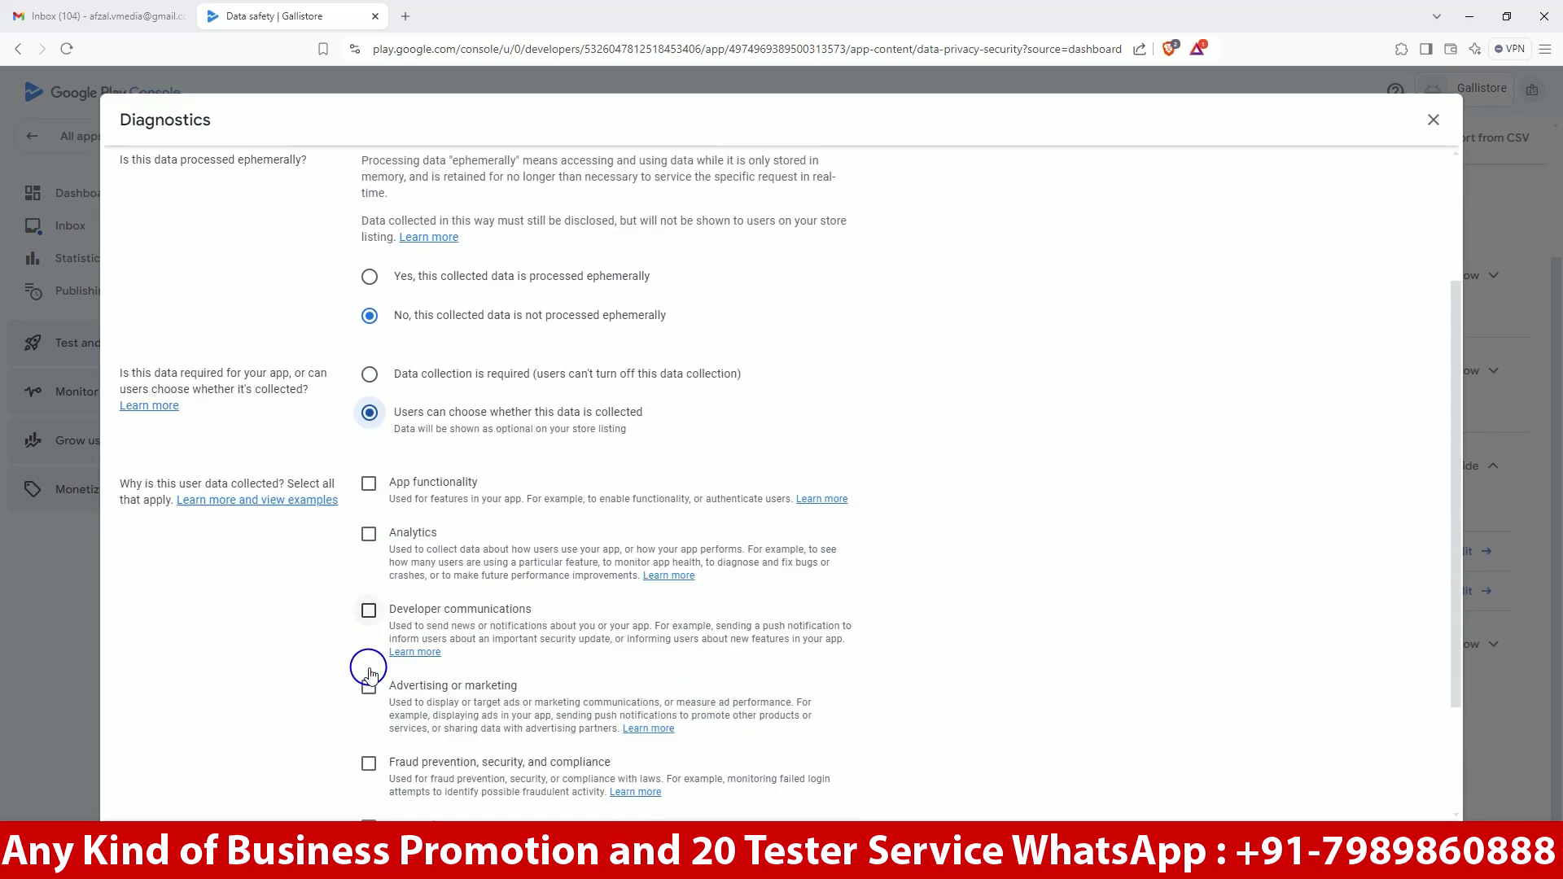
scroll(369, 674, "down", 1)
left_click(369, 404)
left_click(370, 457)
left_click(370, 608)
left_click(1421, 847)
Declare device or other IDs as collected, optional, used for functionality, analytics and advertising, and save
left_click(1456, 649)
left_click(1455, 669)
left_click(369, 289)
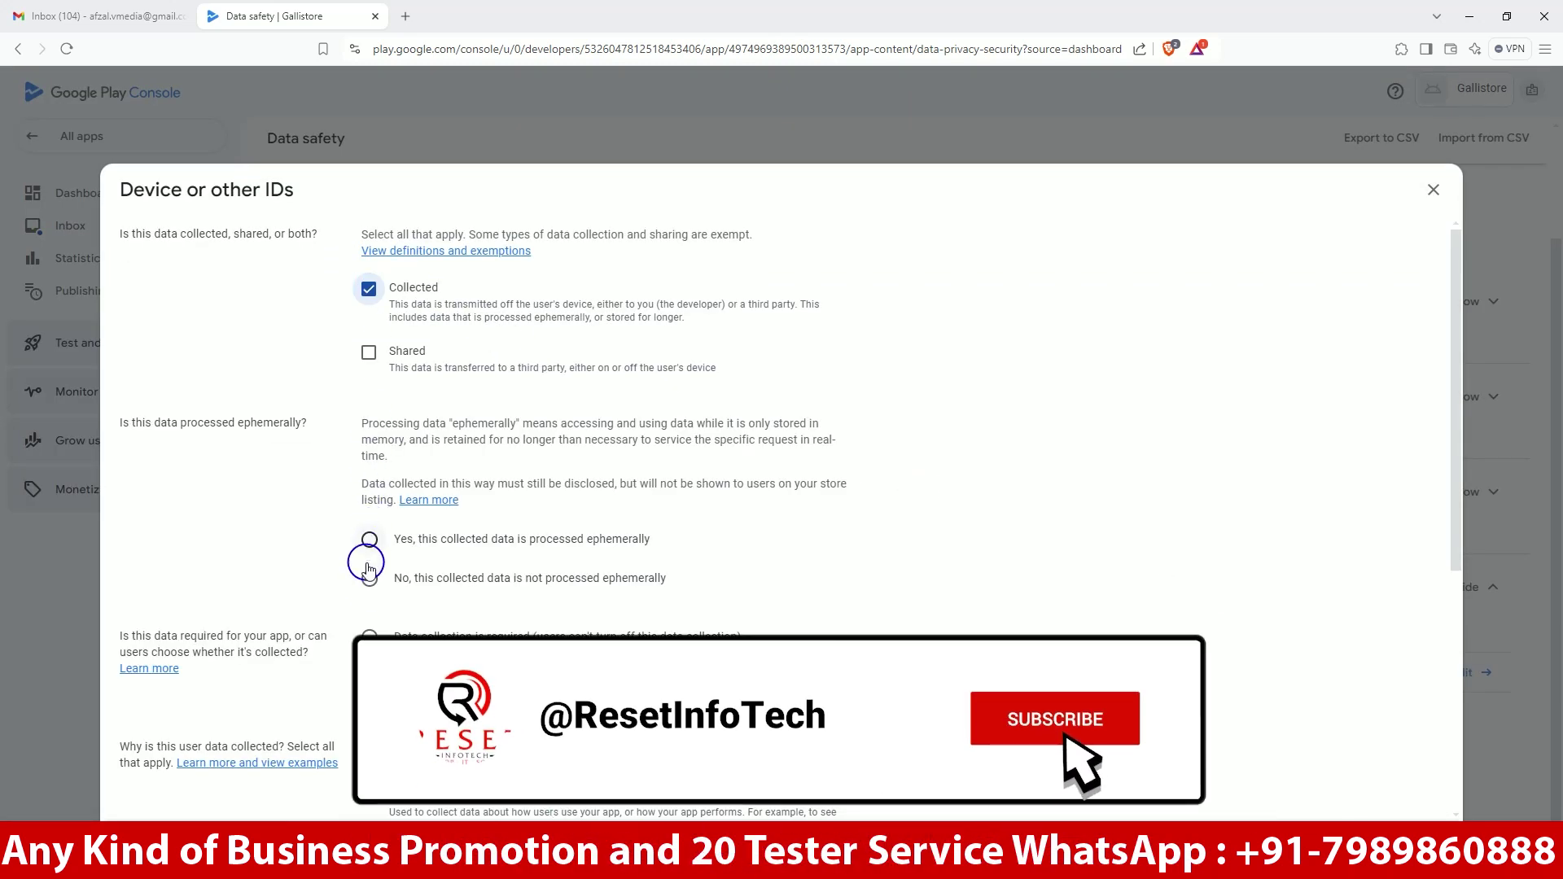
left_click(368, 585)
left_click(369, 684)
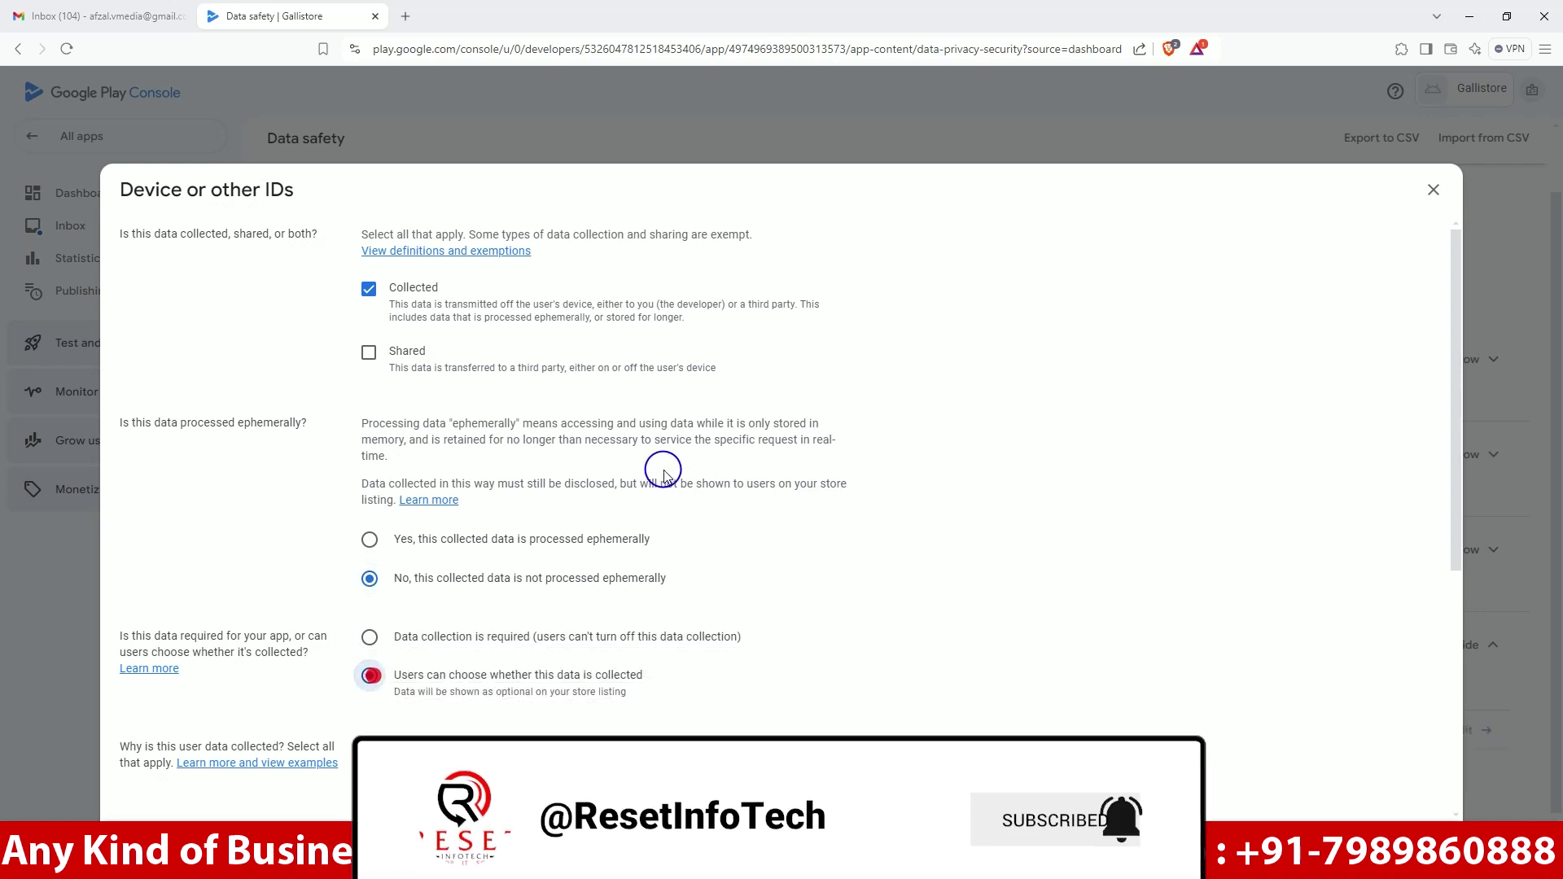
scroll(660, 464, "down", 4)
left_click(368, 404)
left_click(369, 455)
left_click(368, 610)
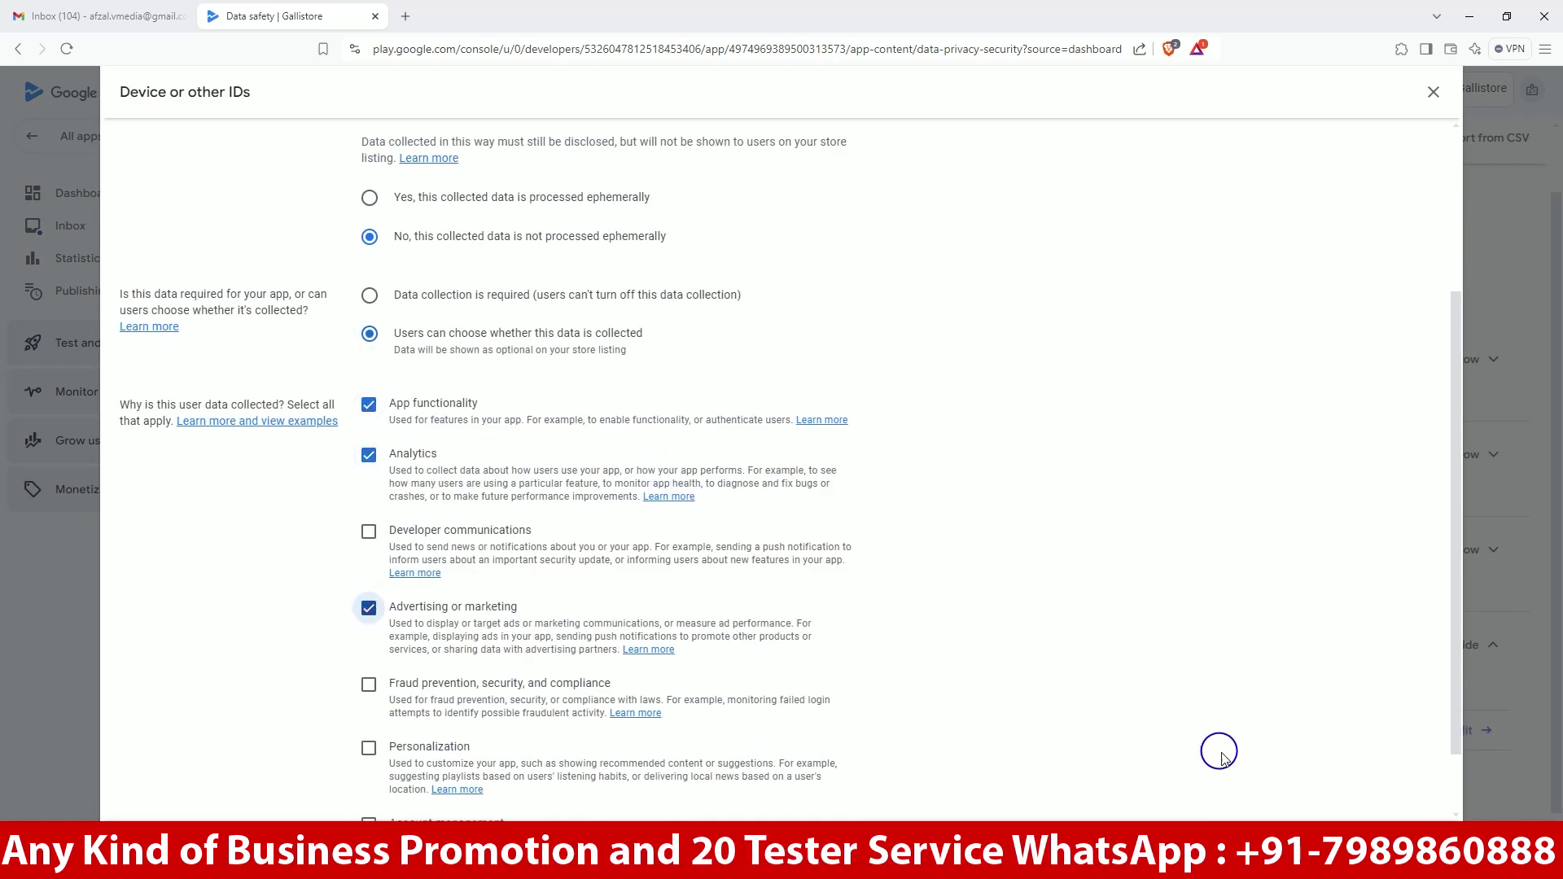
left_click(1432, 821)
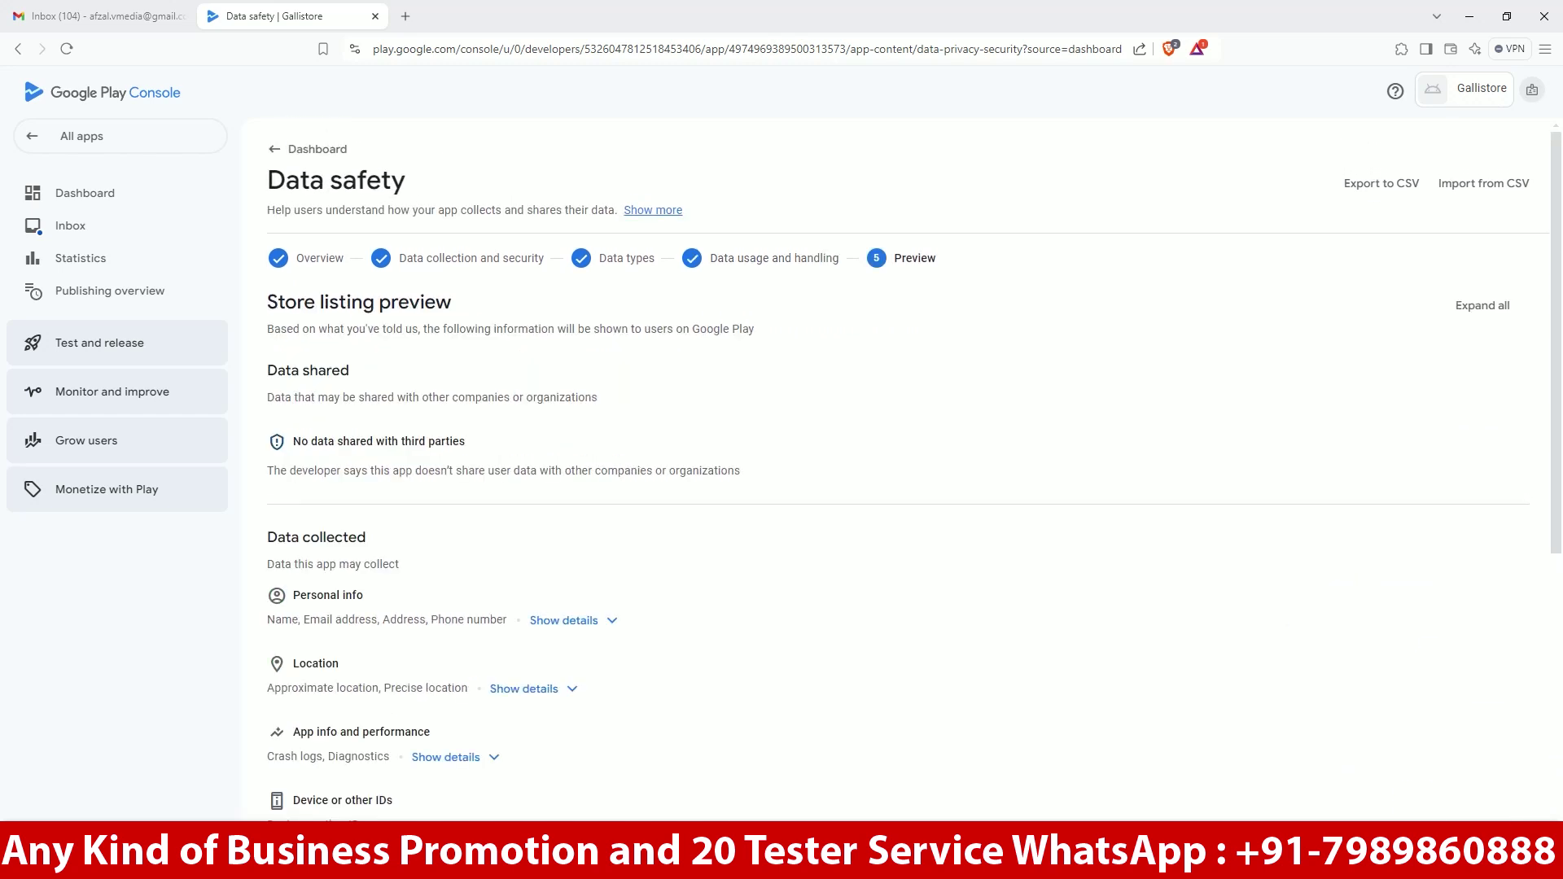
Declare in the Government apps form that the app isn't made for a government
left_click(277, 149)
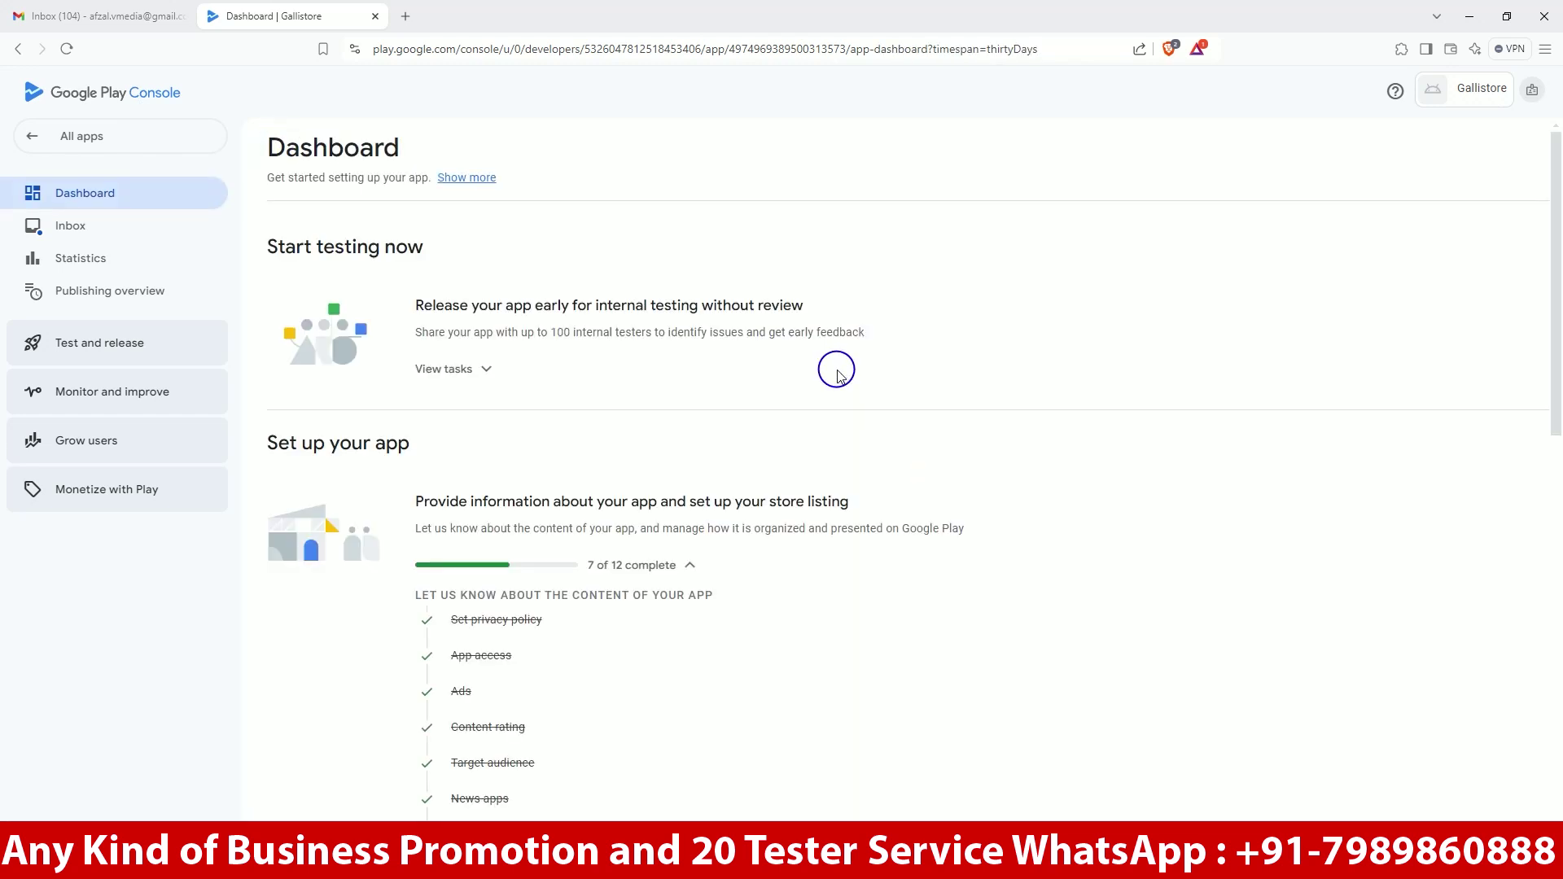
scroll(834, 366, "down", 3)
left_click(519, 627)
left_click(277, 396)
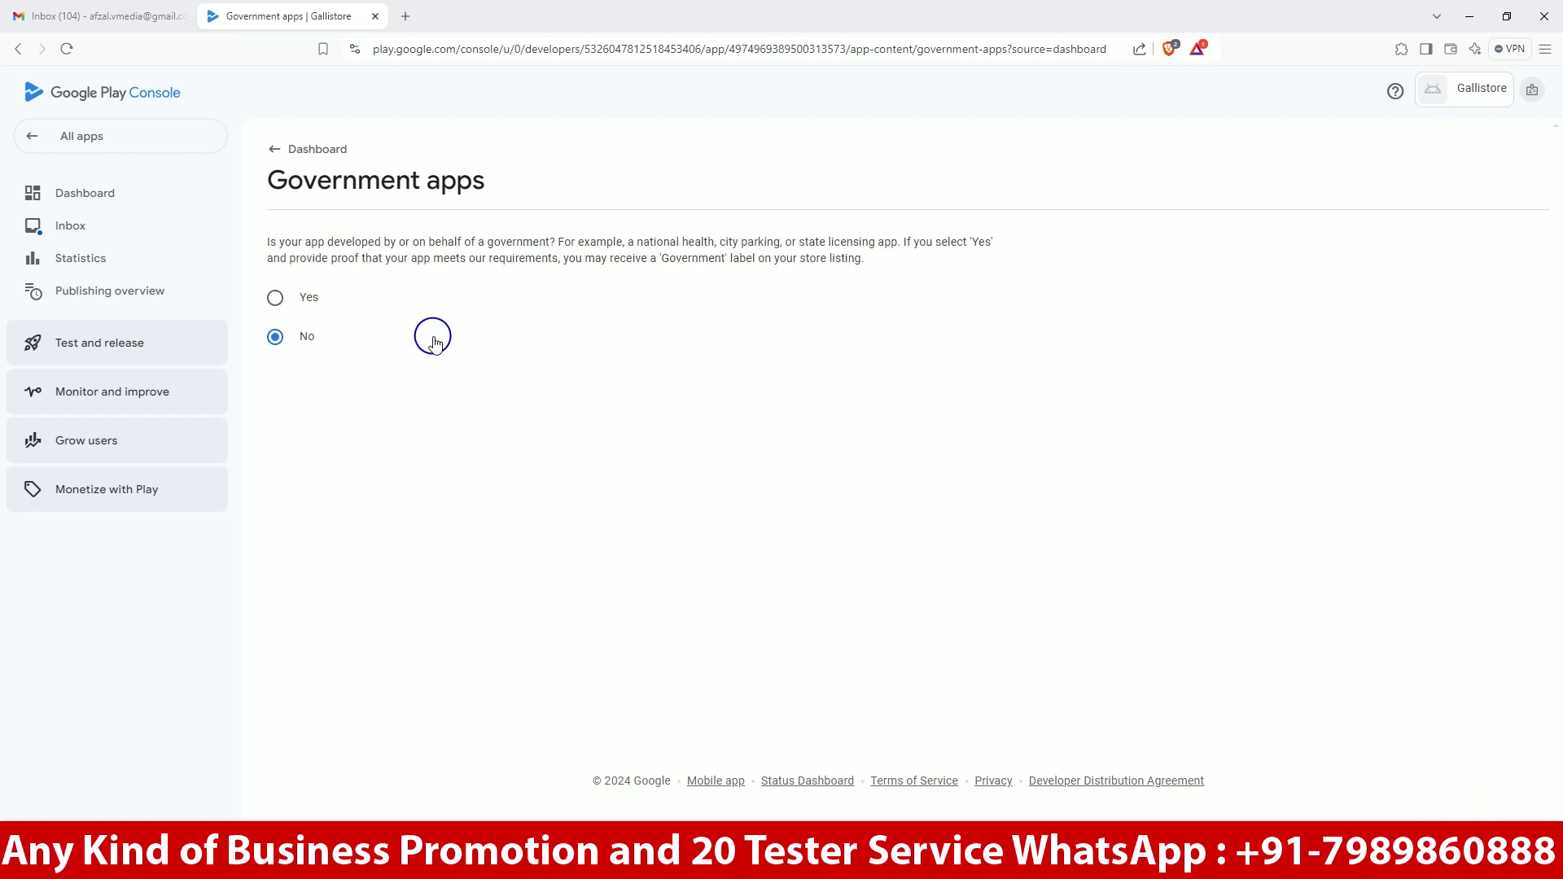
Declare in the Financial features form that the app has no financial features
left_click(283, 152)
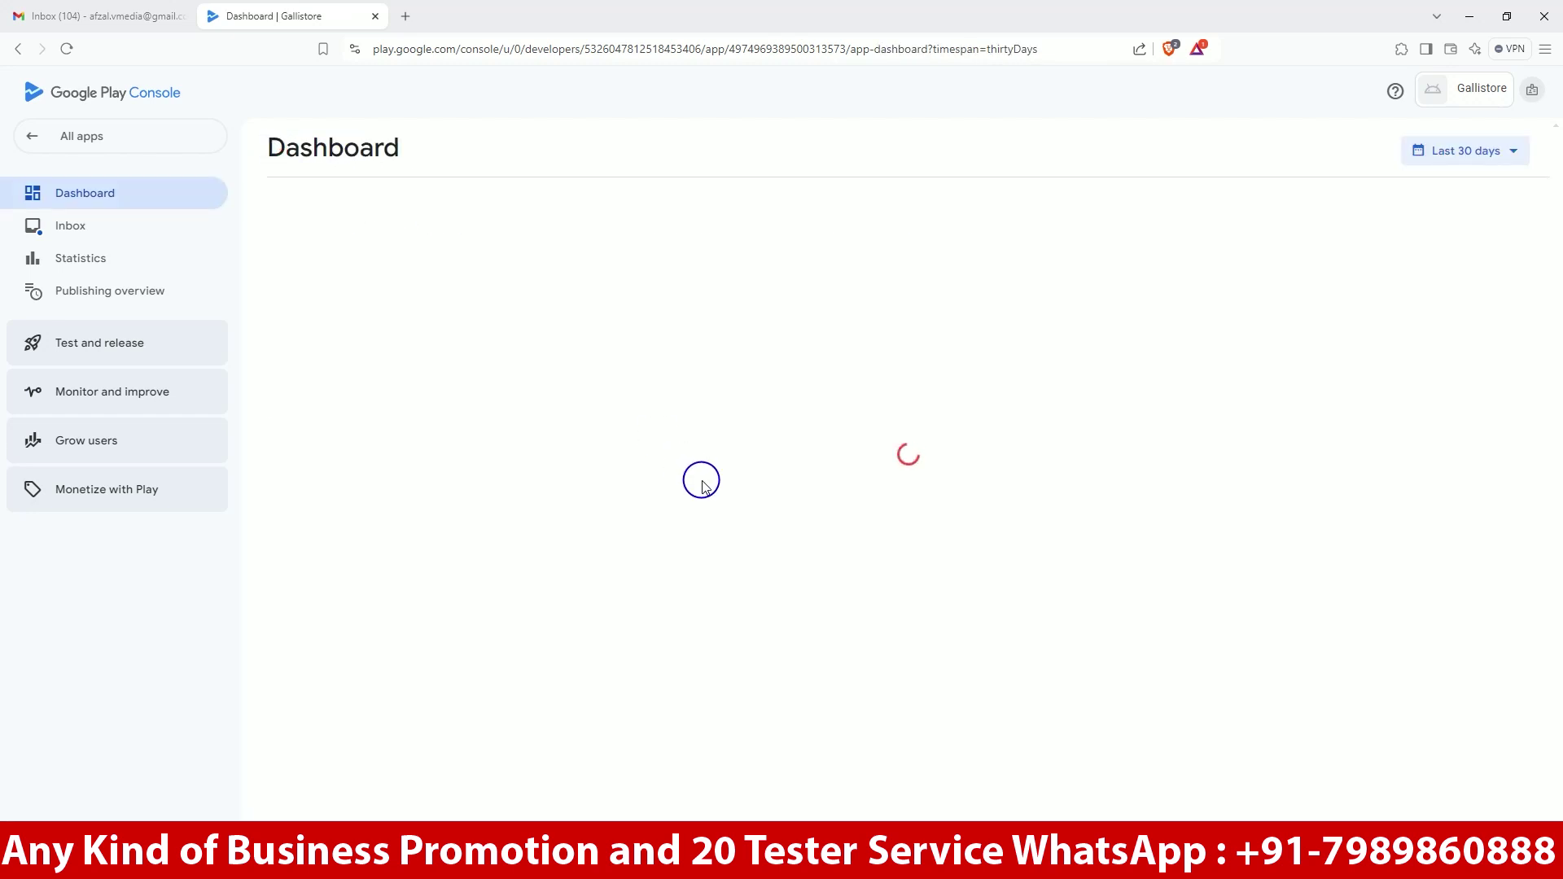
scroll(702, 482, "down", 4)
left_click(461, 585)
scroll(465, 570, "down", 10)
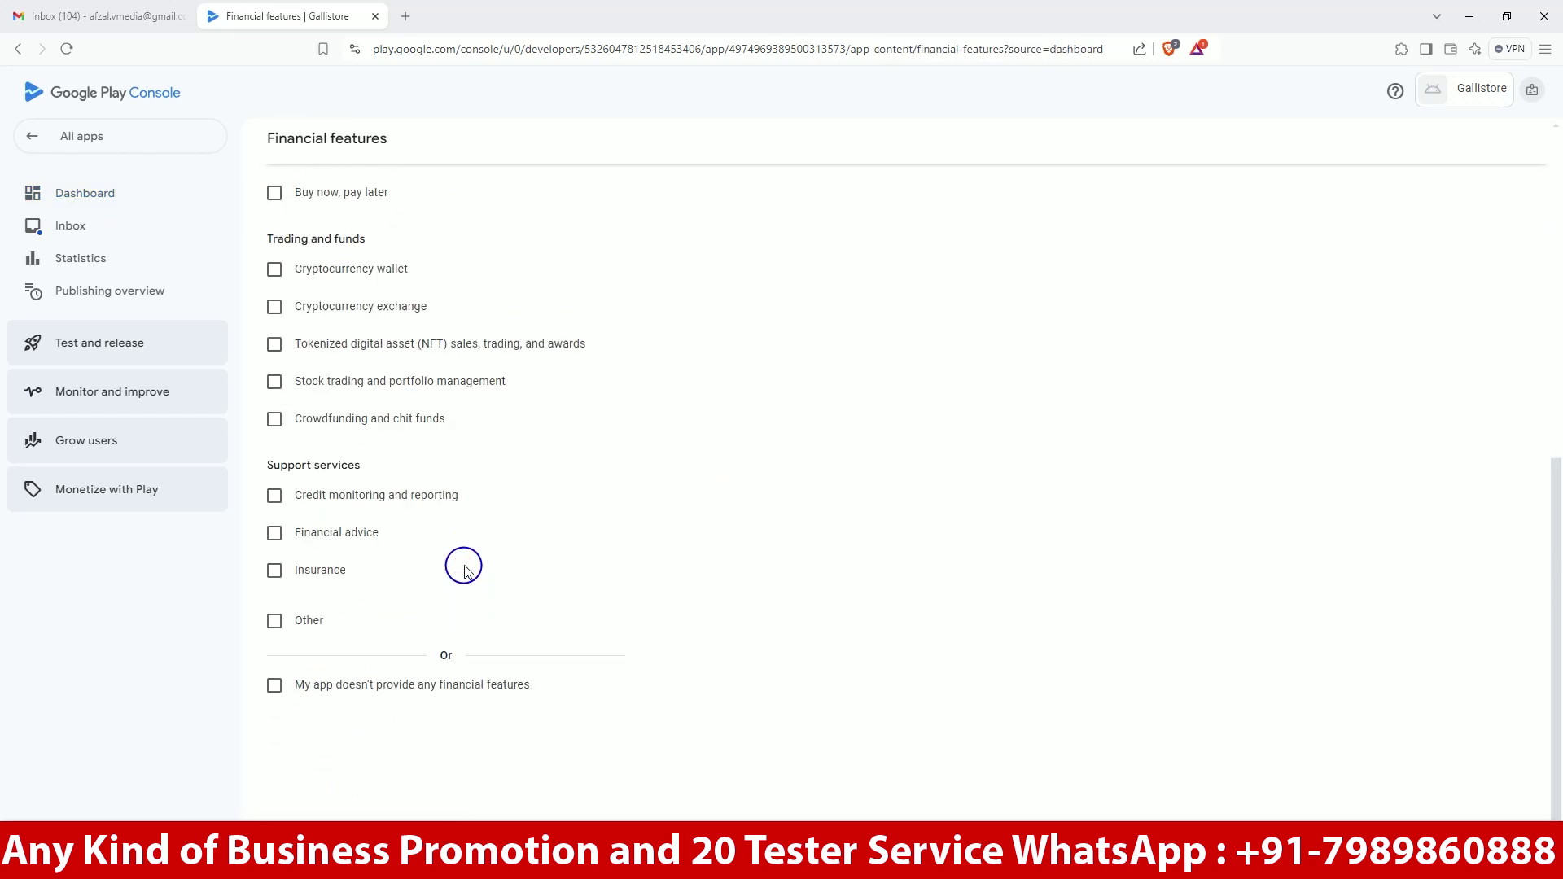
left_click(276, 640)
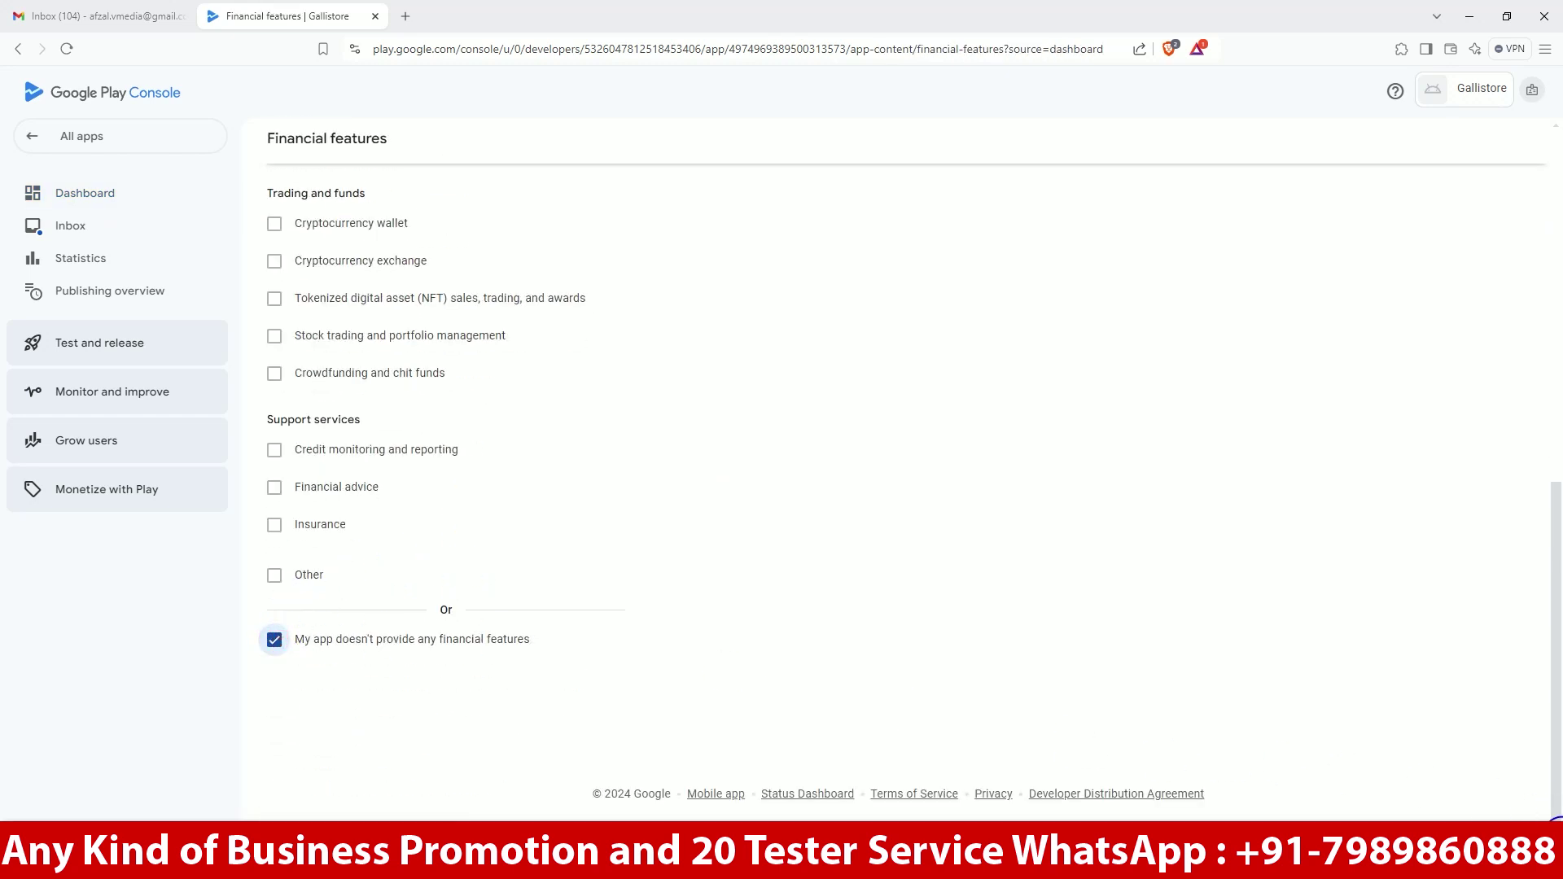
left_click(1506, 847)
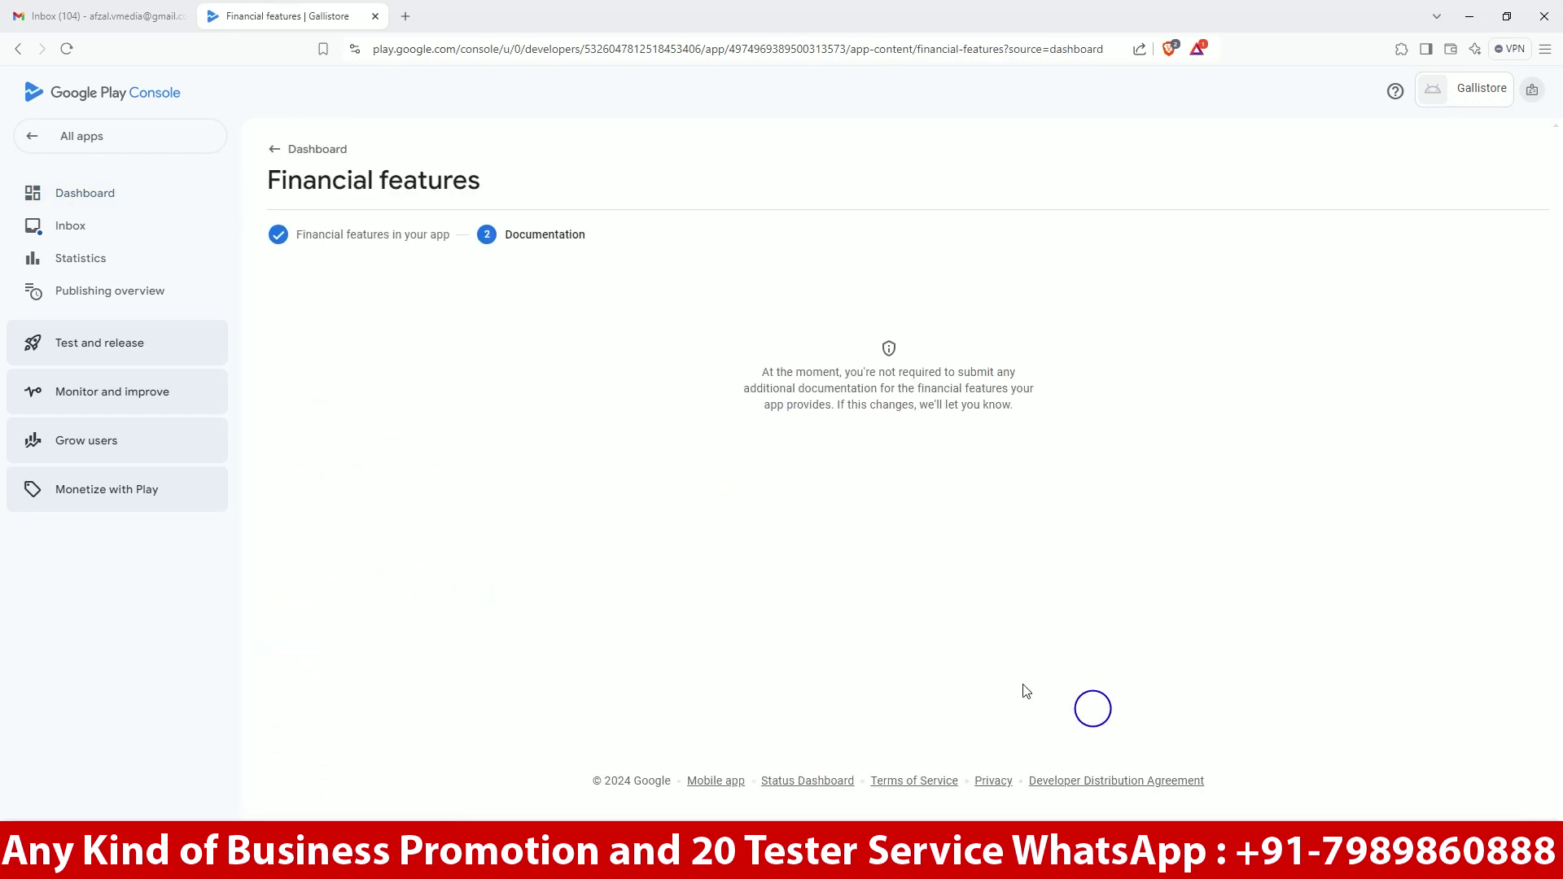
Declare in the Health apps form that the app has no health features
left_click(283, 151)
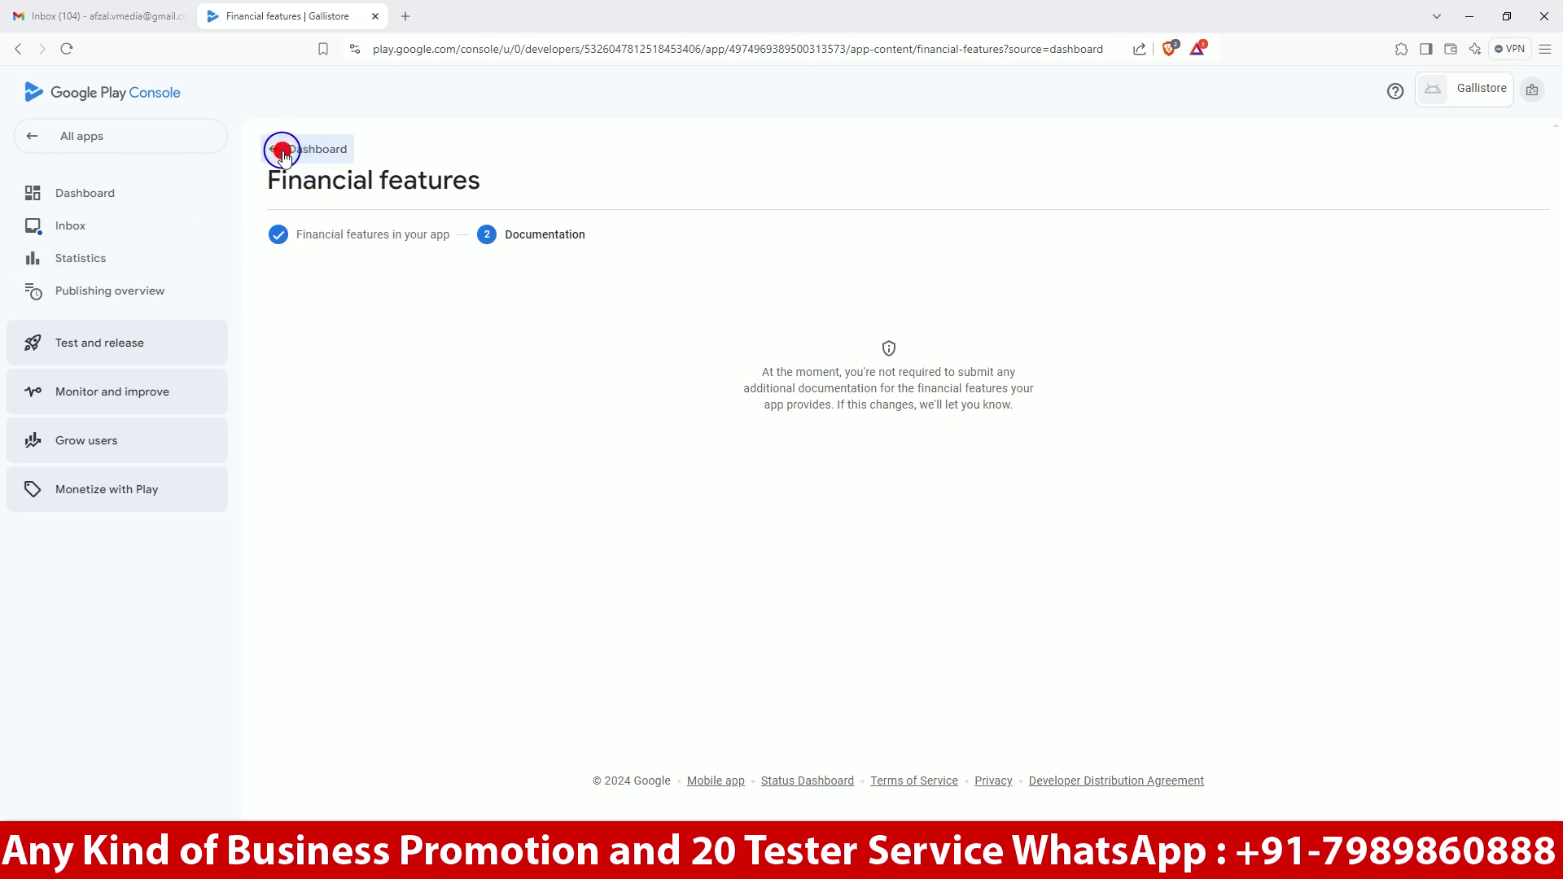
scroll(796, 424, "down", 5)
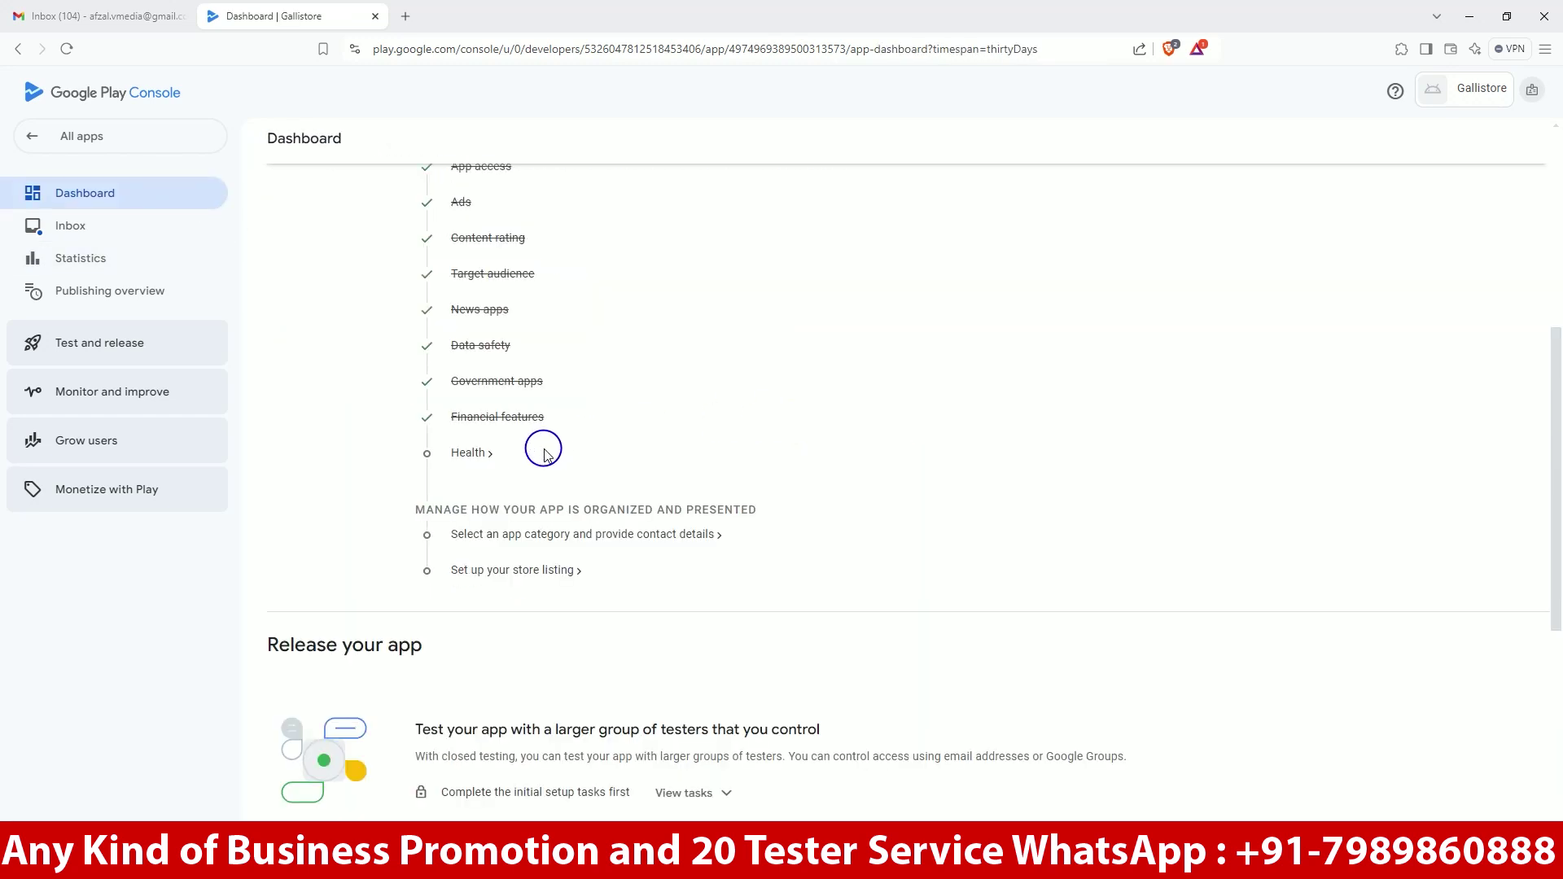
left_click(468, 454)
scroll(469, 460, "down", 5)
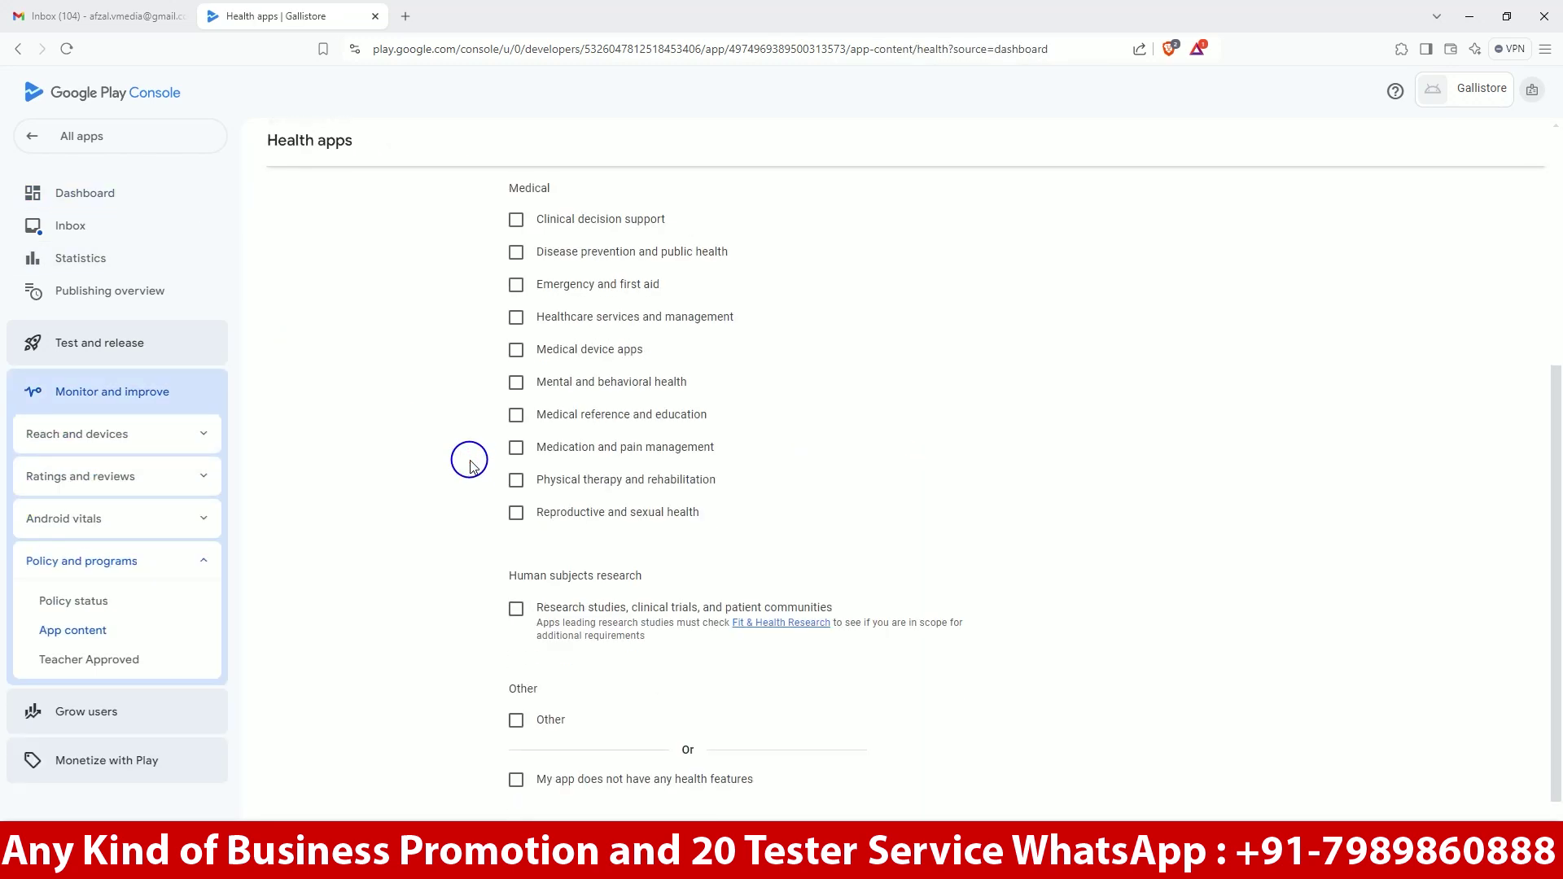
left_click(516, 672)
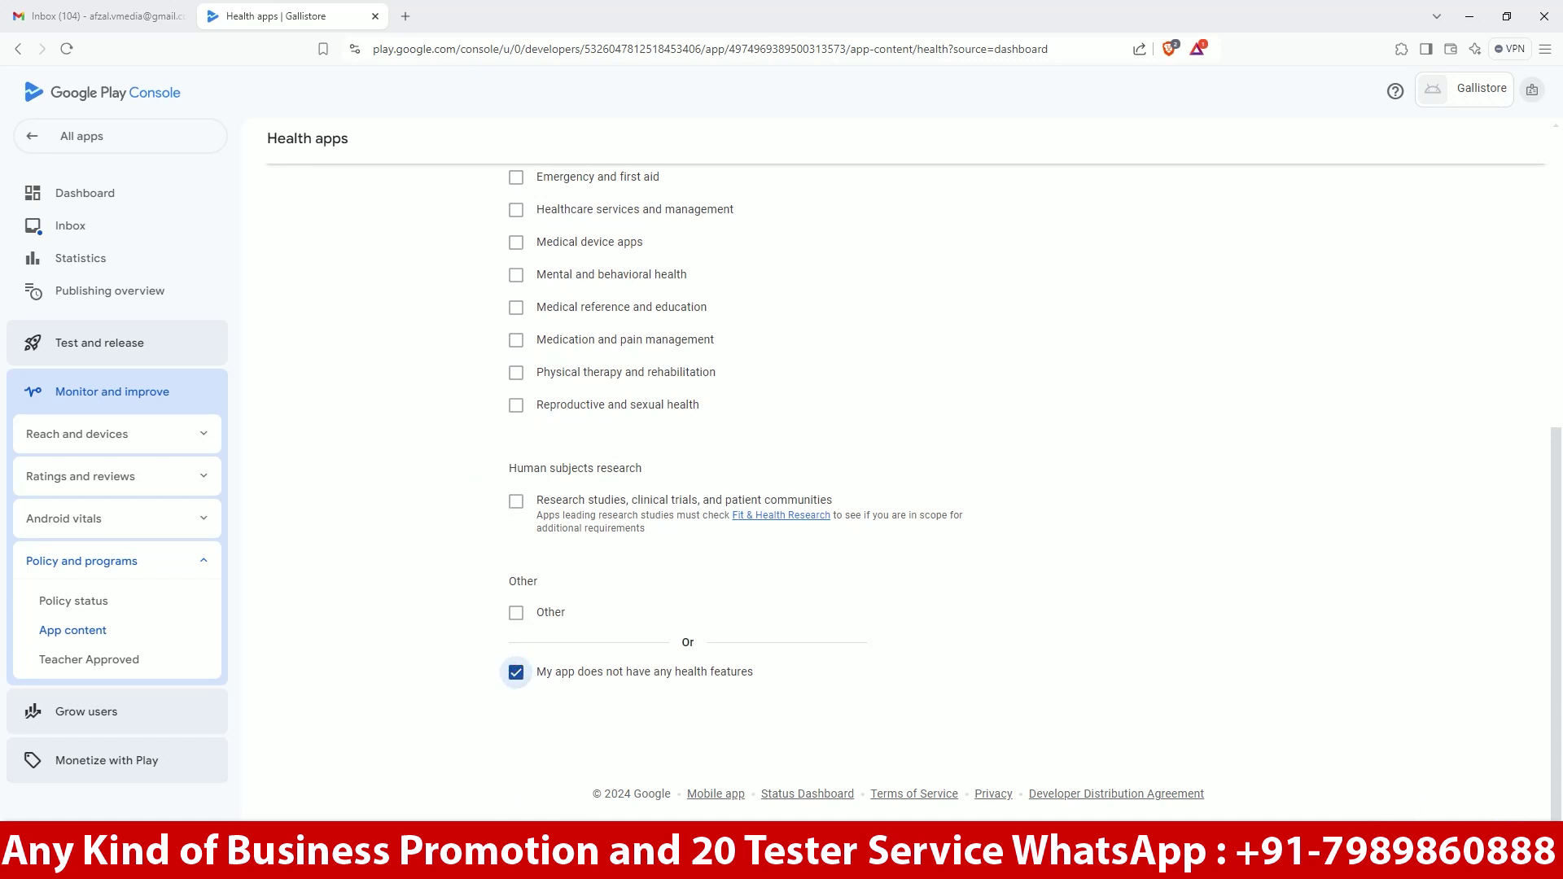
scroll(322, 219, "up", 8)
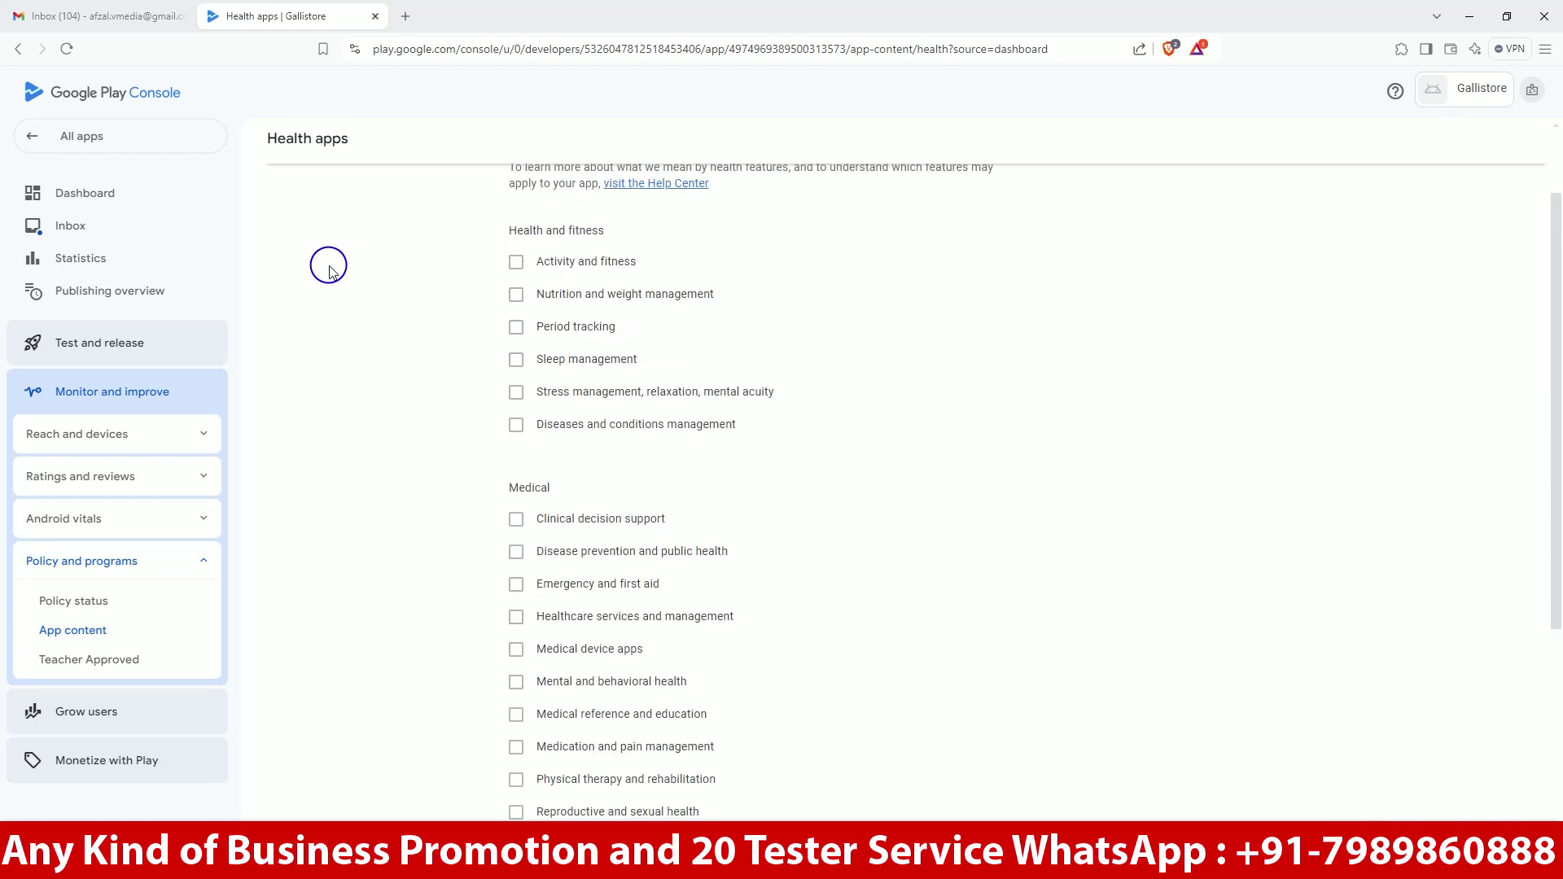
Go from the dashboard to the Store settings for app category and contact details
left_click(275, 161)
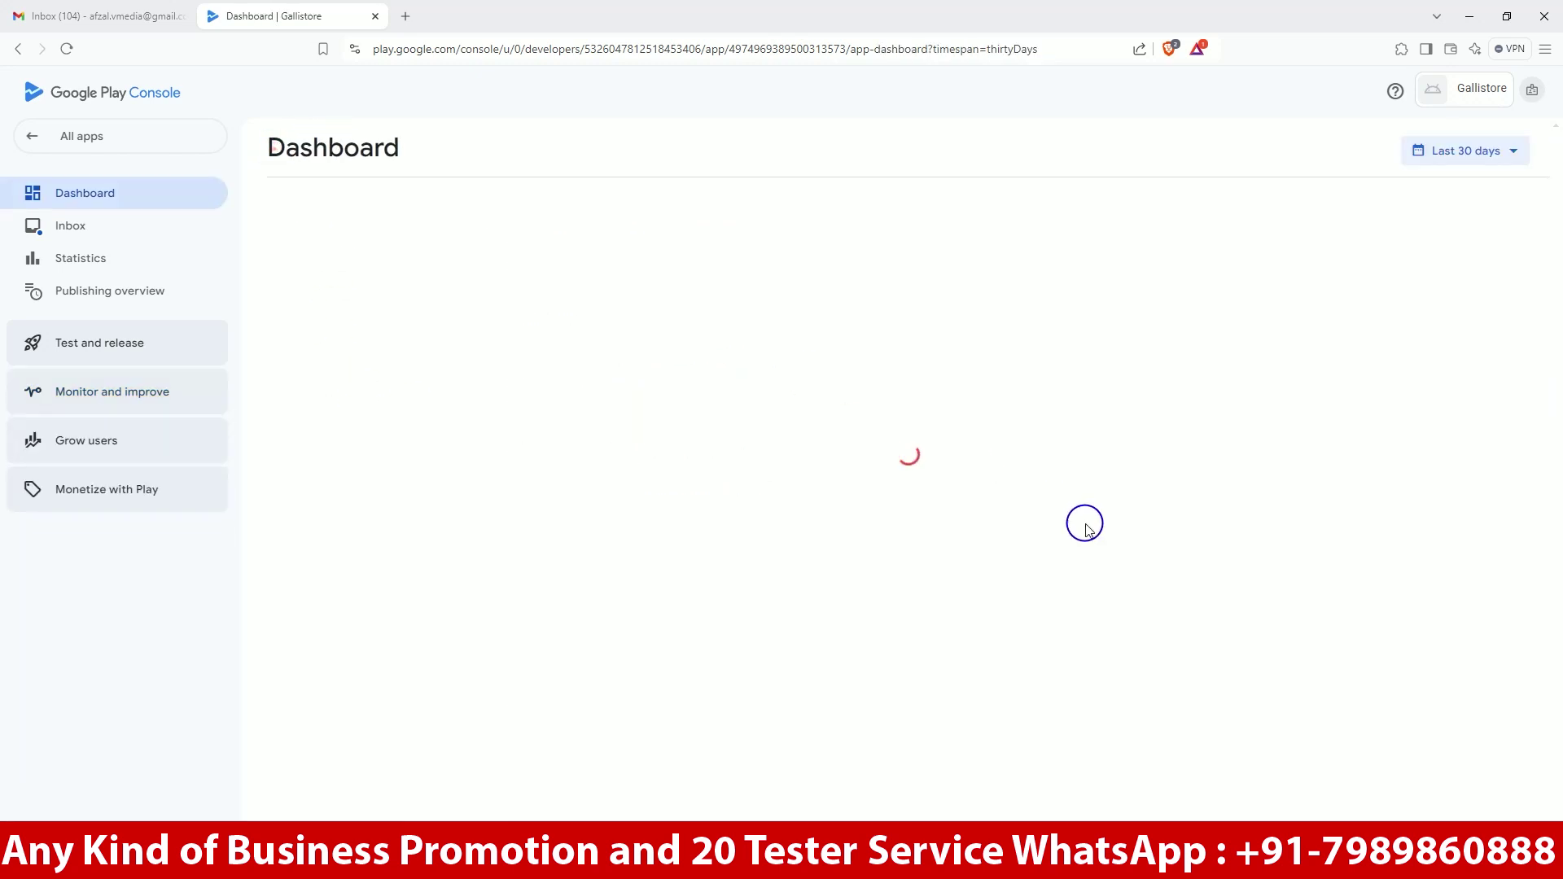
scroll(1086, 525, "down", 4)
scroll(1075, 525, "down", 2)
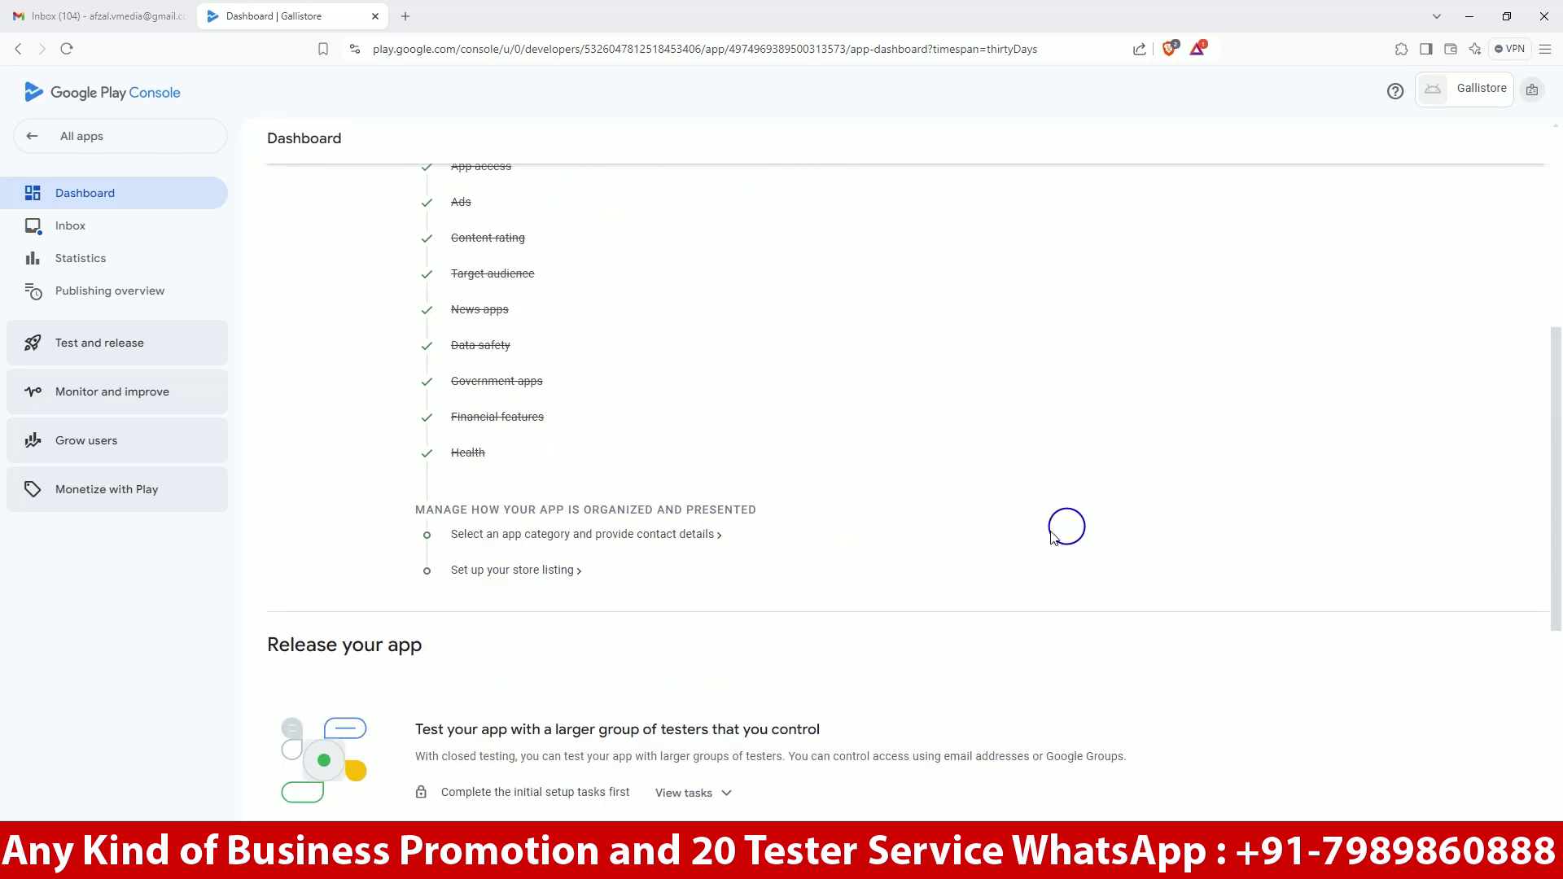
left_click(658, 536)
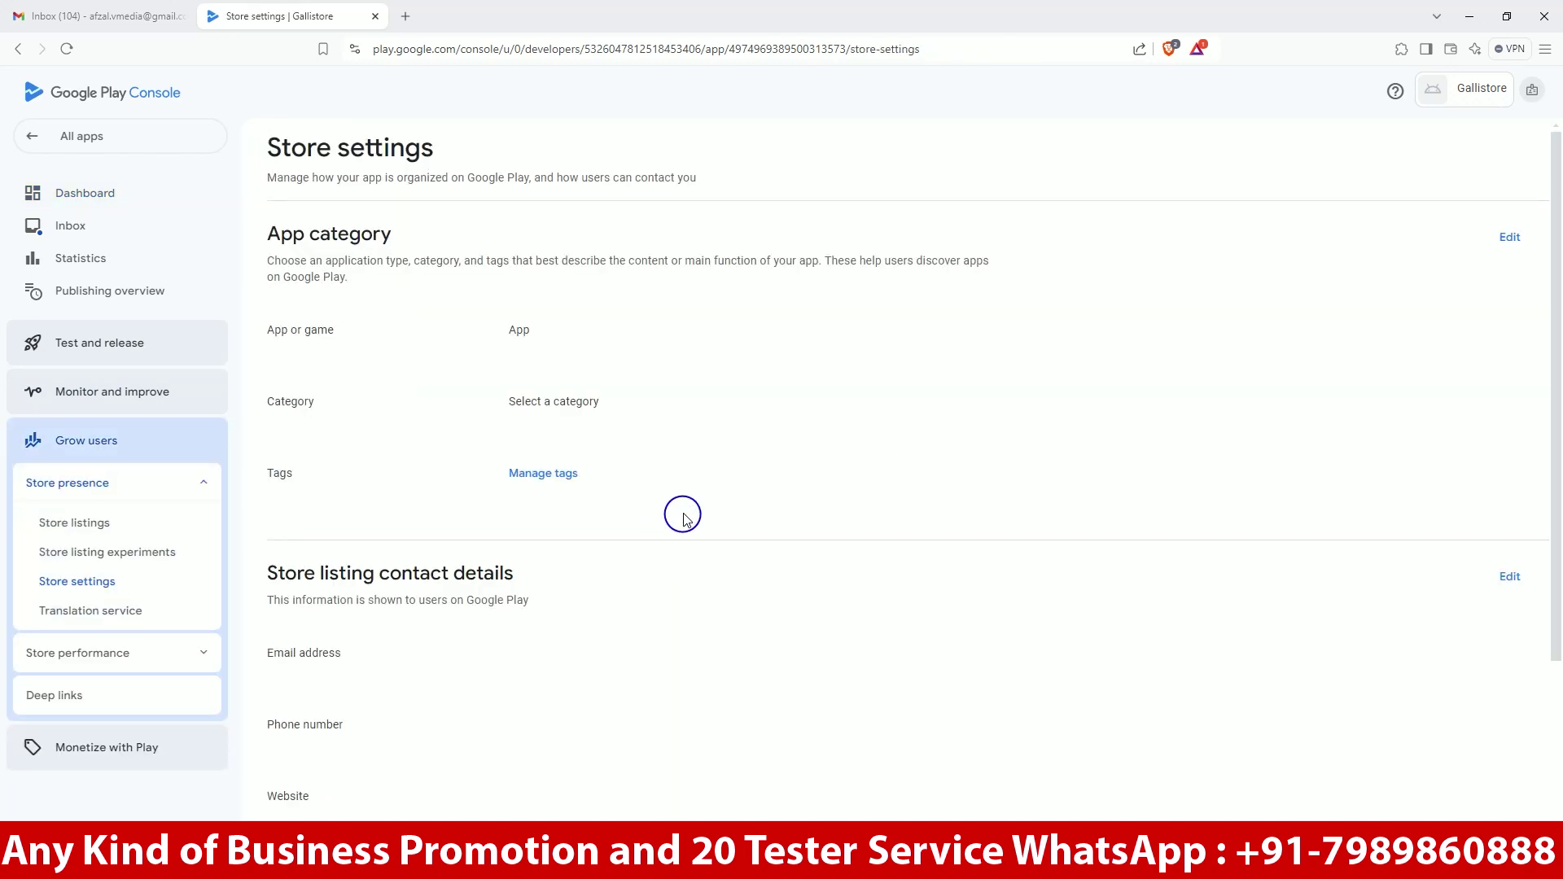
Set the app category to App / Food & Drink and save it
left_click(1512, 238)
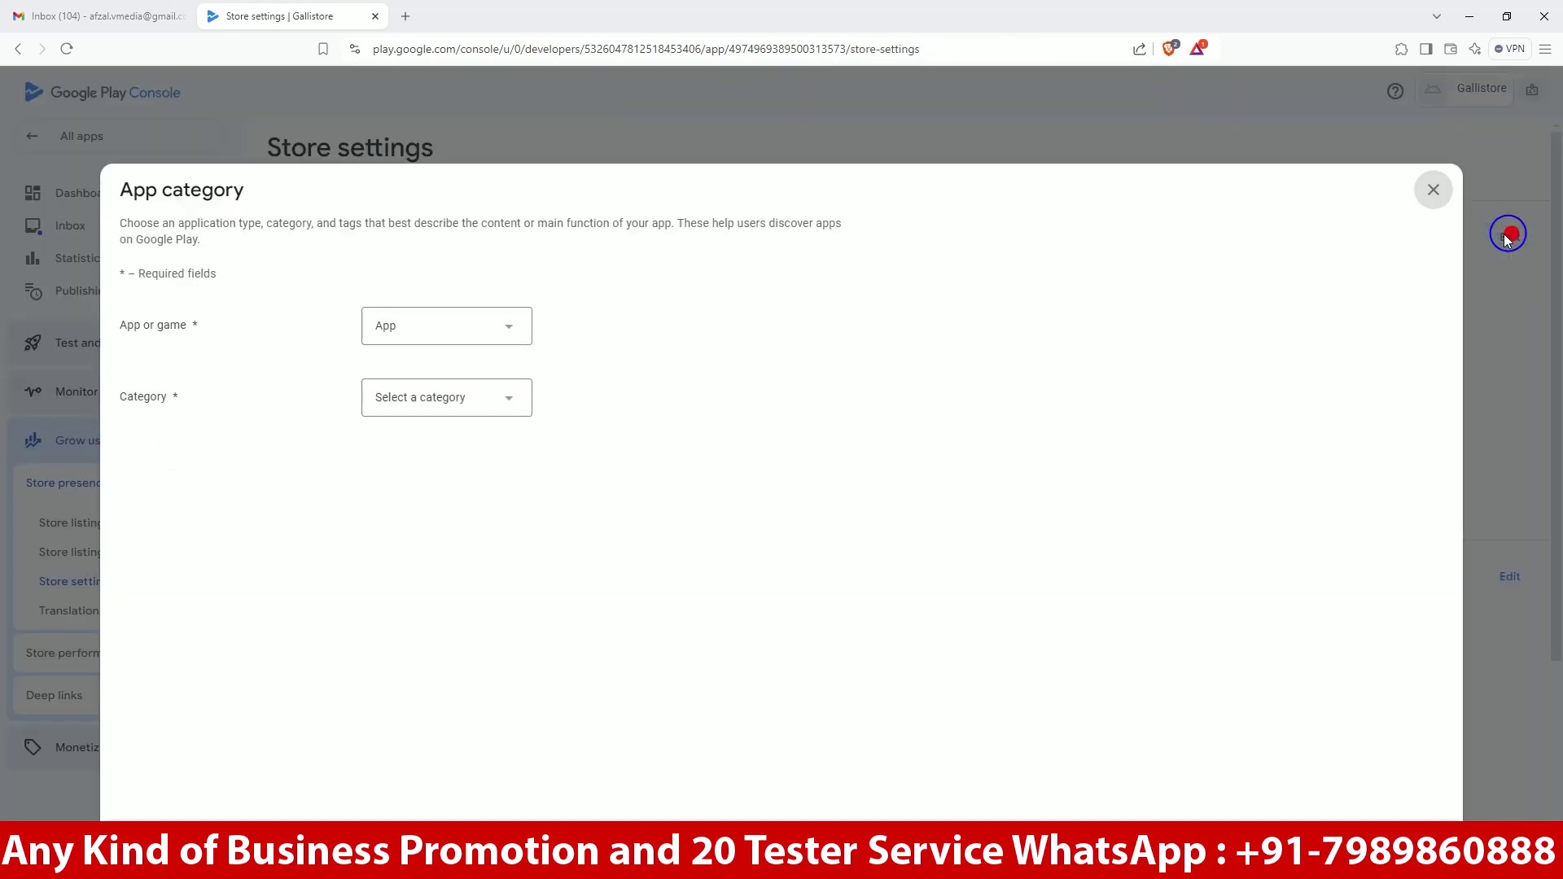
left_click(453, 389)
scroll(466, 578, "down", 3)
left_click(454, 548)
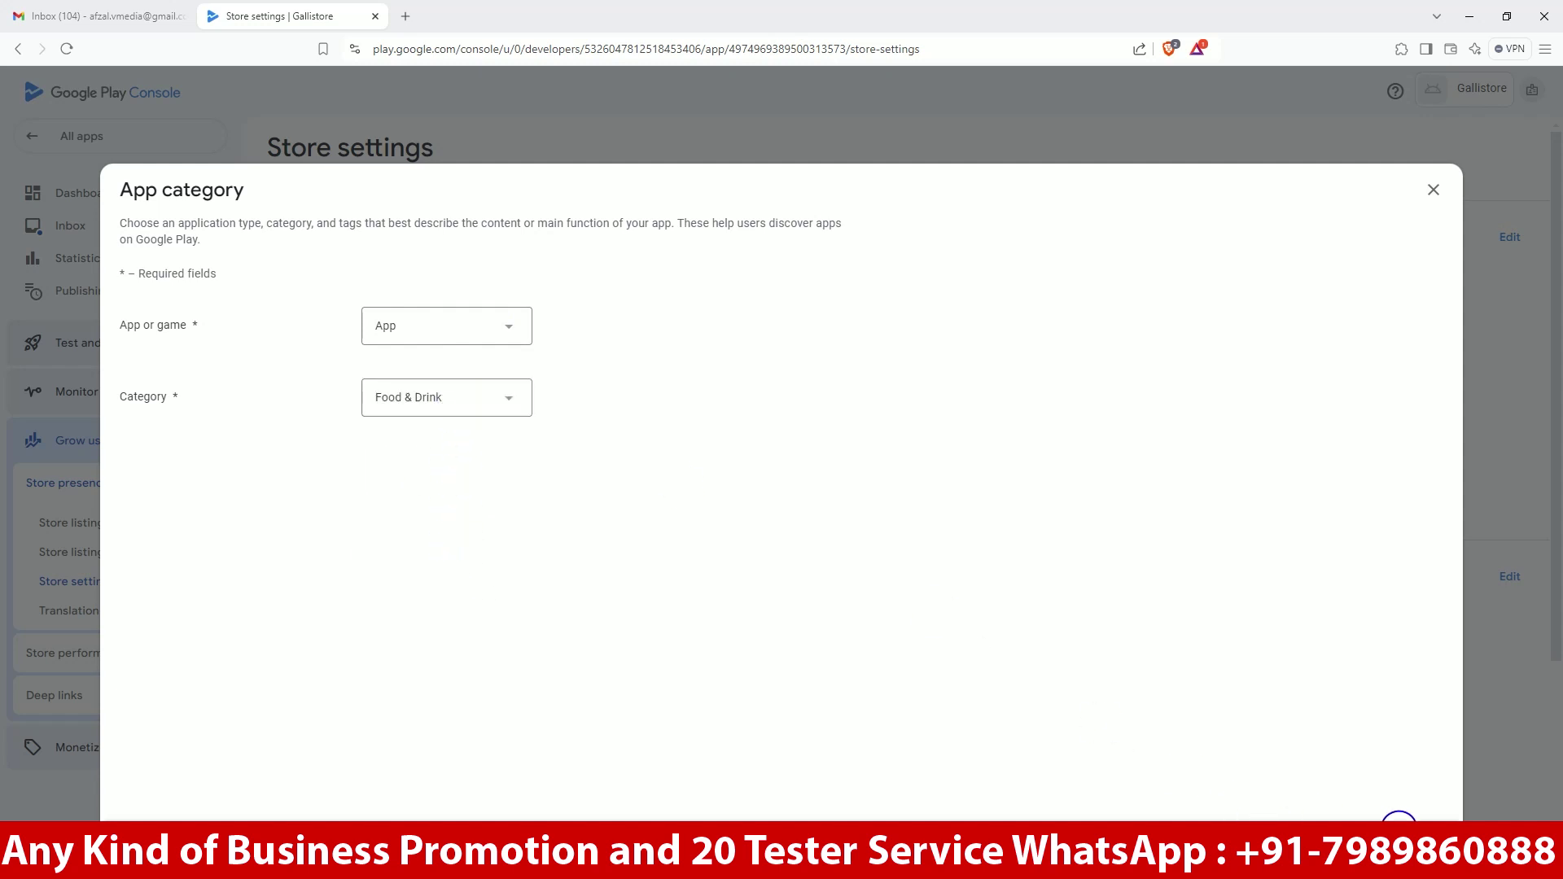
left_click(1418, 824)
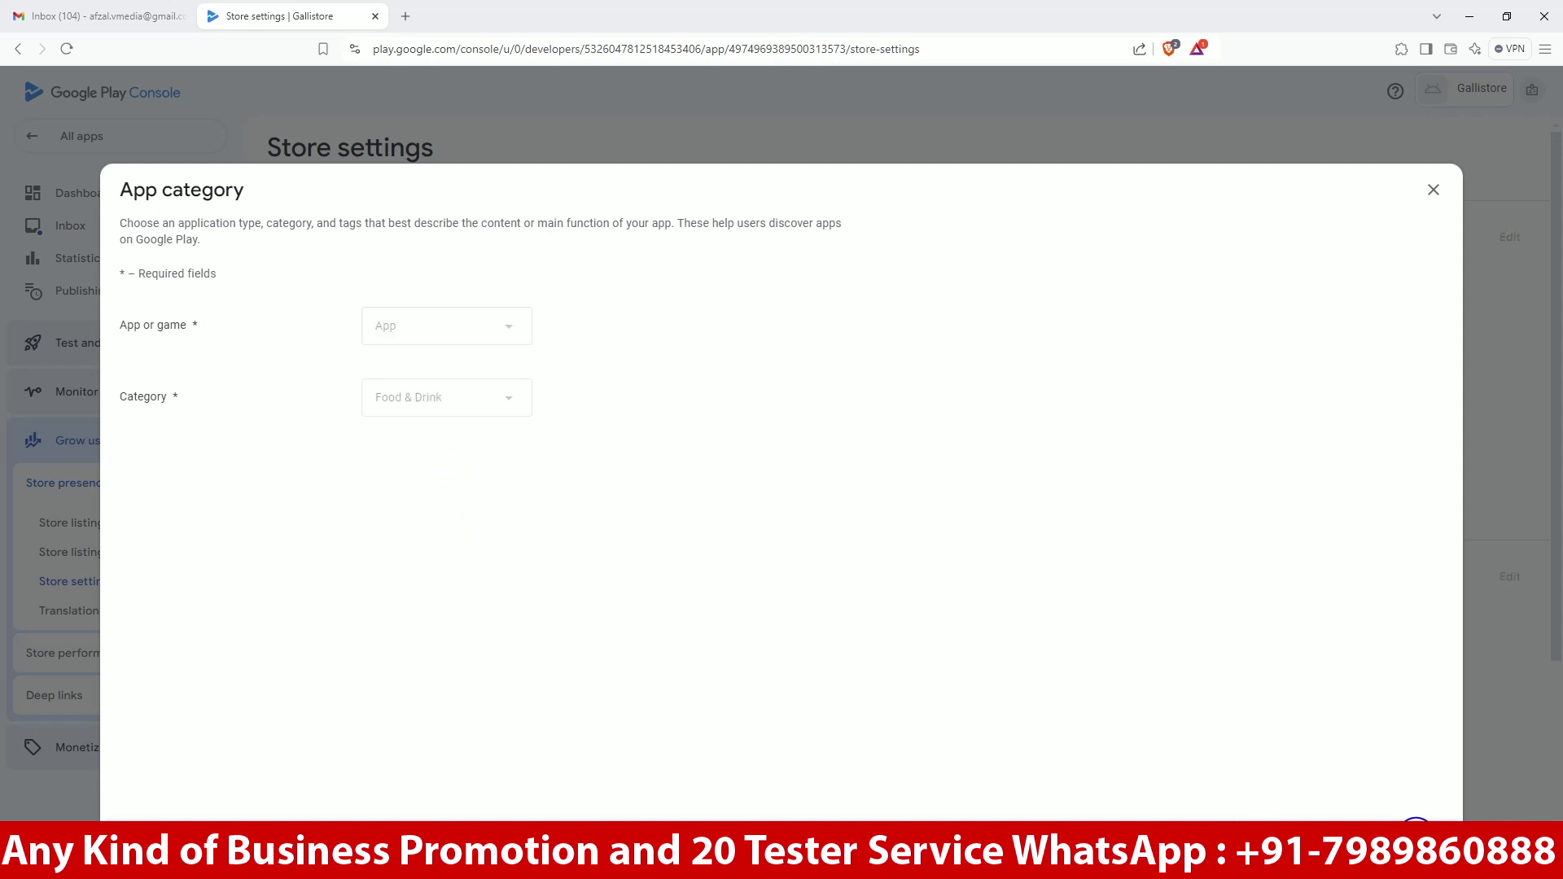
left_click(1433, 191)
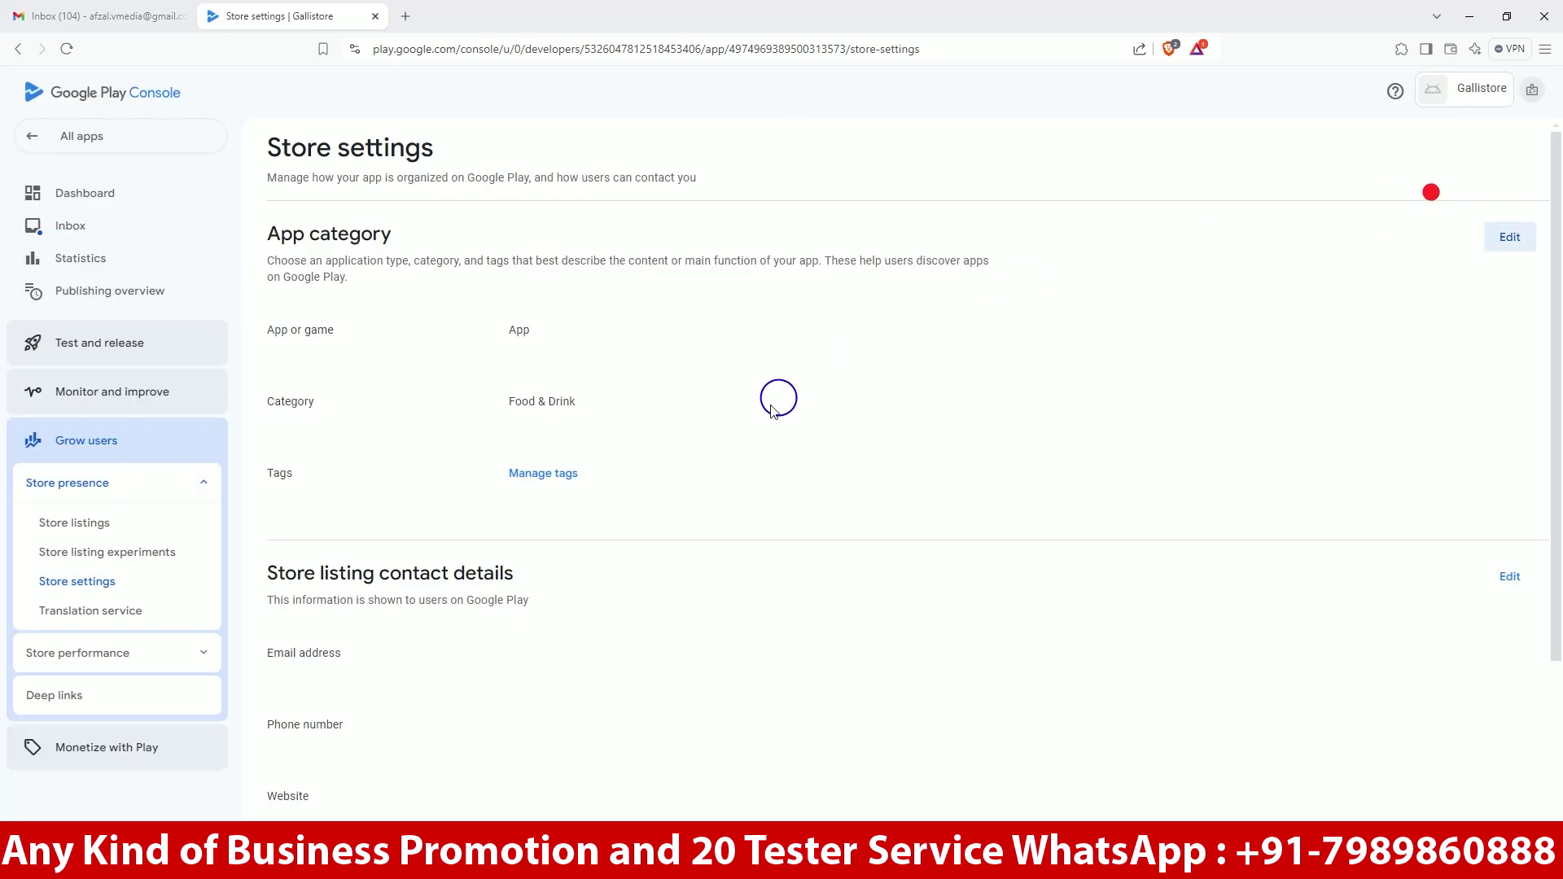
left_click(570, 481)
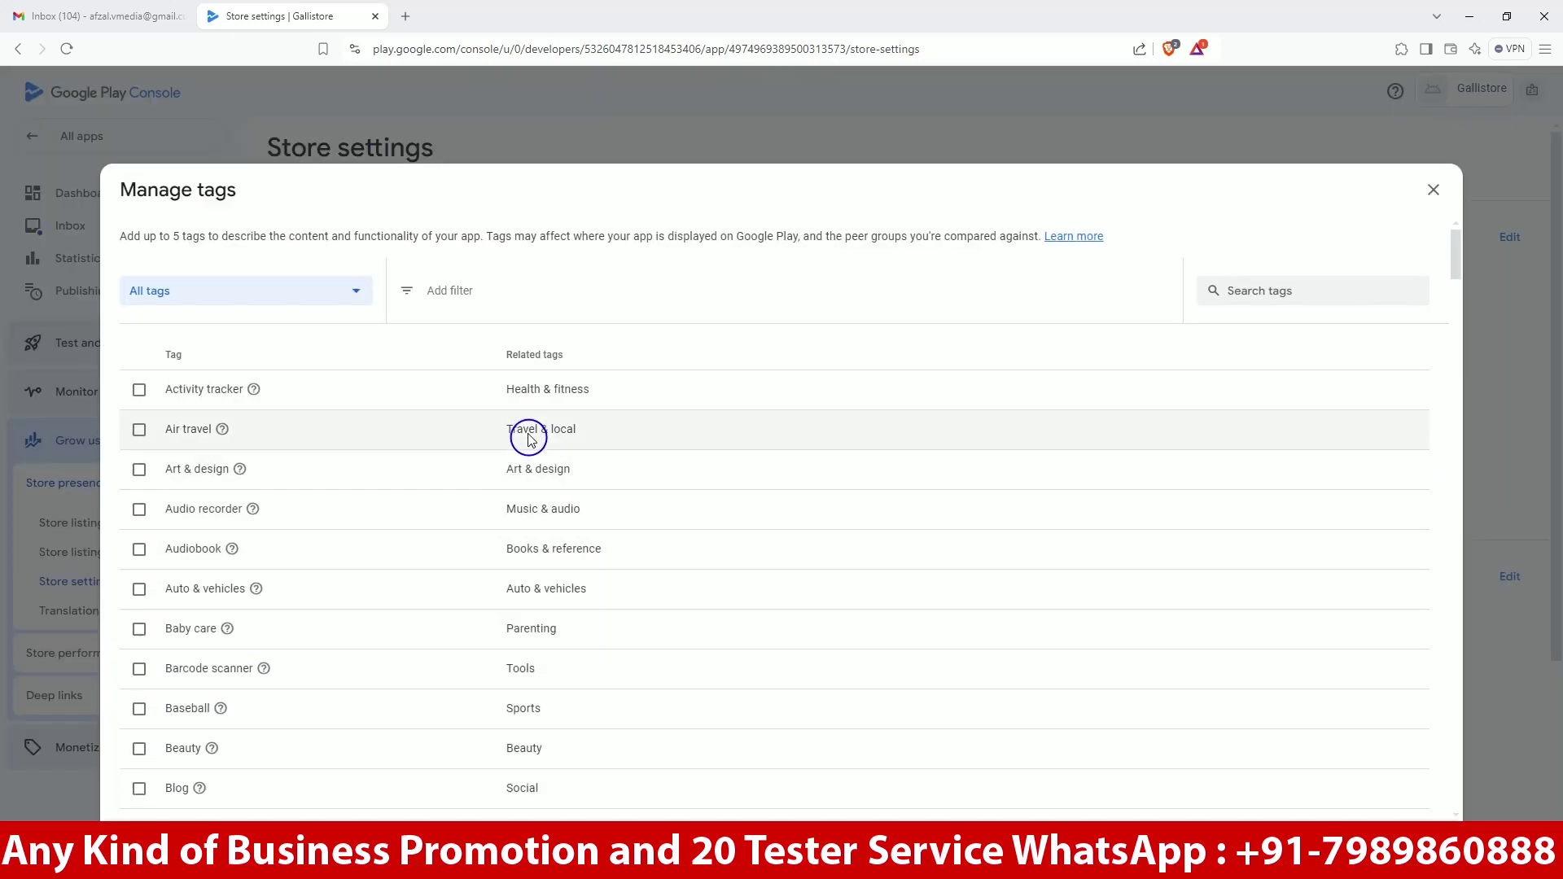
Filter tags by Food & drink category and save the tags Food & drink, Food delivery and Restaurant
left_click(450, 294)
left_click(487, 330)
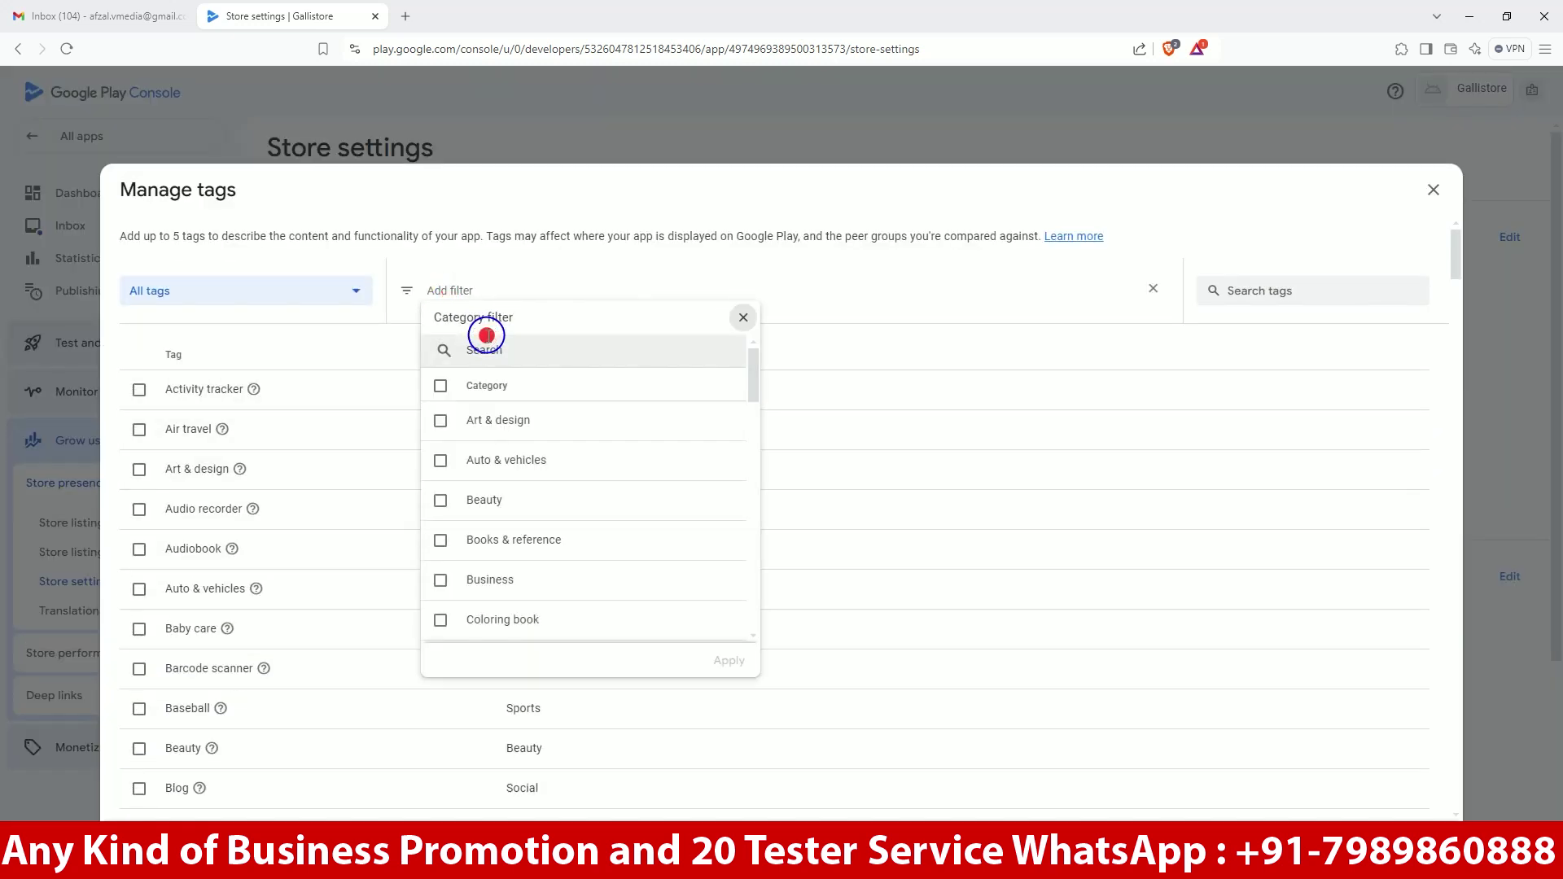
scroll(528, 456, "down", 4)
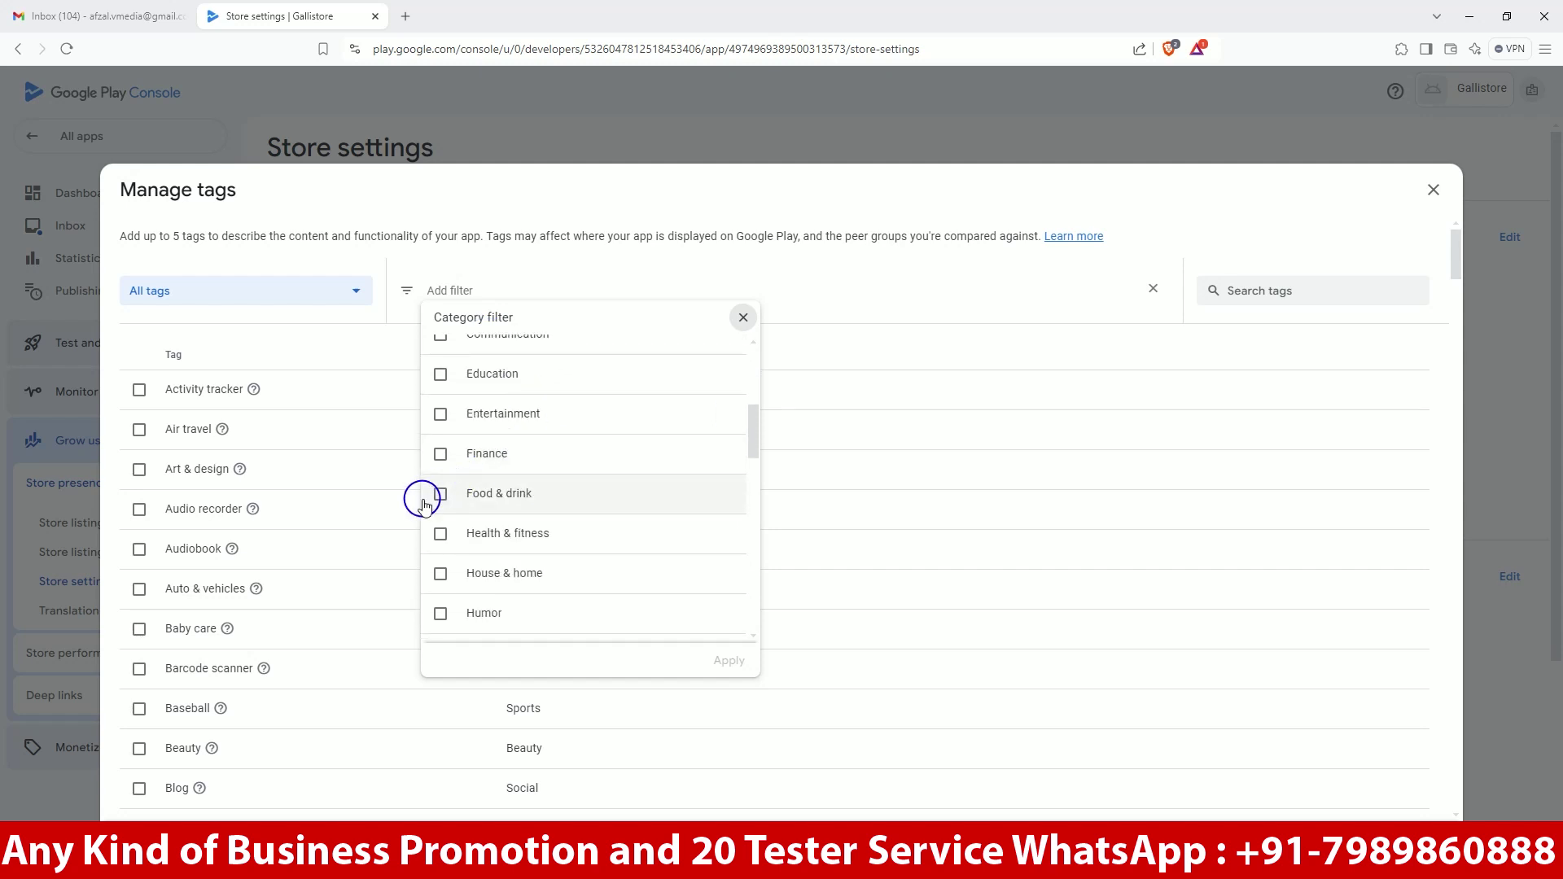
left_click(440, 494)
left_click(727, 661)
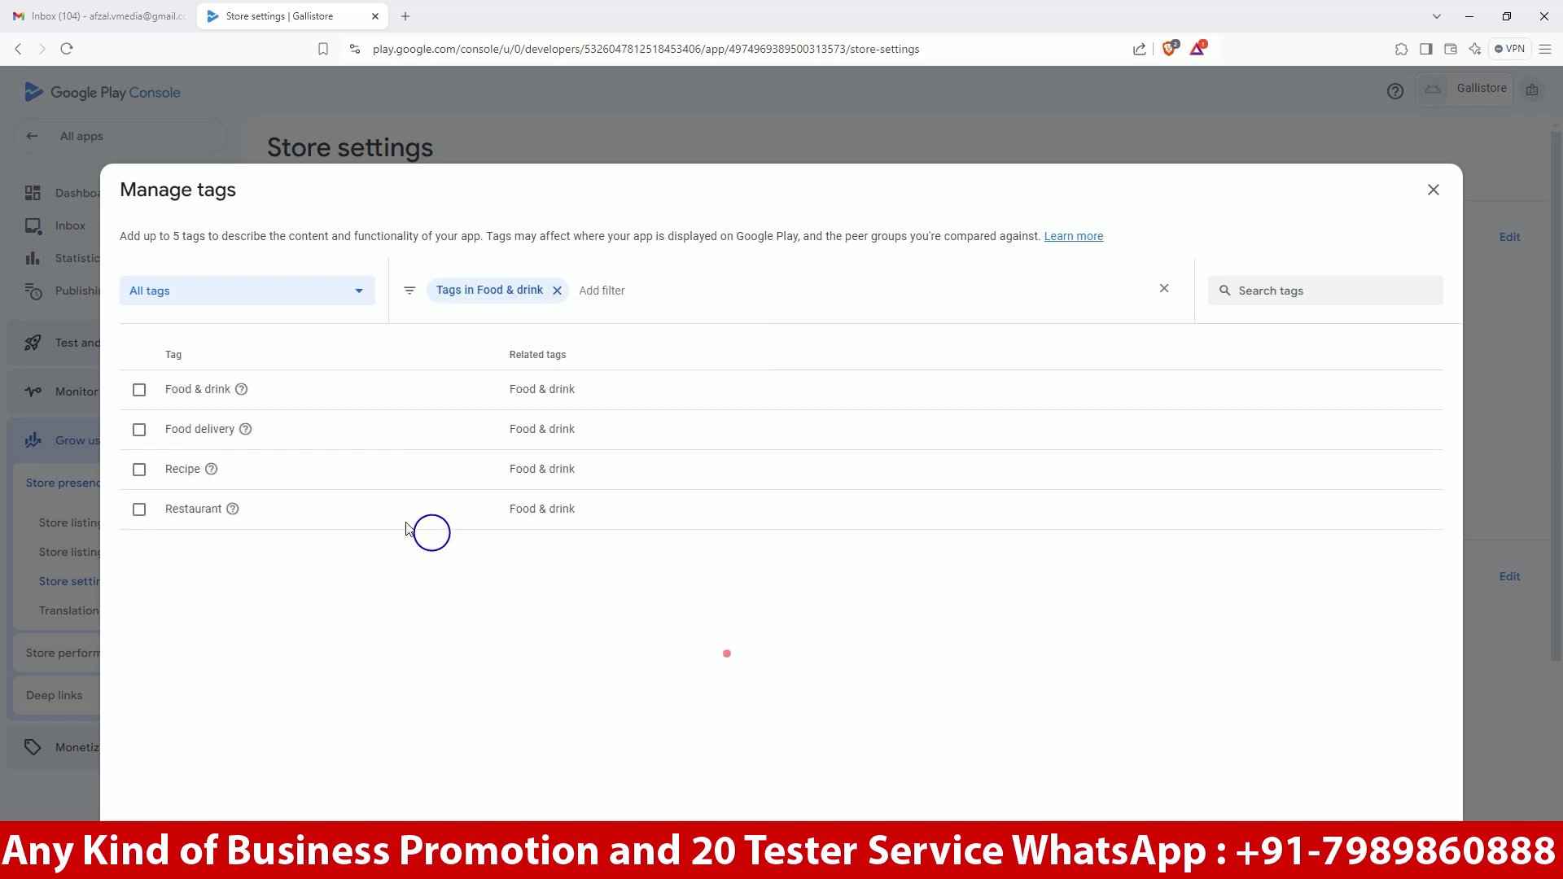
left_click(141, 429)
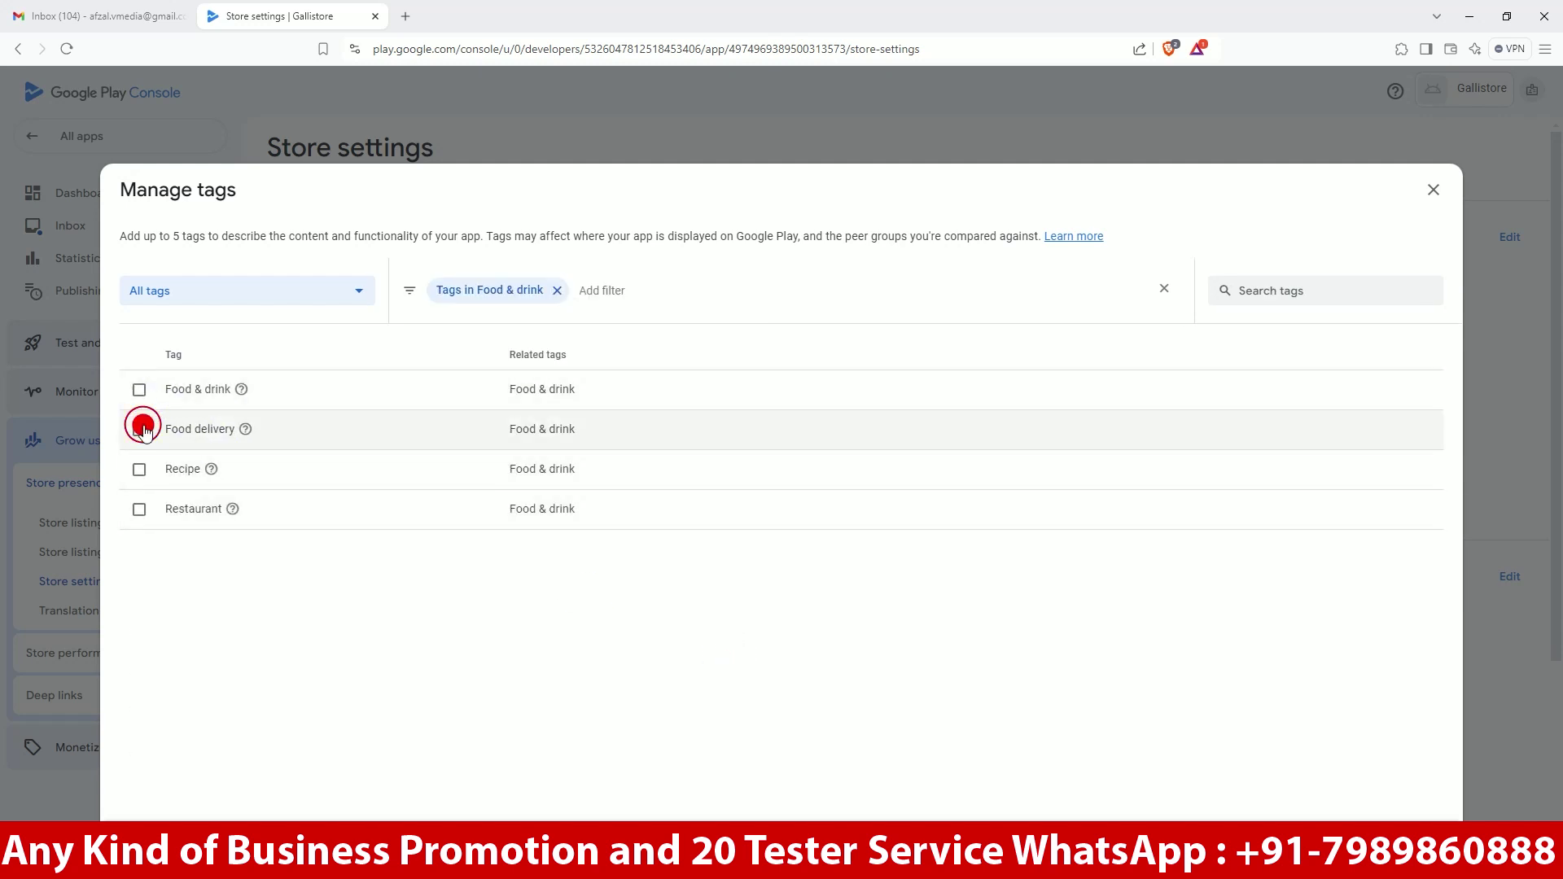
left_click(145, 479)
left_click(135, 506)
left_click(140, 472)
left_click(139, 389)
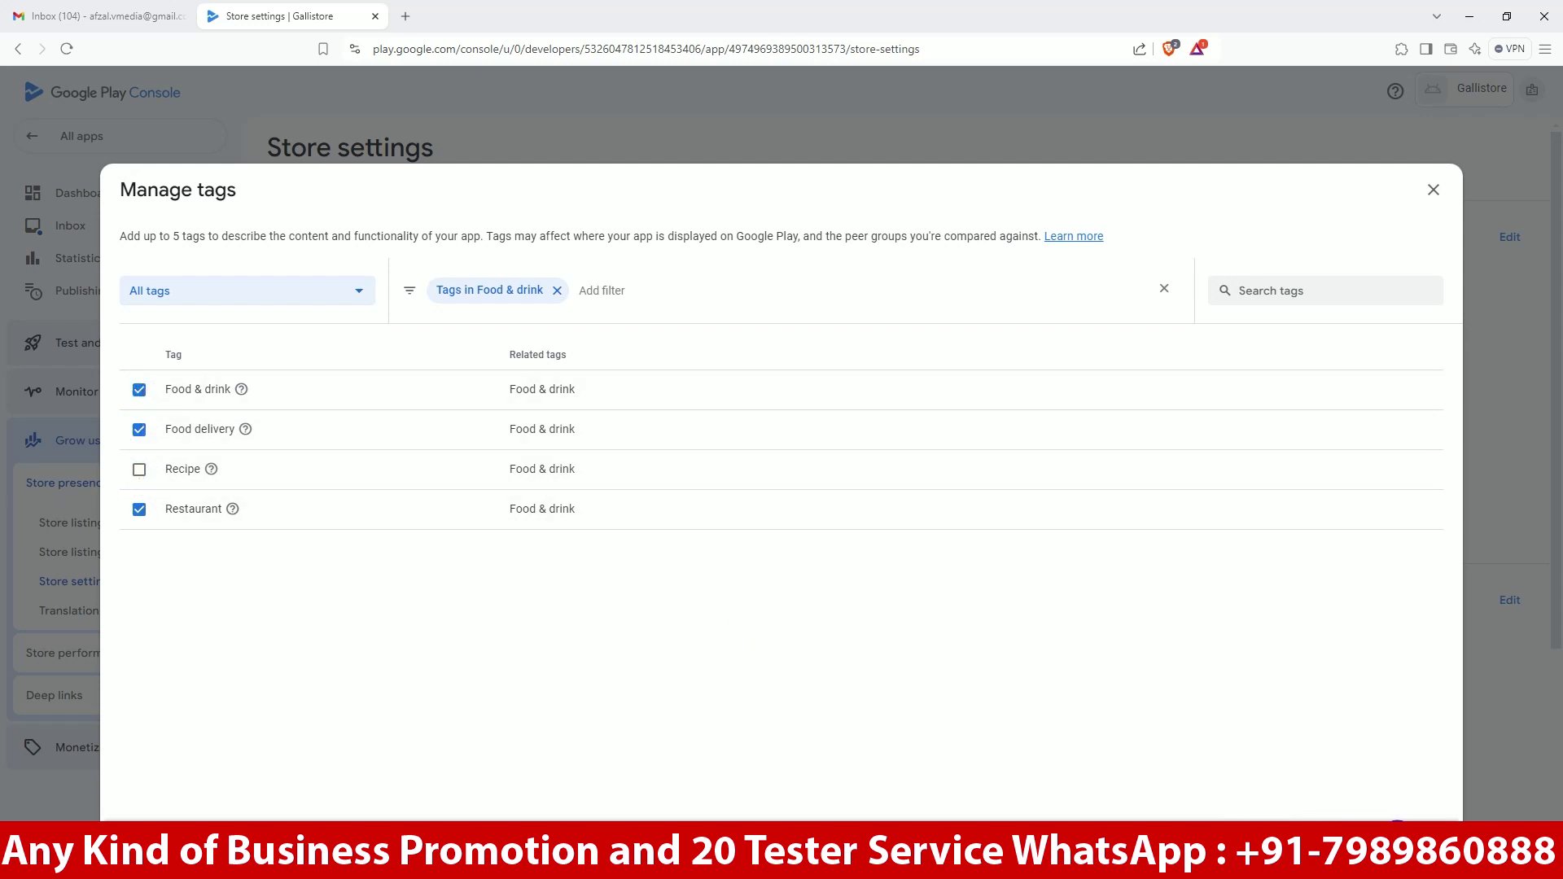
left_click(1396, 843)
scroll(901, 593, "down", 2)
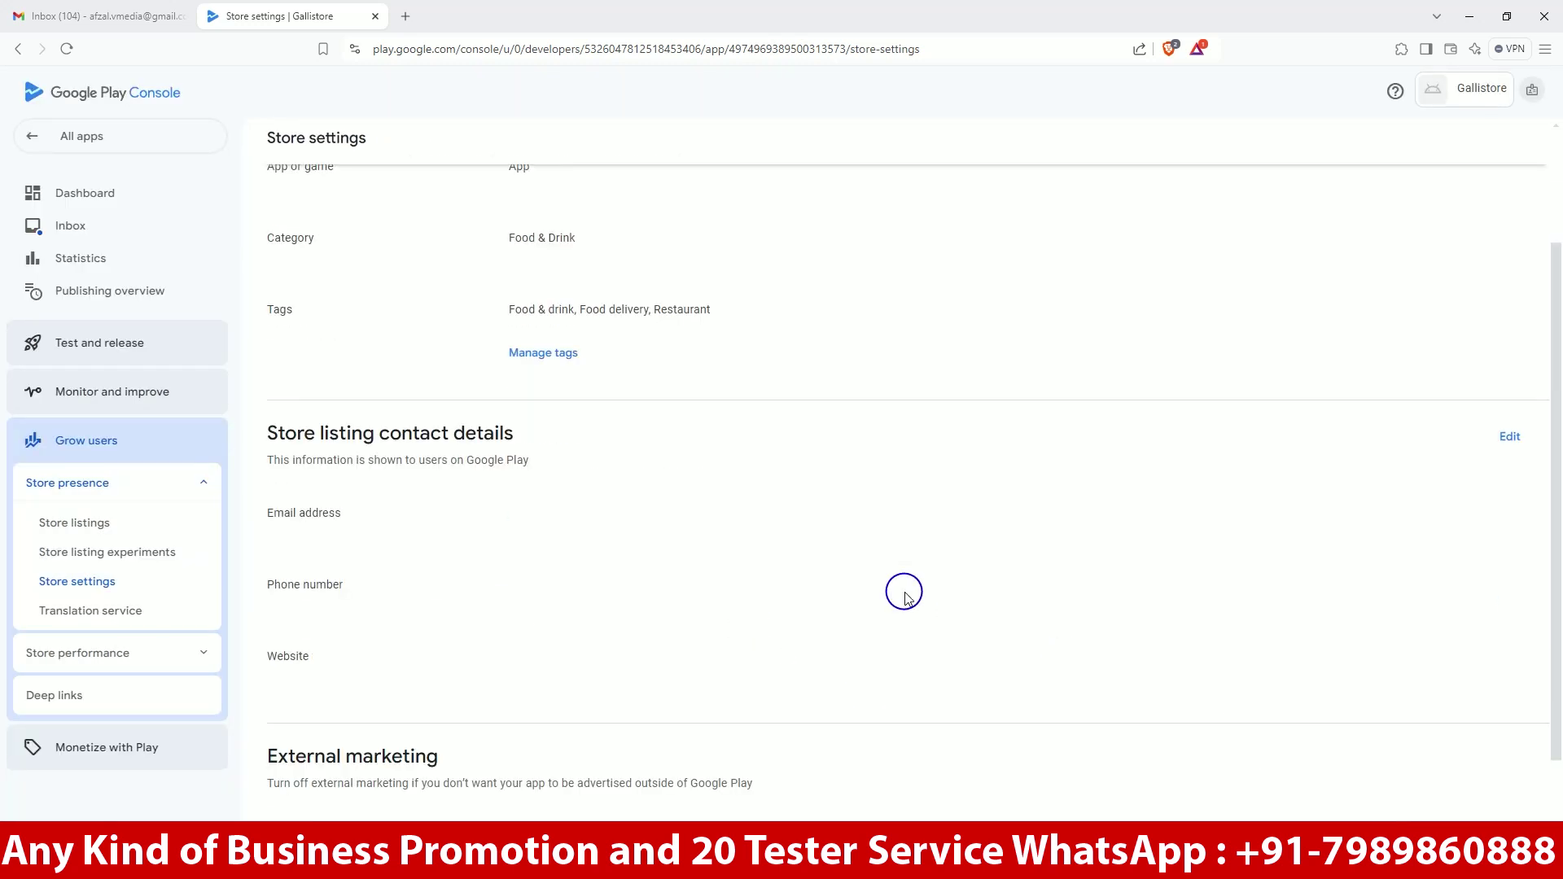
left_click(1510, 439)
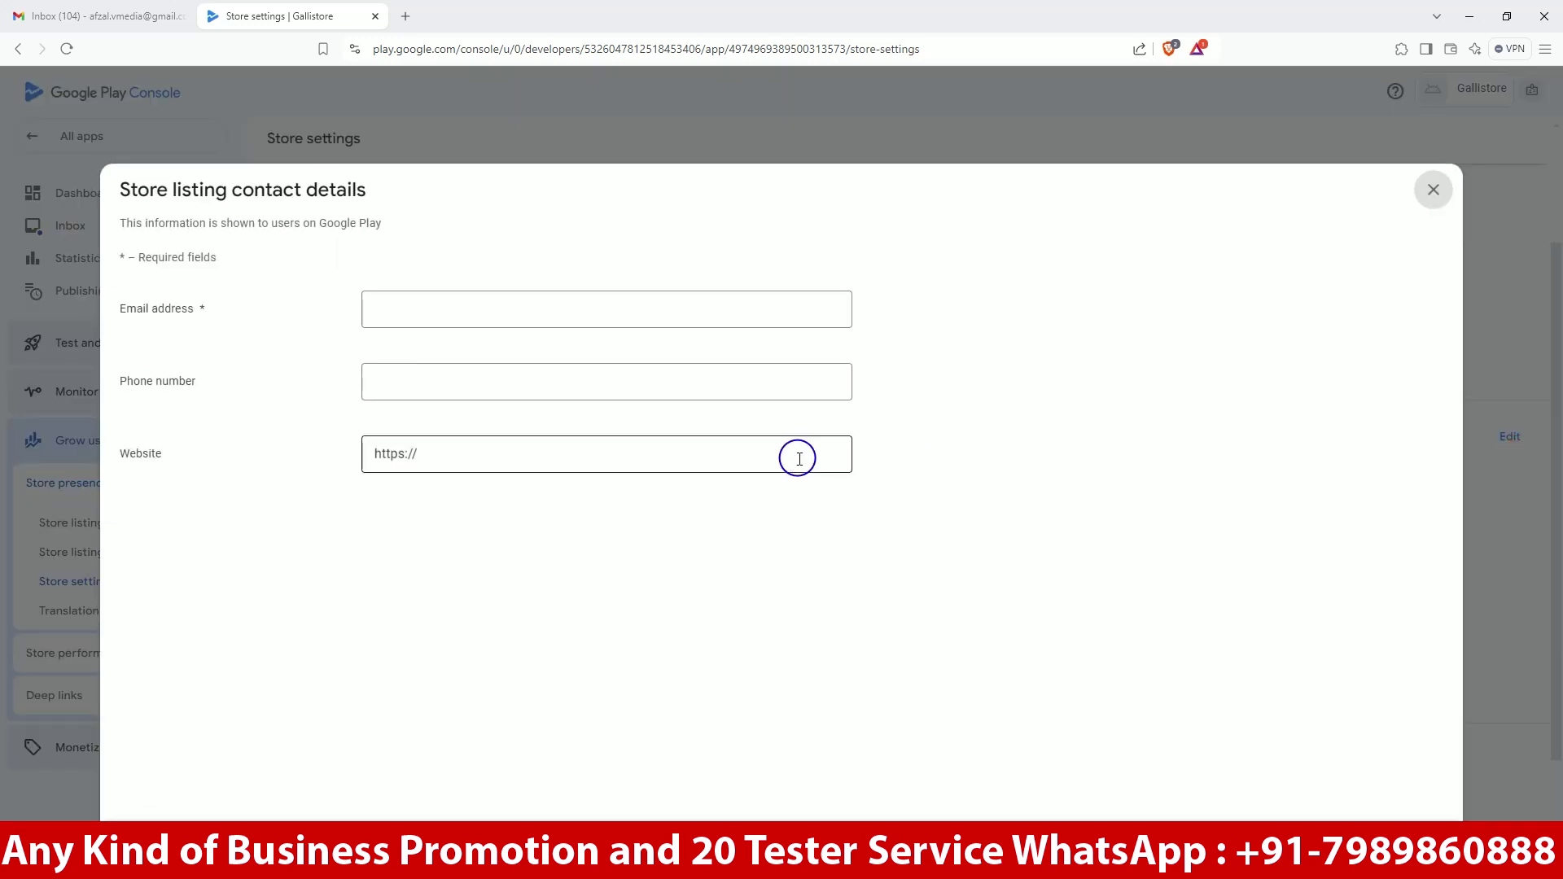
Copy the contact e-mail from the notes into the Email address field
key("alt+Tab")
left_click(744, 409)
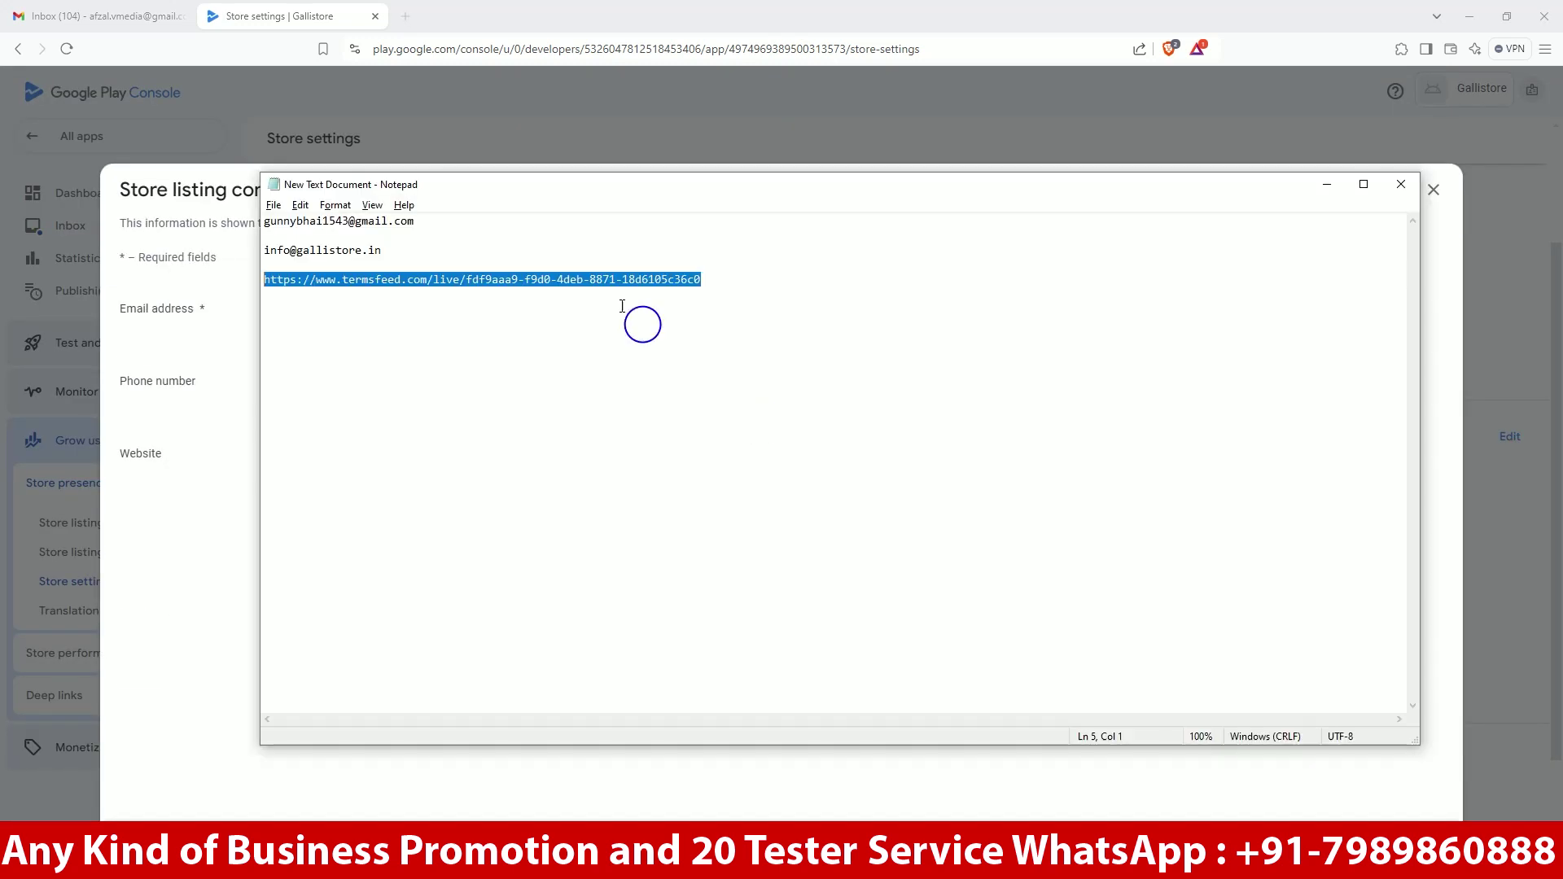
left_click_drag(392, 256, 265, 256)
key("ctrl+c")
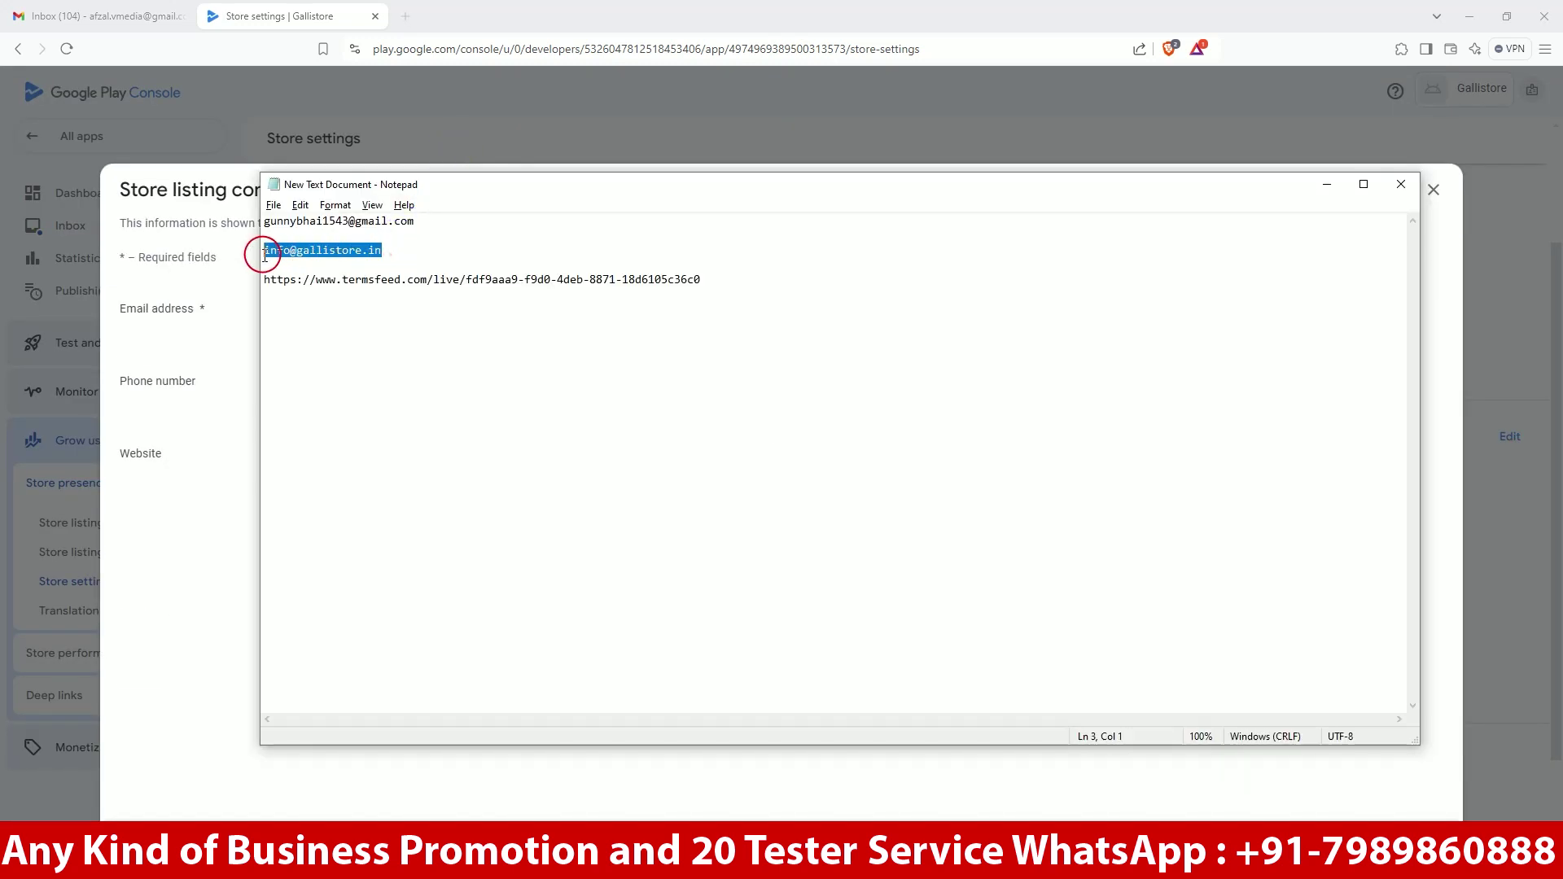
left_click(248, 227)
left_click(425, 314)
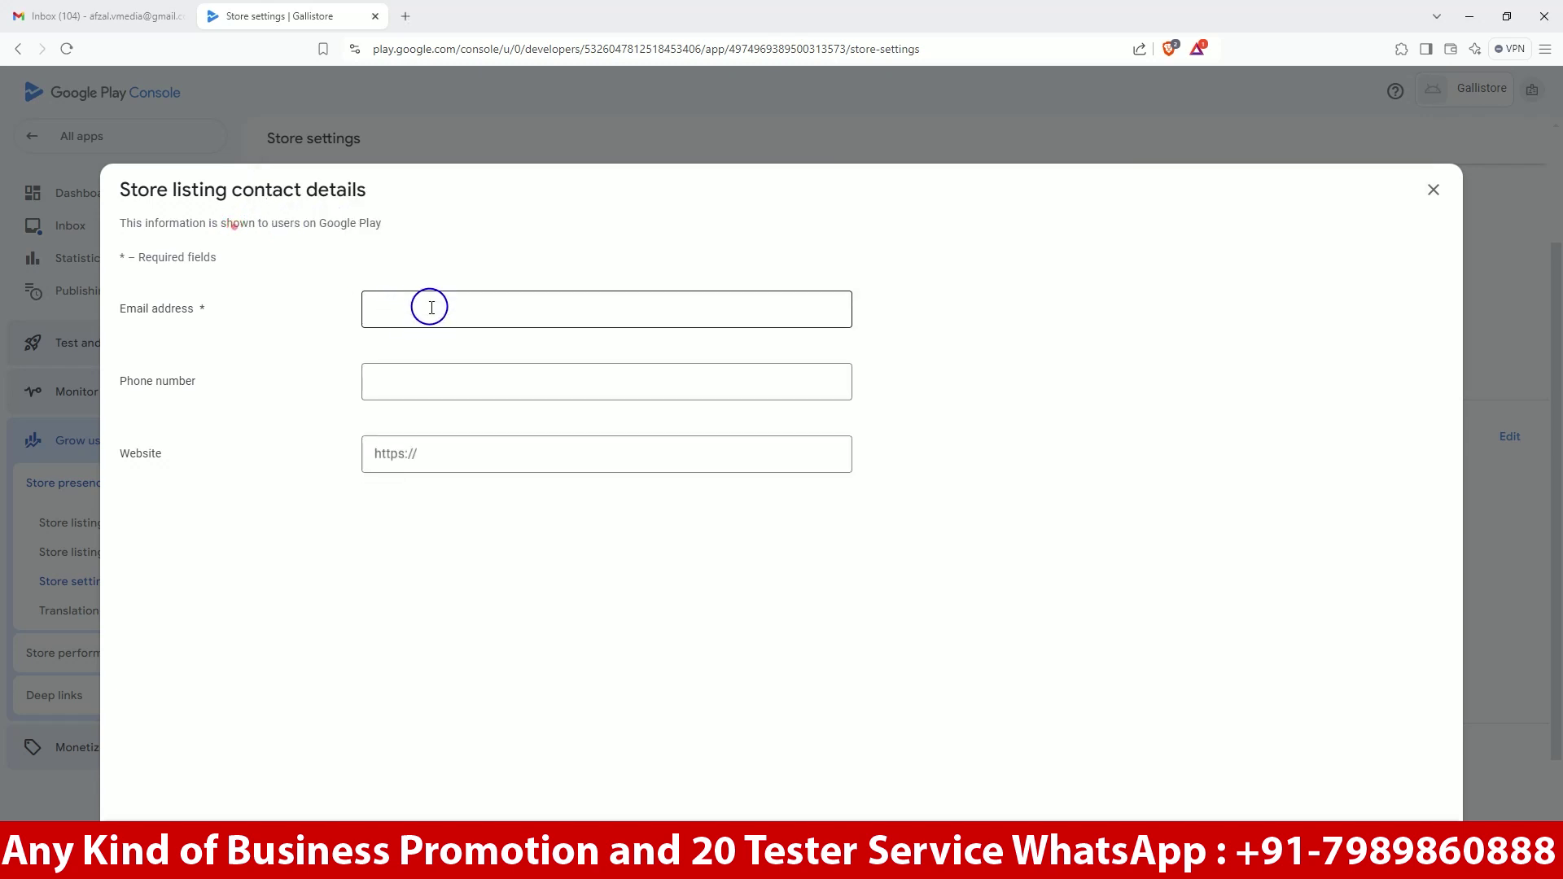
key("ctrl+v")
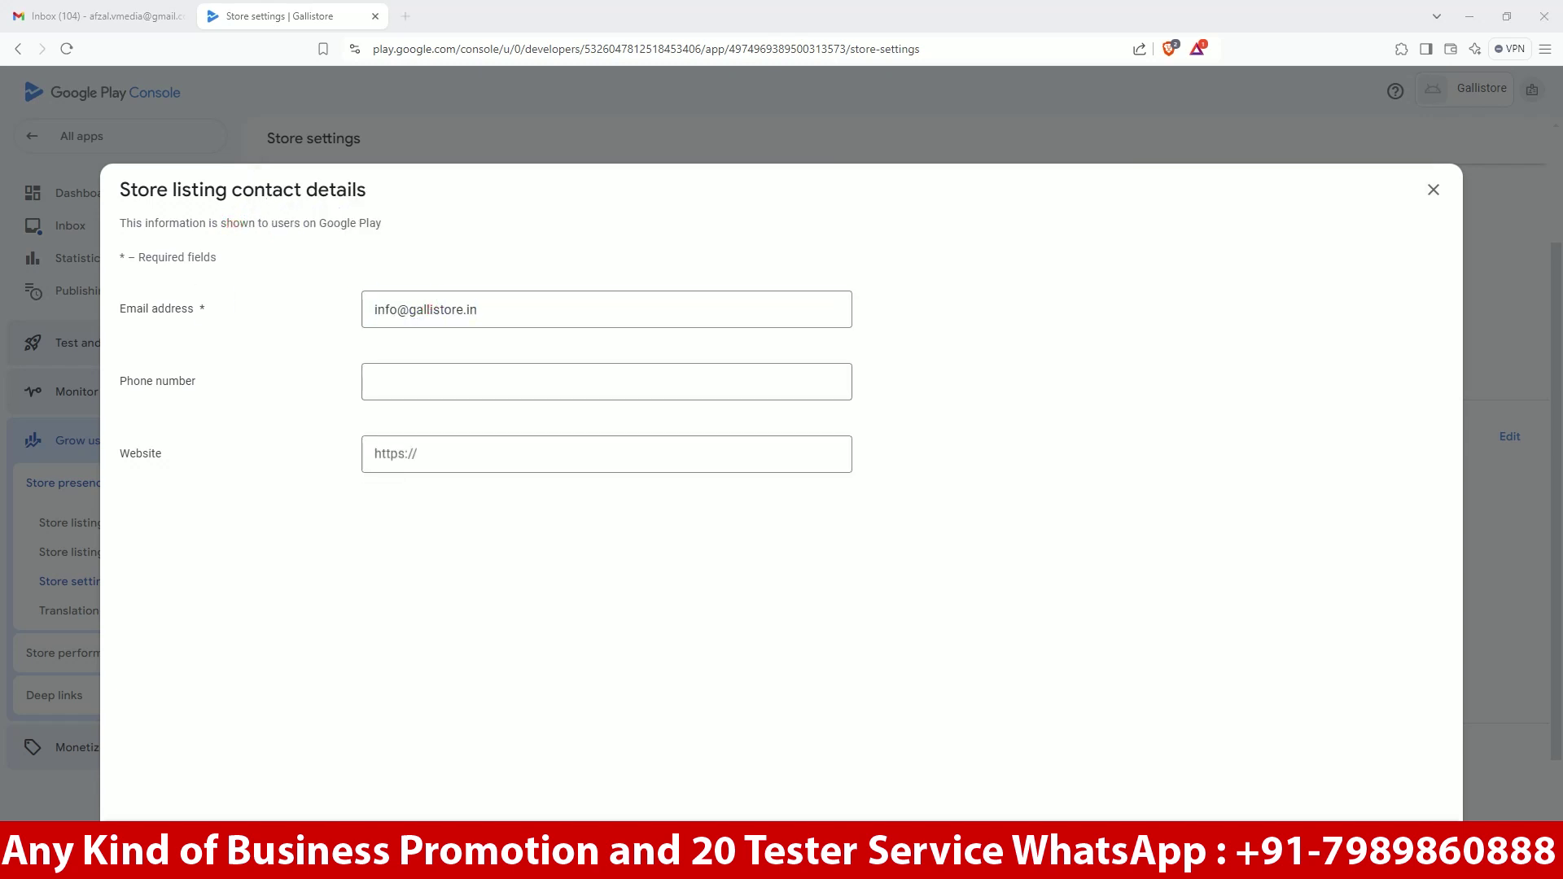
left_click(412, 464)
type("https://www.gallistore.in/")
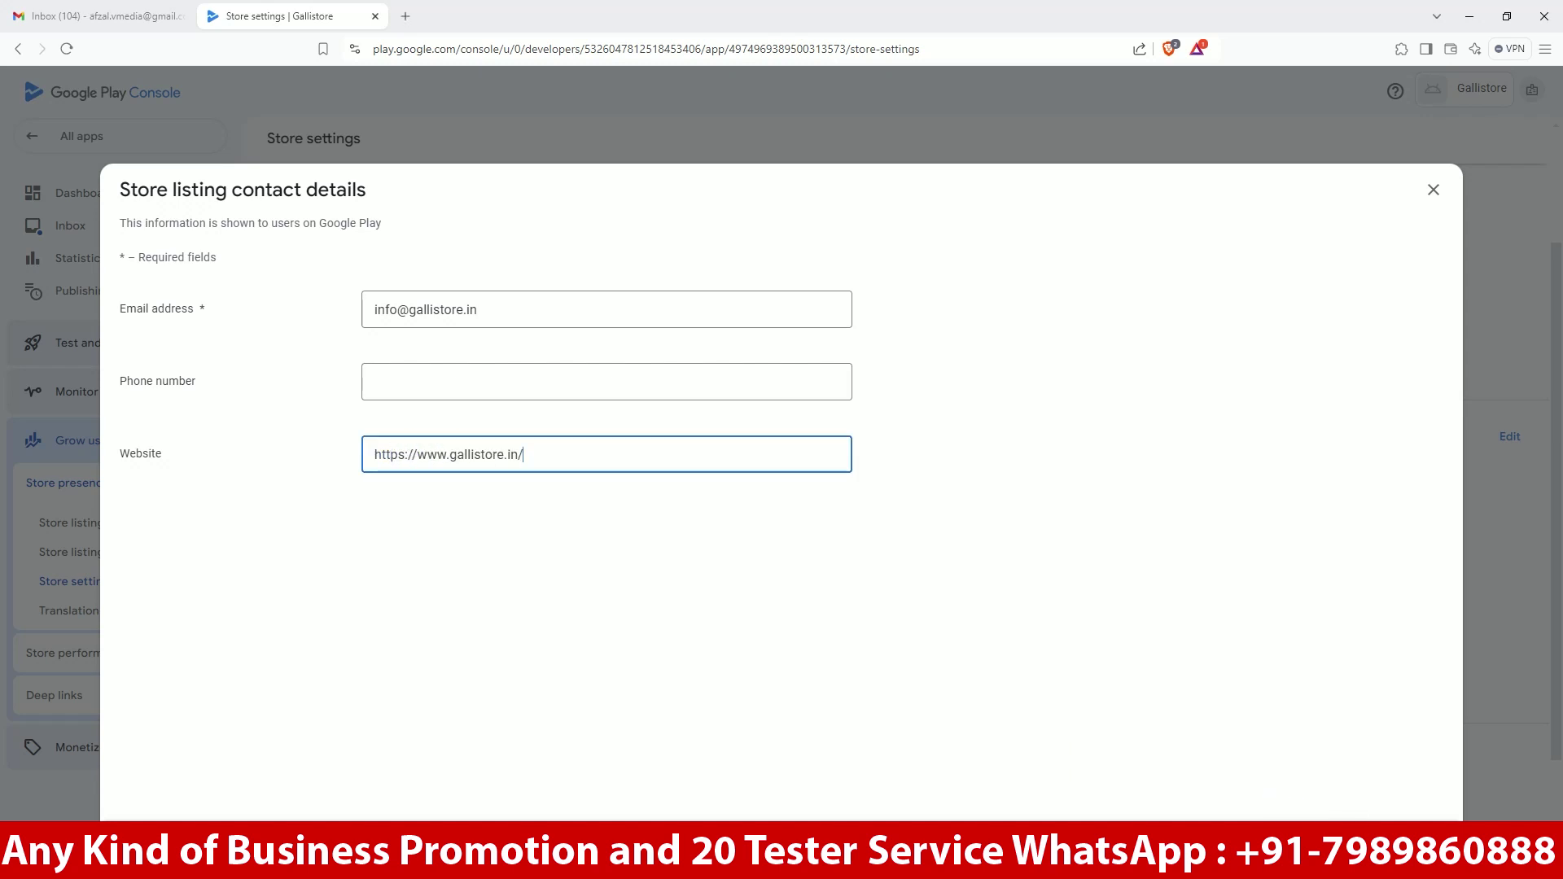
key("alt+Tab")
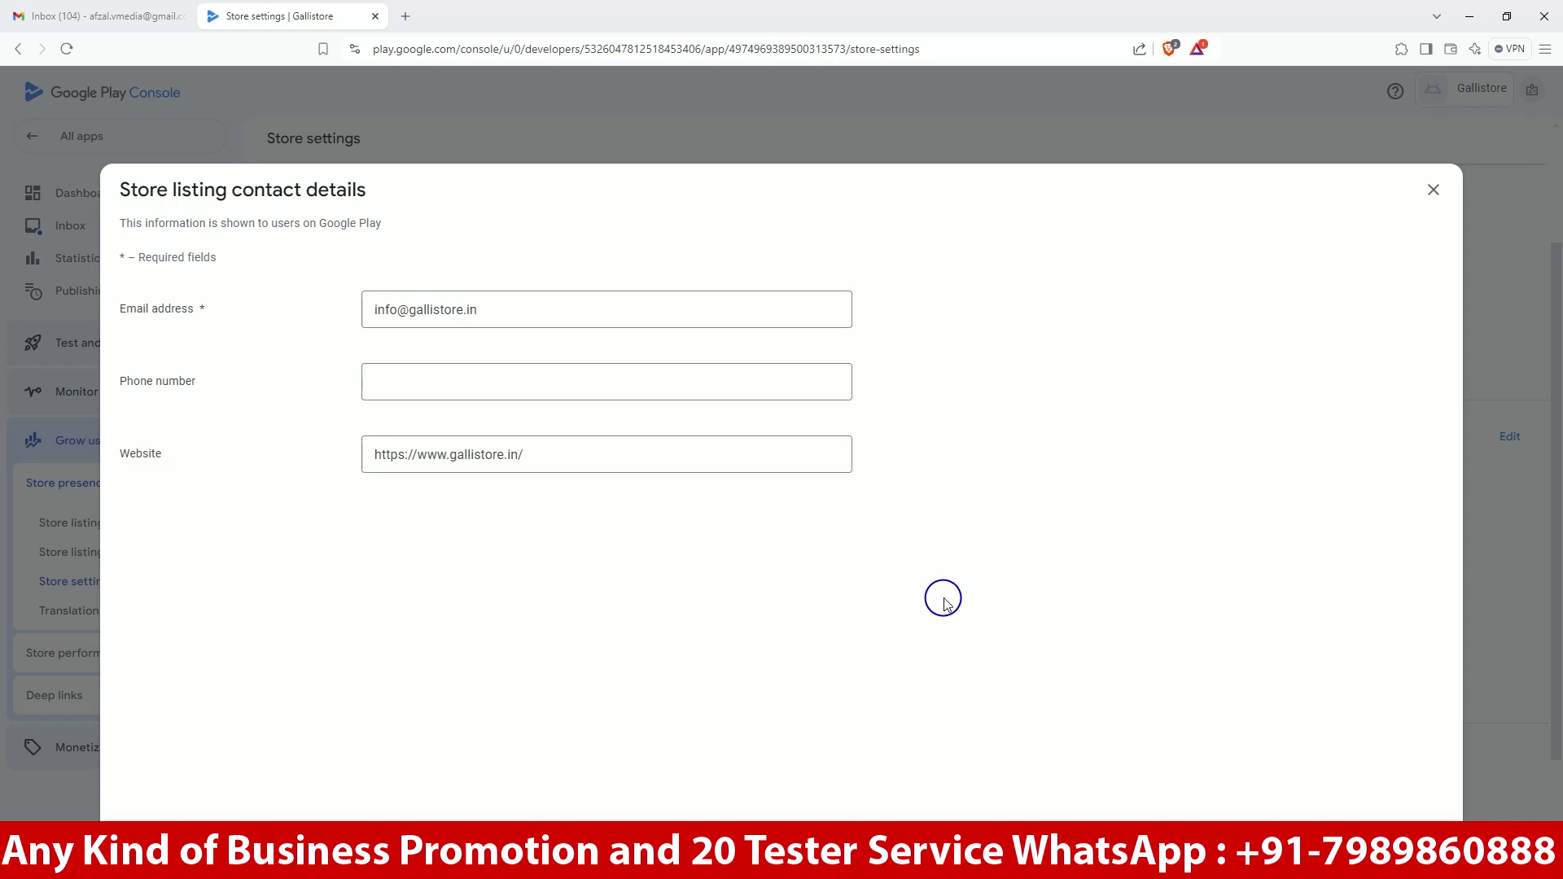
left_click(1436, 180)
scroll(782, 399, "down", 2)
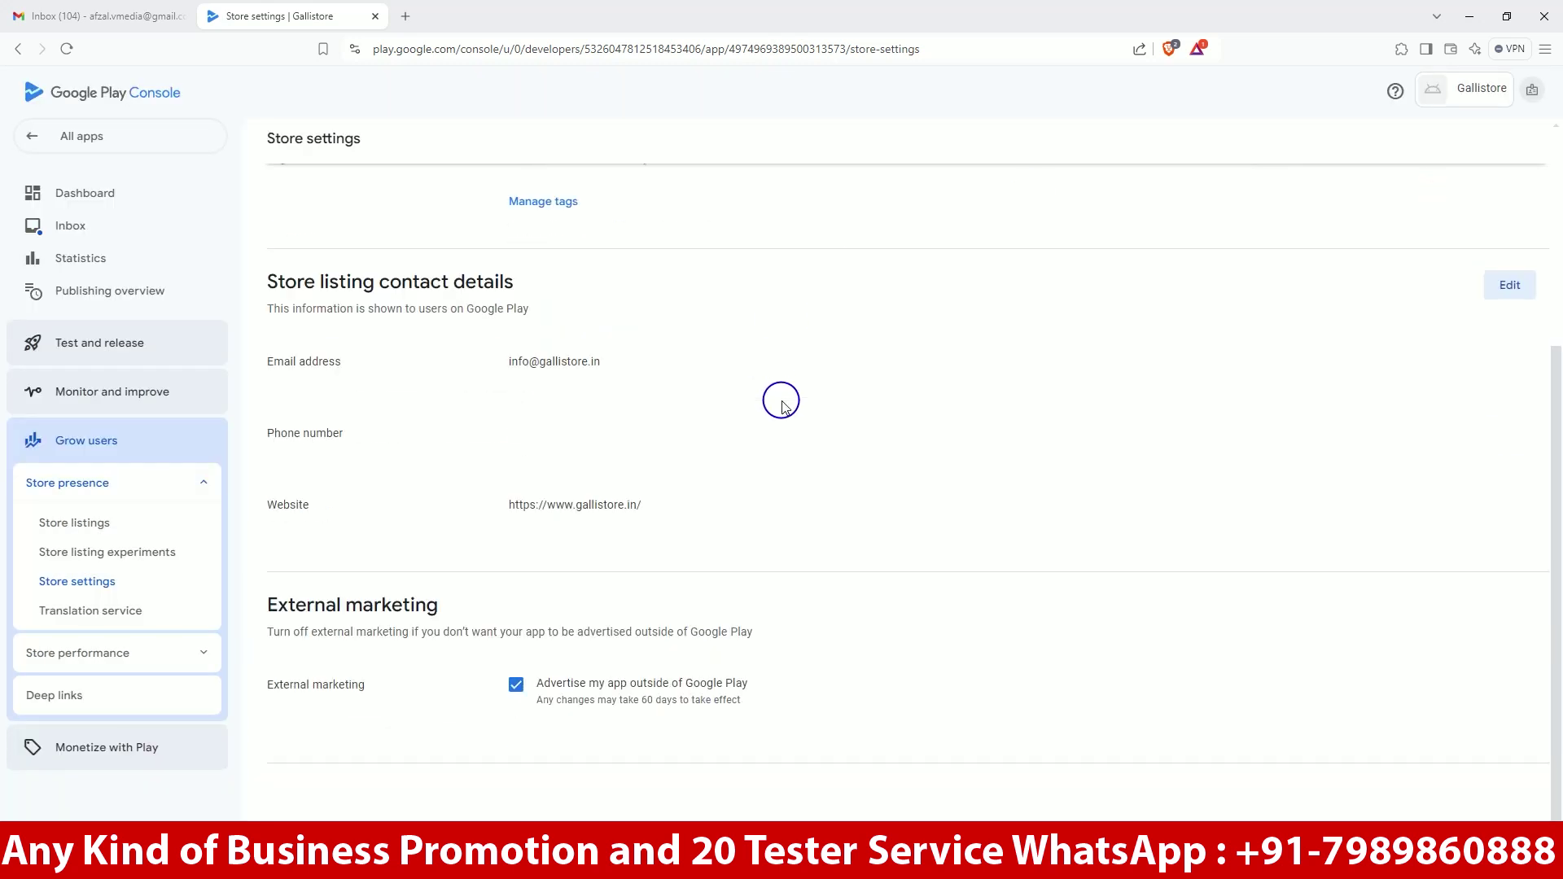
scroll(782, 400, "up", 3)
scroll(782, 401, "up", 1)
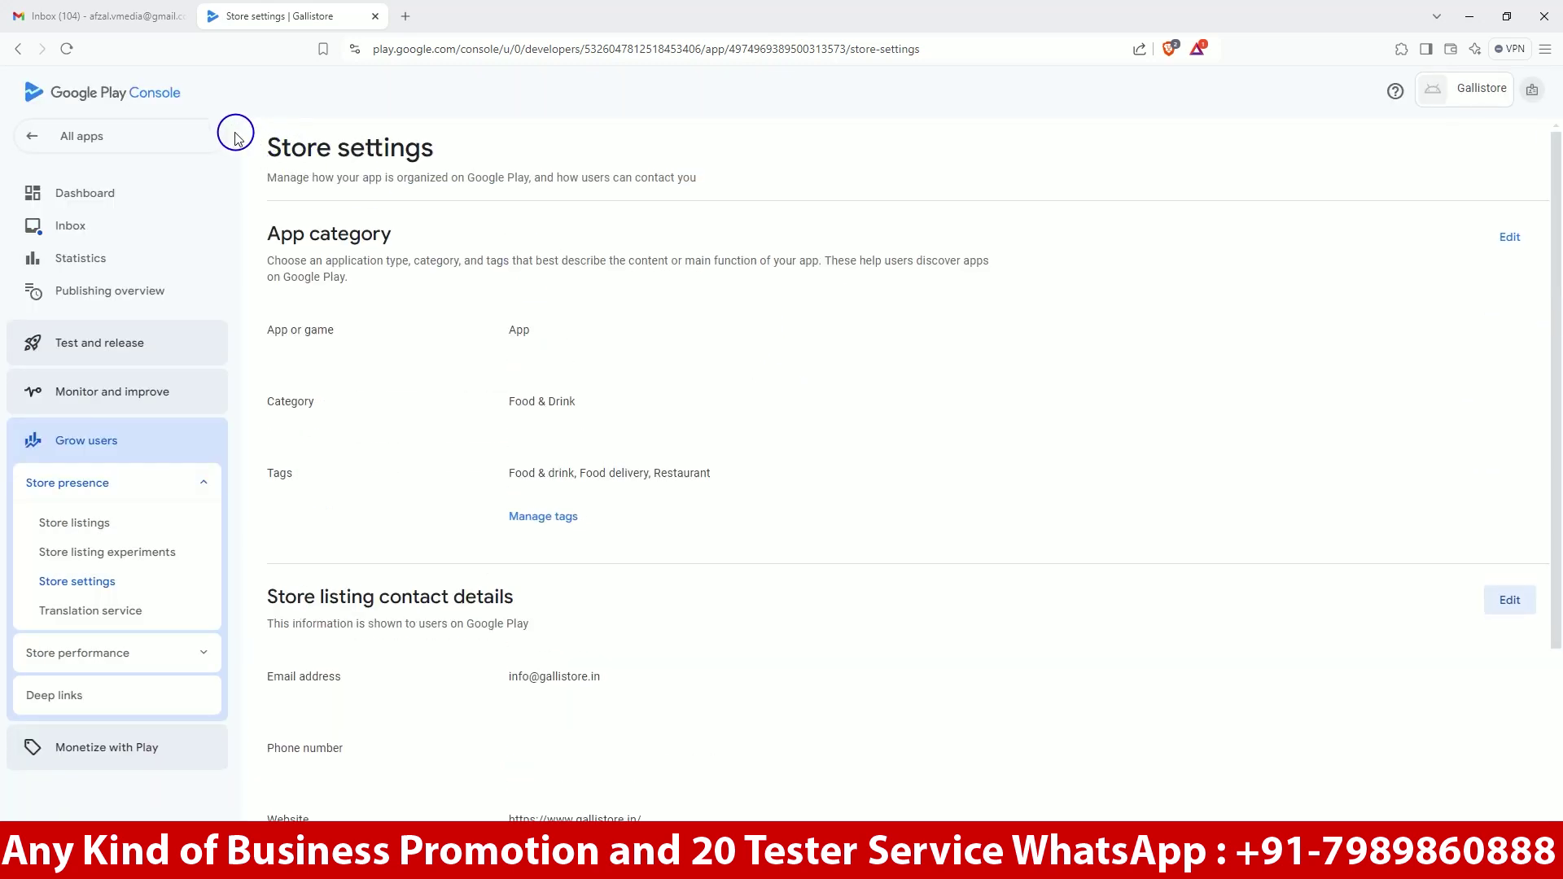
Return to the Gallistore app's dashboard and open the store listing setup
left_click(129, 133)
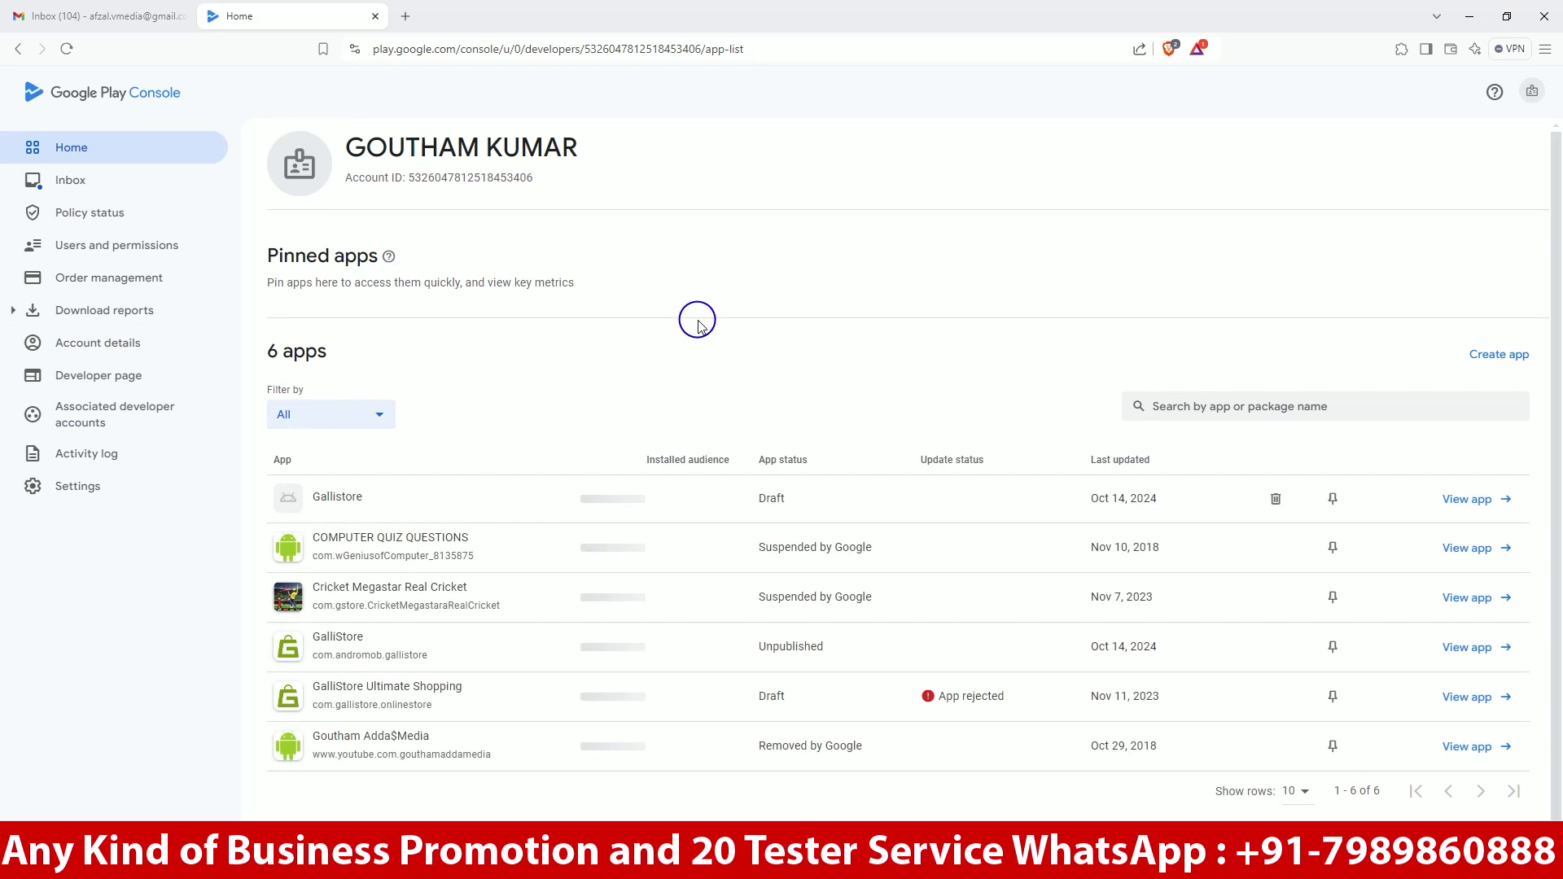
left_click(704, 495)
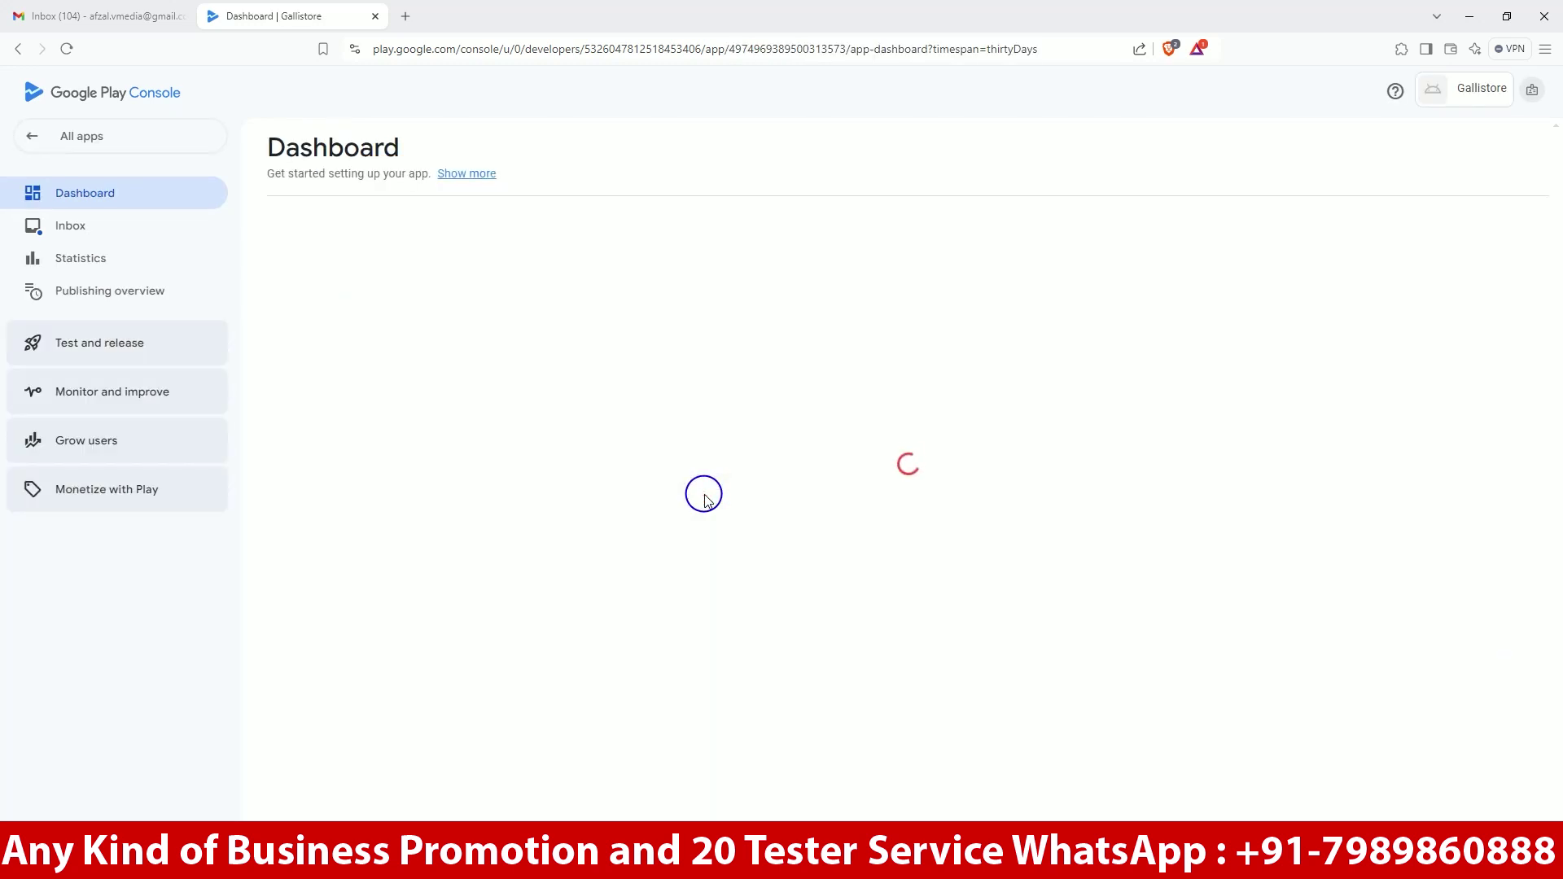
scroll(703, 495, "down", 5)
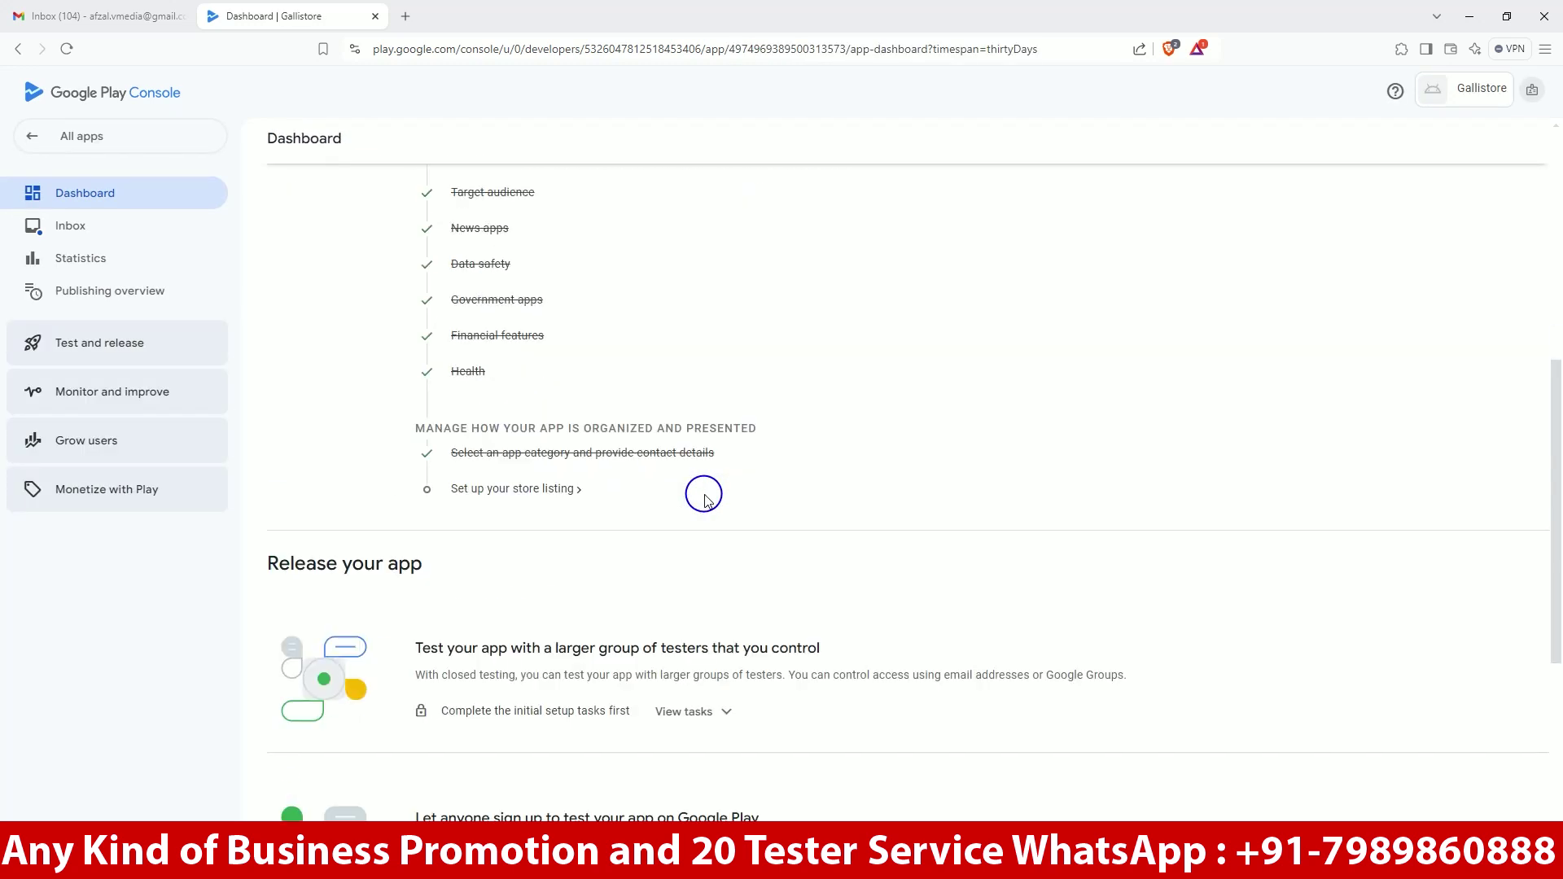
left_click(542, 498)
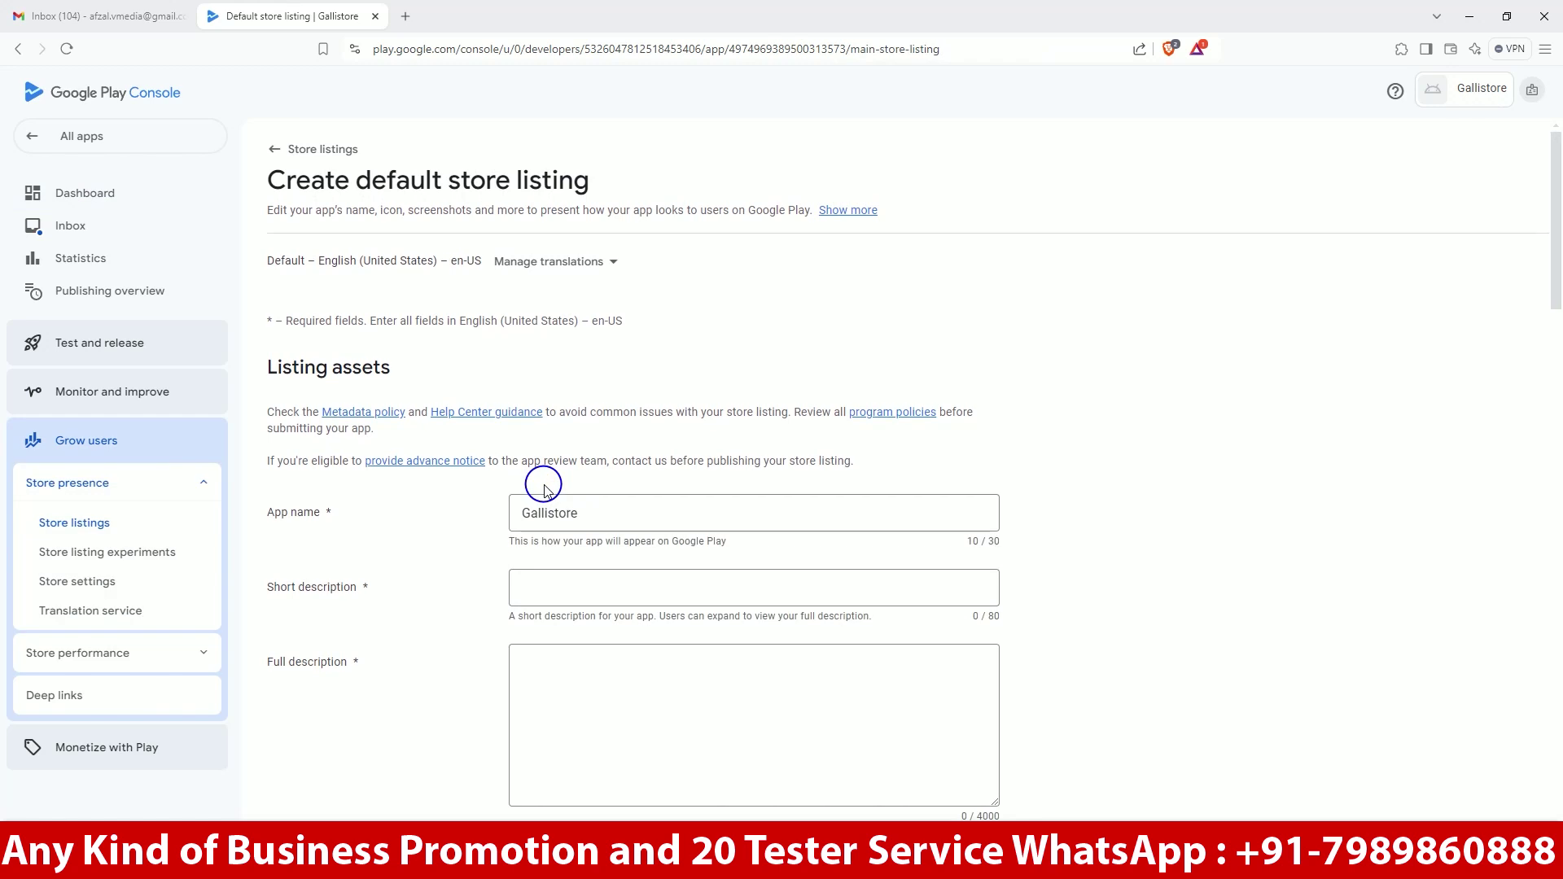
Copy the Word document's title line into the Short description field
key("alt+Tab")
key("Tab")
key("Tab")
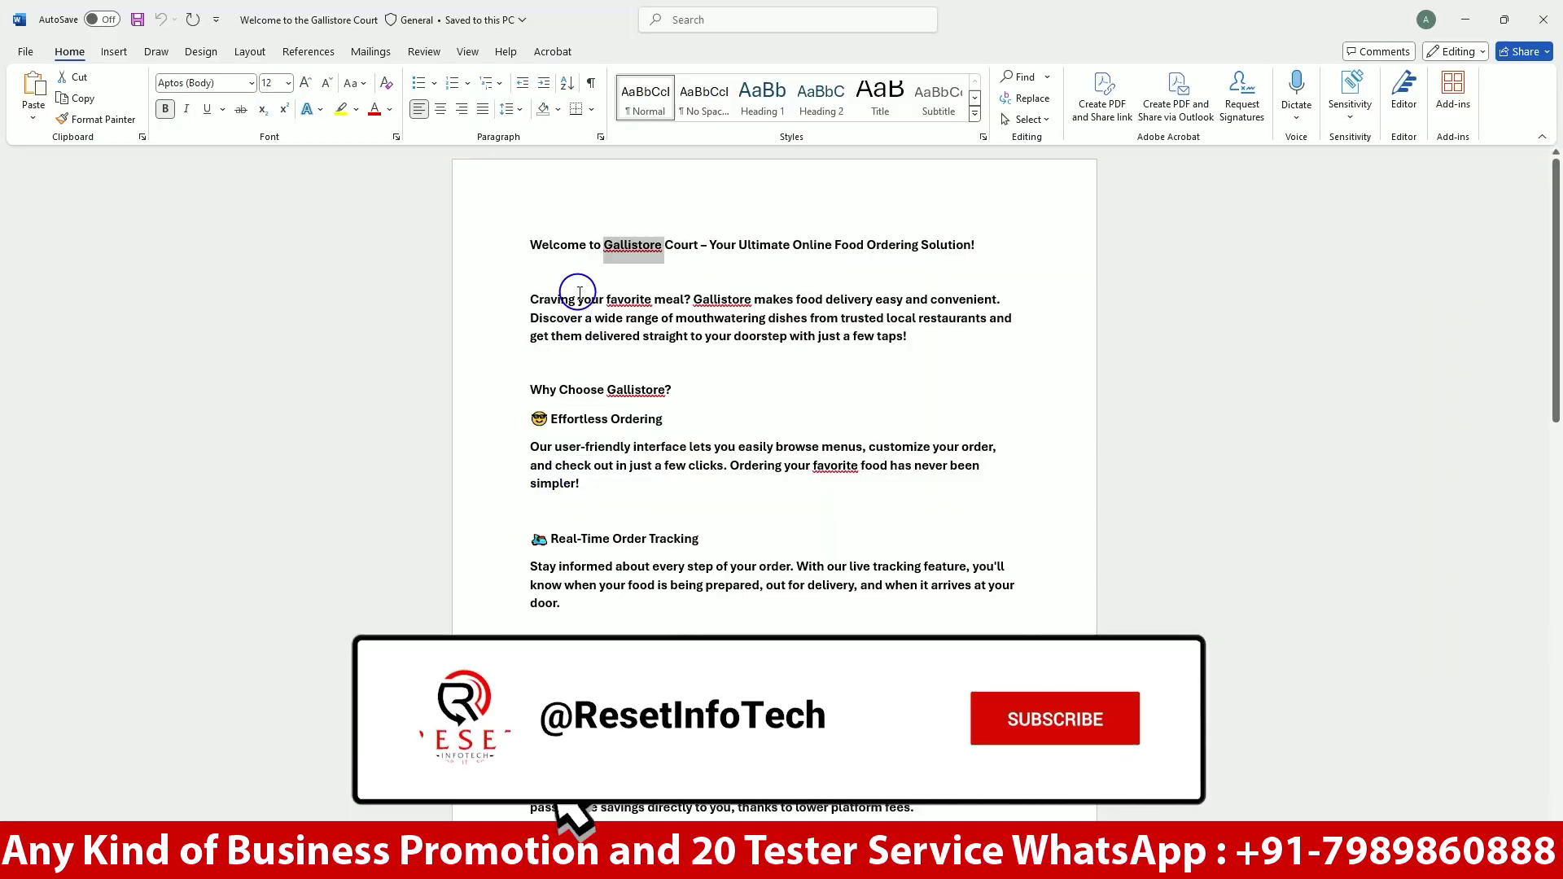
left_click_drag(524, 244, 969, 244)
key("ctrl+c")
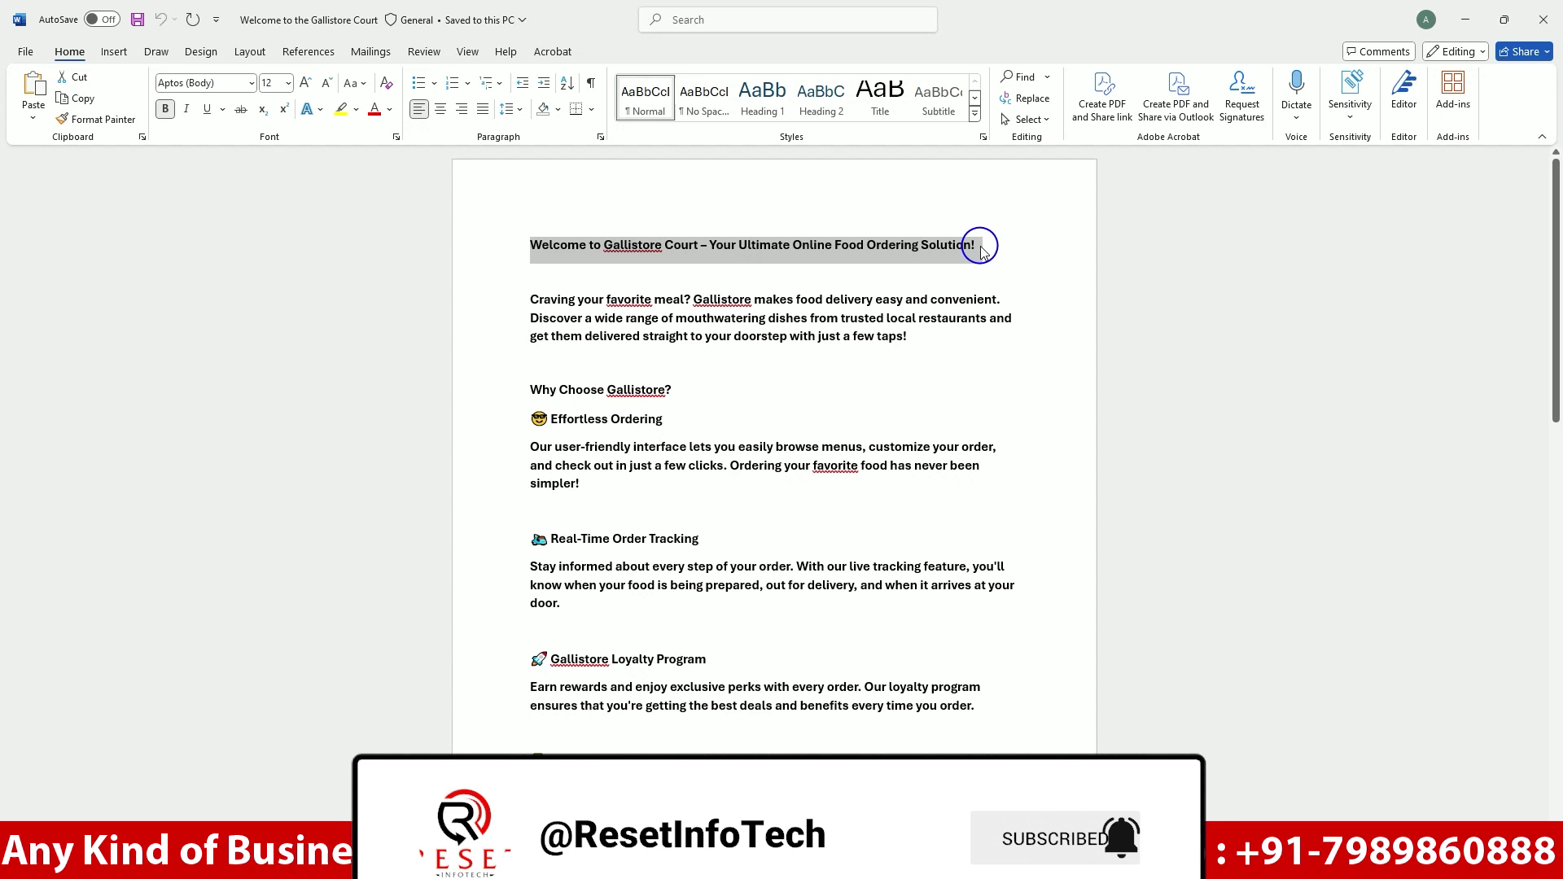
key("alt+Tab")
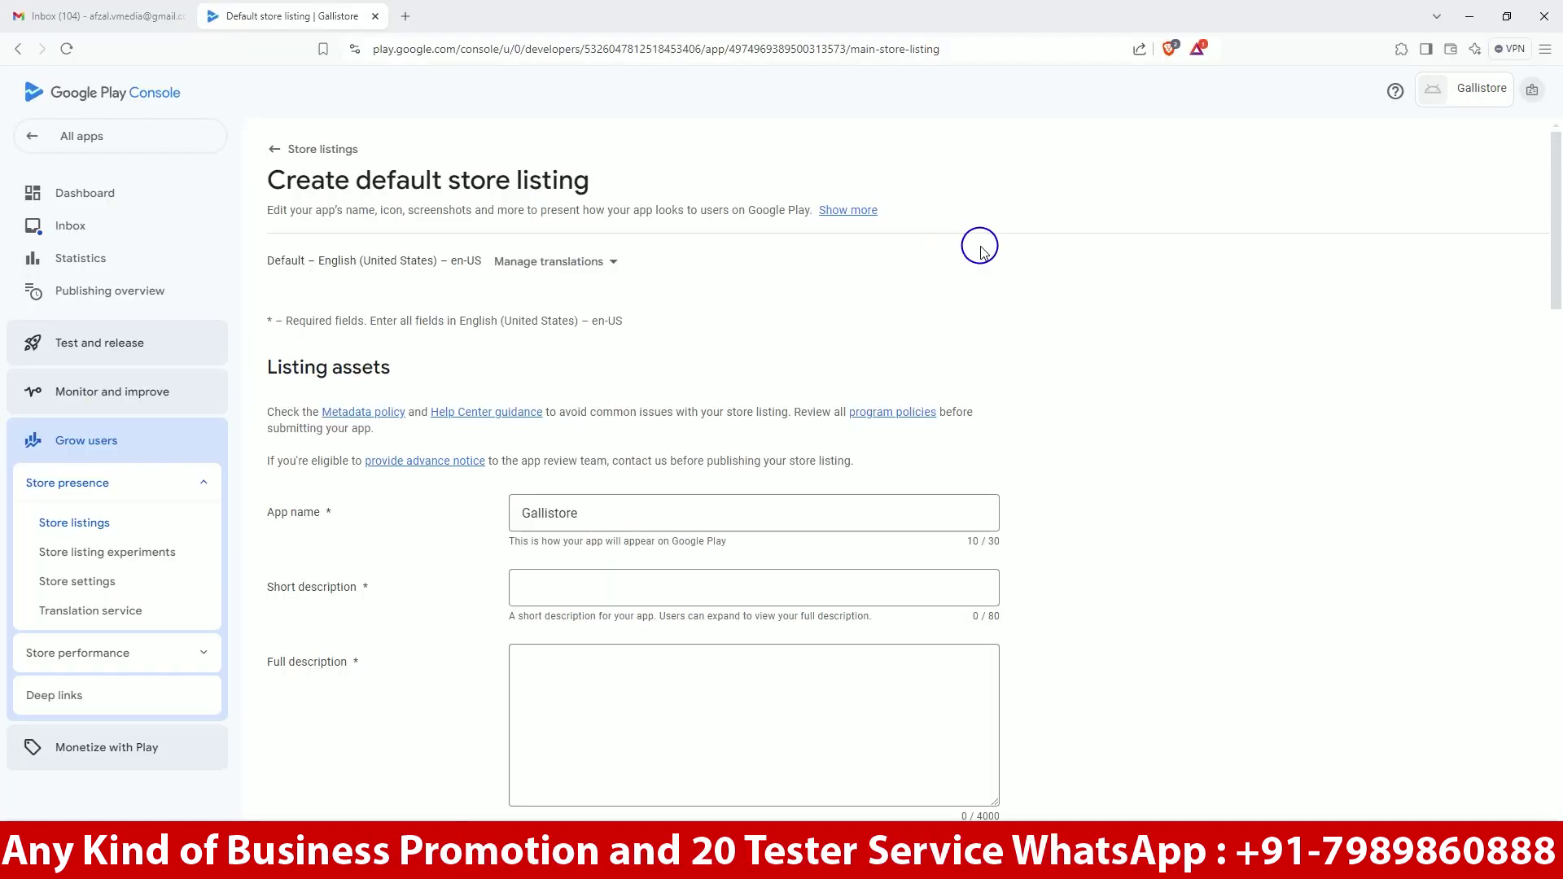
left_click(730, 583)
key("ctrl+v")
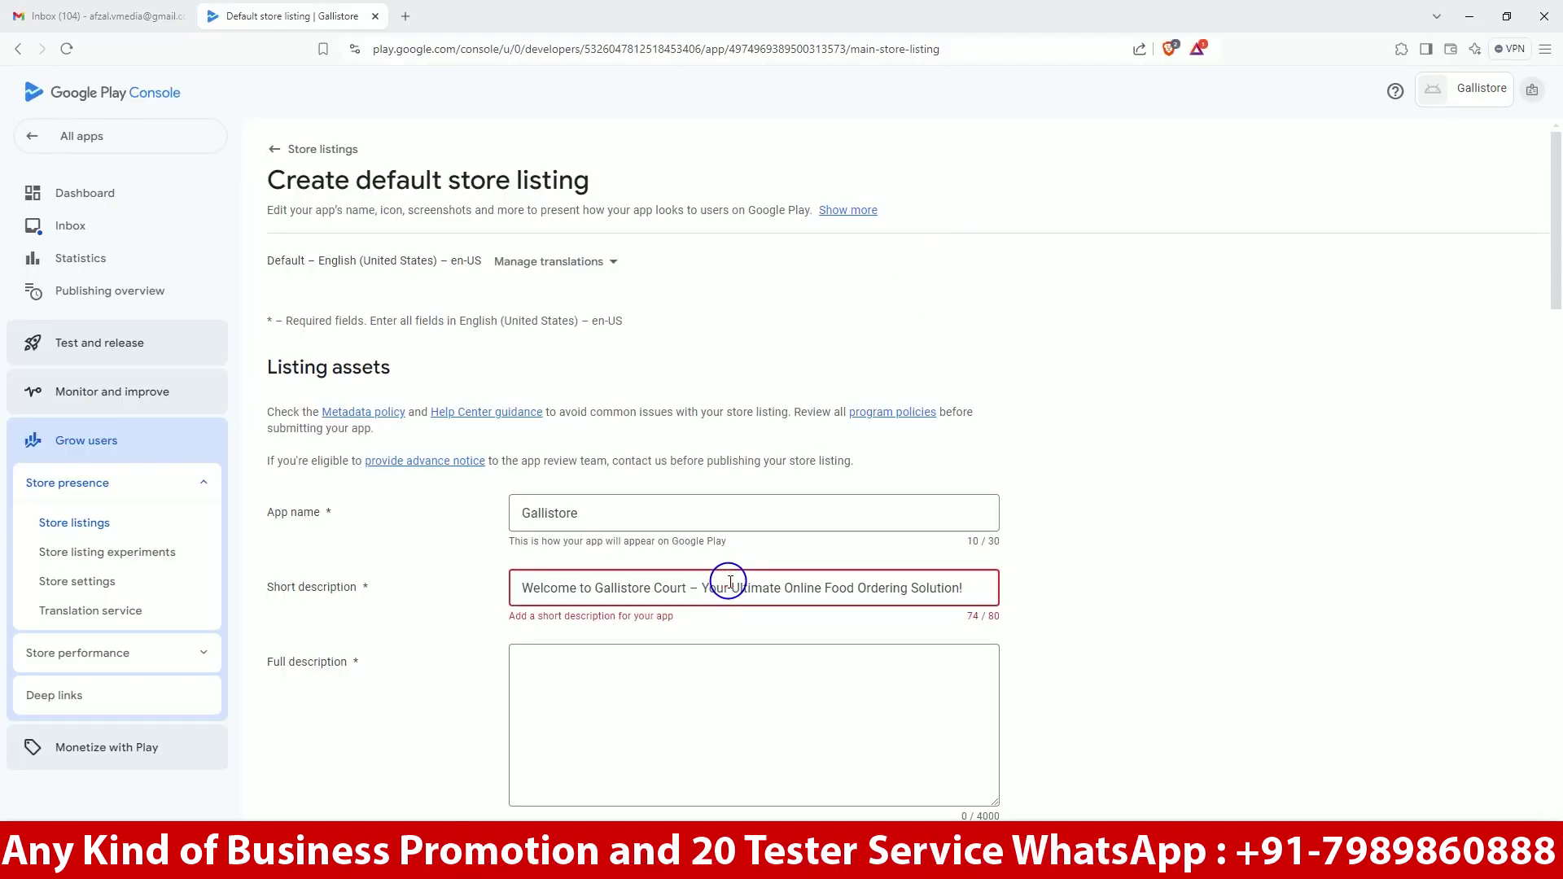
Paste the whole Word description document into the Full description field
key("alt+Tab")
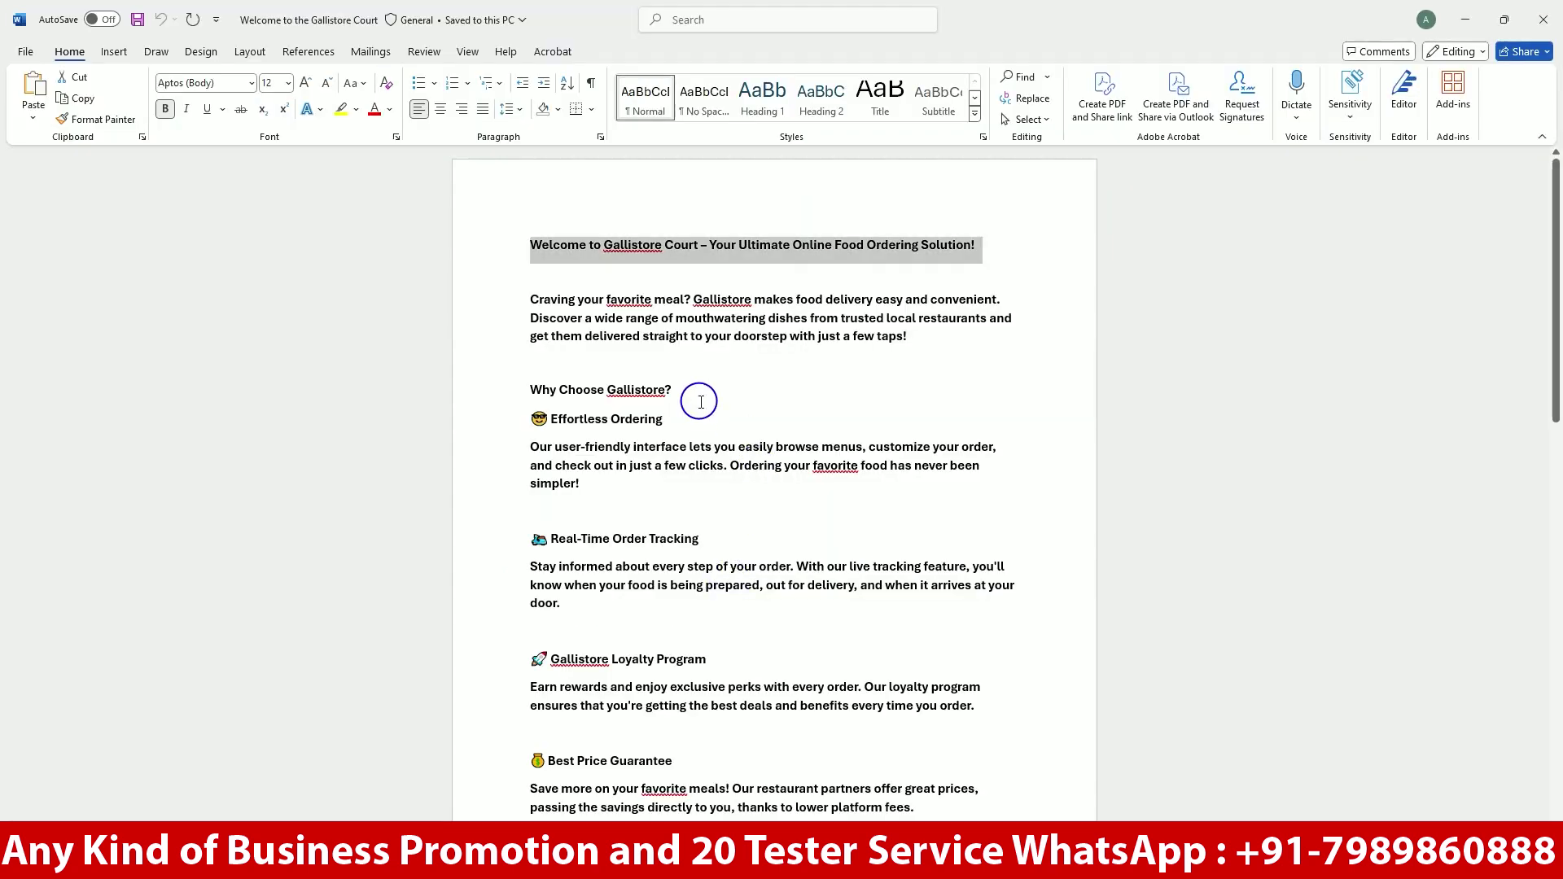
left_click(662, 365)
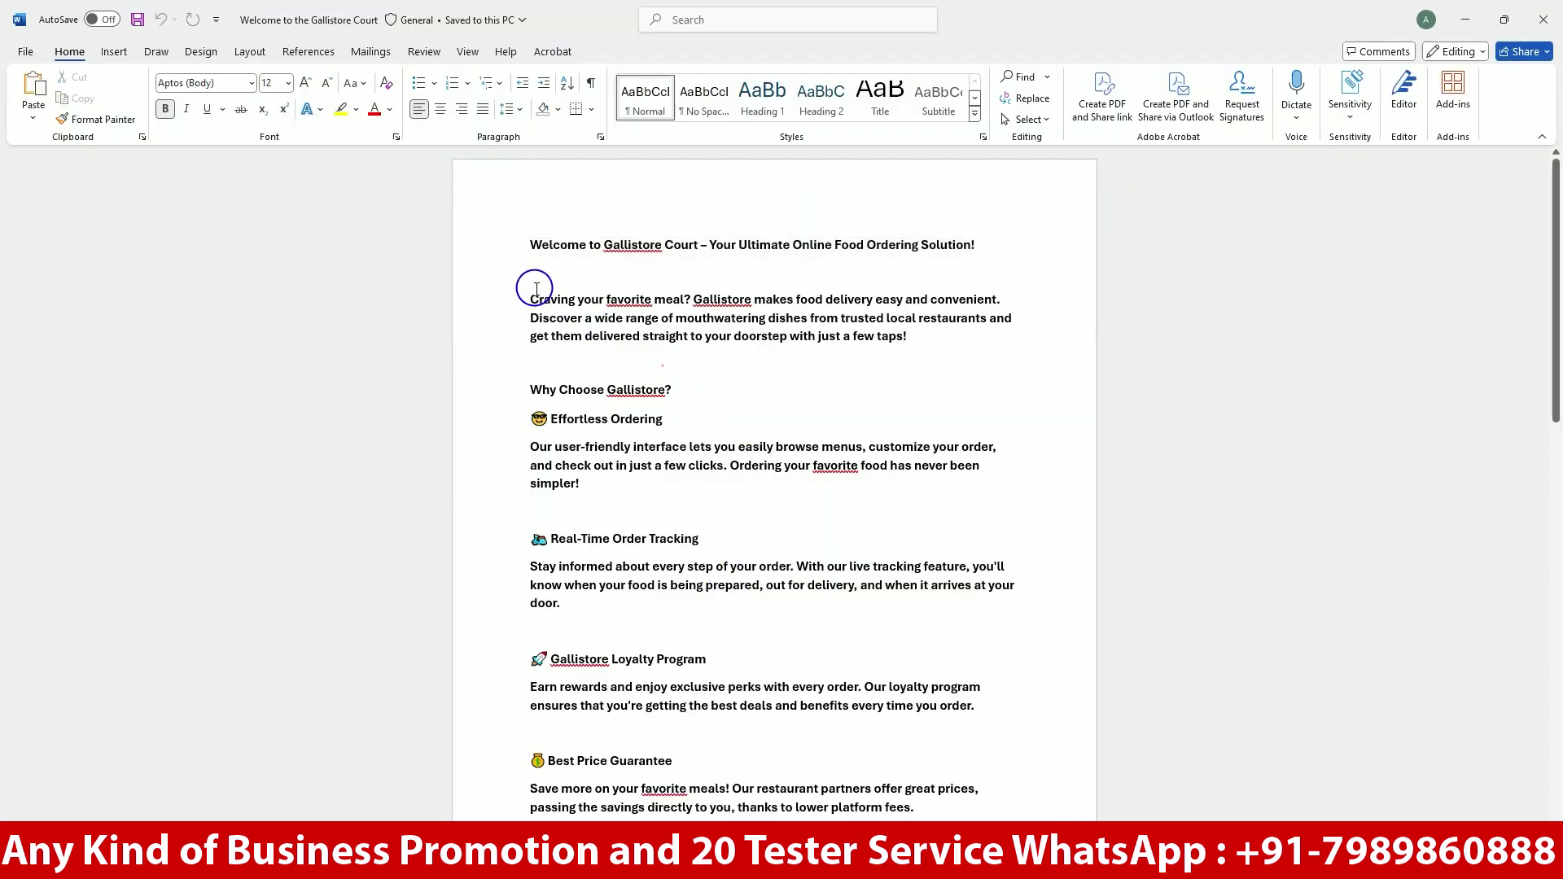
key("ctrl+a")
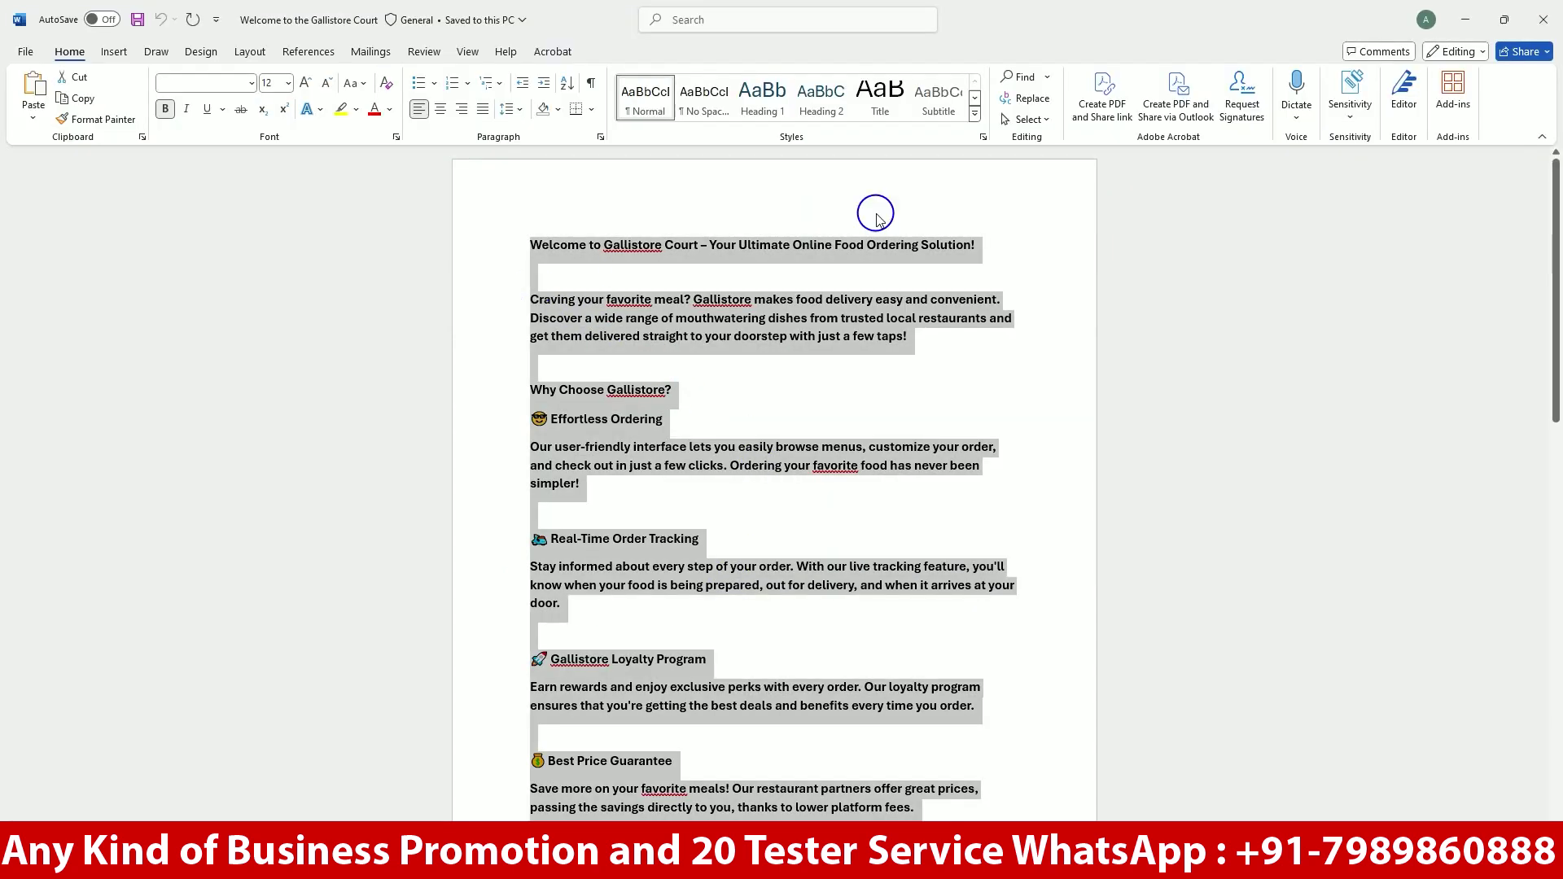
key("alt+Tab")
left_click(636, 658)
key("ctrl+v")
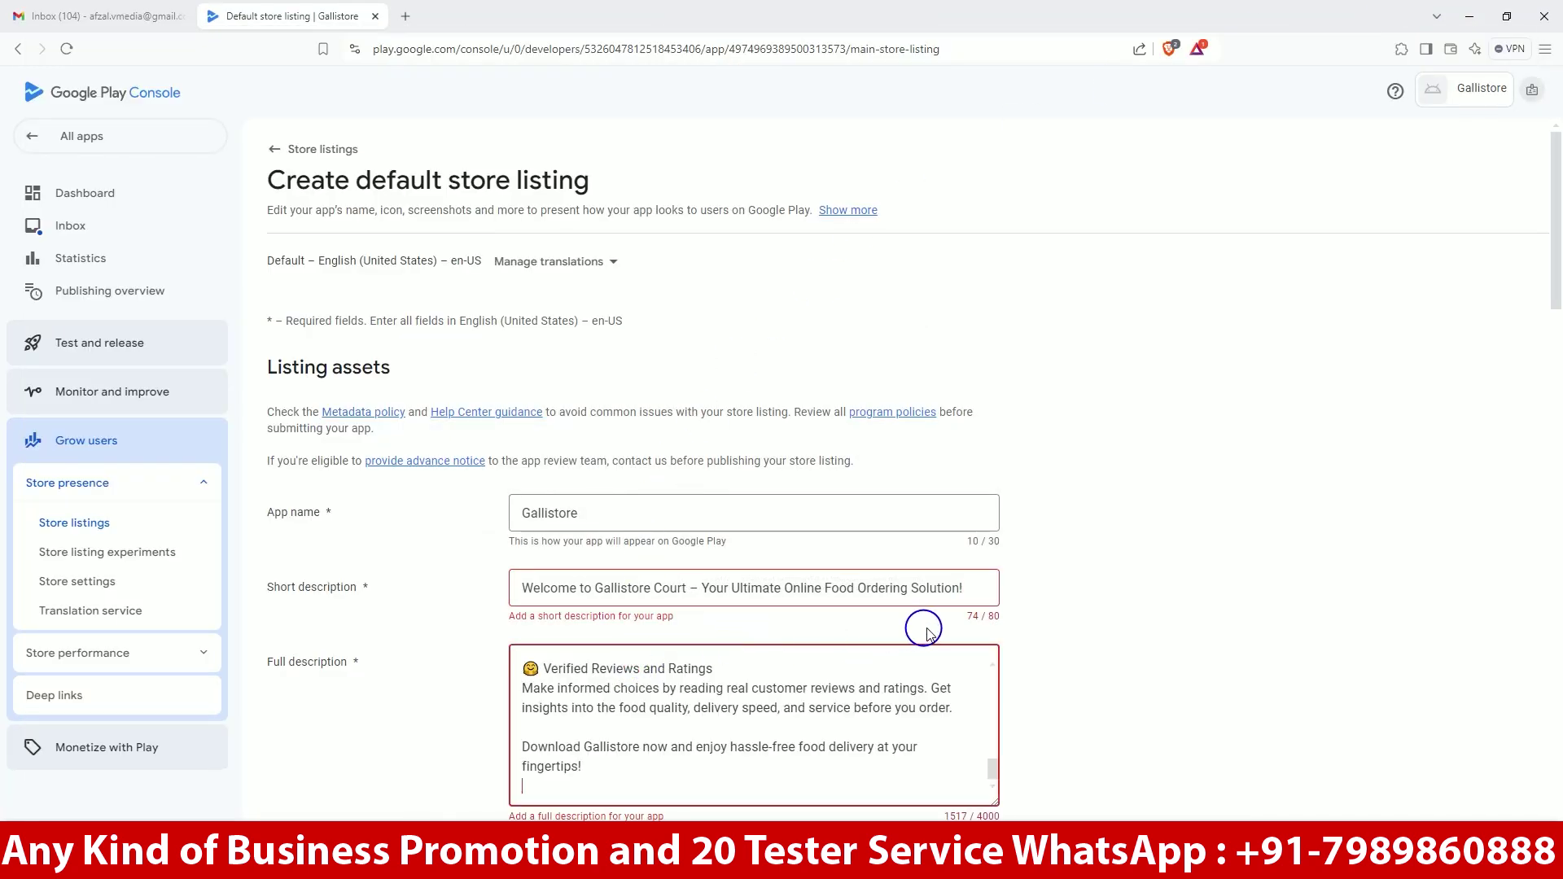
scroll(977, 616, "down", 1)
scroll(781, 641, "up", 12)
scroll(780, 643, "down", 5)
scroll(1017, 670, "down", 5)
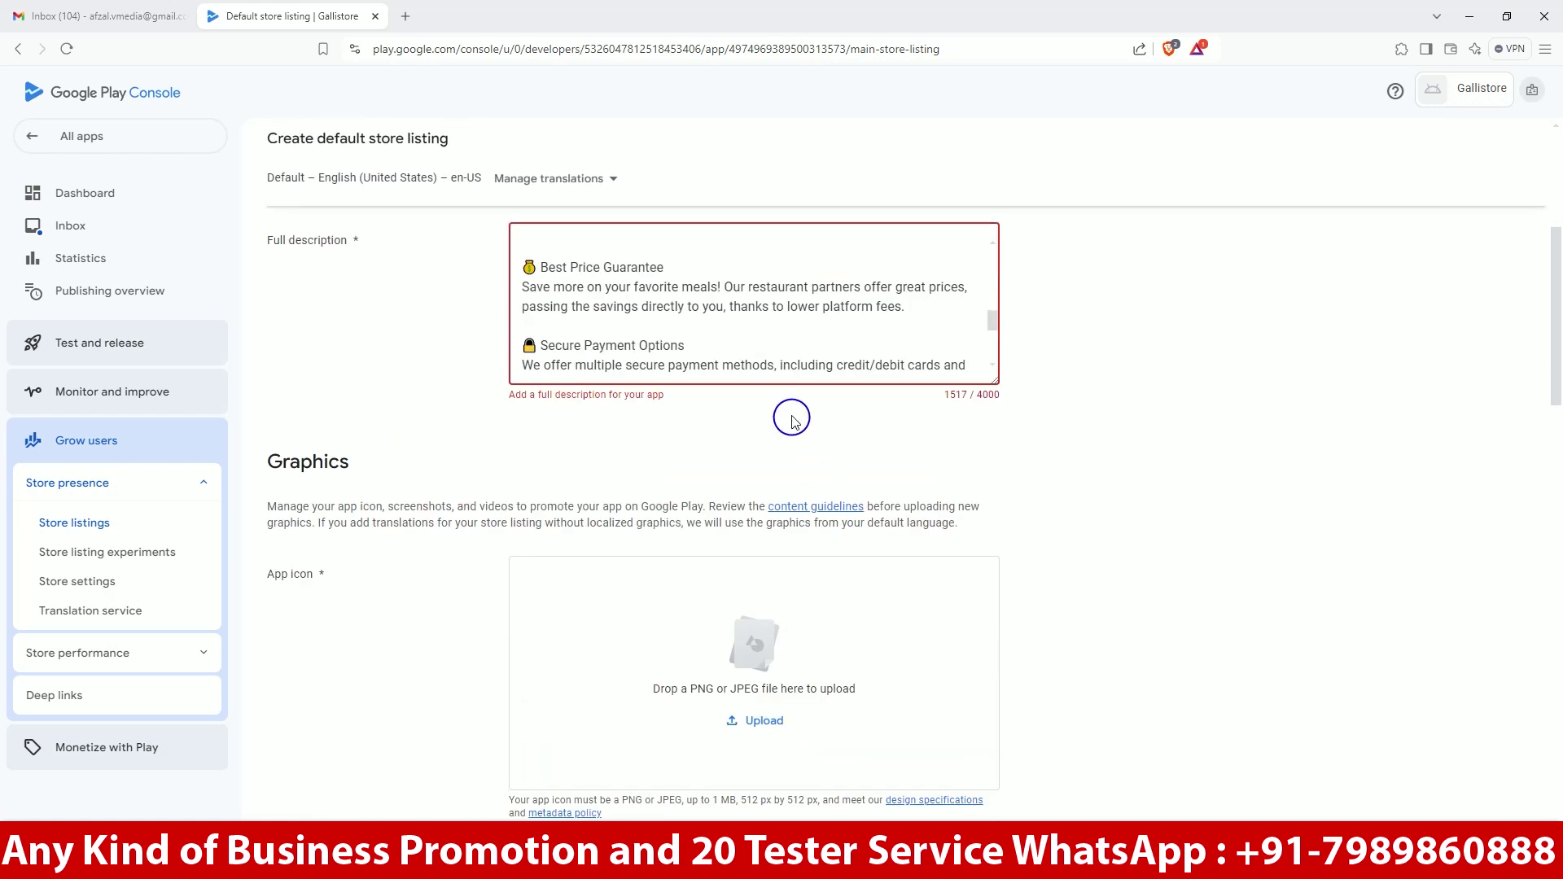
scroll(790, 334, "down", 5)
Upload the log image as the app icon and Untitled design (2) as the feature graphic
left_click(770, 478)
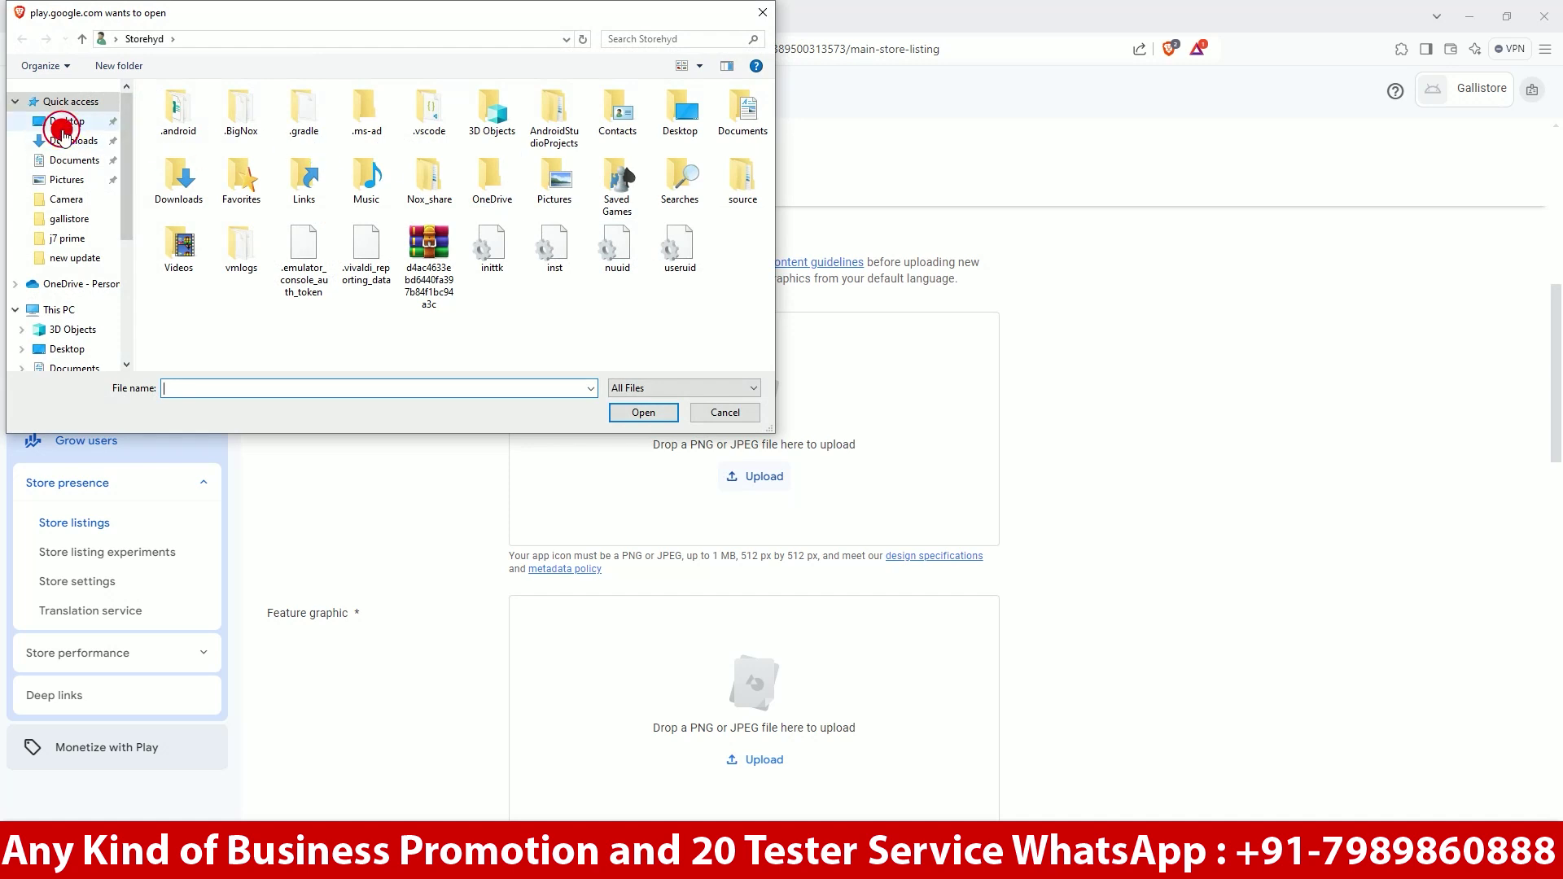
left_click(62, 126)
double_click(170, 112)
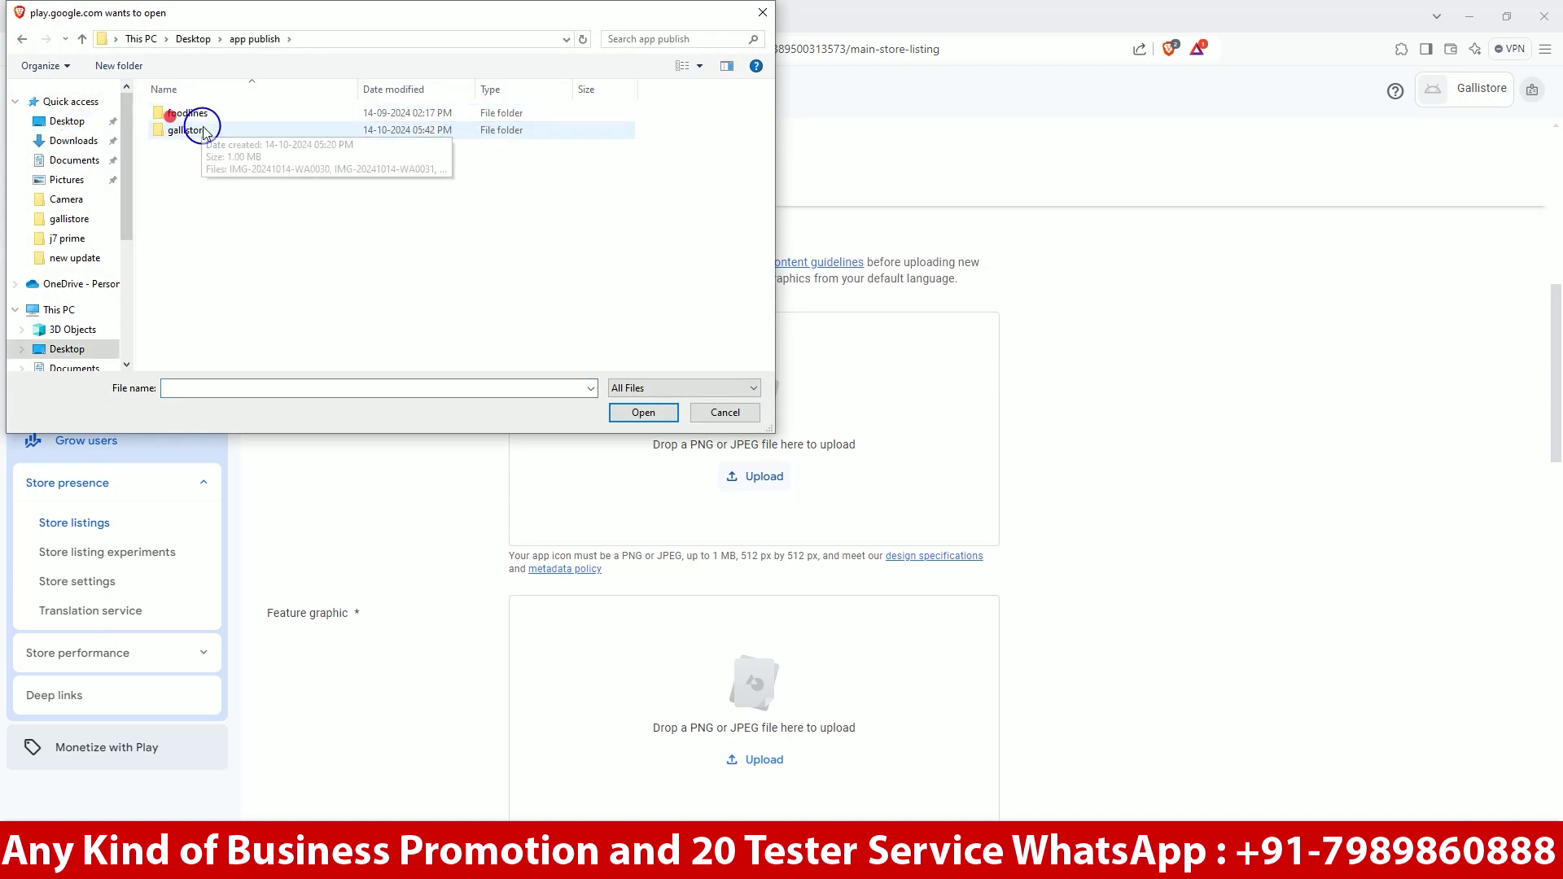
double_click(195, 131)
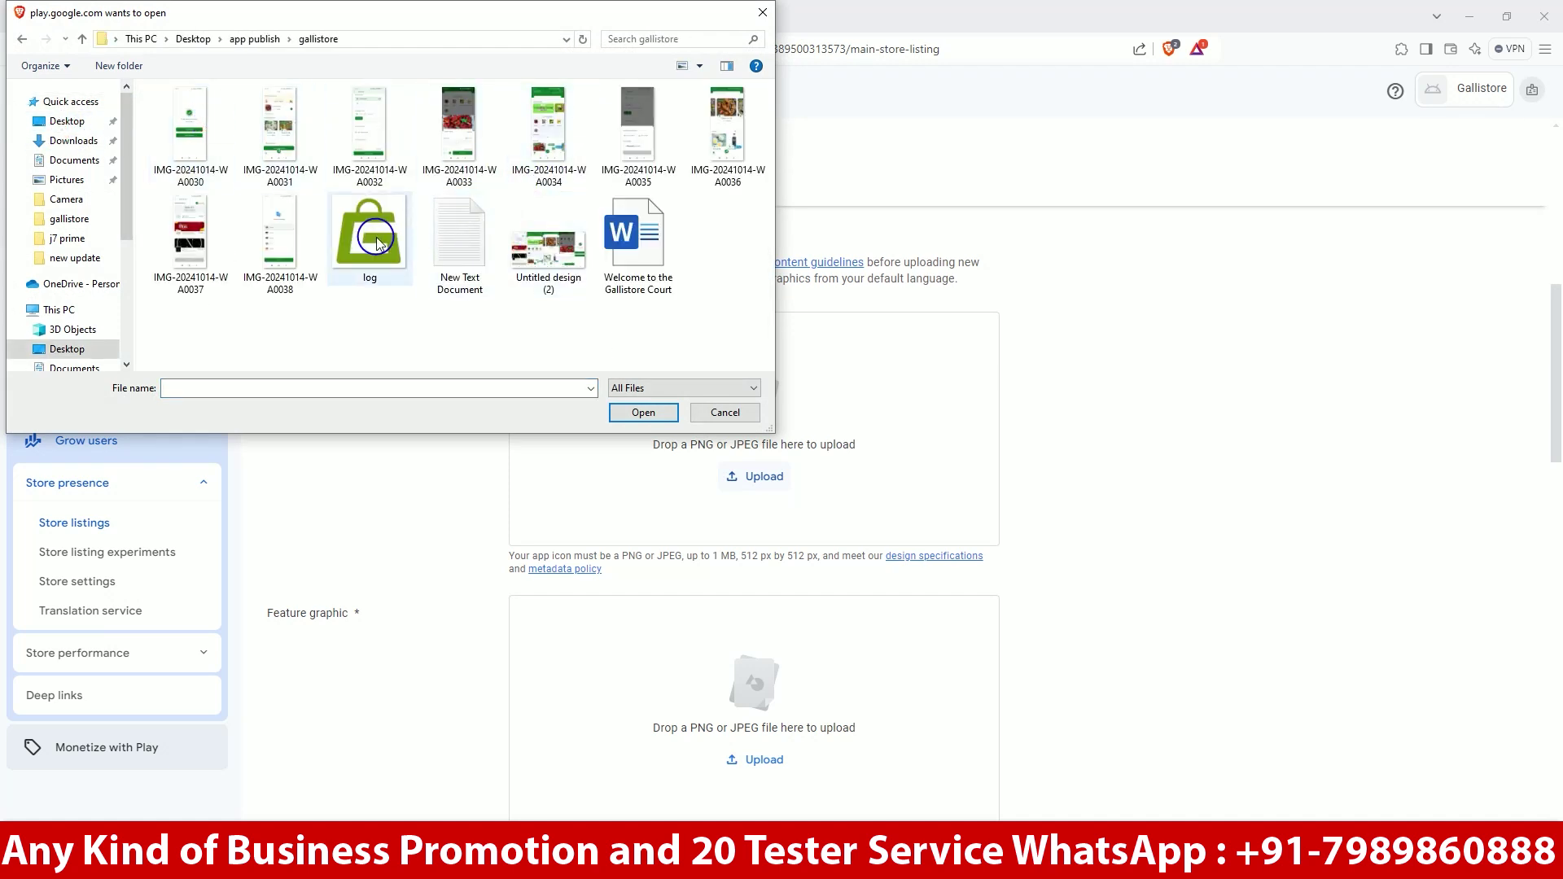
double_click(376, 243)
scroll(562, 530, "down", 2)
left_click(769, 602)
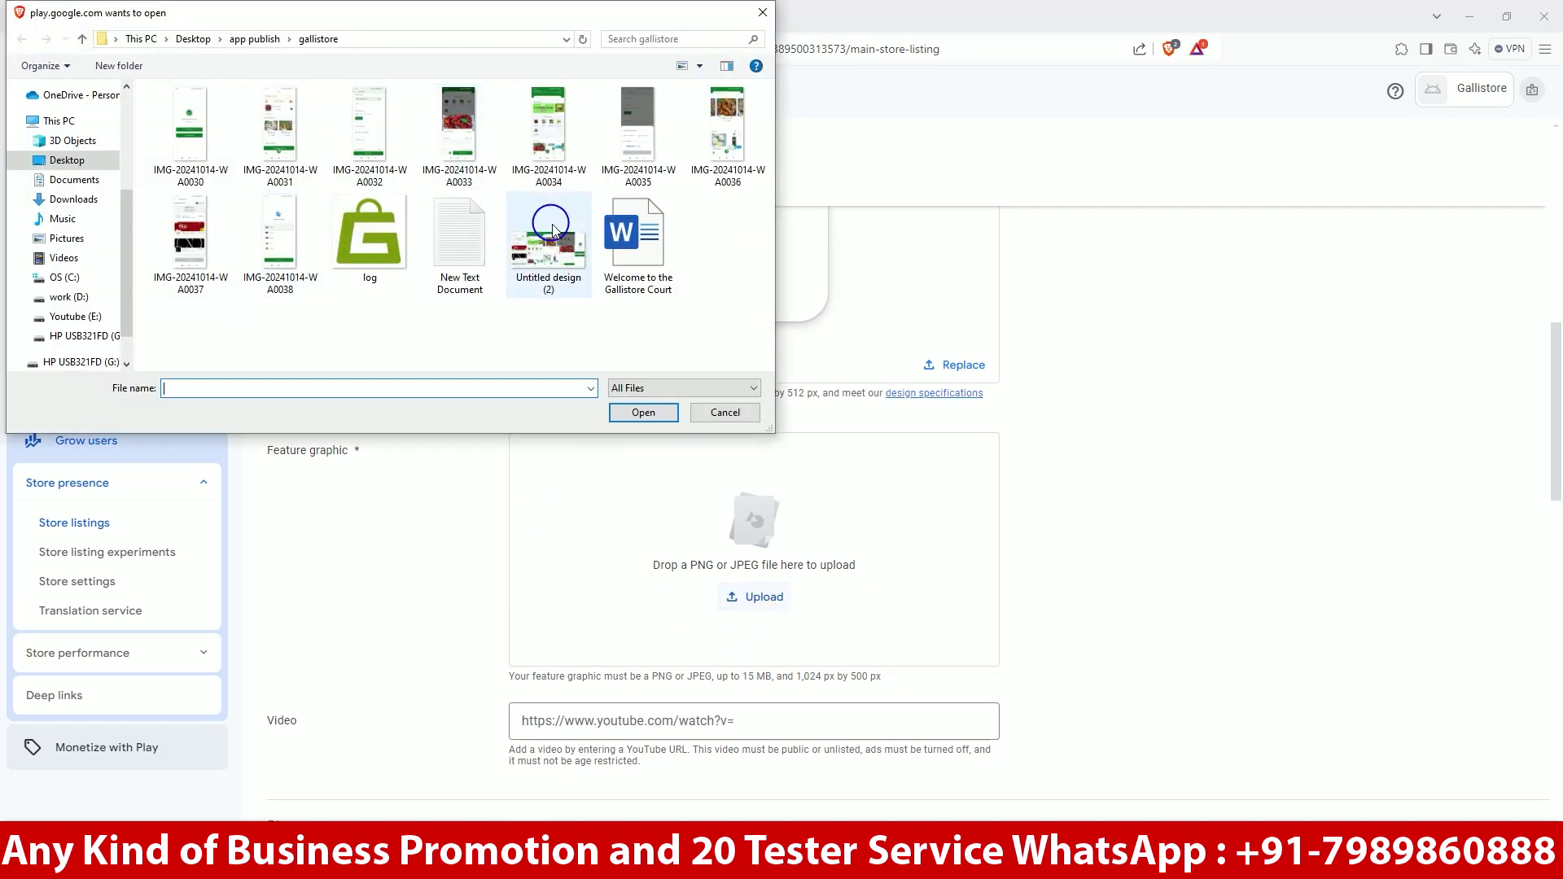
double_click(552, 229)
Upload images WA0030 through WA0038 as the phone screenshots
scroll(469, 451, "down", 4)
left_click(770, 692)
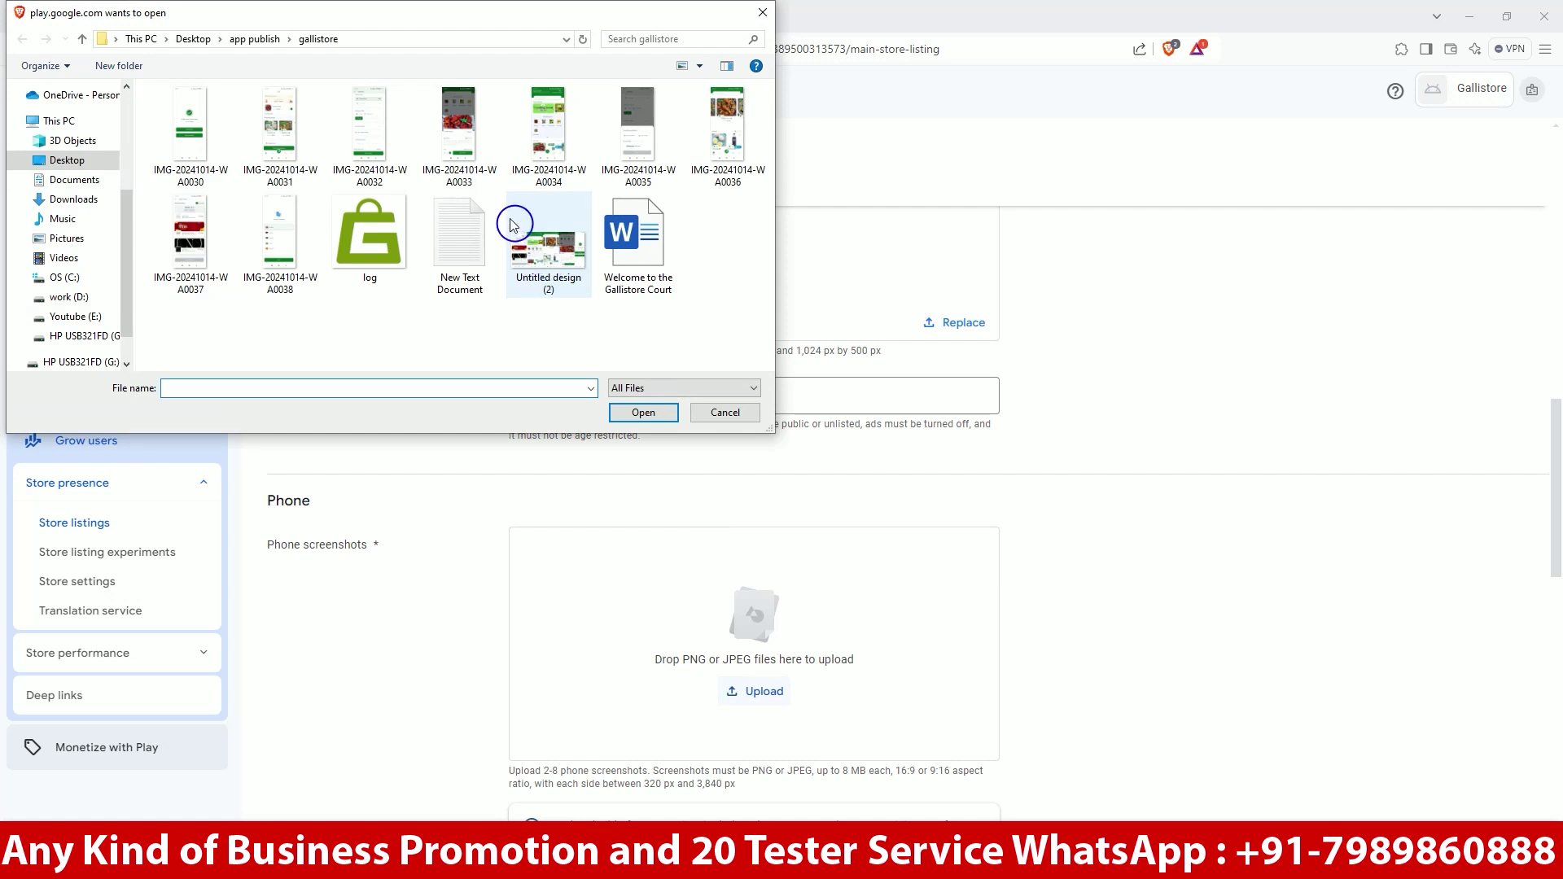
left_click(190, 134)
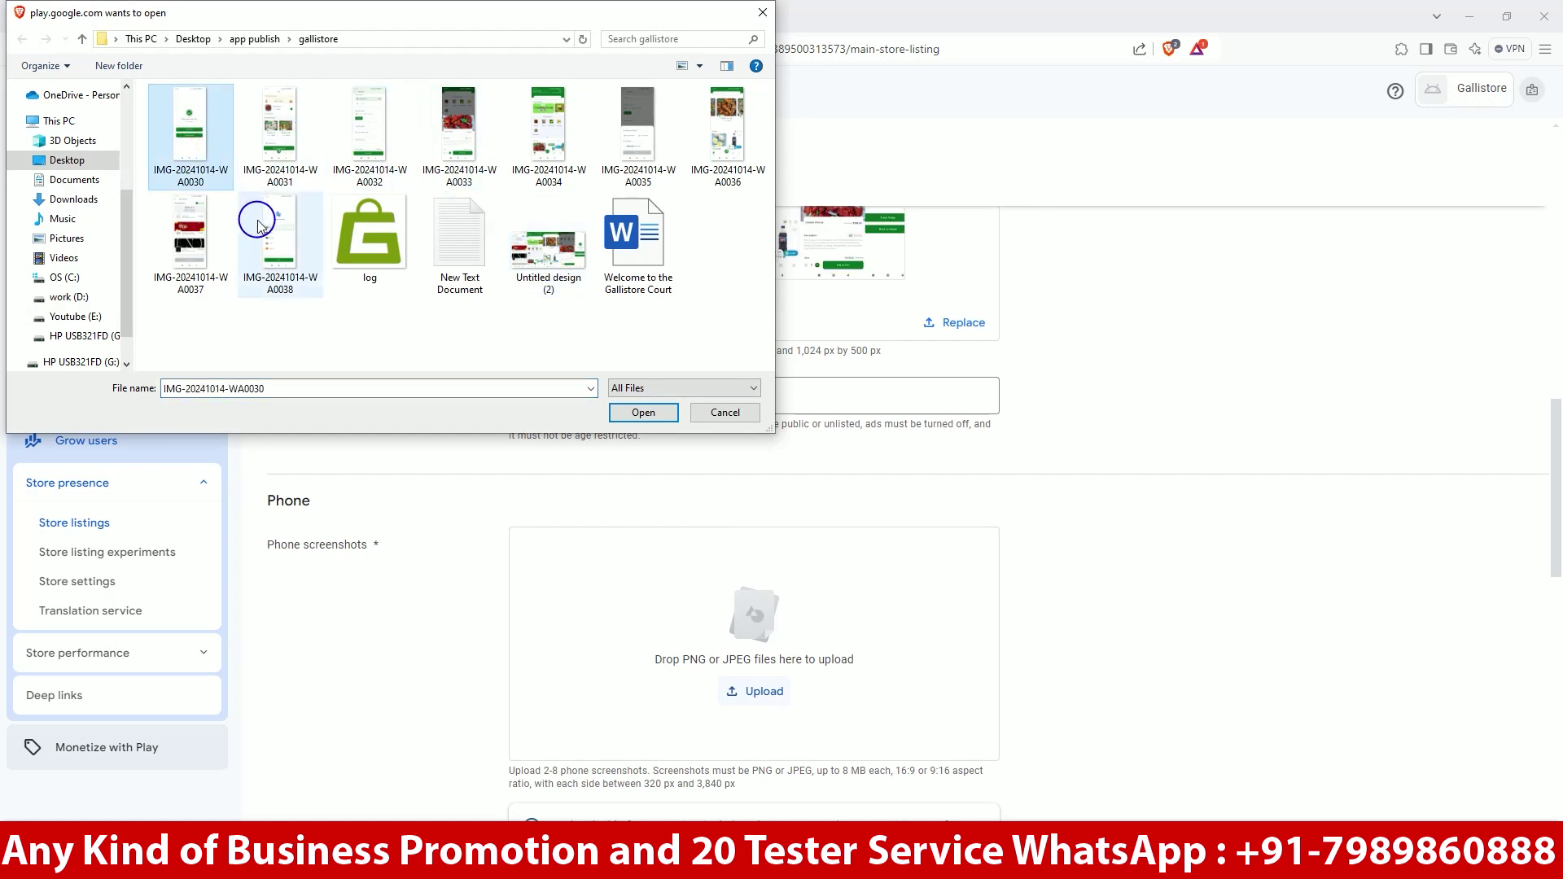
left_click(257, 225, "shift")
left_click(643, 412)
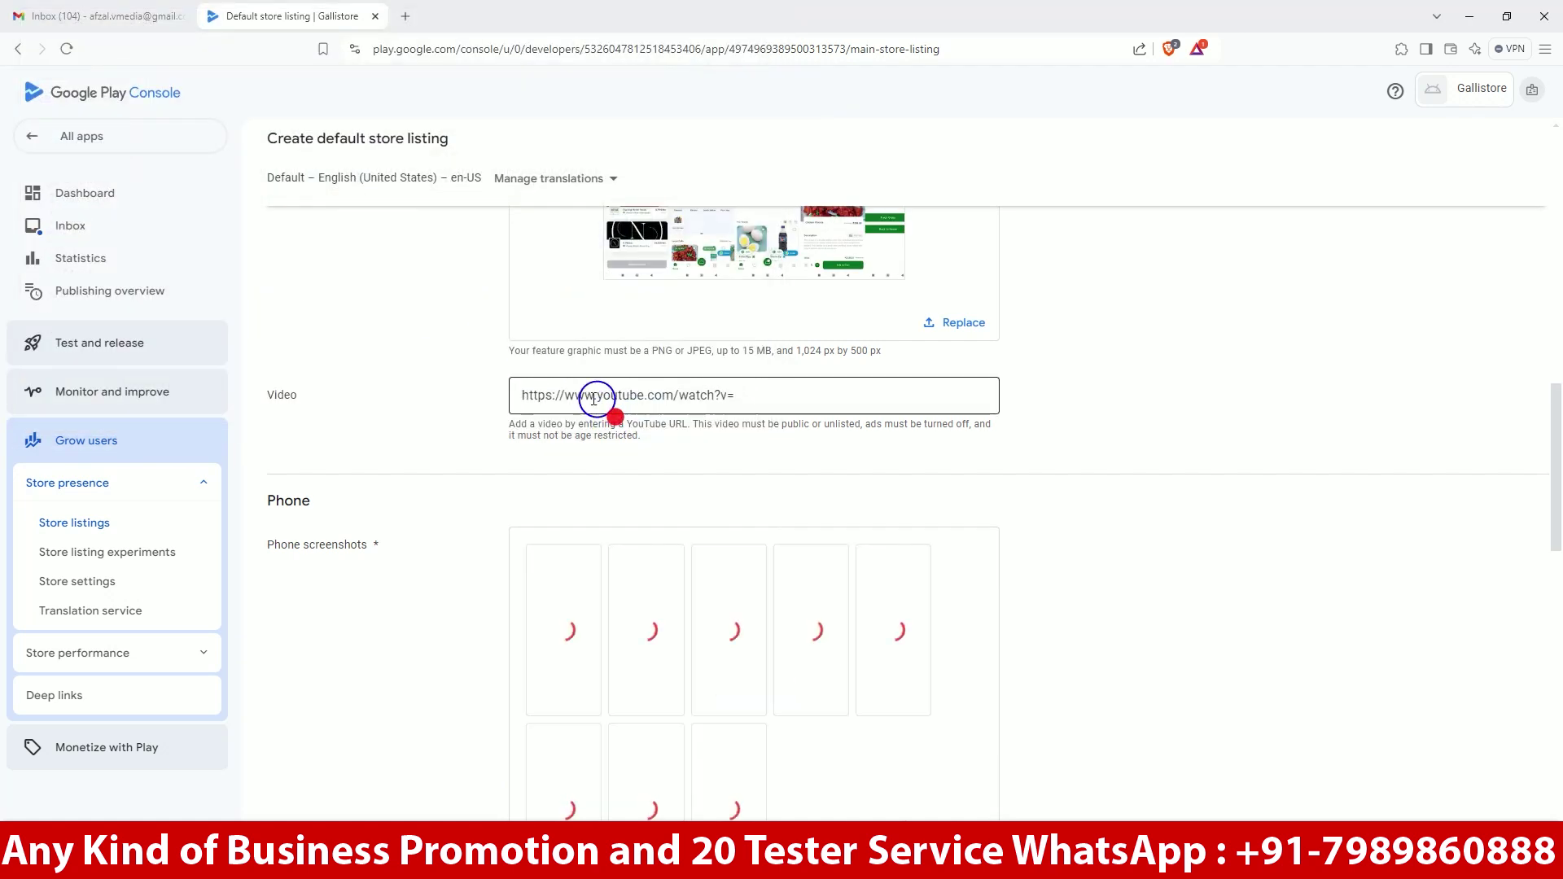
Upload WA0030–WA0038 as the 7-inch tablet screenshots
scroll(489, 411, "down", 8)
scroll(493, 418, "down", 2)
left_click(739, 518)
left_click(193, 155)
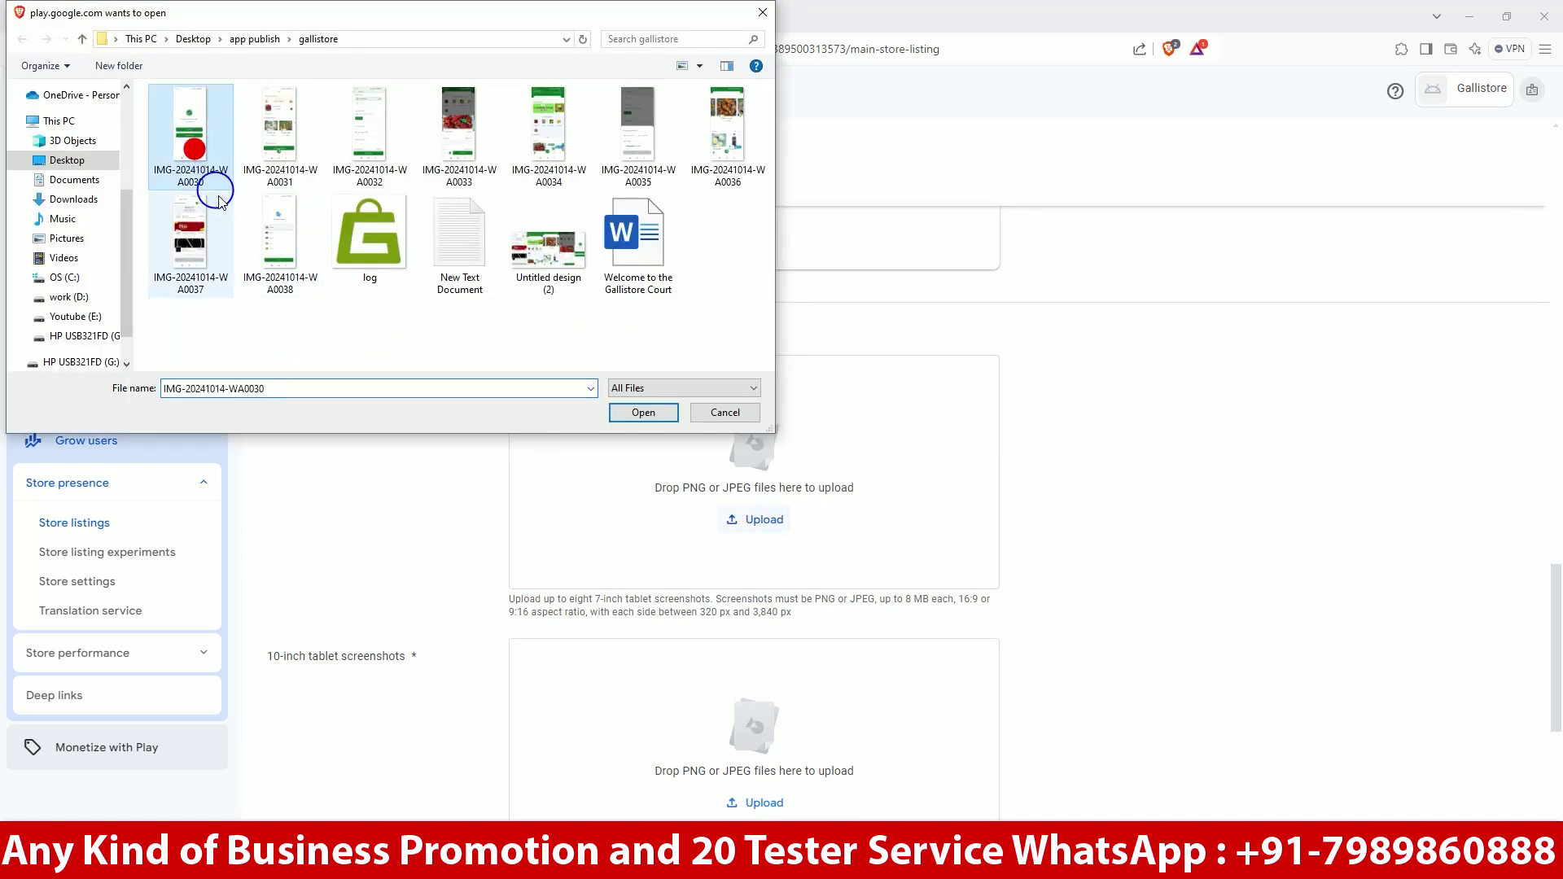
left_click(276, 242, "shift")
left_click(636, 415)
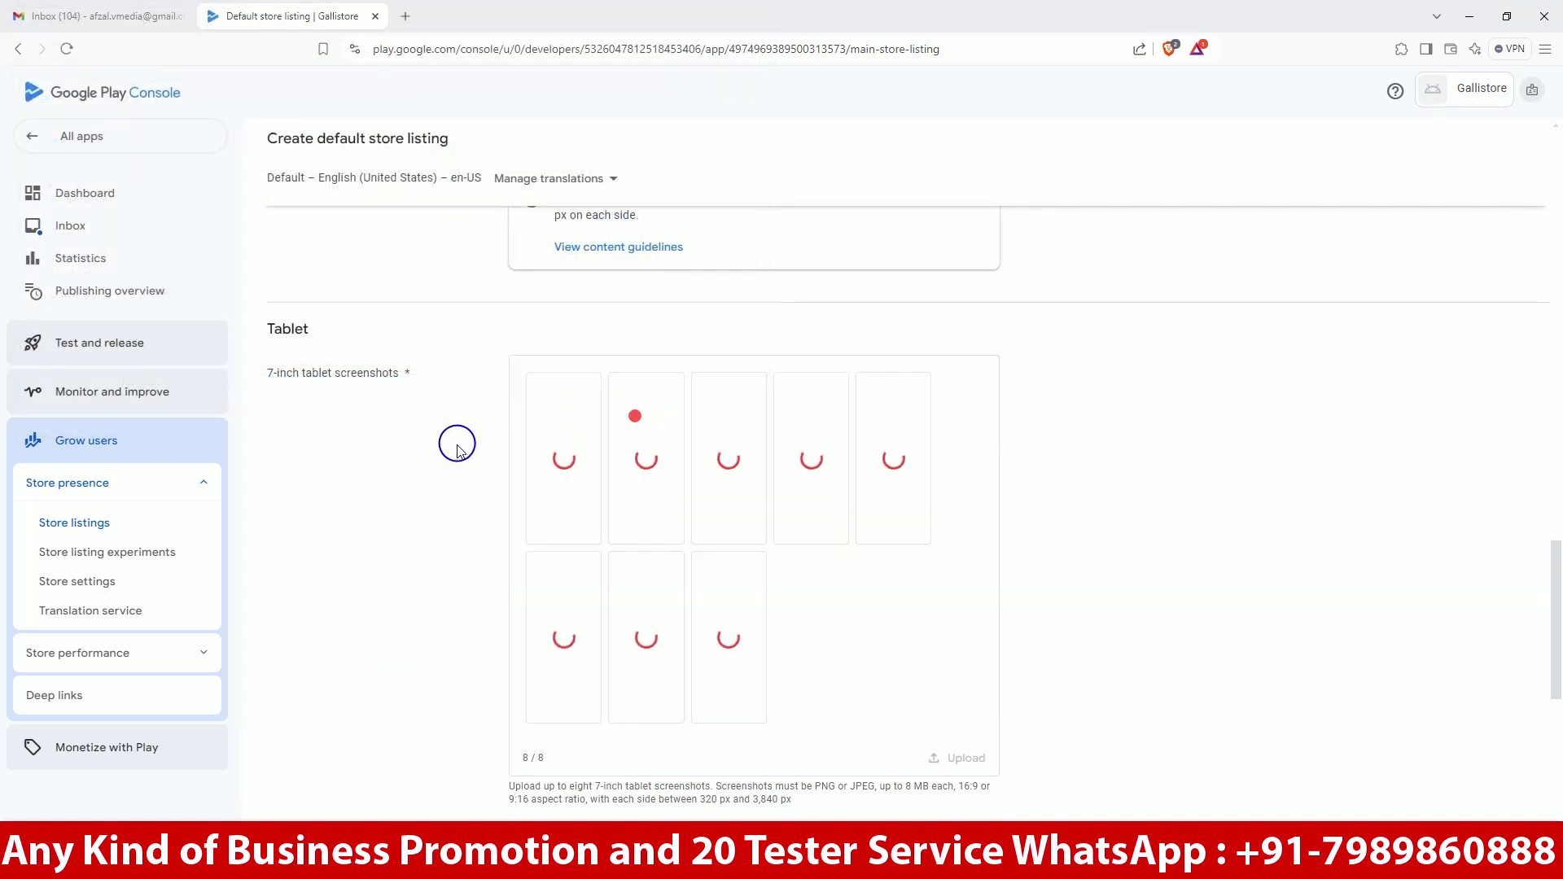
Upload WA0030–WA0038 as 10-inch tablet screenshots, which come back with a size error
scroll(488, 444, "down", 7)
left_click(788, 432)
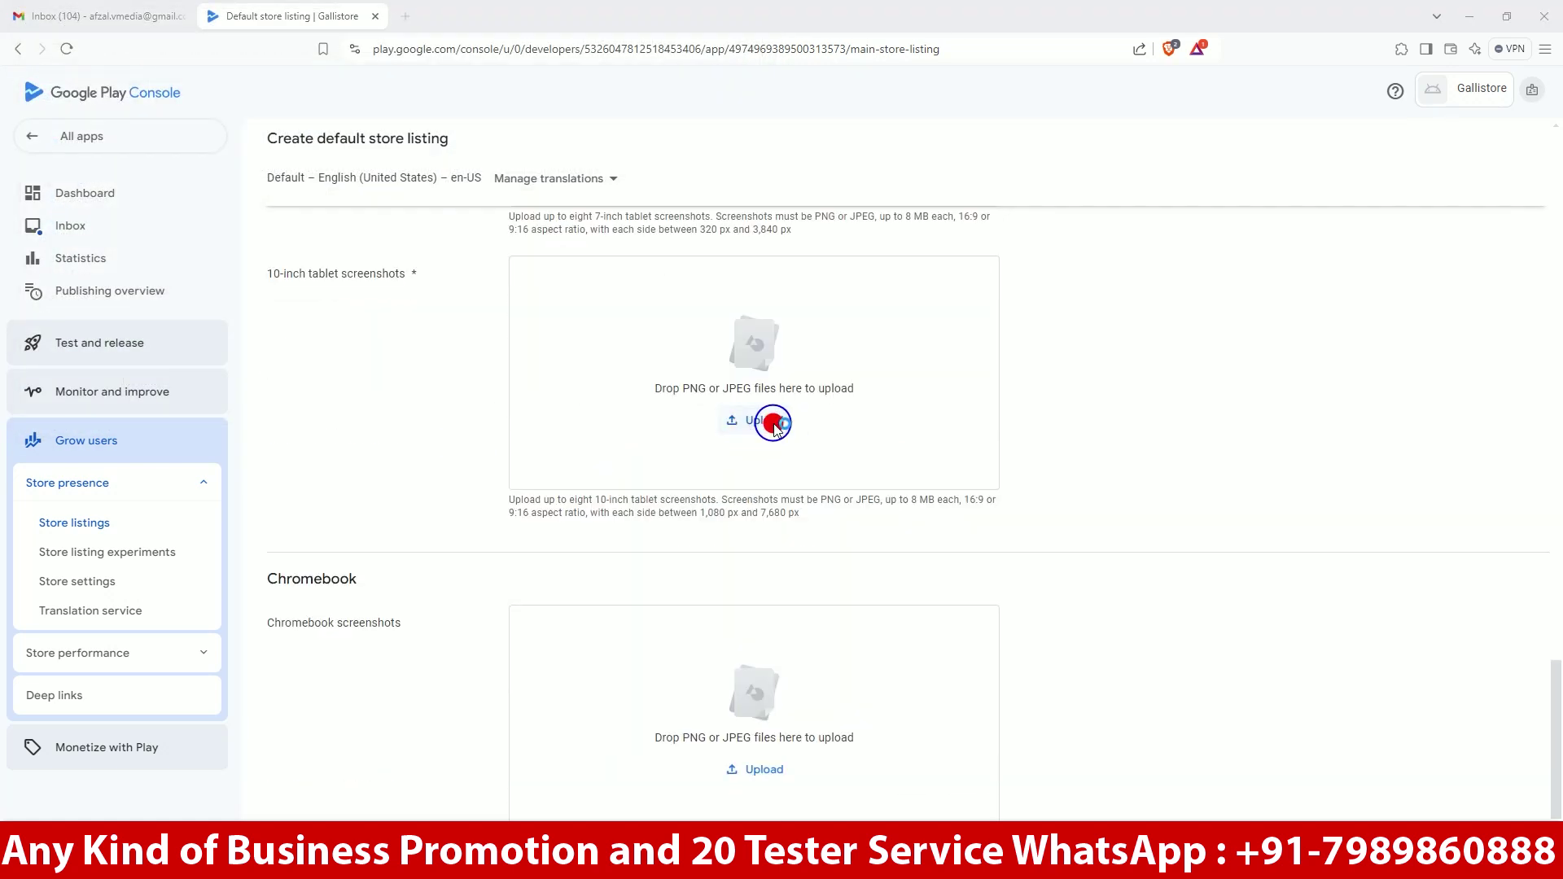
left_click(189, 131)
left_click(276, 220, "shift")
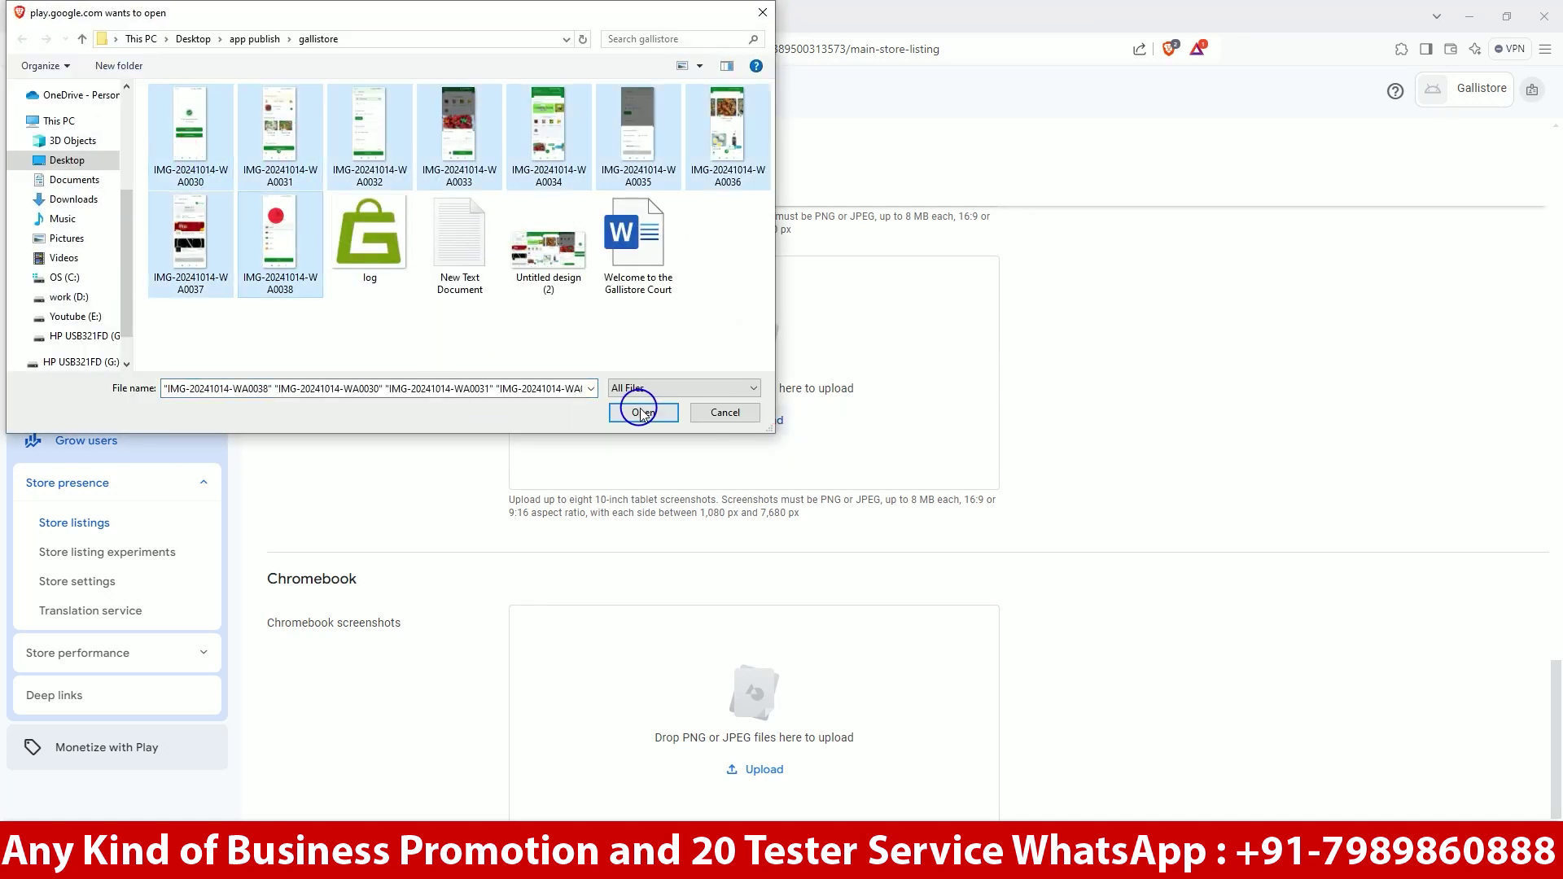
left_click(639, 408)
scroll(642, 414, "down", 3)
scroll(642, 413, "up", 15)
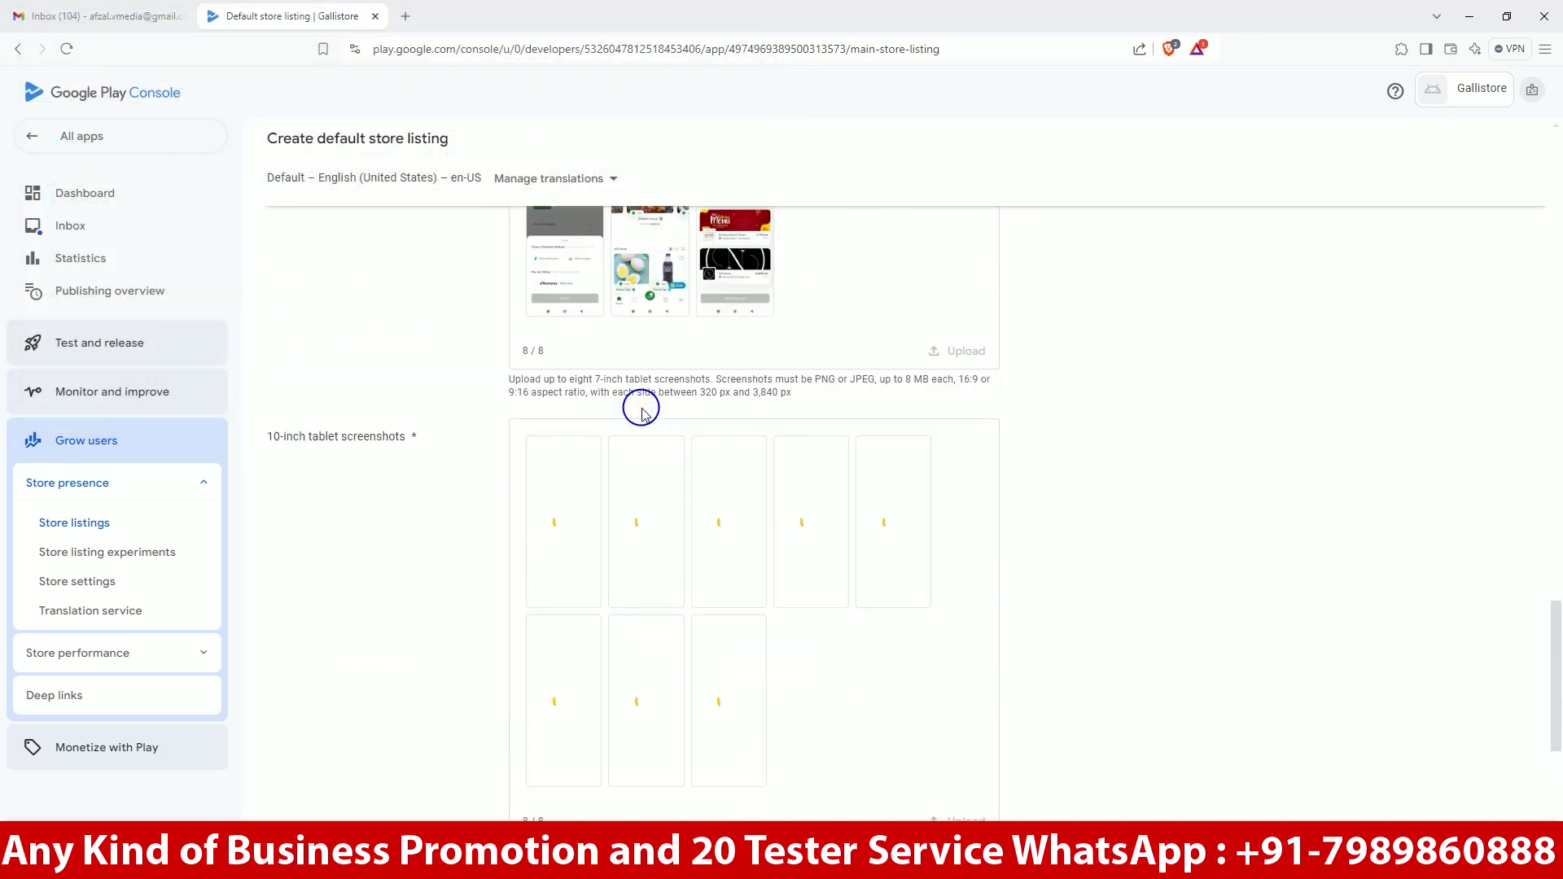
scroll(642, 414, "down", 8)
scroll(640, 407, "down", 6)
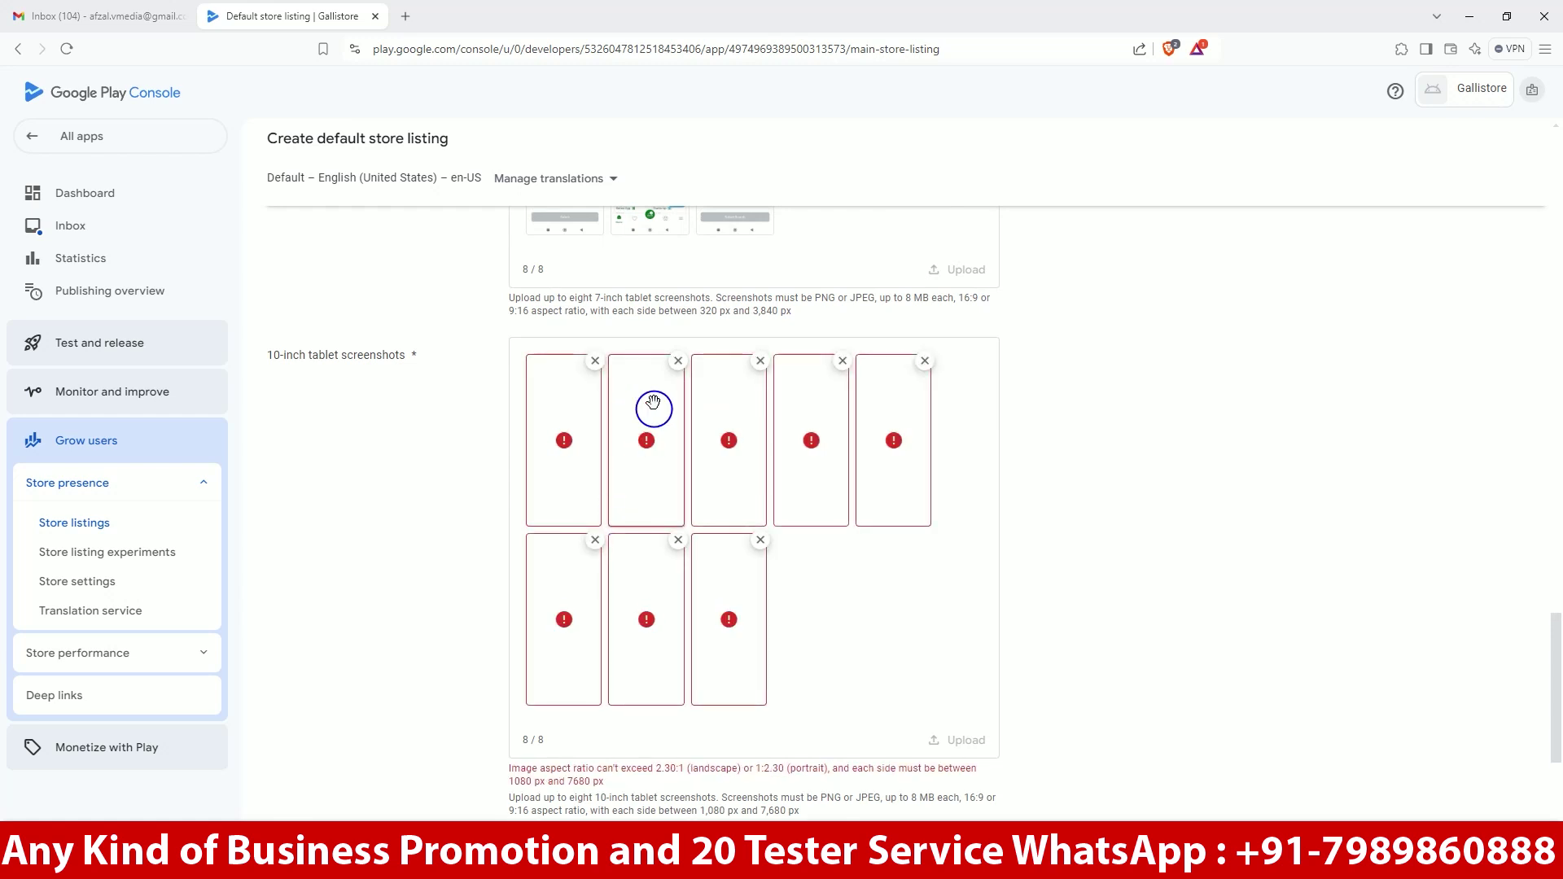
Delete all eight rejected 10-inch tablet screenshots
left_click(595, 360)
left_click(595, 359)
left_click(595, 360)
left_click(620, 362)
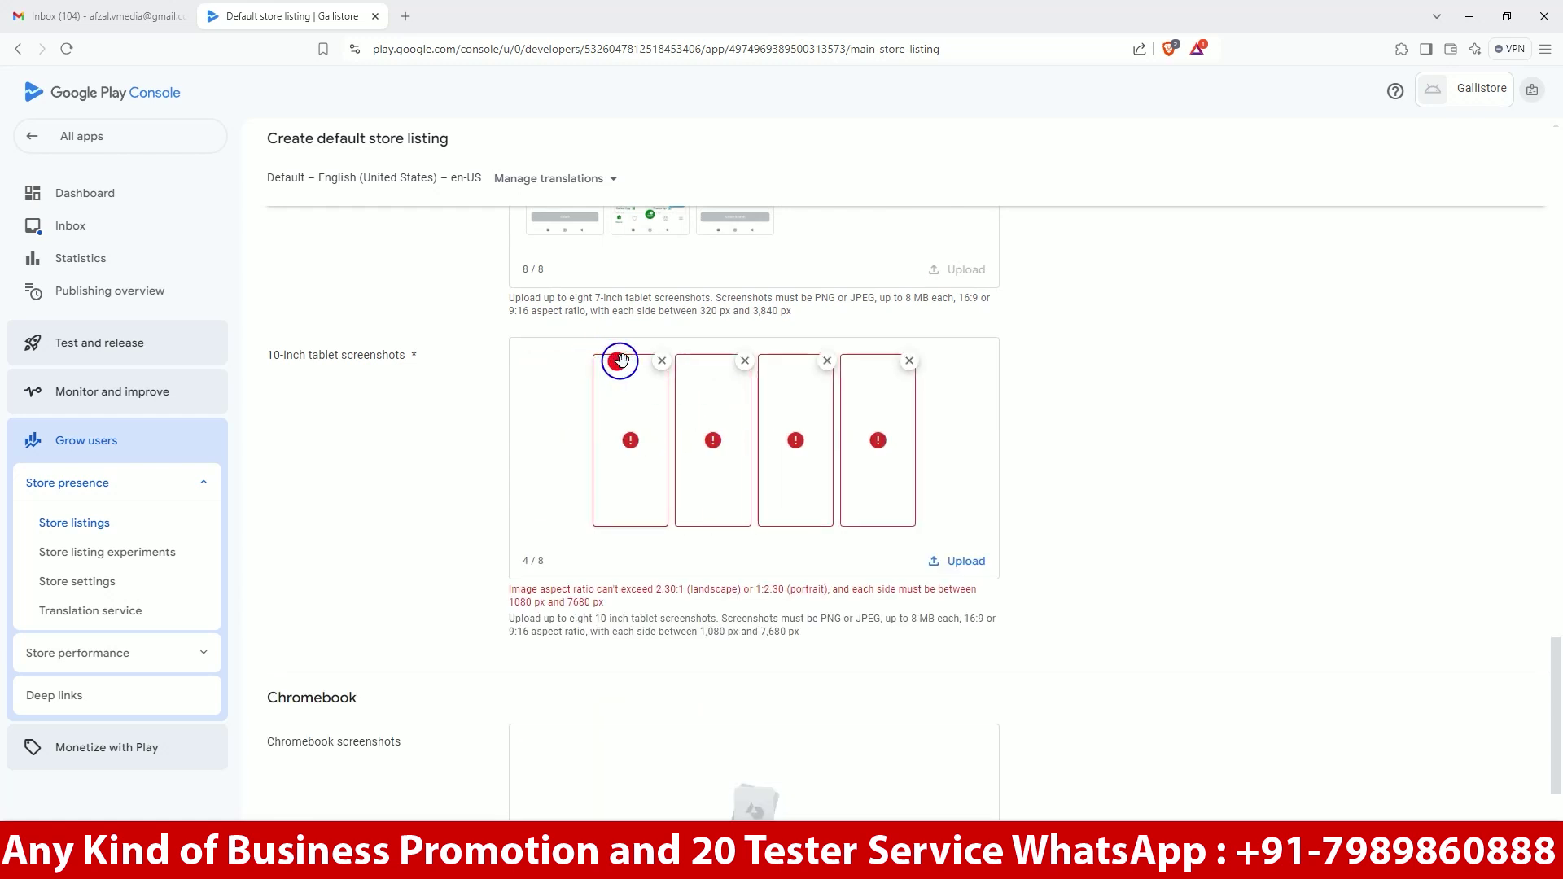
left_click(660, 360)
left_click(711, 360)
left_click(744, 360)
left_click(788, 360)
Review the finished store listing and go back to the Store listings page
scroll(1118, 468, "up", 5)
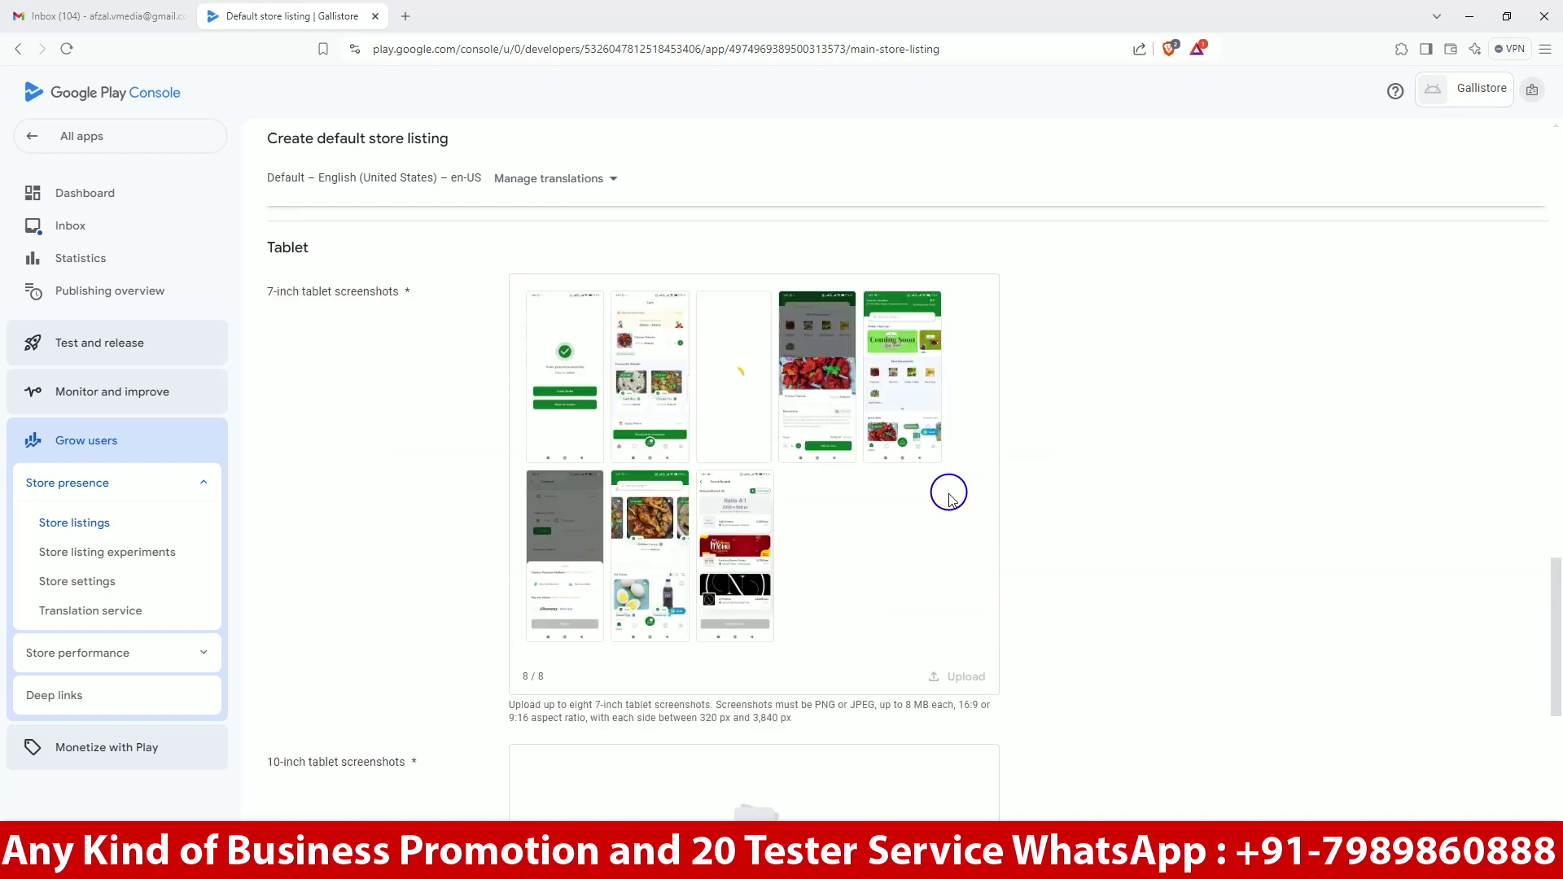
scroll(949, 497, "up", 15)
scroll(950, 497, "up", 2)
scroll(949, 497, "down", 9)
scroll(944, 492, "up", 10)
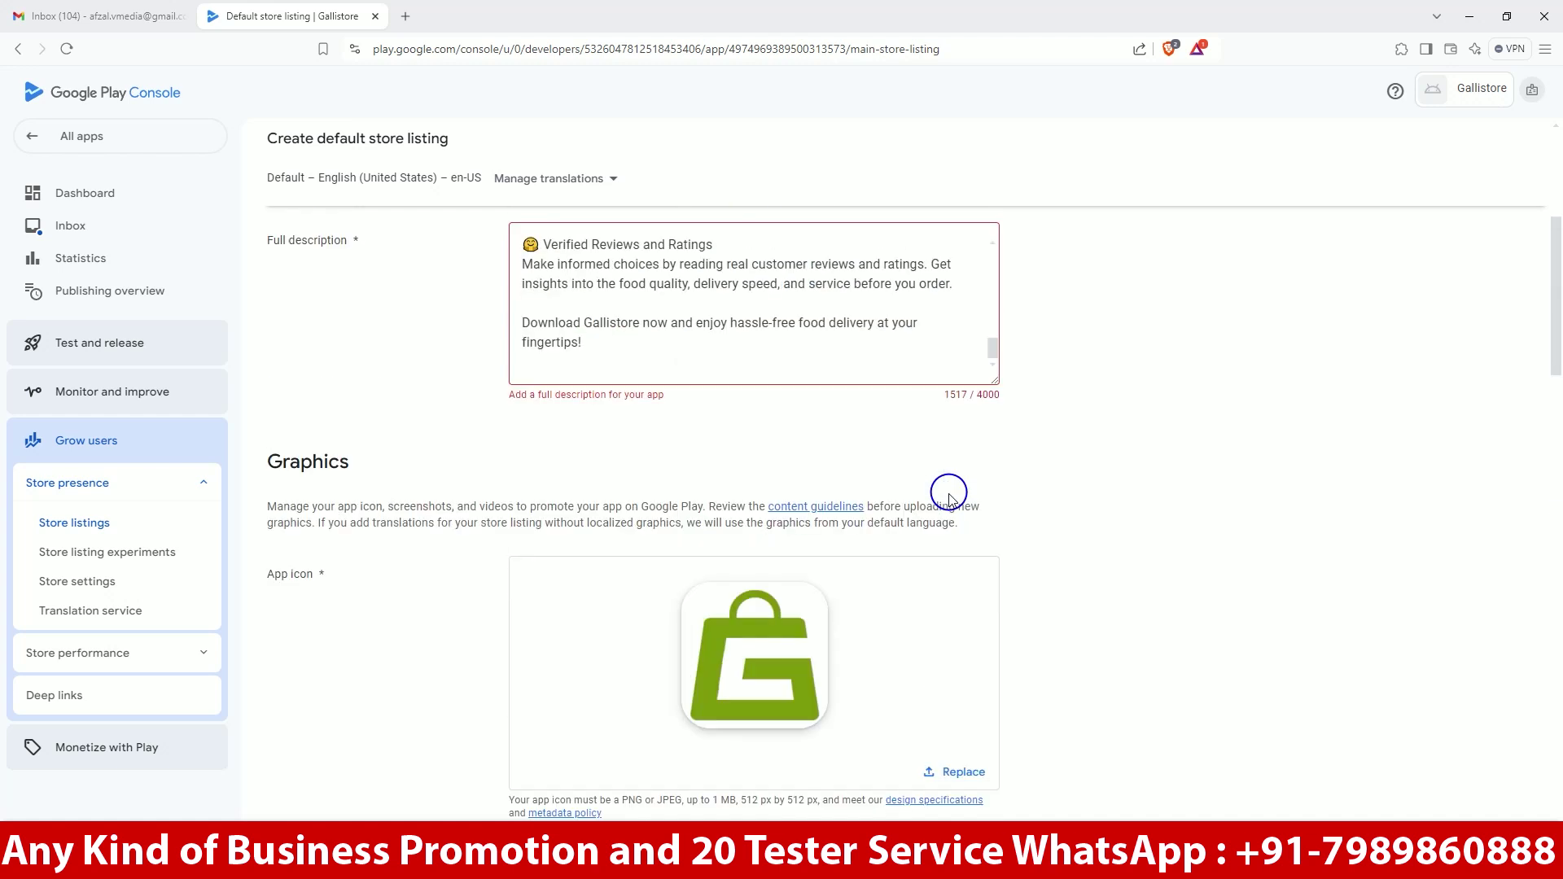
scroll(1098, 566, "down", 10)
scroll(1097, 566, "down", 15)
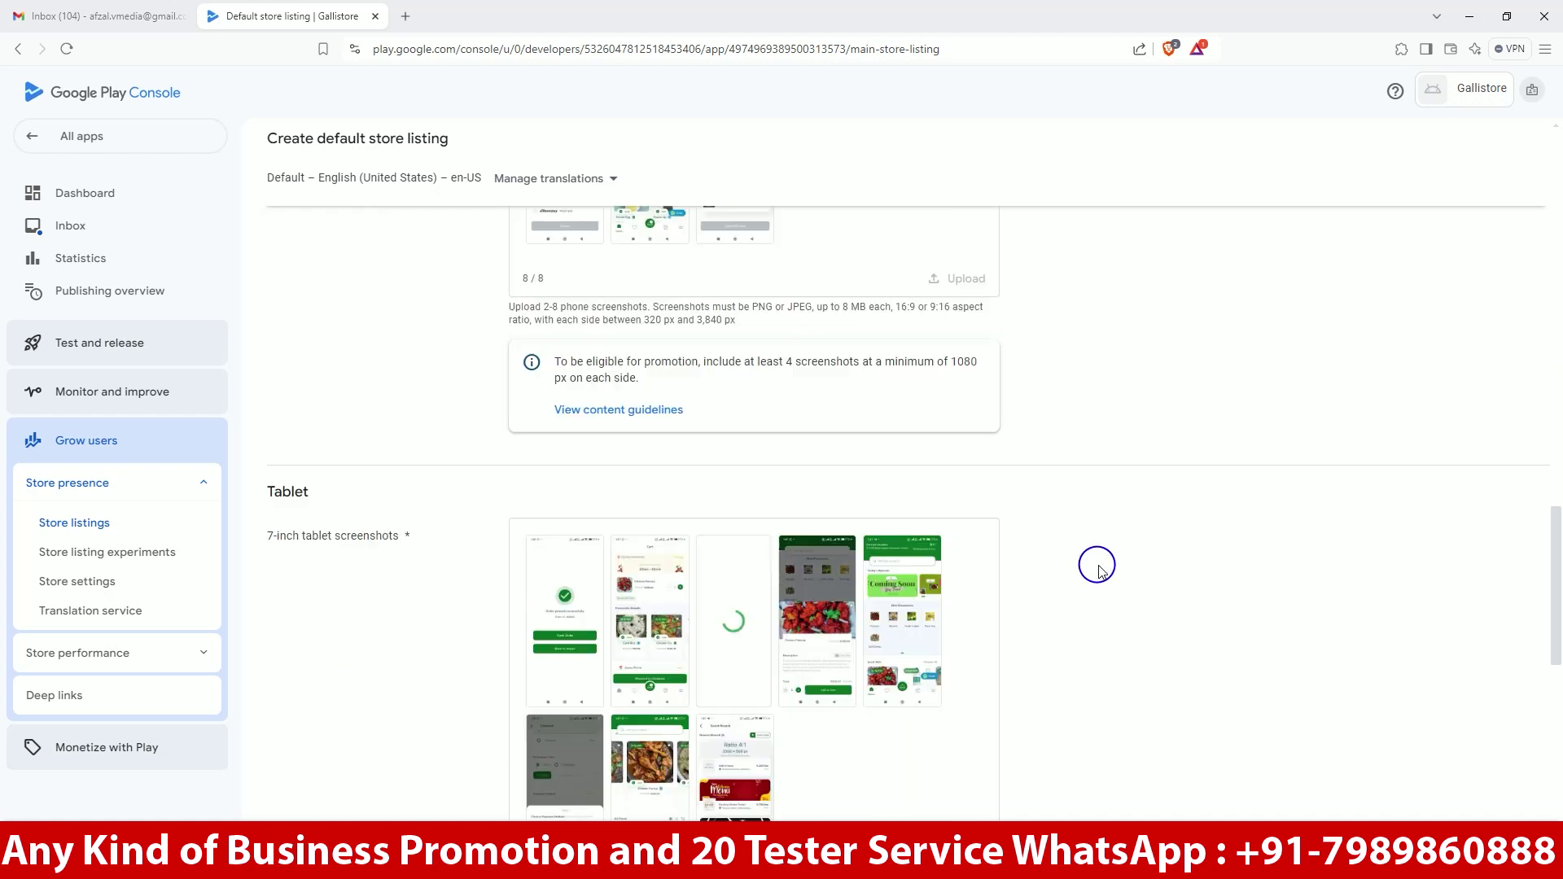
scroll(1097, 566, "up", 8)
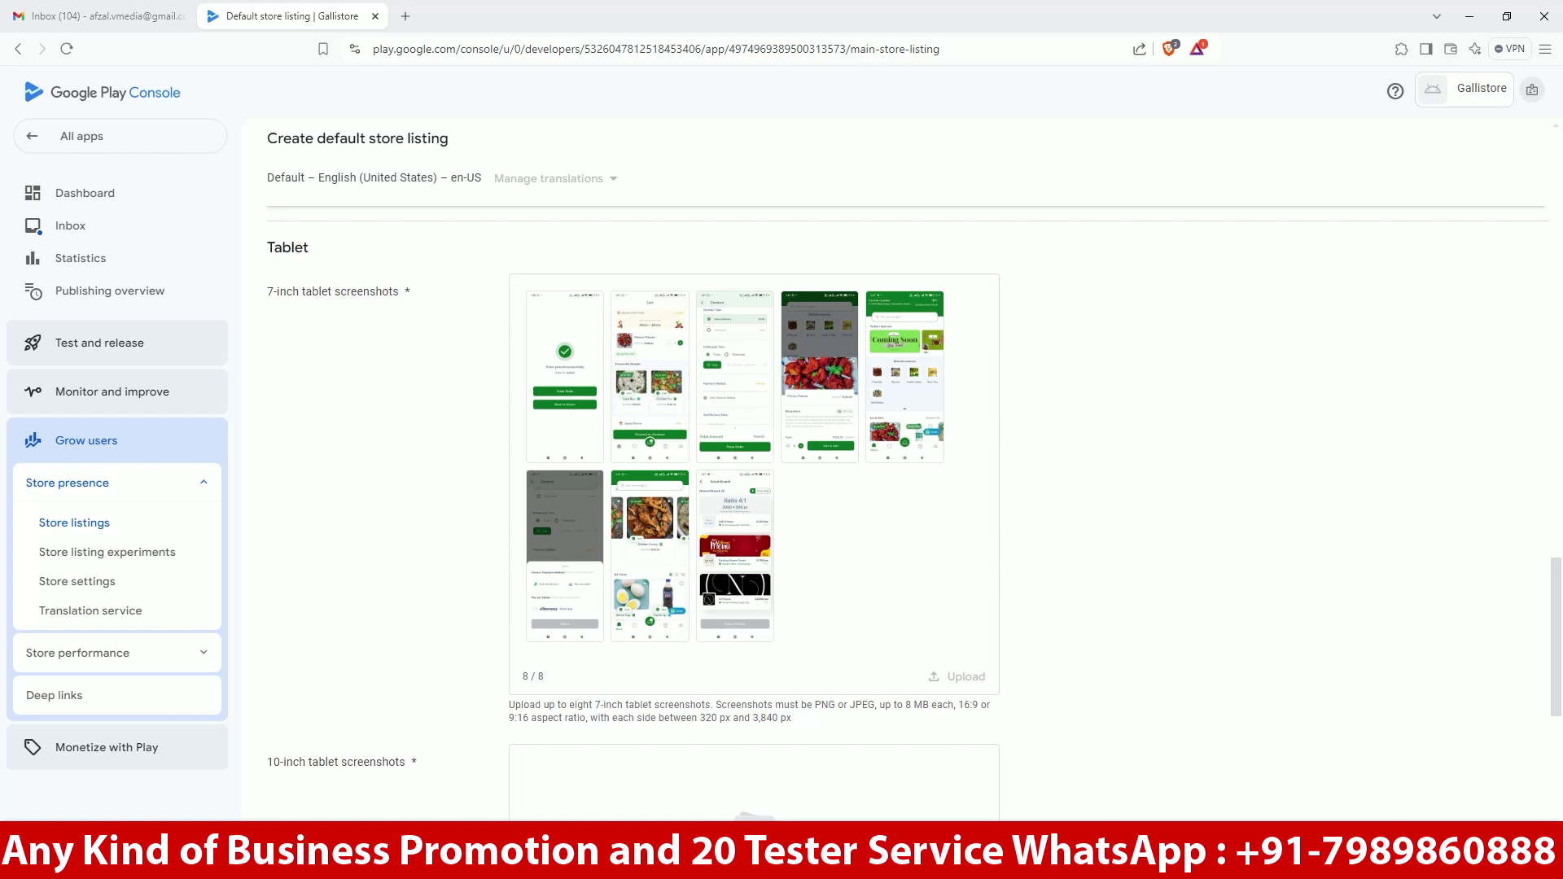
scroll(1340, 766, "up", 2)
scroll(1320, 663, "up", 15)
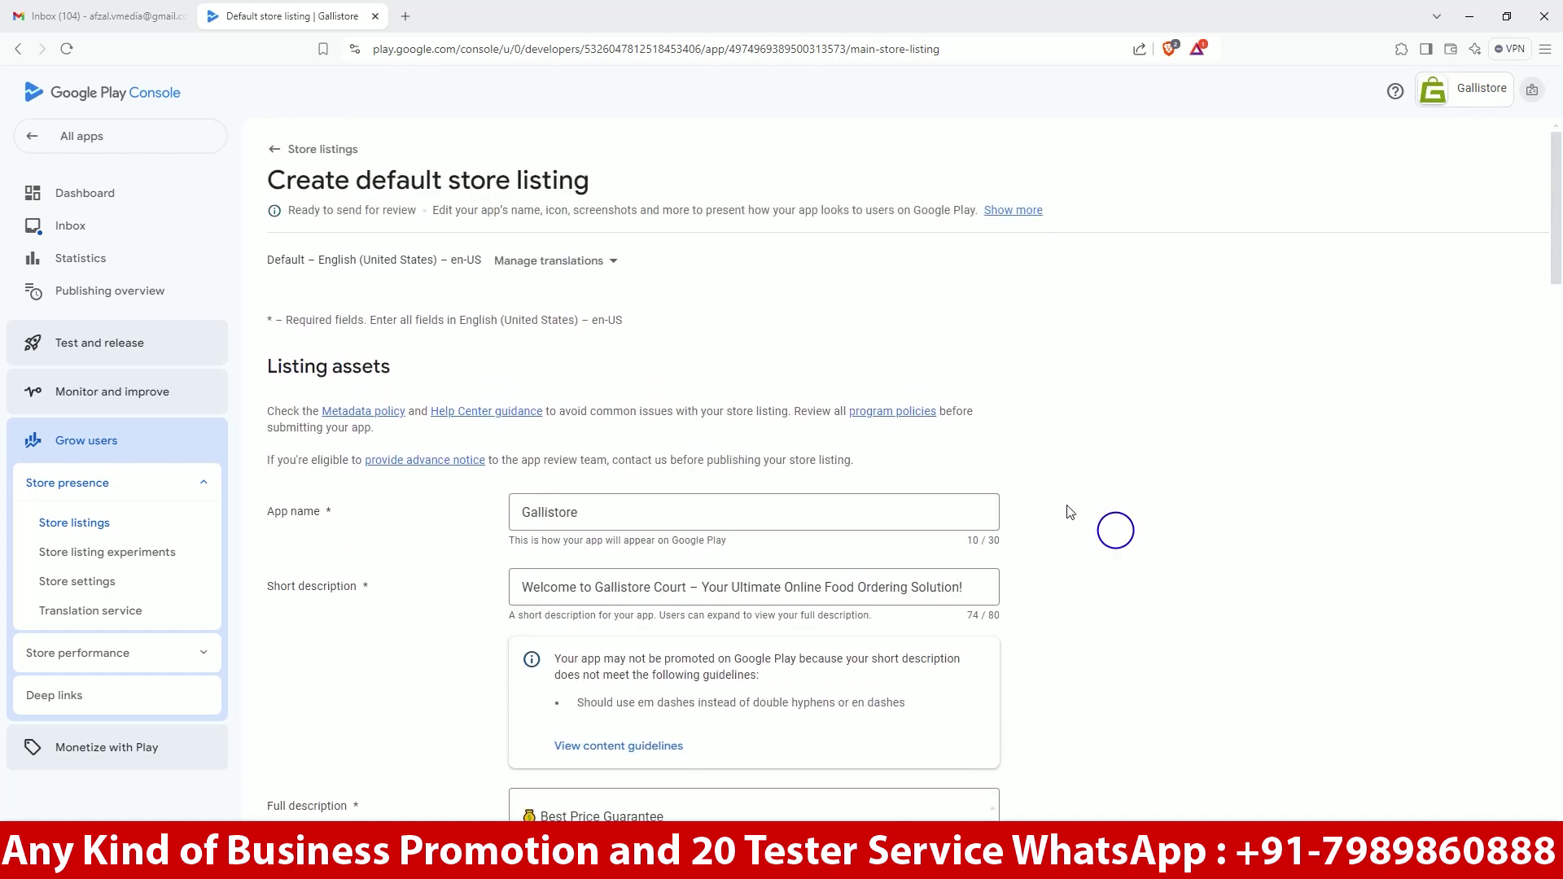
left_click(268, 152)
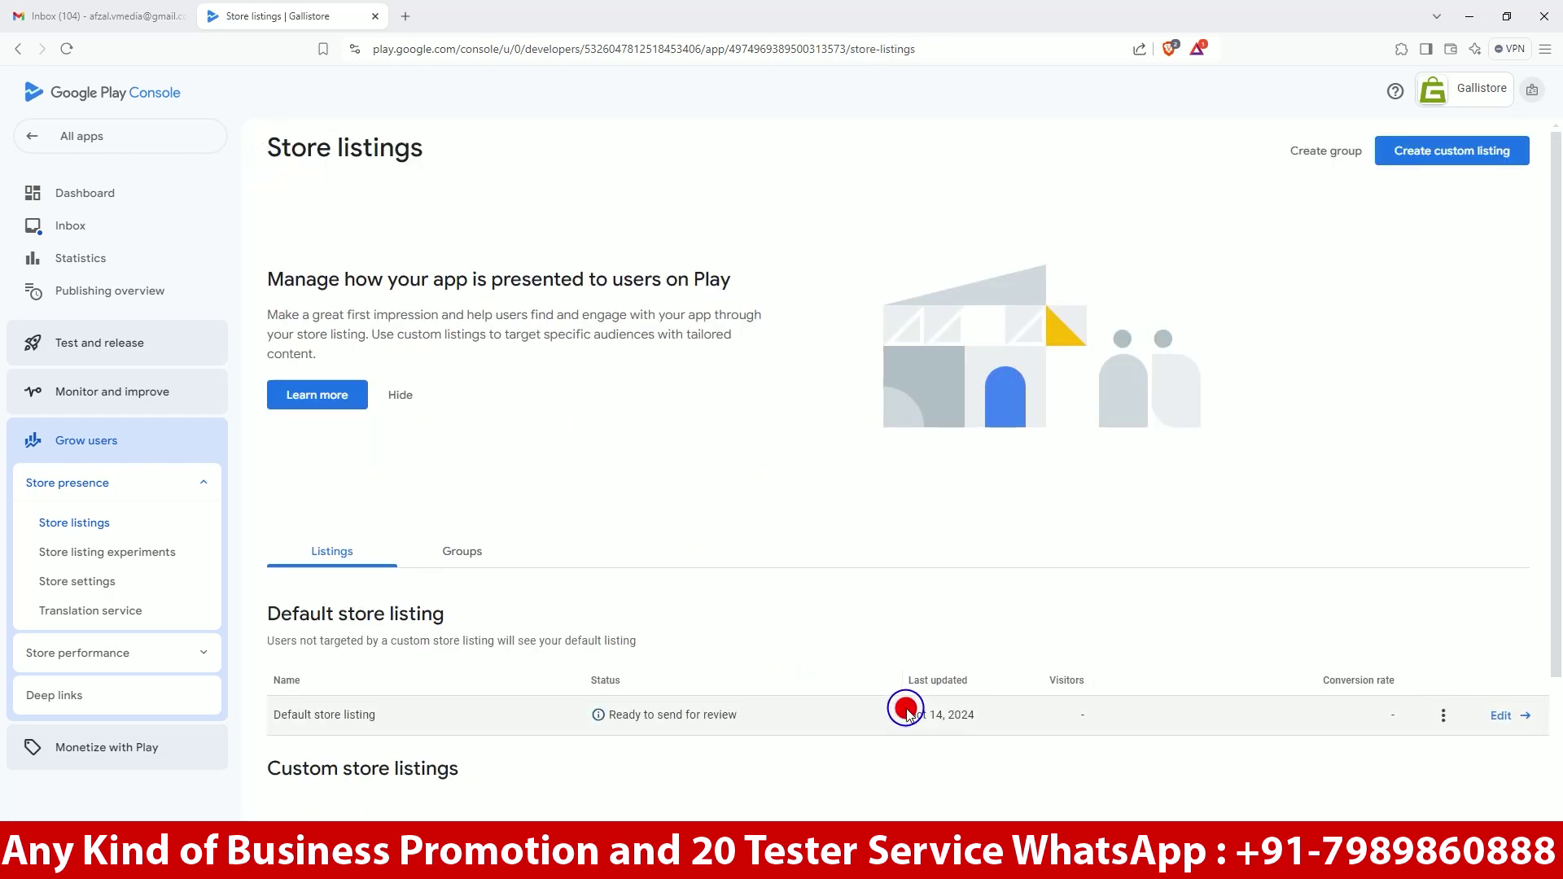
Return to the Gallistore dashboard and expand the release publishing tasks
left_click(1442, 715)
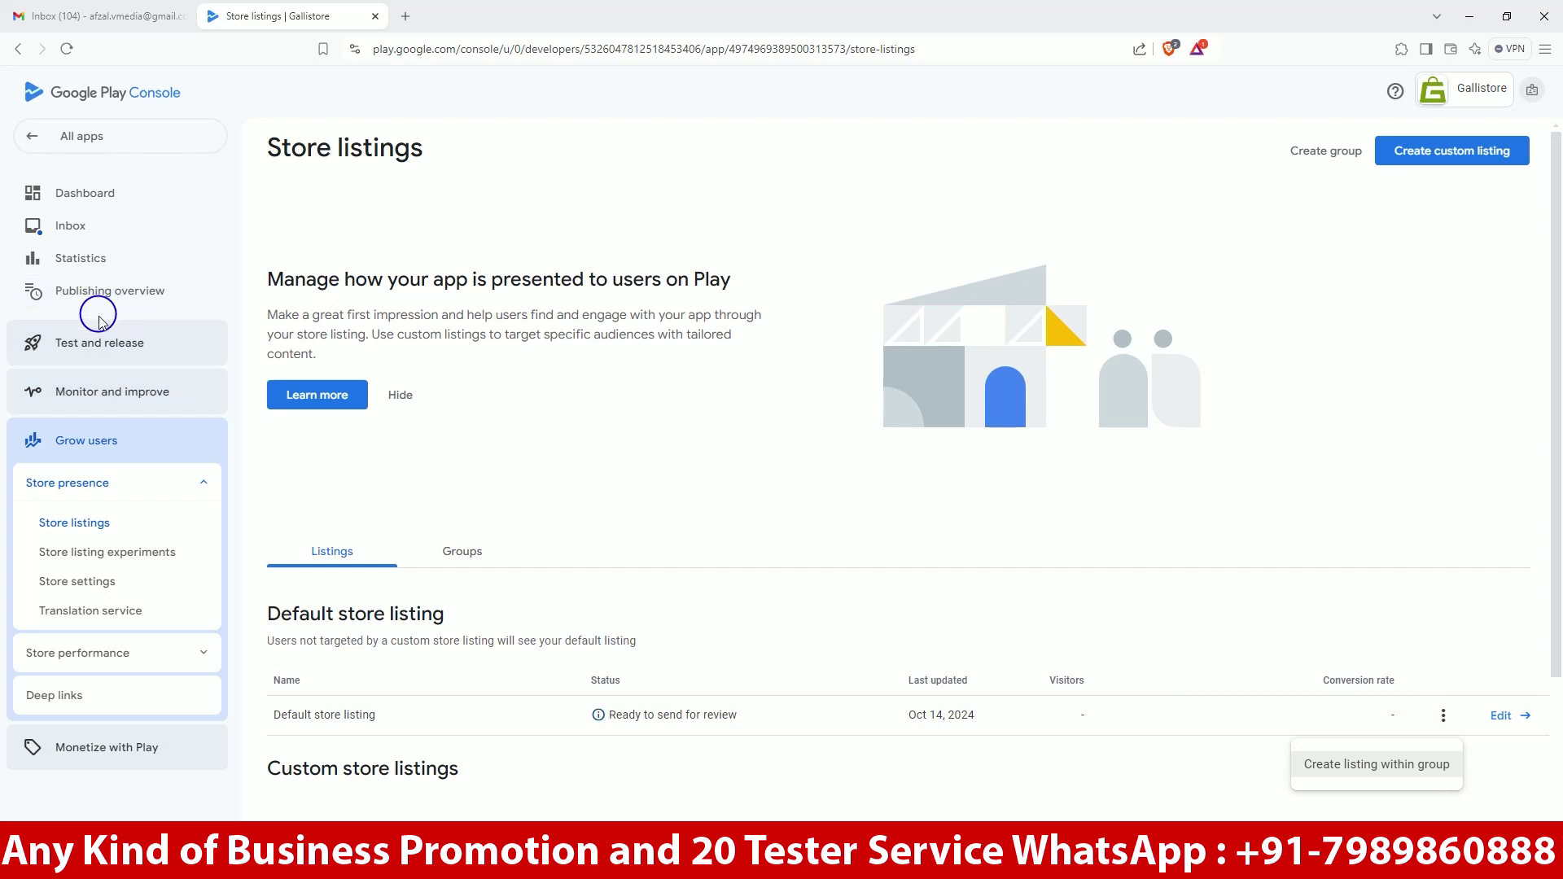
left_click(85, 138)
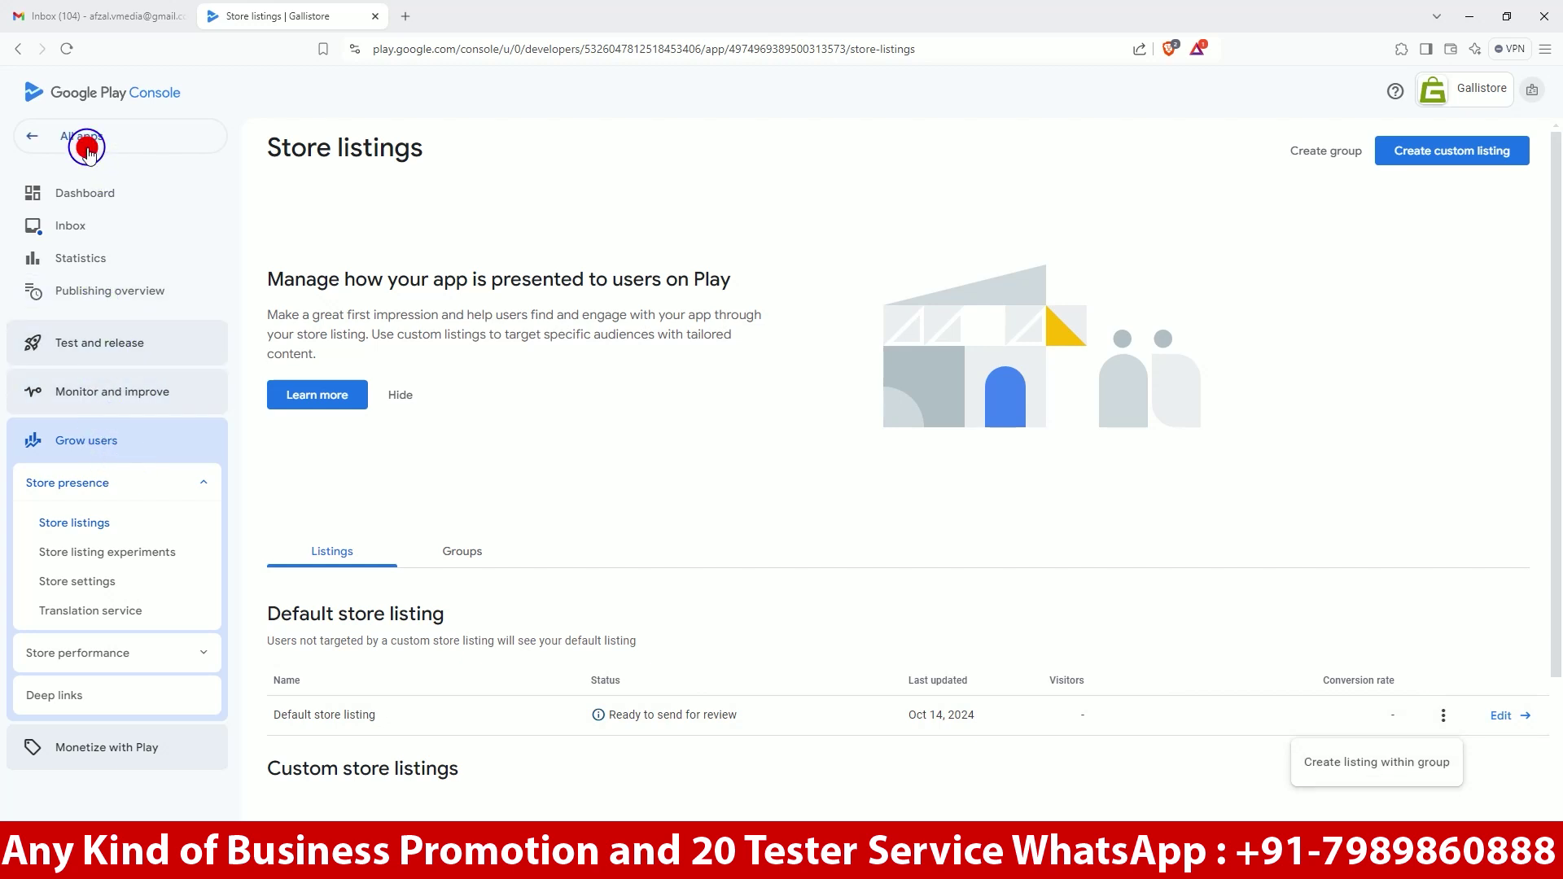
left_click(725, 511)
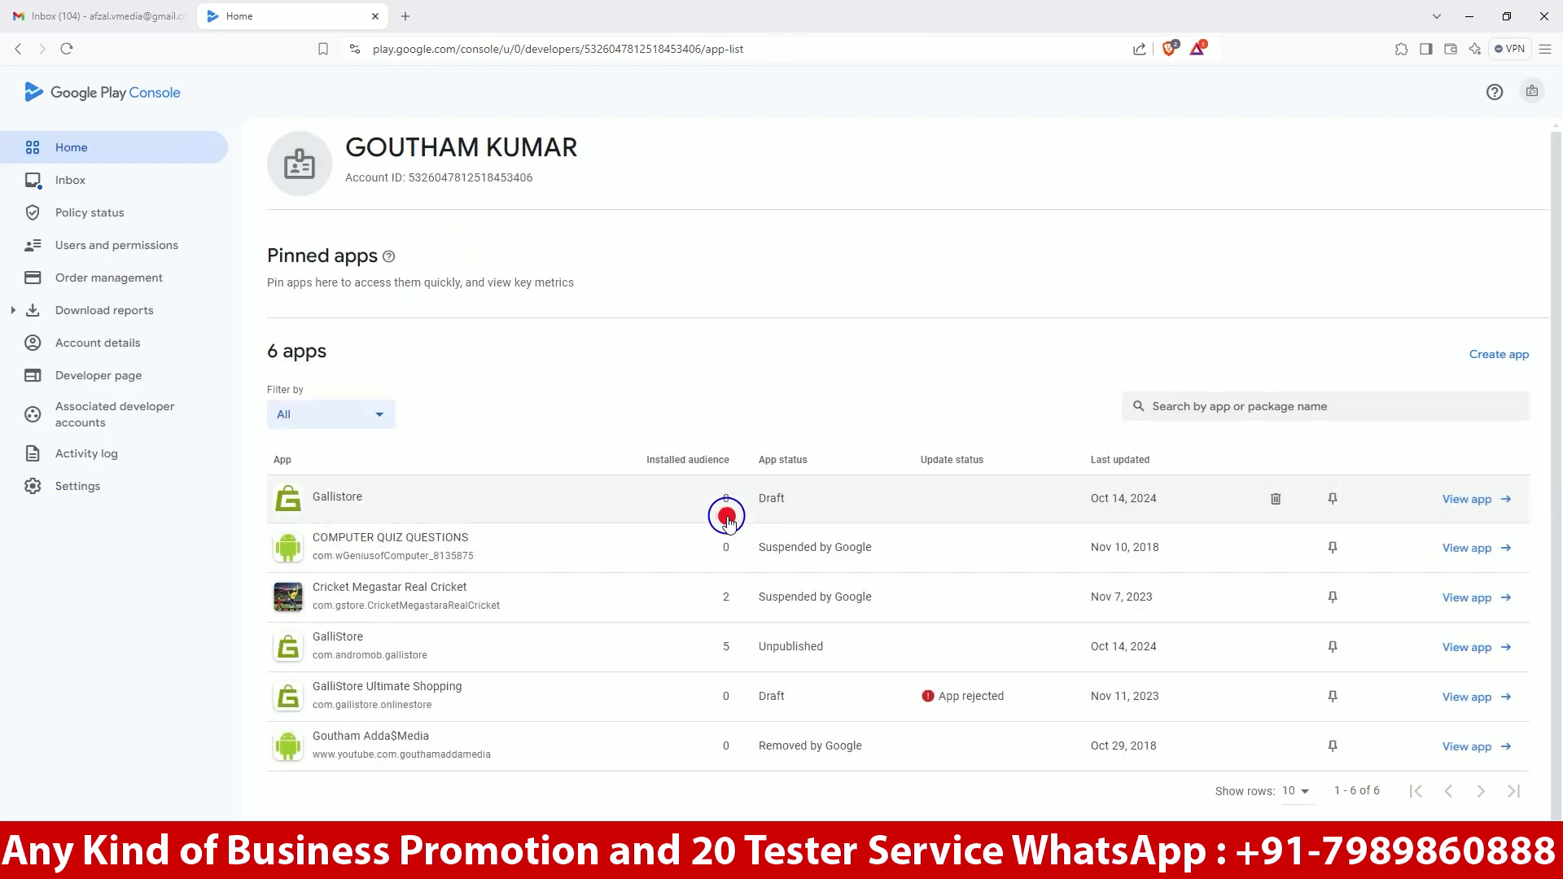
scroll(726, 512, "down", 7)
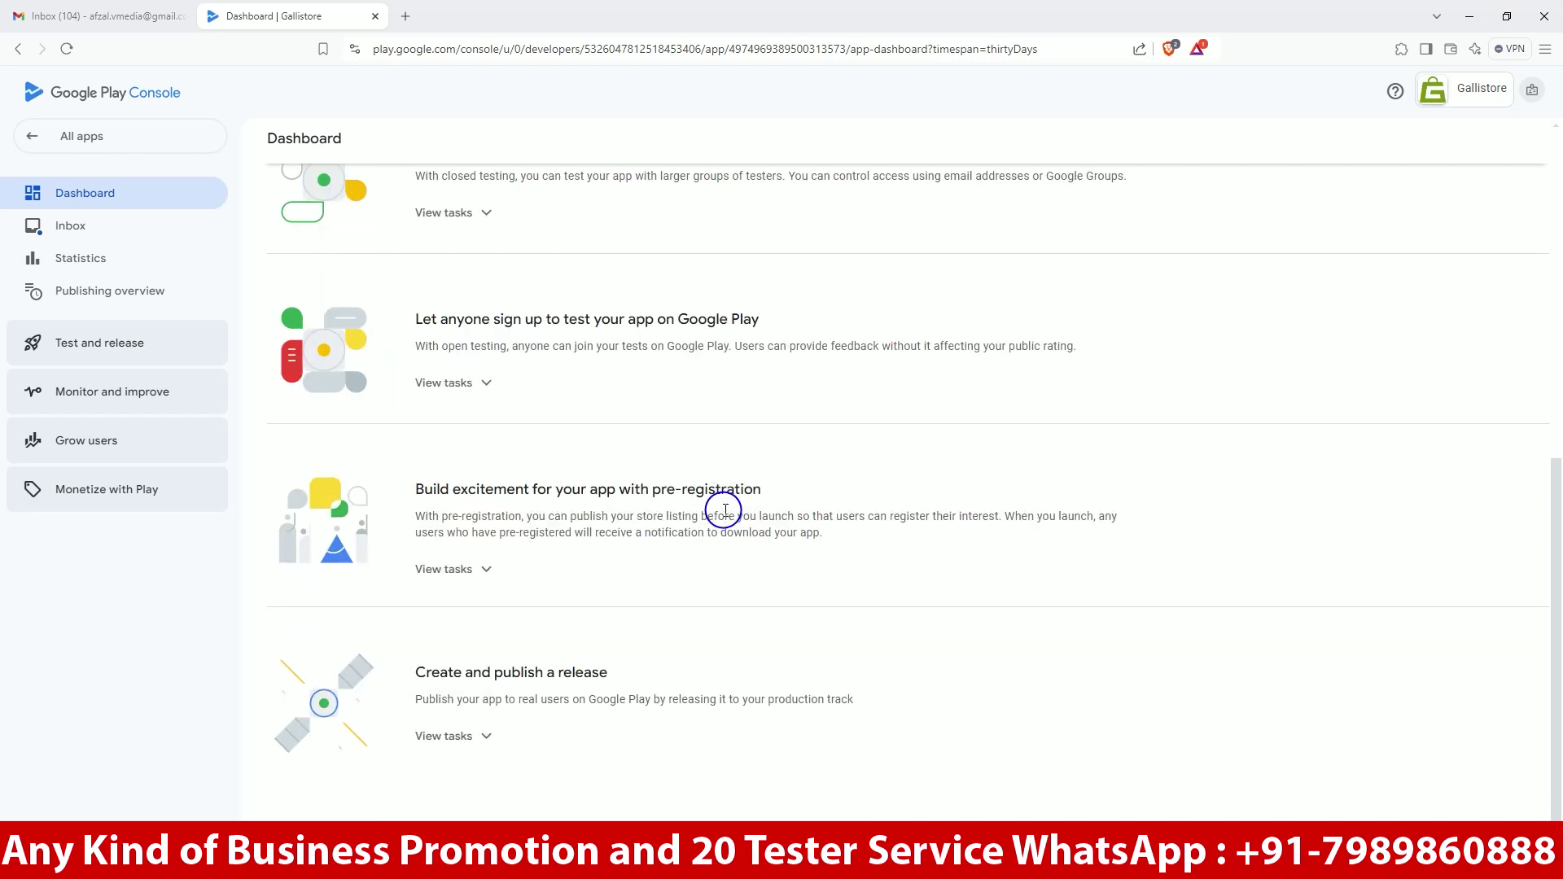
scroll(726, 511, "up", 2)
left_click(484, 737)
scroll(756, 643, "down", 3)
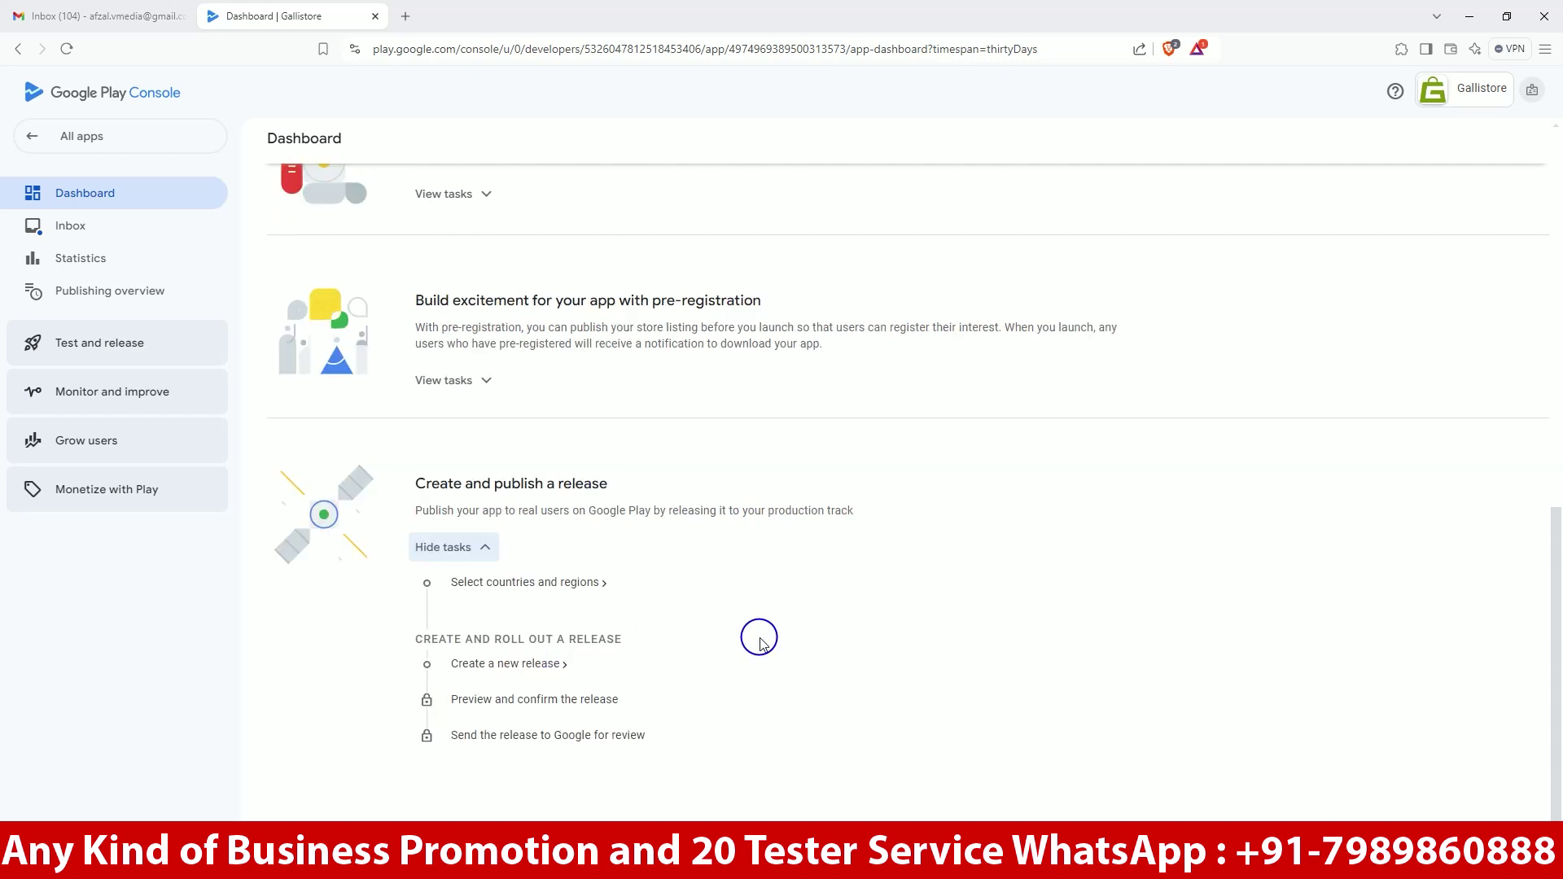
Add India as the production country and begin a new production release
left_click(516, 585)
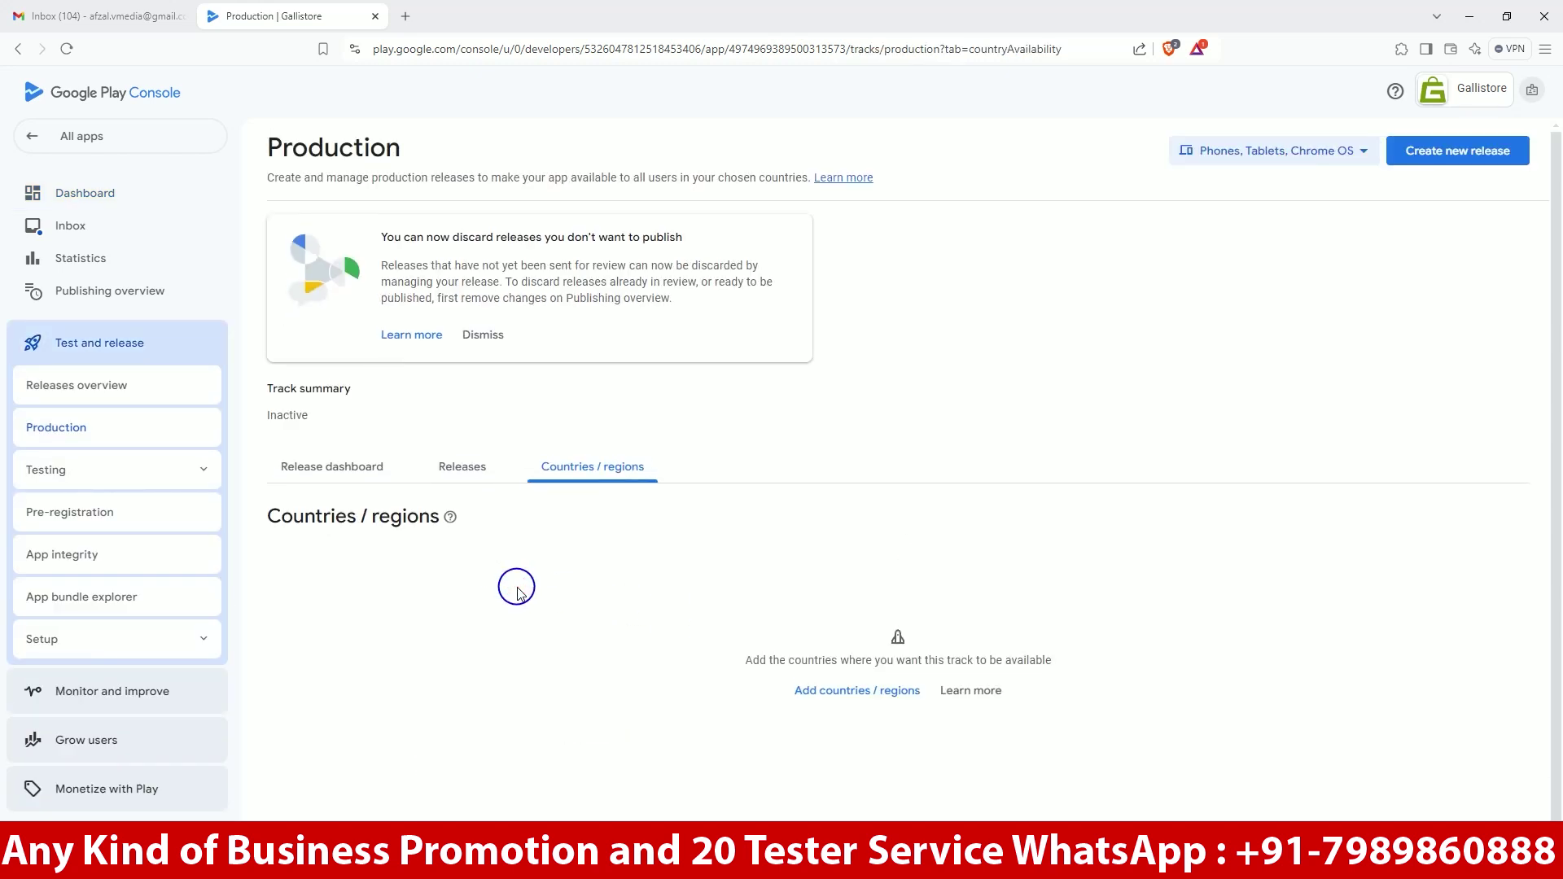
left_click(892, 688)
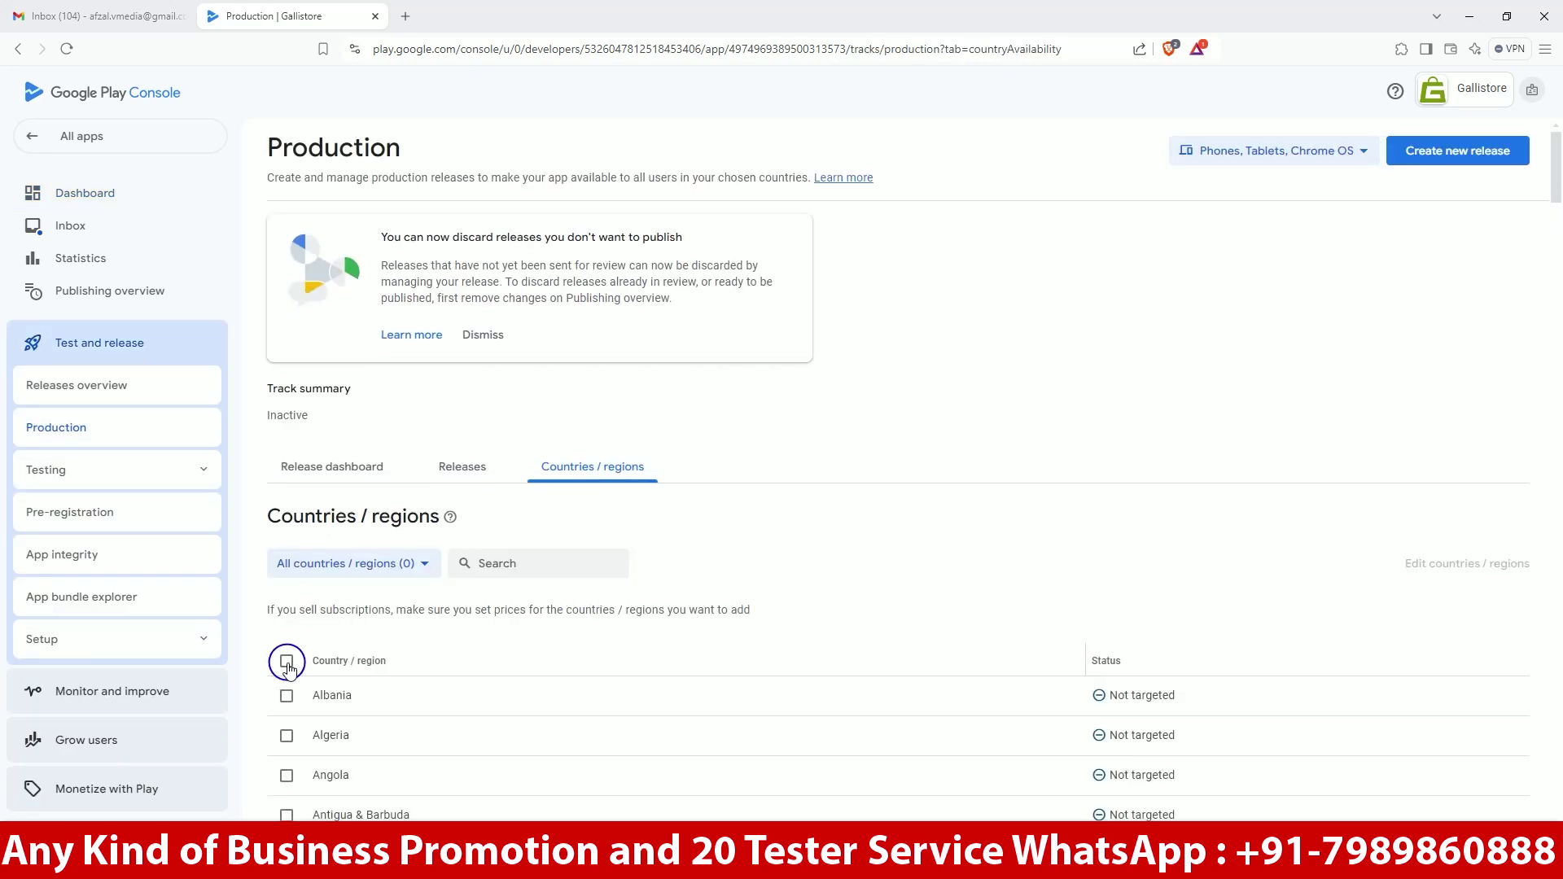
left_click(538, 565)
type("ind")
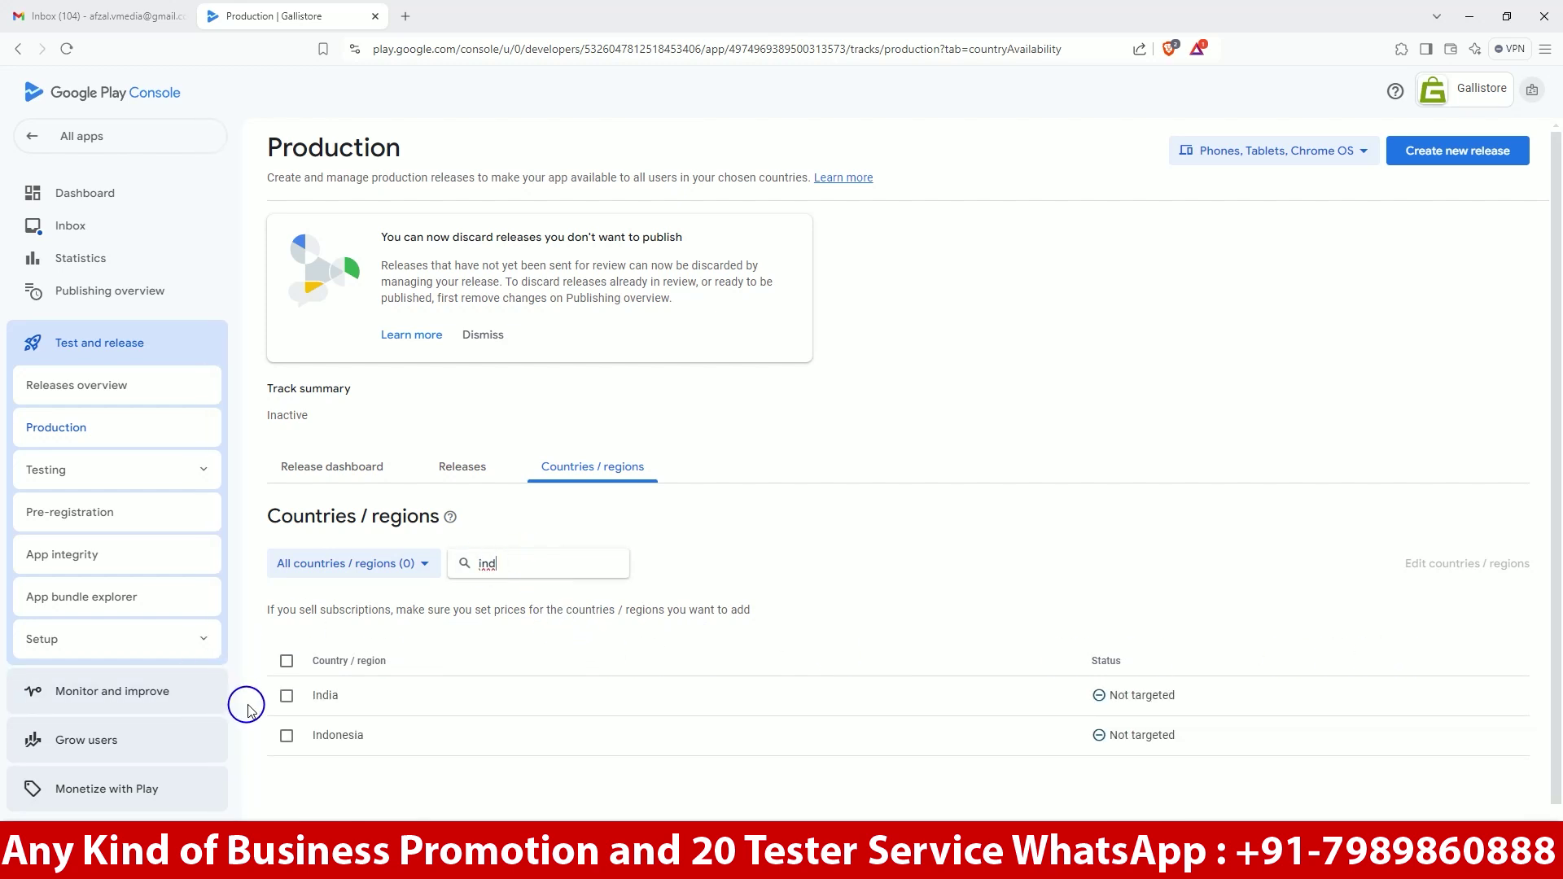
left_click(282, 698)
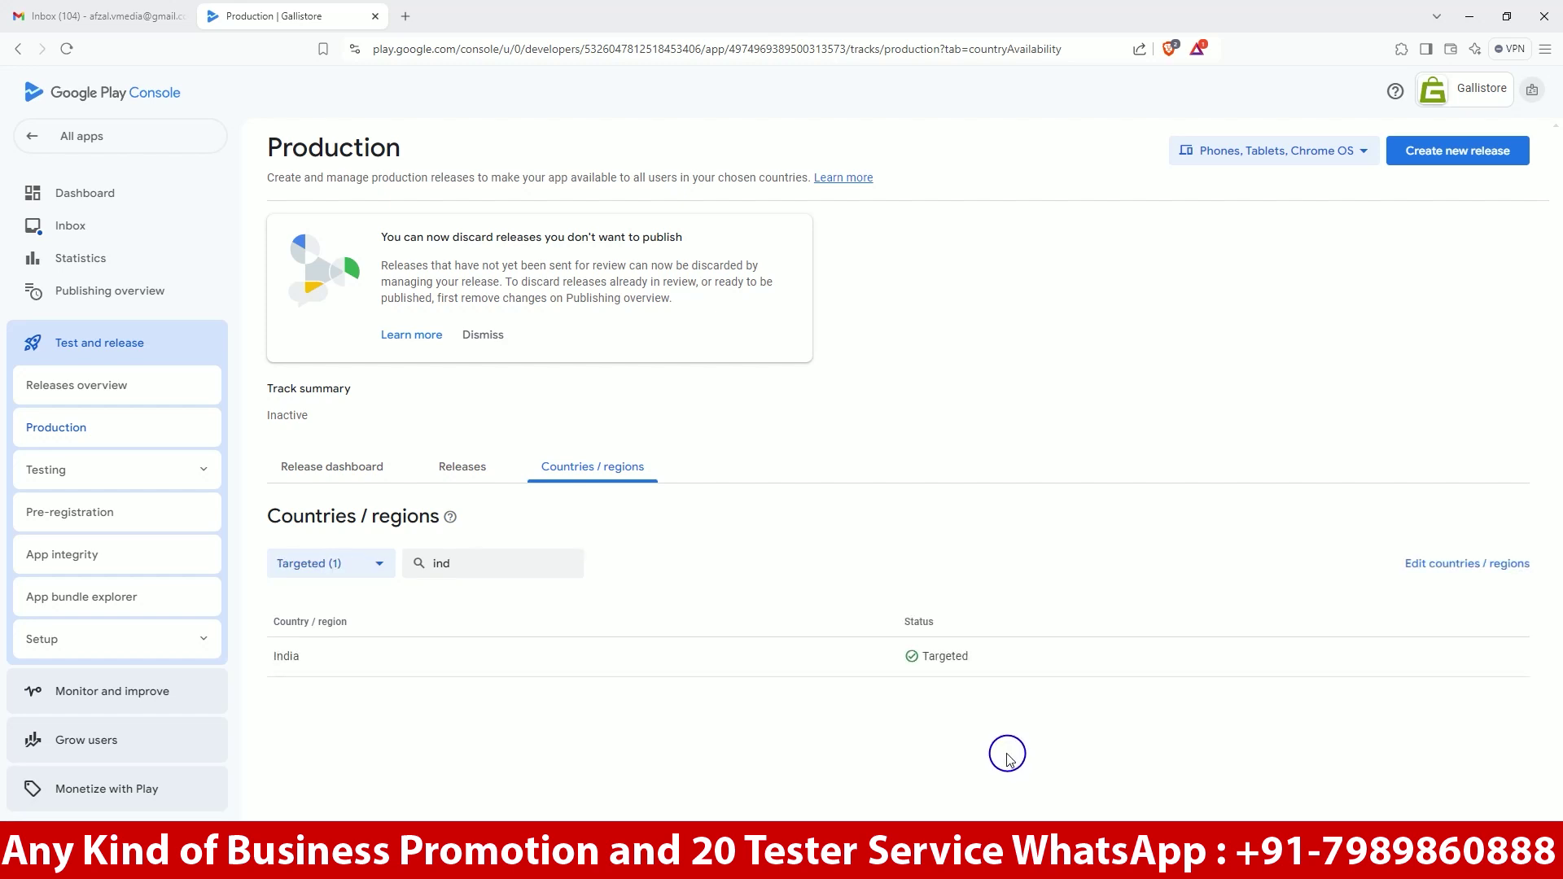
left_click(1415, 153)
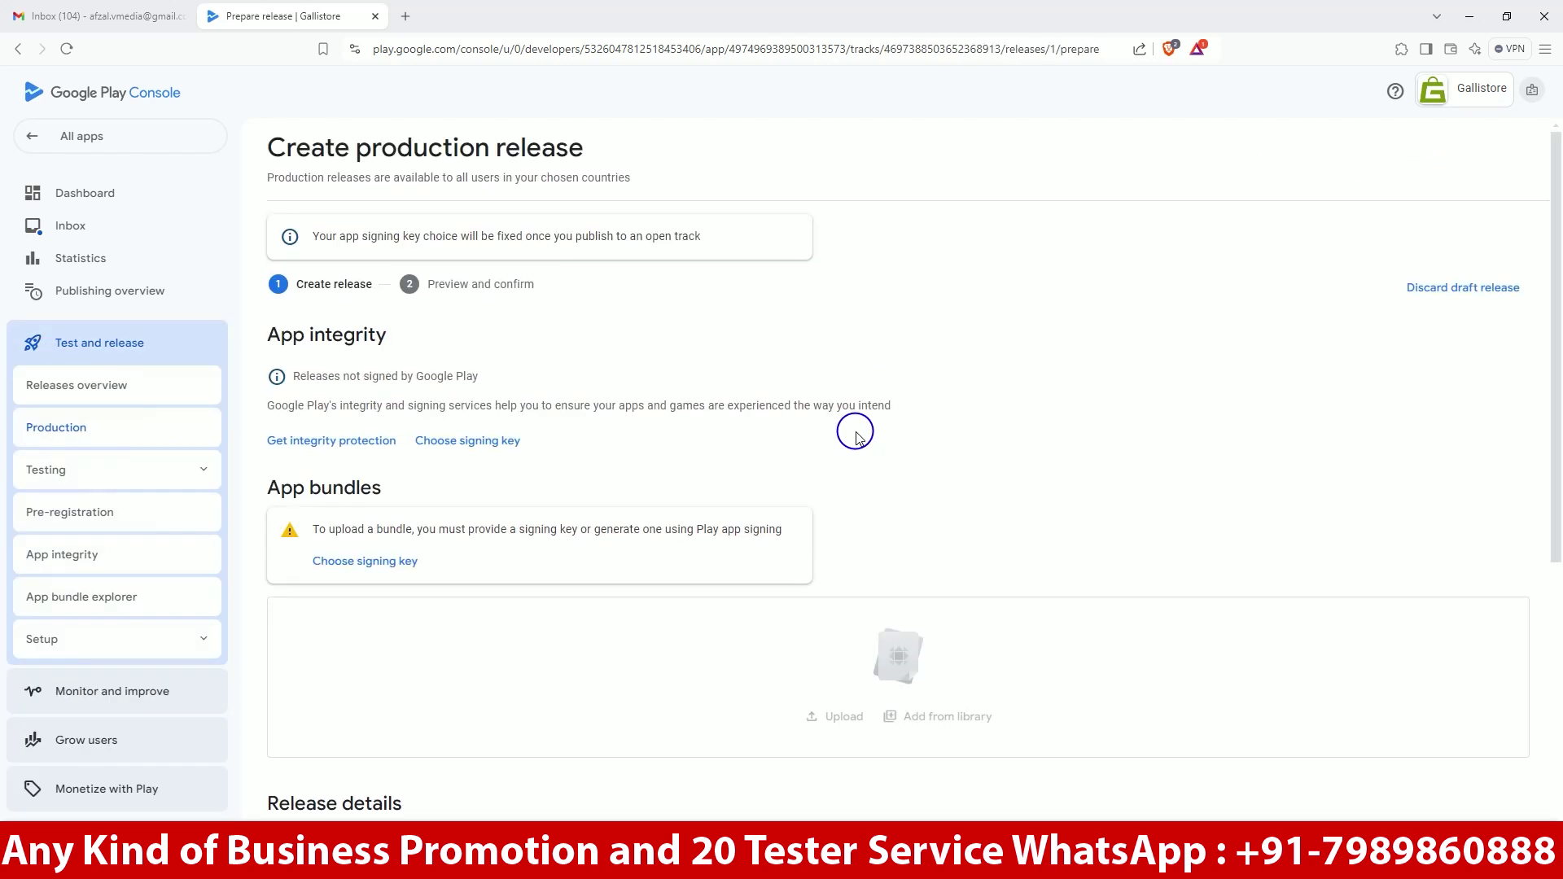
left_click(468, 441)
Use a Google-generated signing key and upload app-release.aab from the HP USB321FD drive
left_click(870, 596)
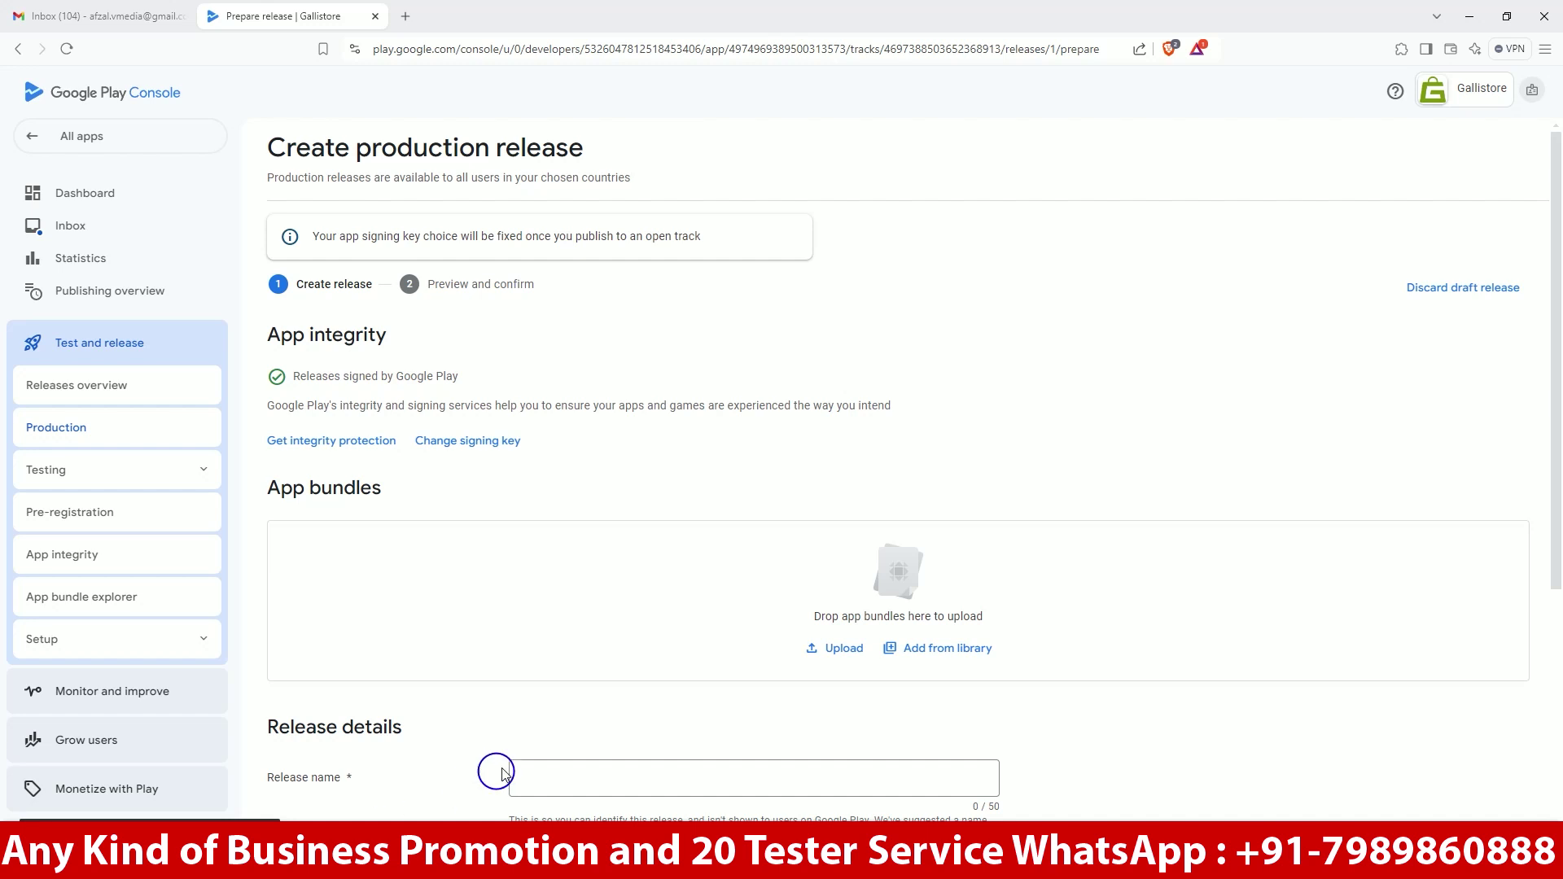
left_click(812, 651)
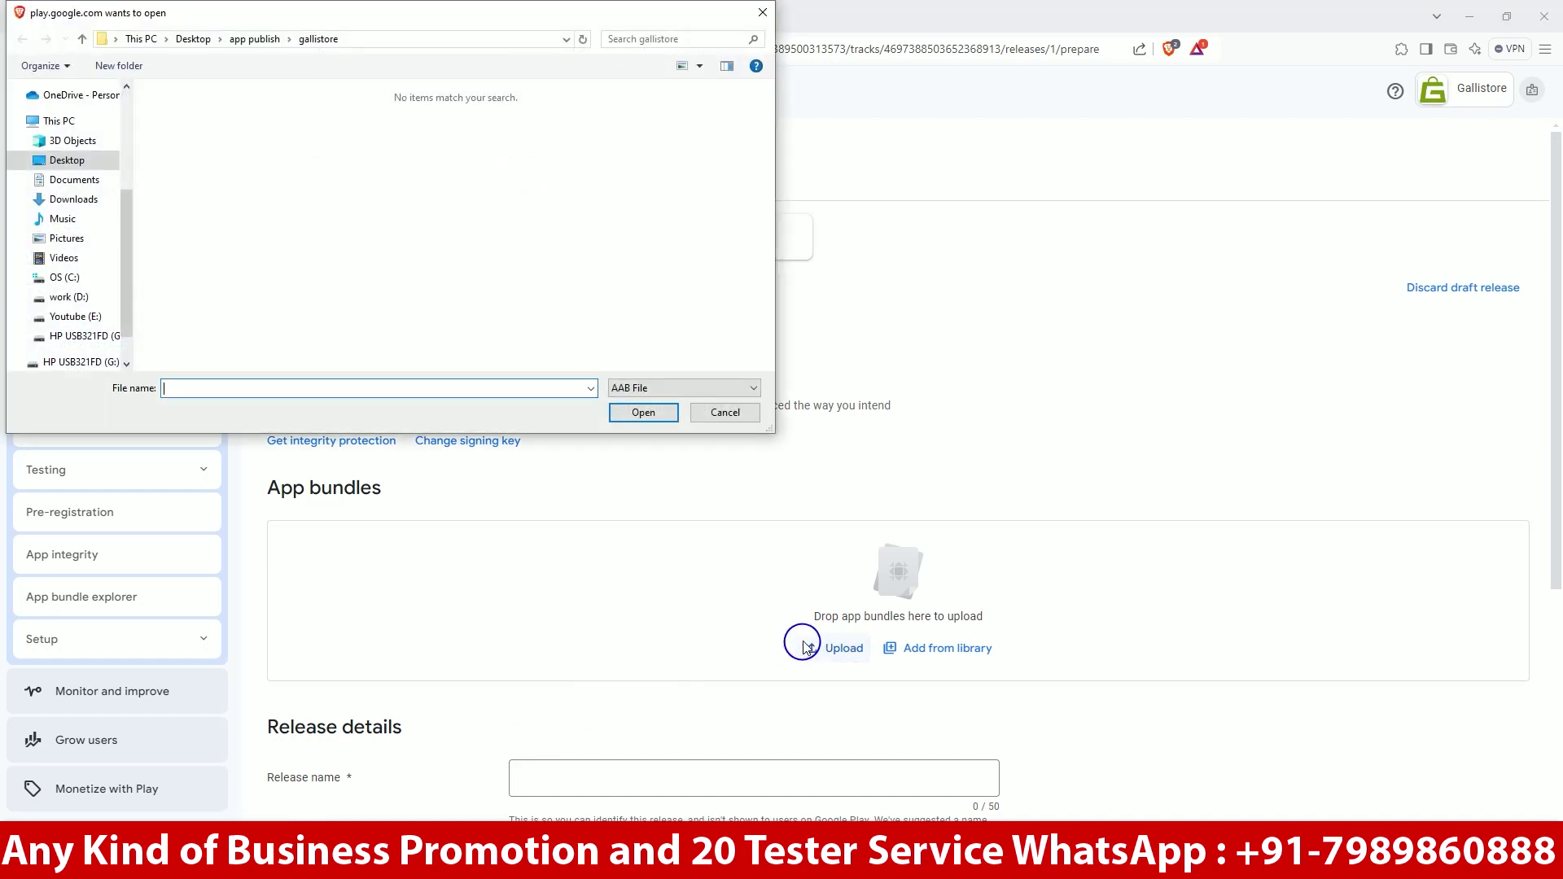
left_click(82, 337)
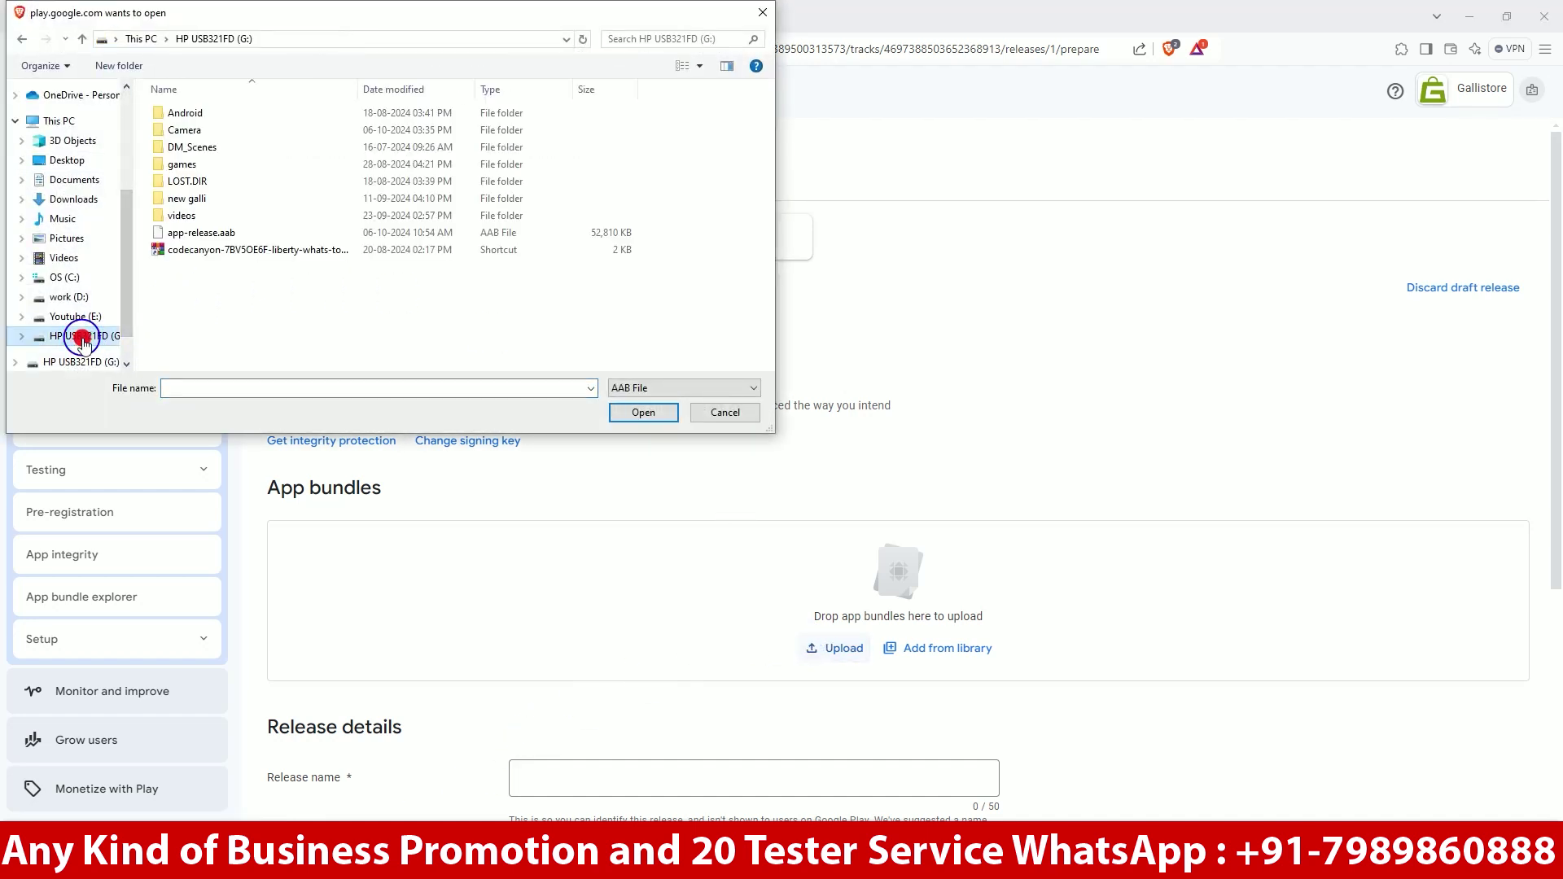
double_click(177, 237)
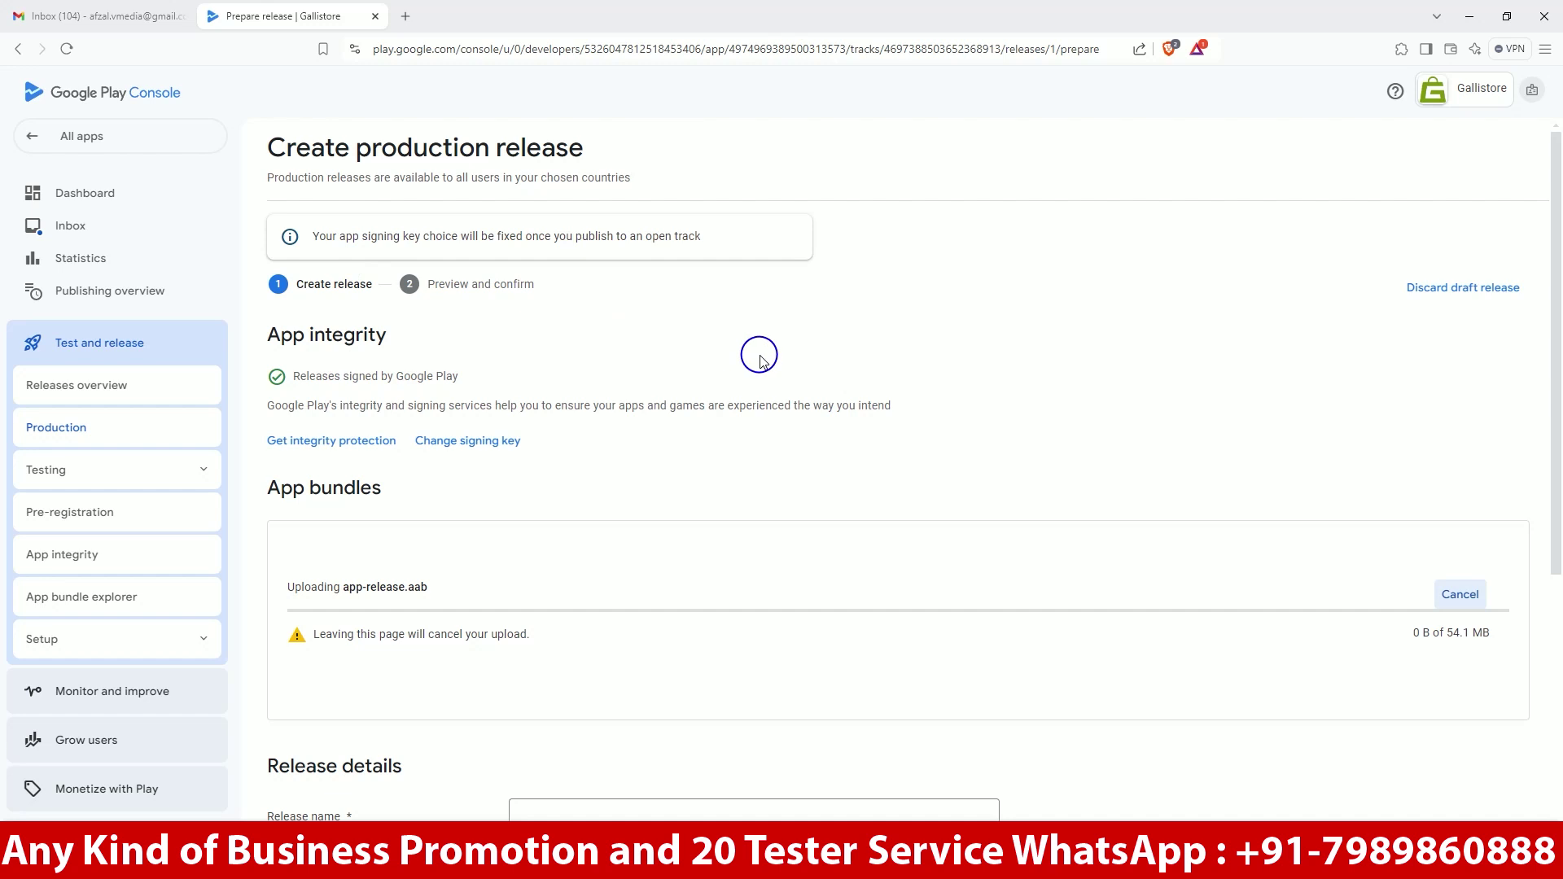
scroll(758, 360, "down", 2)
scroll(758, 359, "down", 1)
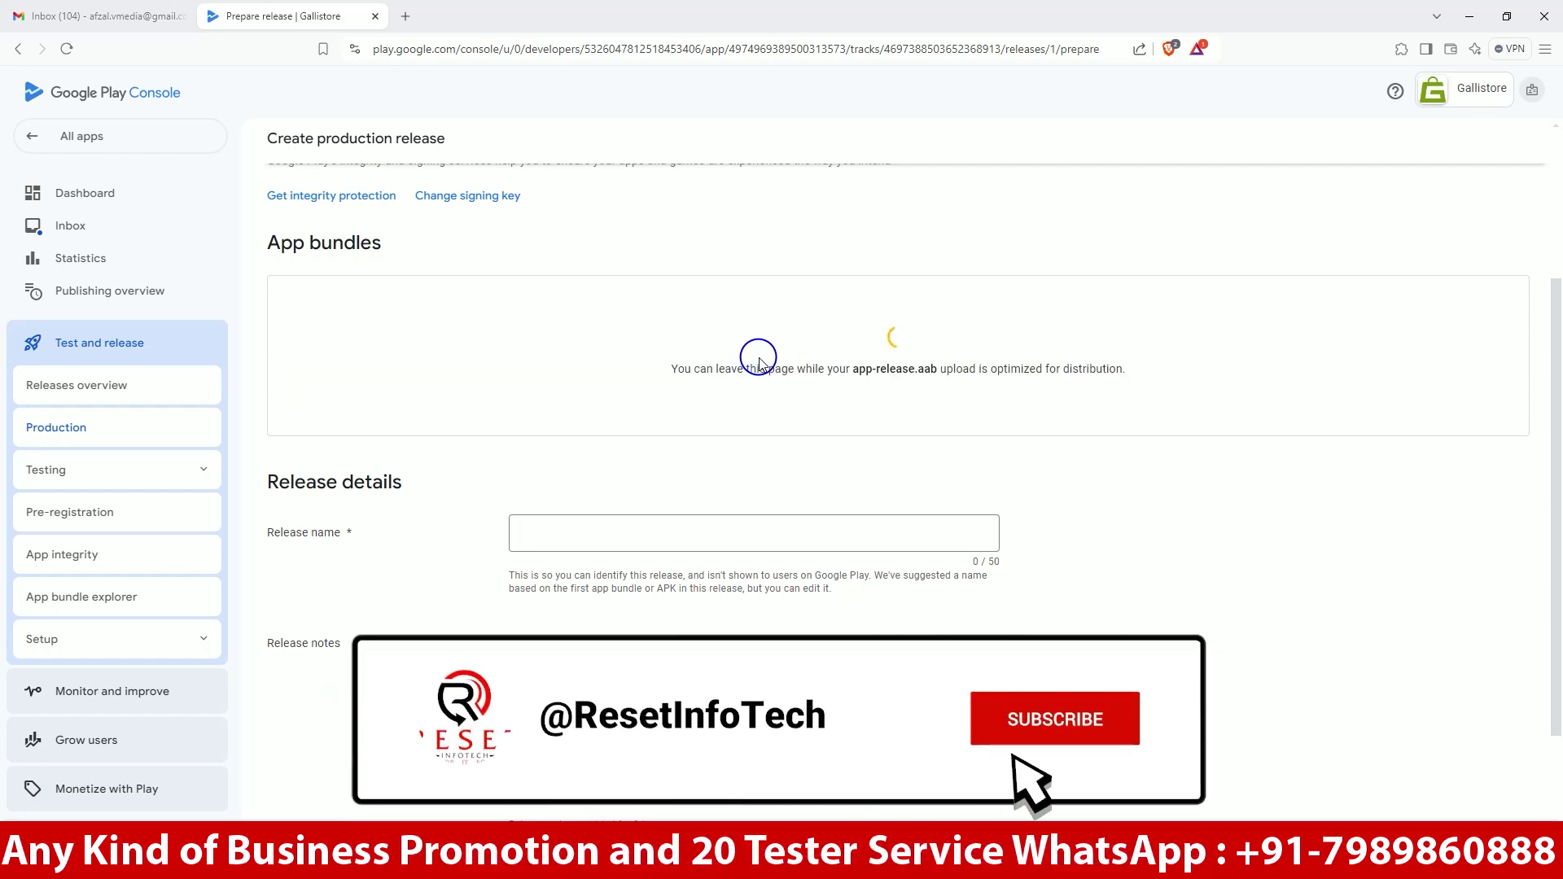
key("alt+Tab")
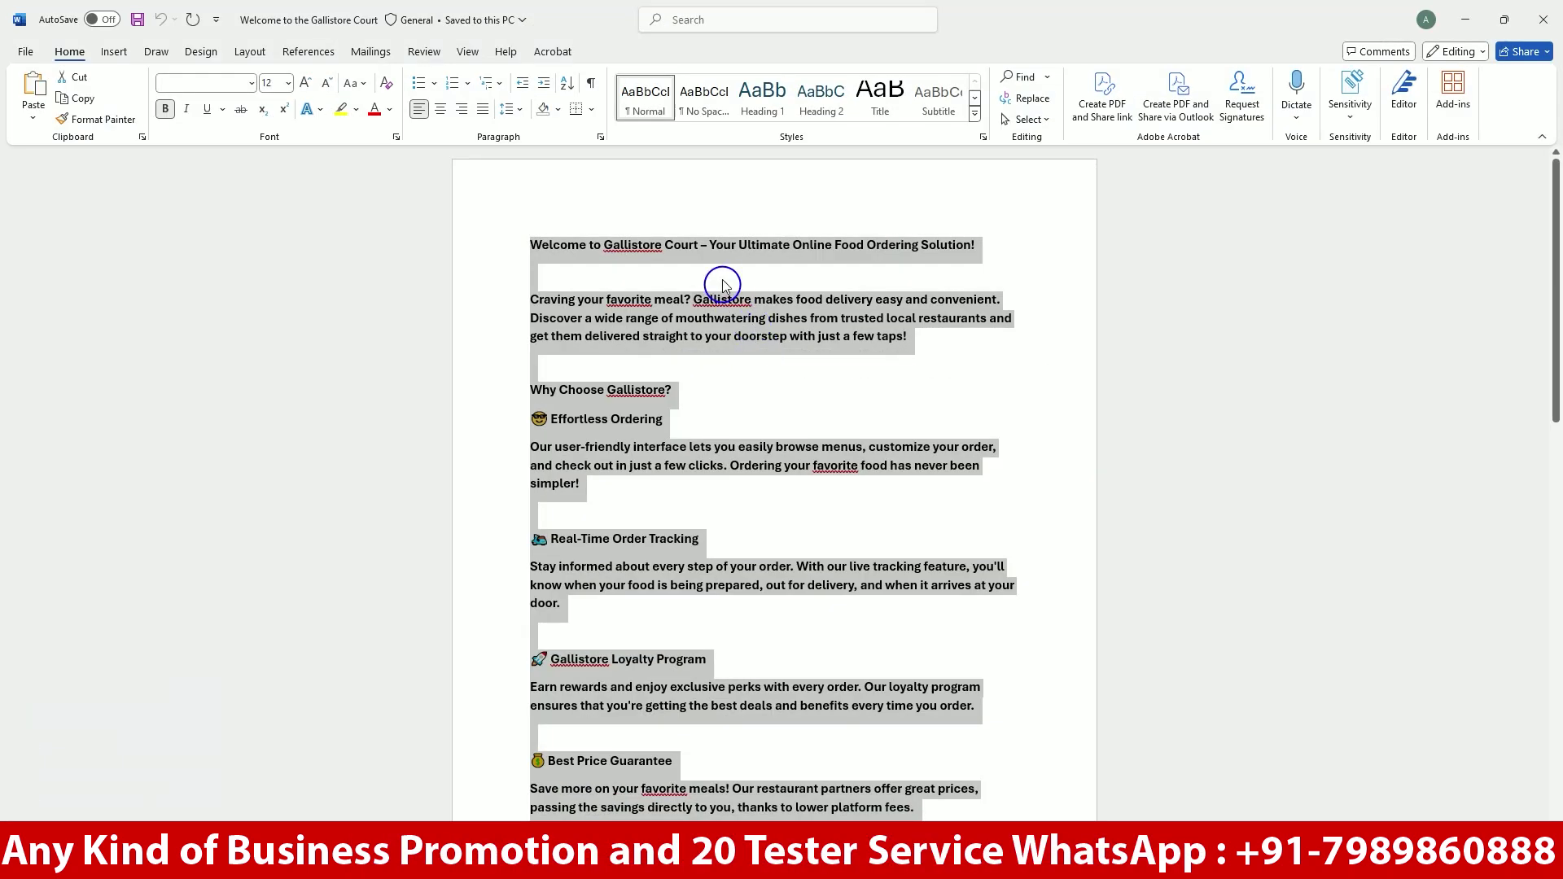
Copy the 'Welcome to the Gallistore Court' title line from Word and select the release-notes placeholder
left_click(714, 244)
left_click_drag(531, 244, 969, 248)
right_click(969, 248)
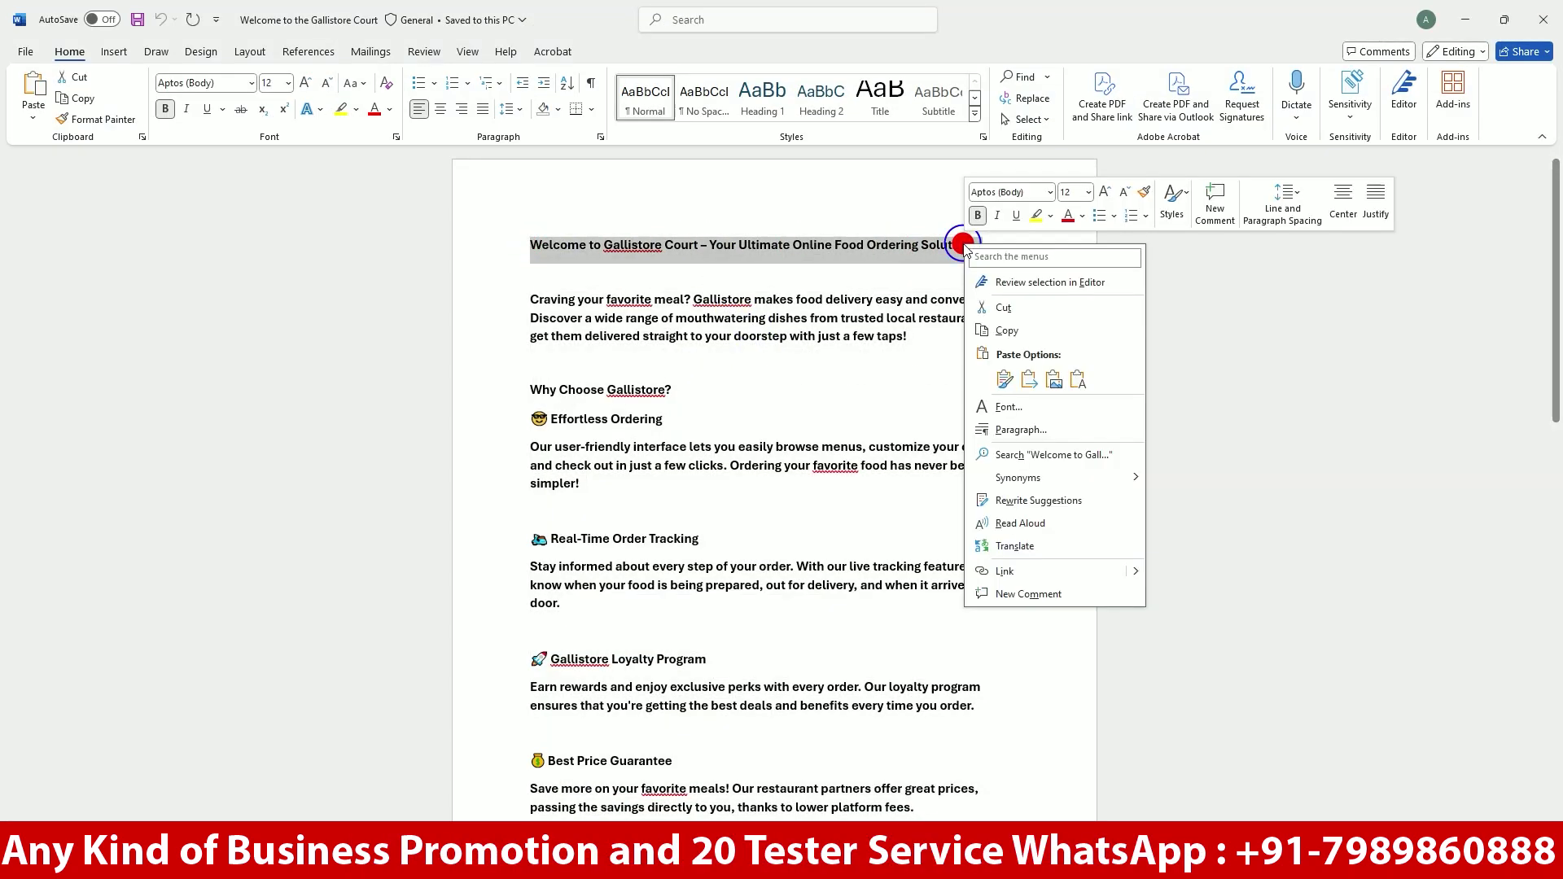
left_click(1014, 324)
key("alt+Tab")
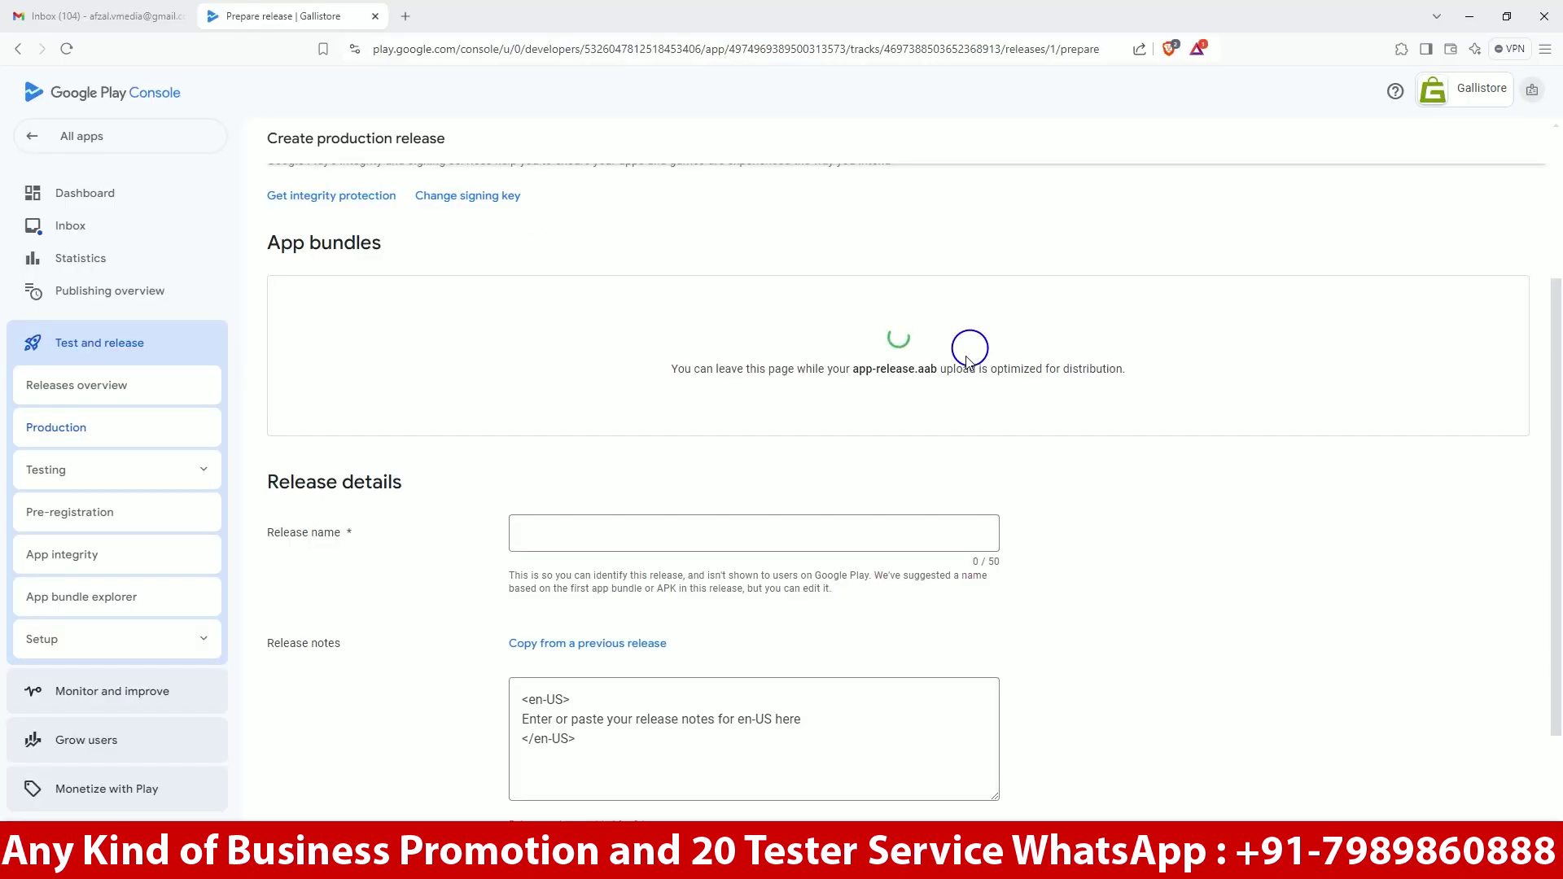
left_click_drag(805, 721, 519, 728)
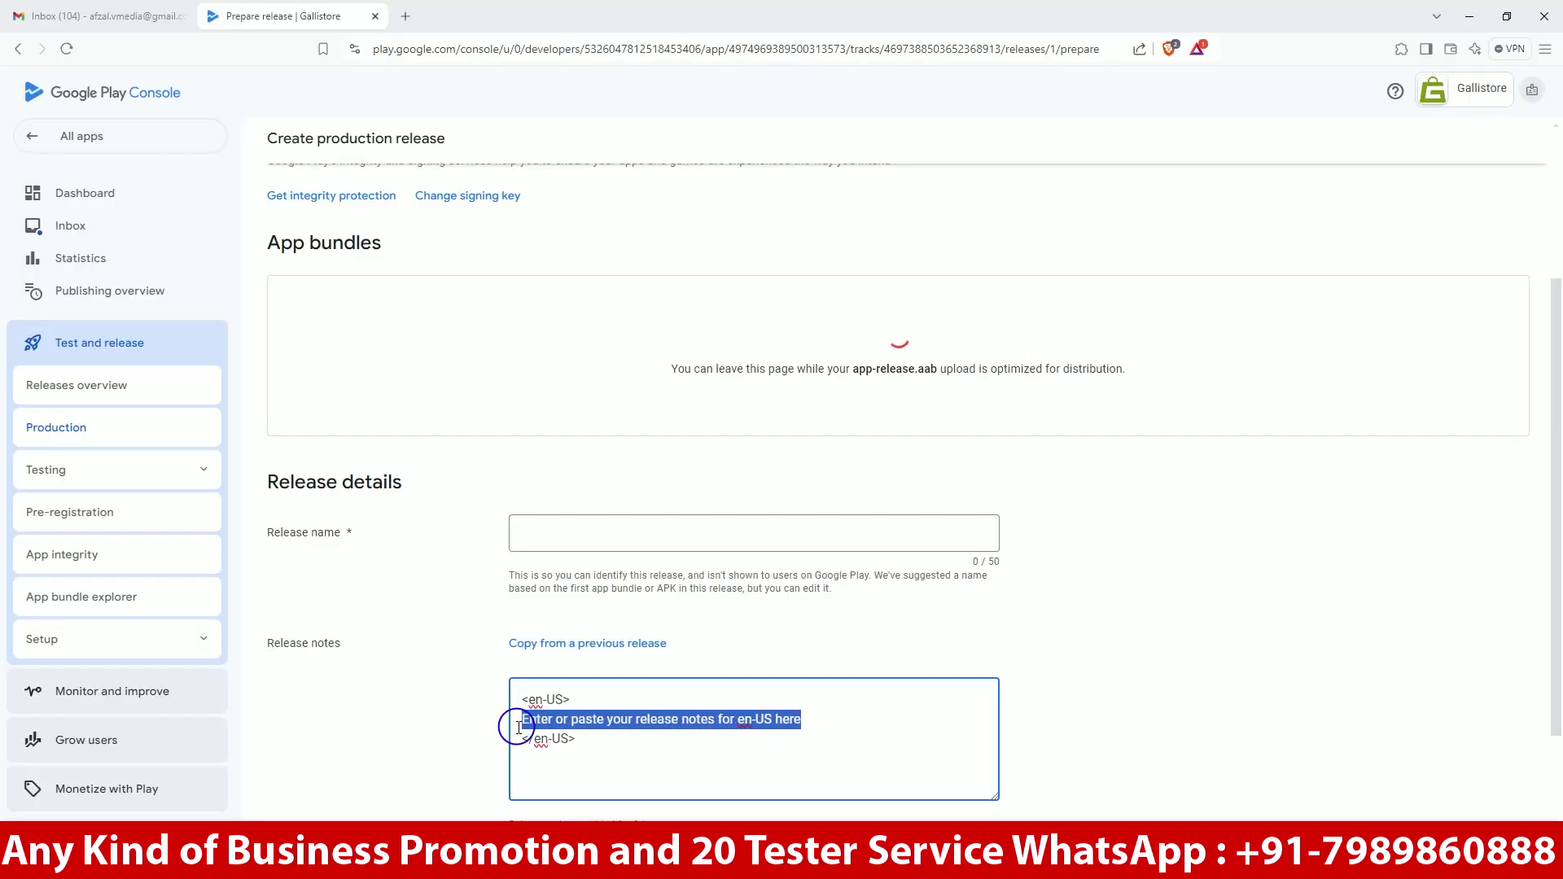
Paste the welcome line into Release notes and preview the release's debug-symbols warning
key("ctrl+v")
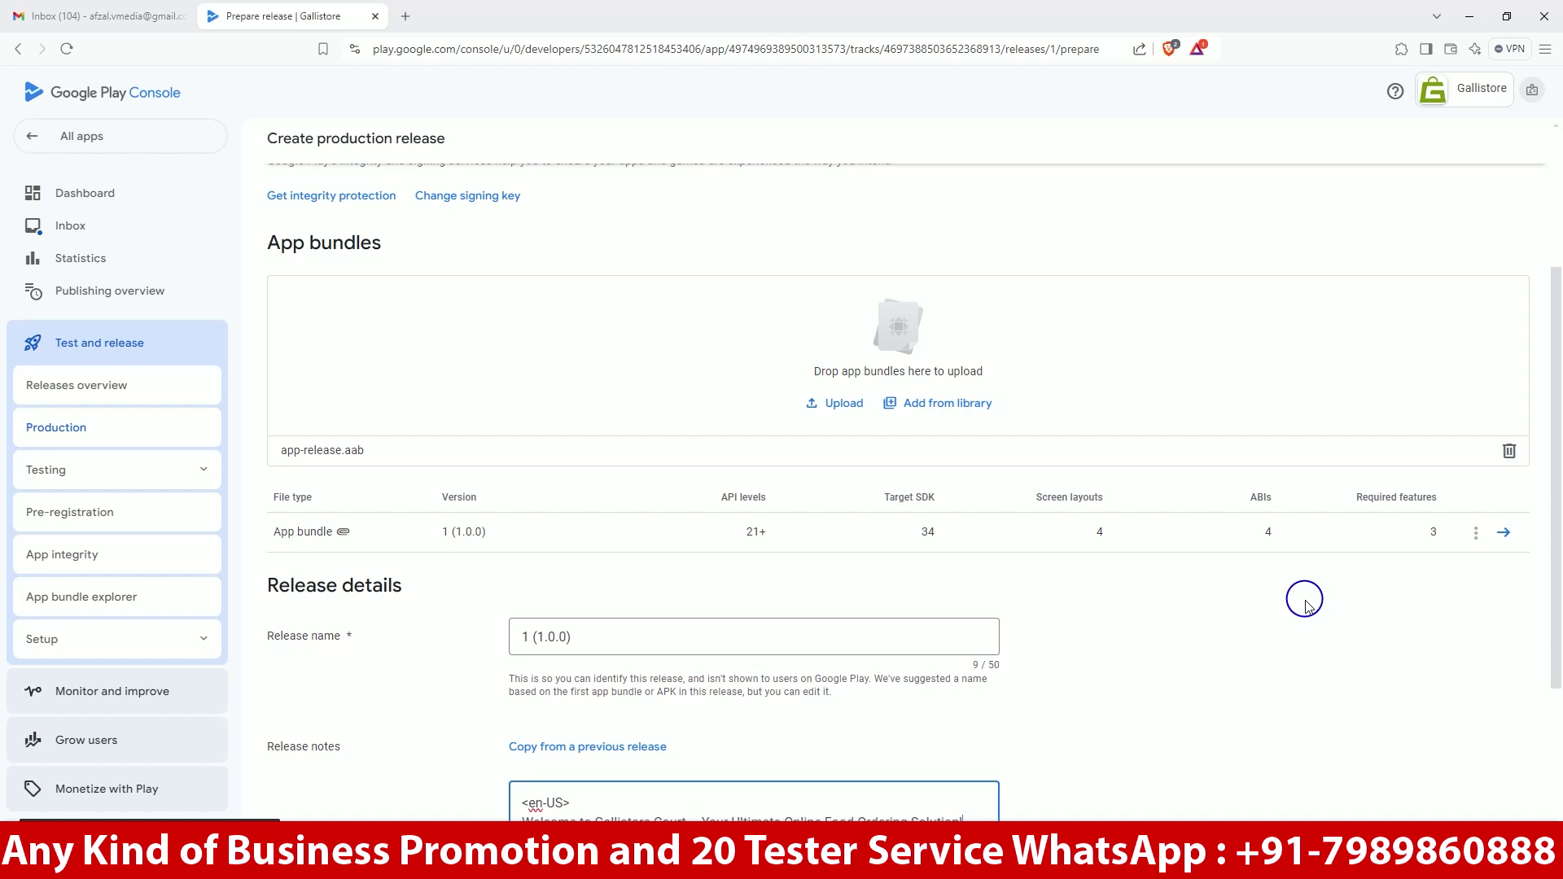
scroll(1304, 599, "down", 4)
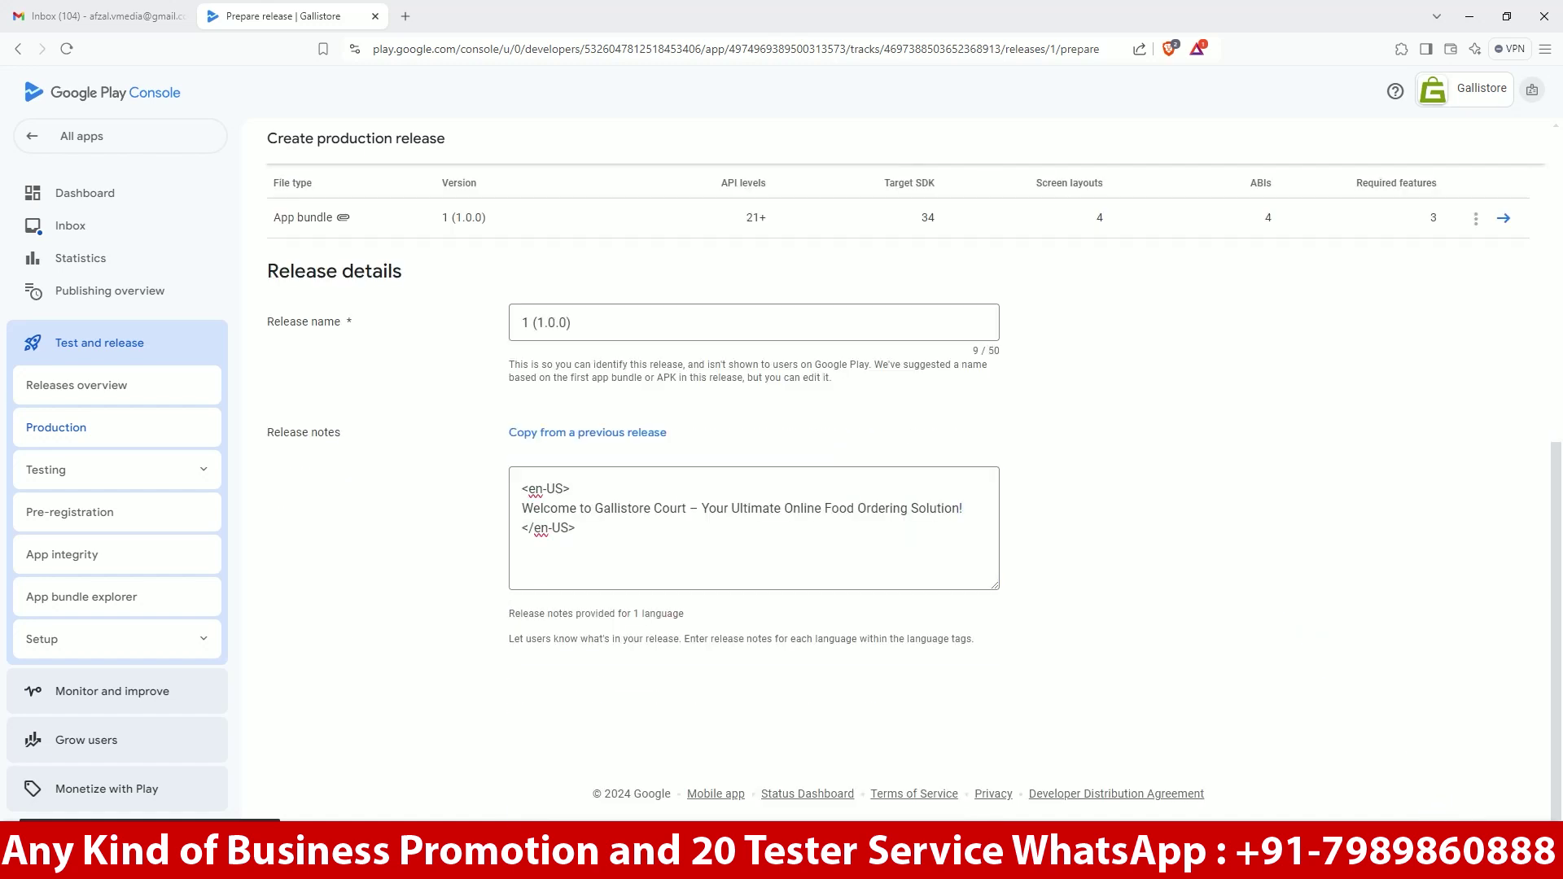
left_click(1490, 851)
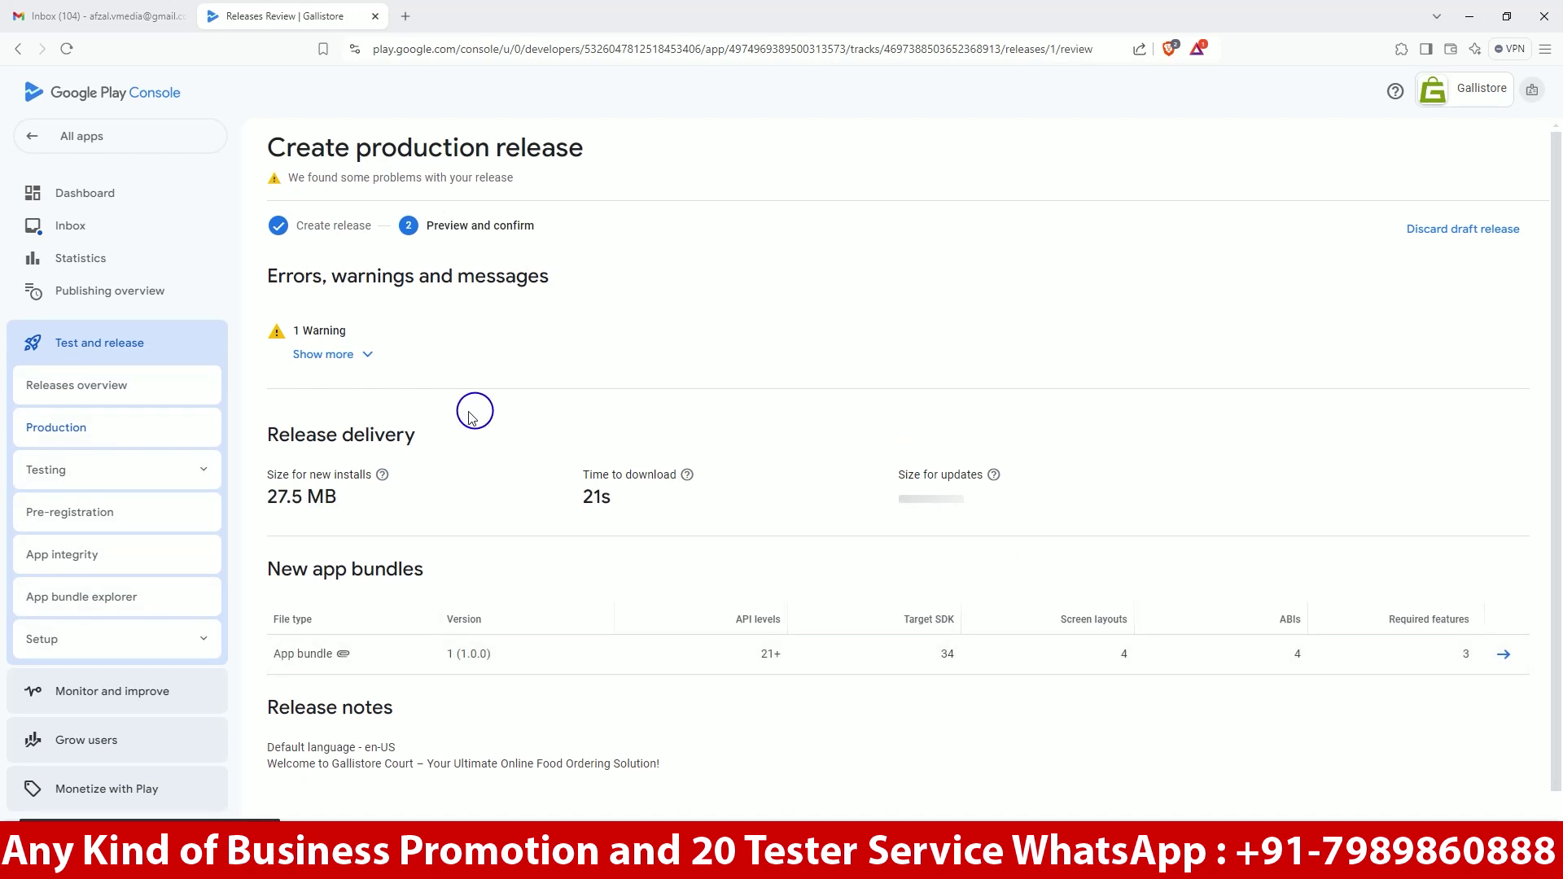
left_click(342, 359)
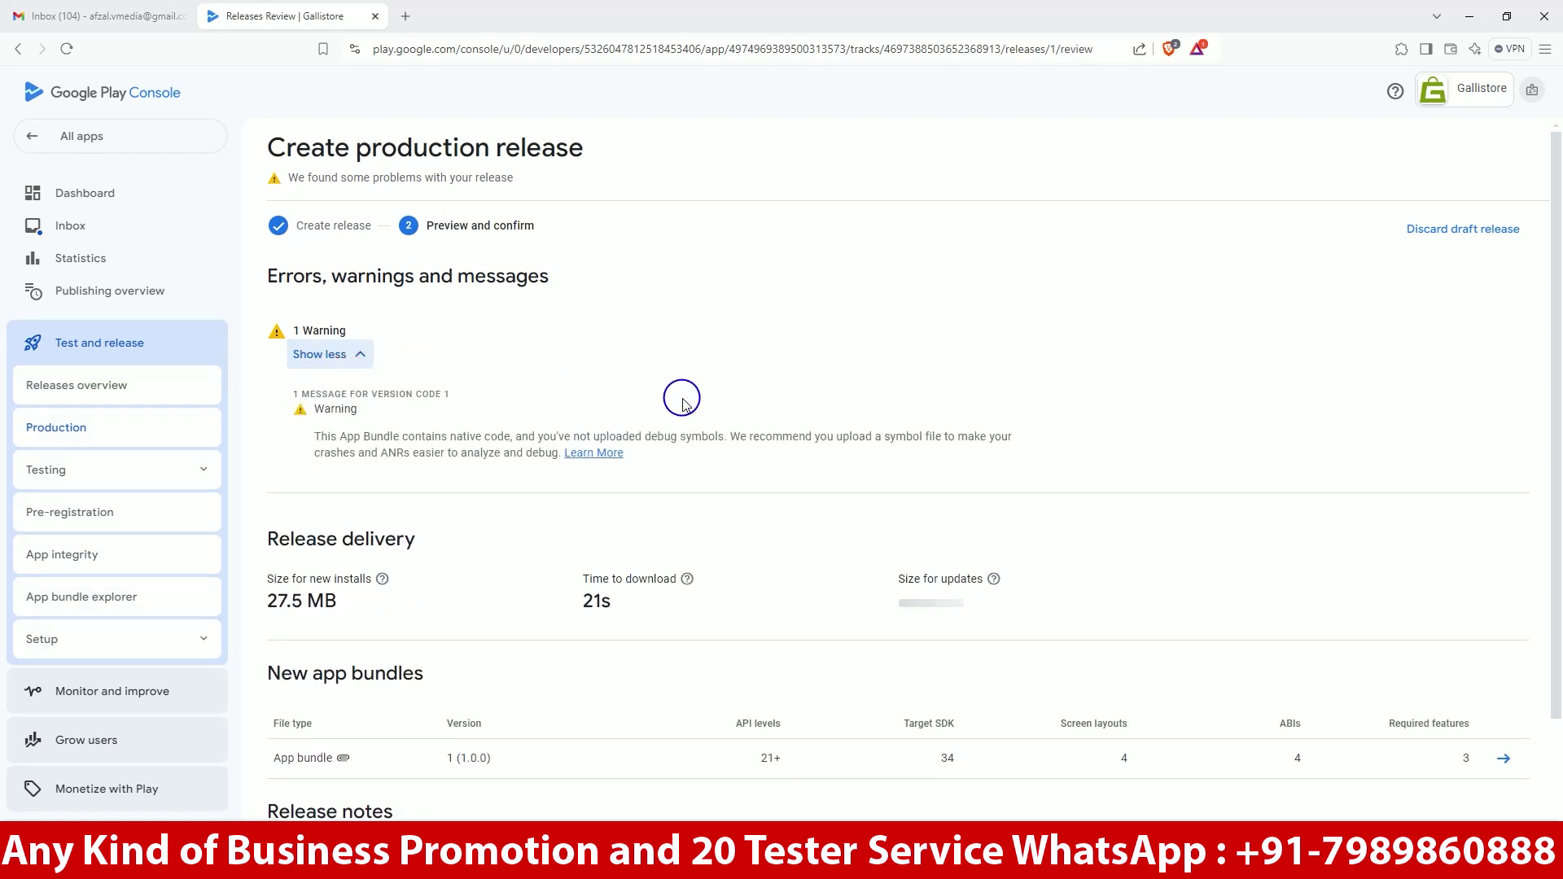
scroll(1023, 543, "down", 3)
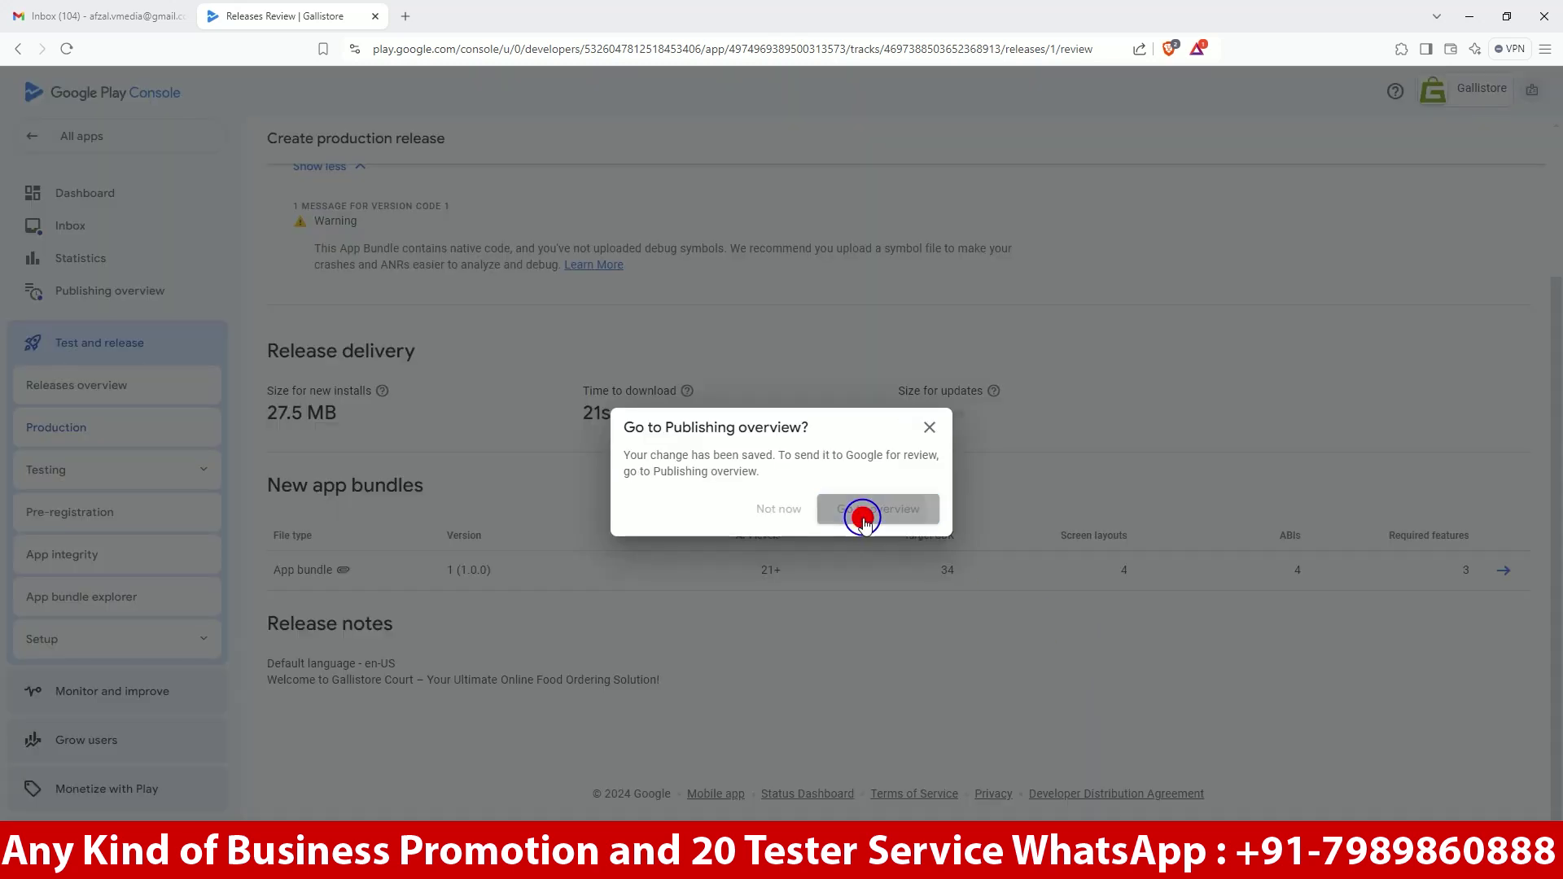
Declare Advertising ID use for app functionality, analytics and advertising or marketing
left_click(862, 517)
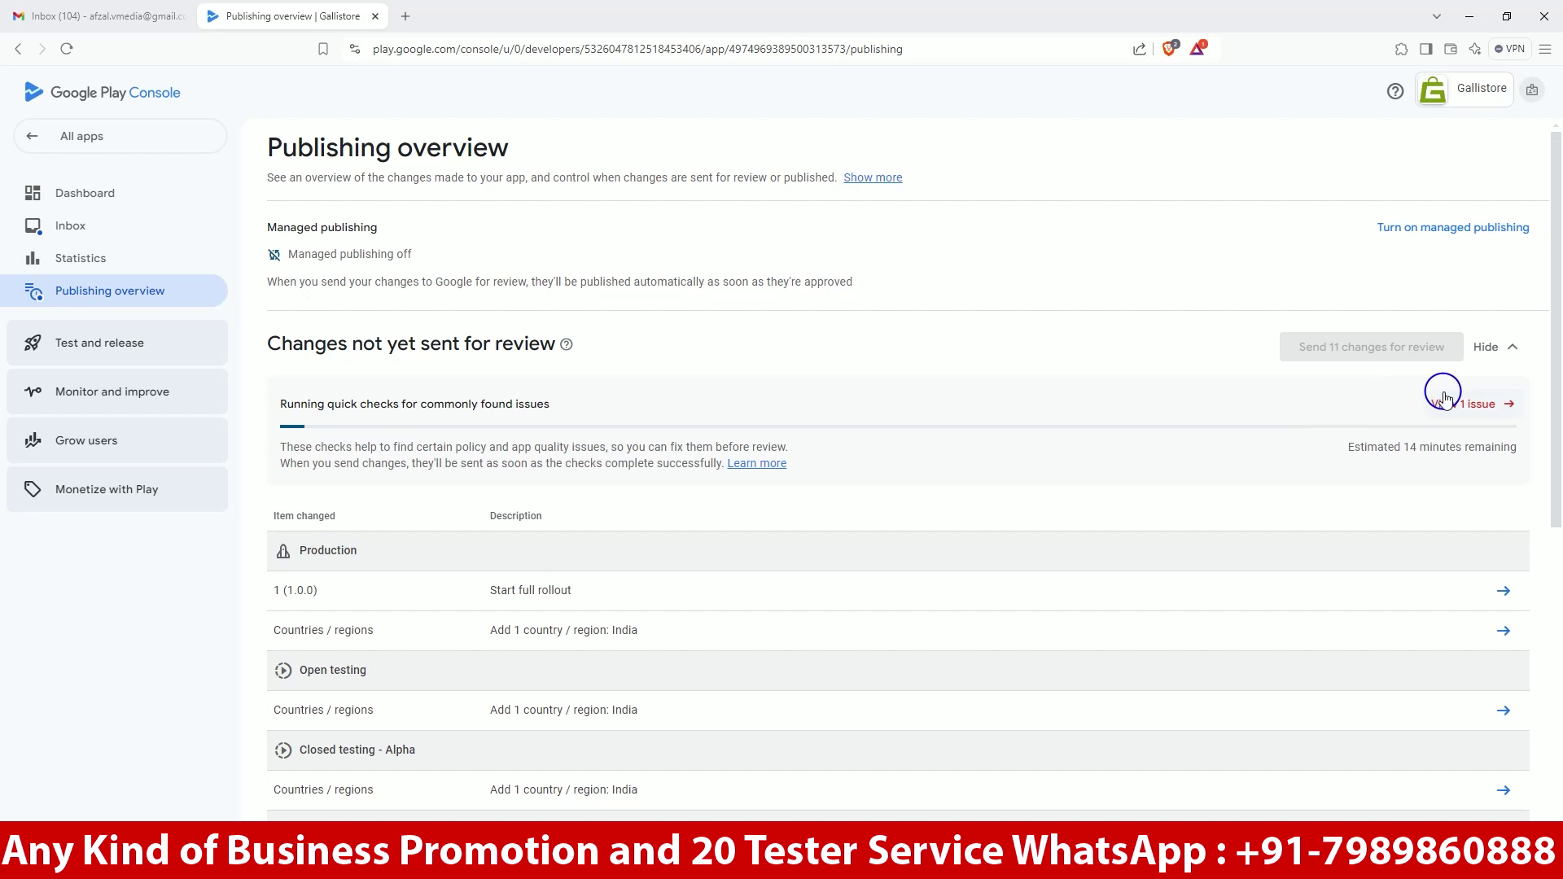
left_click(1447, 399)
left_click(454, 341)
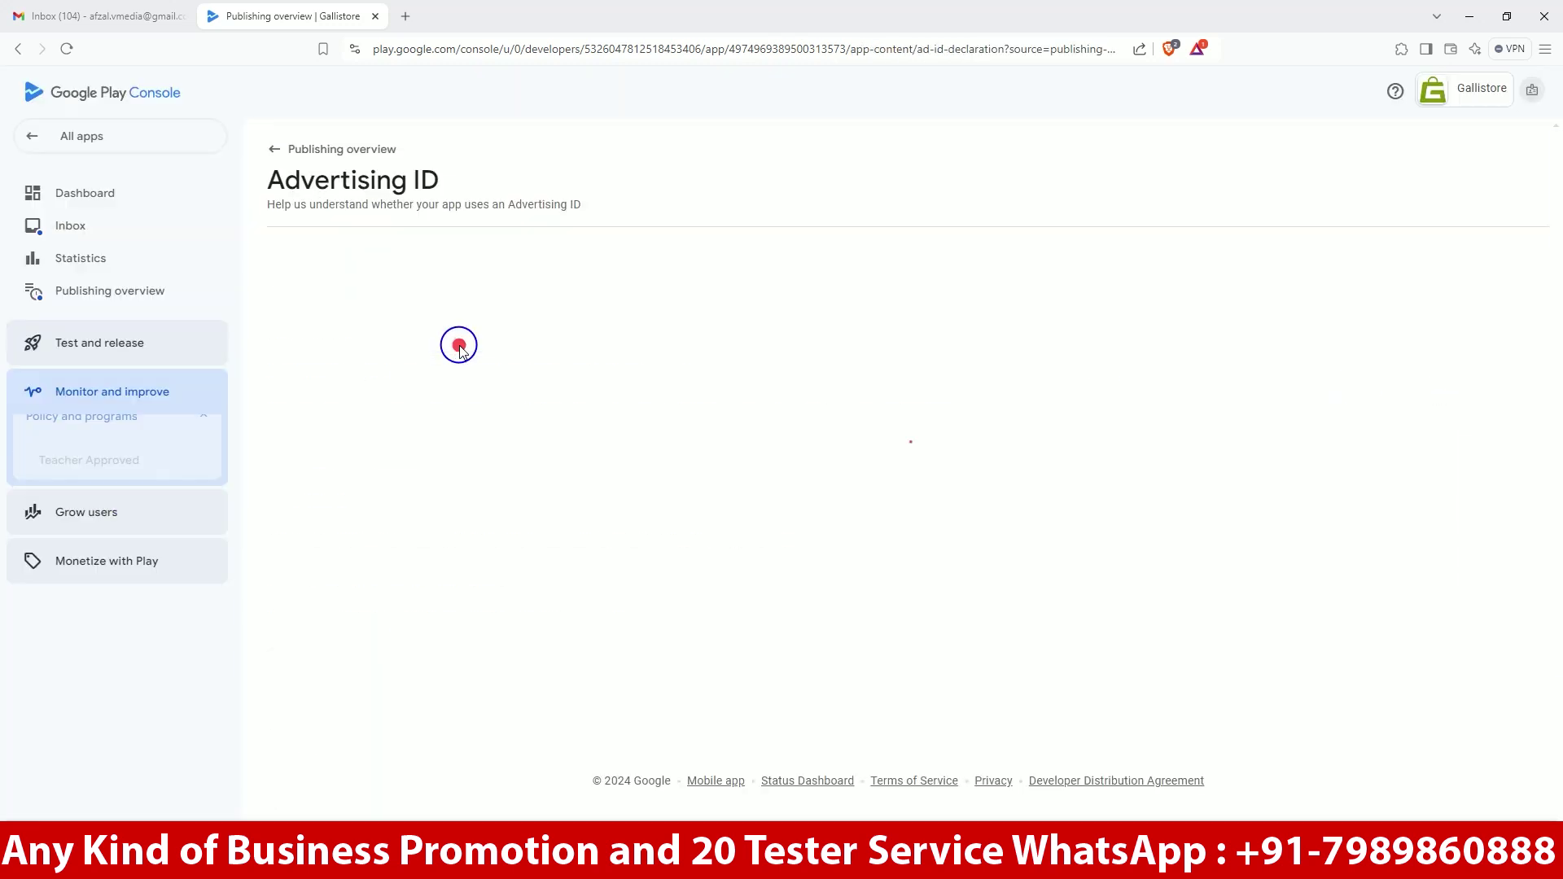
scroll(456, 407, "down", 3)
left_click(275, 532)
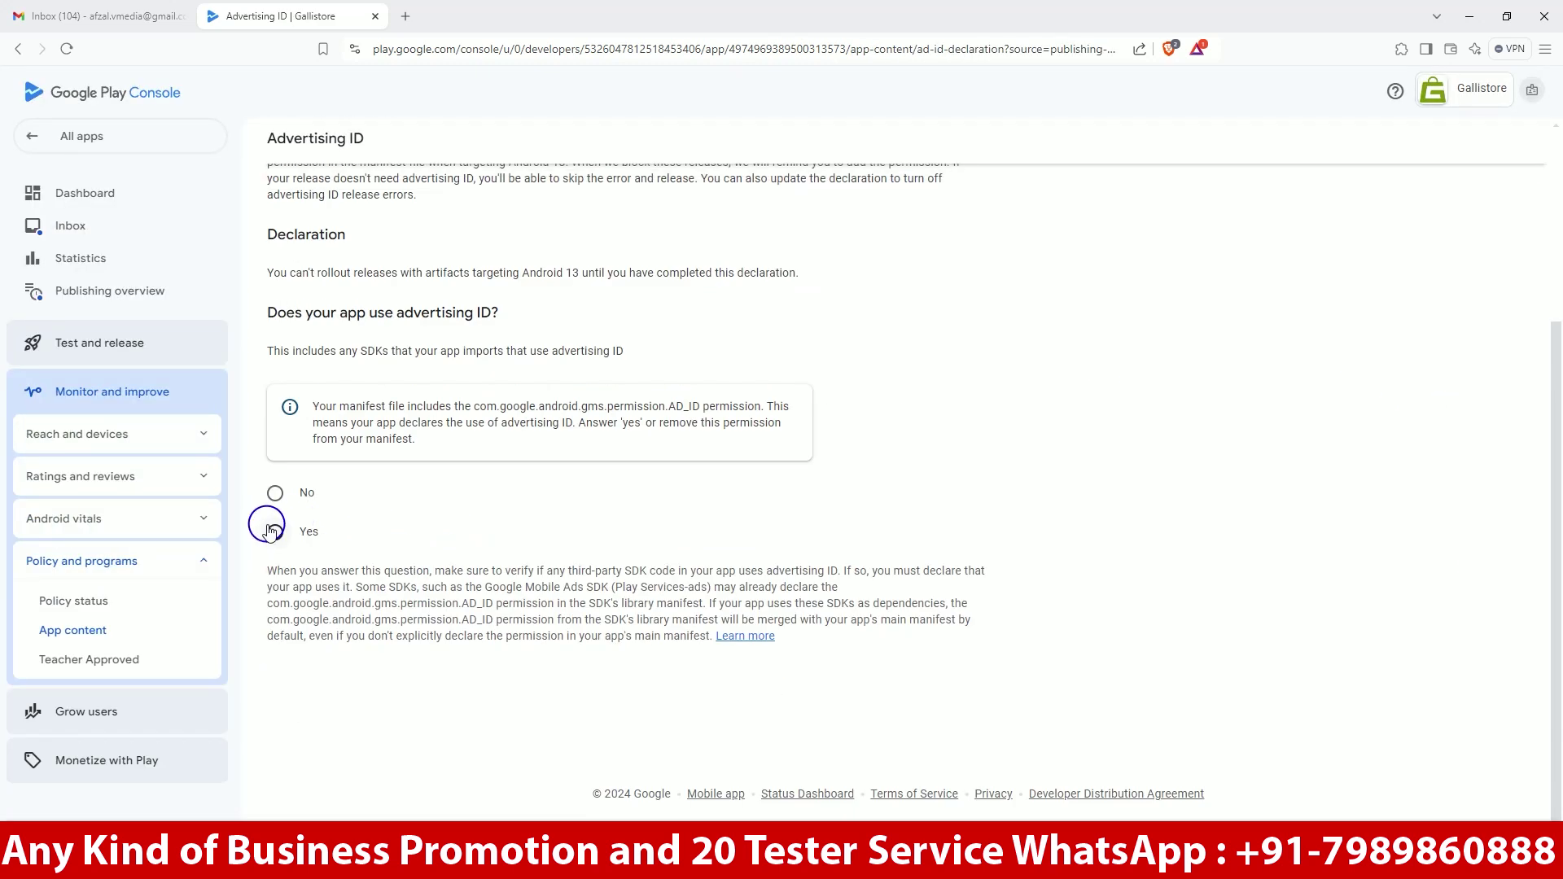
left_click(304, 777)
scroll(546, 541, "down", 4)
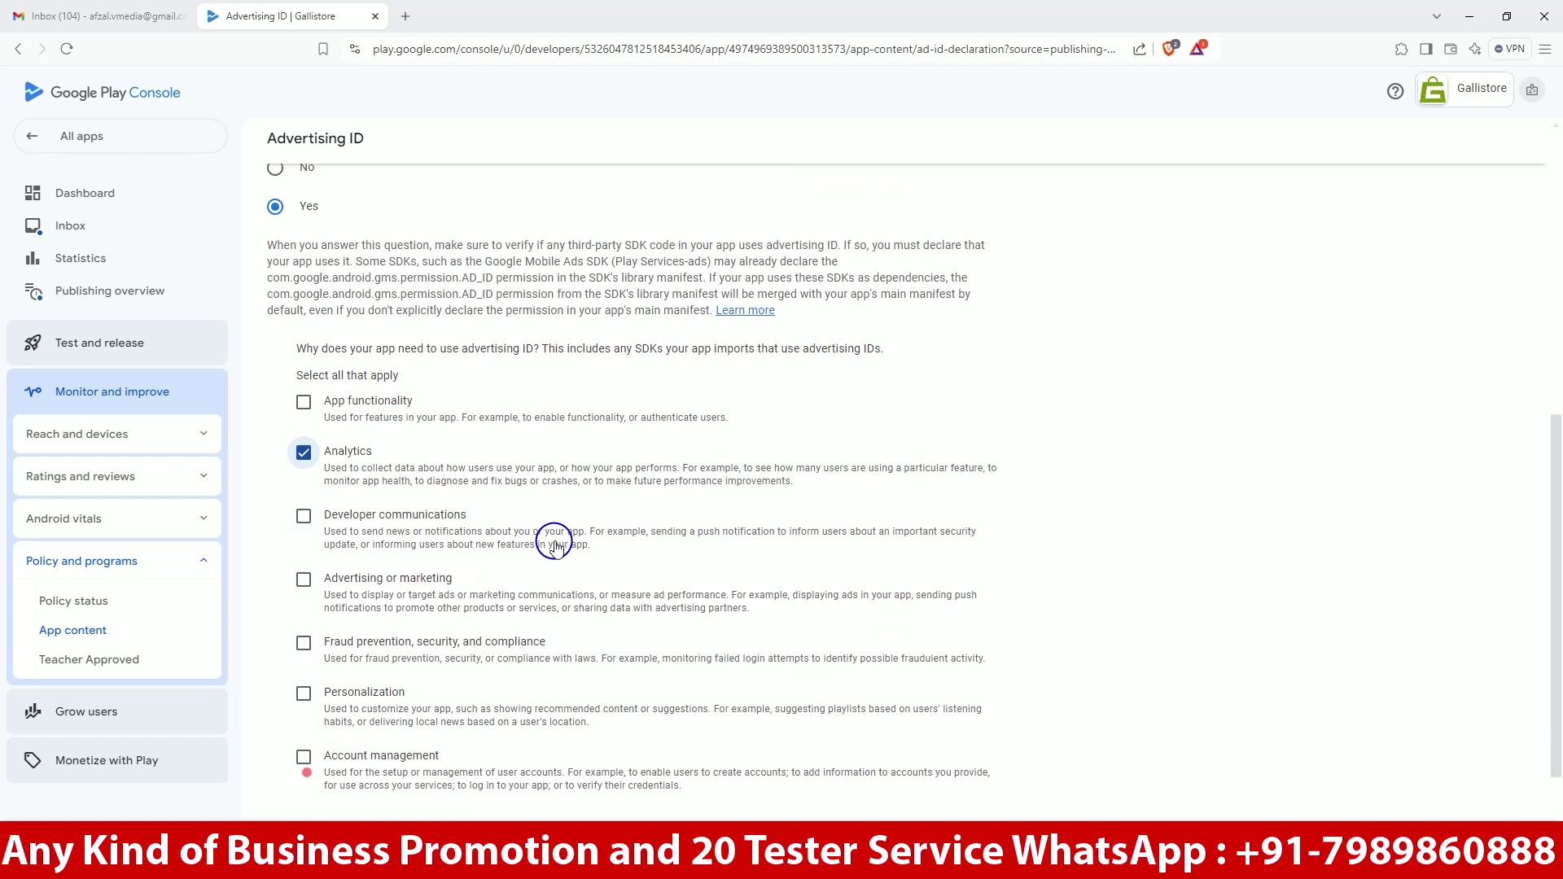
left_click(306, 576)
left_click(310, 402)
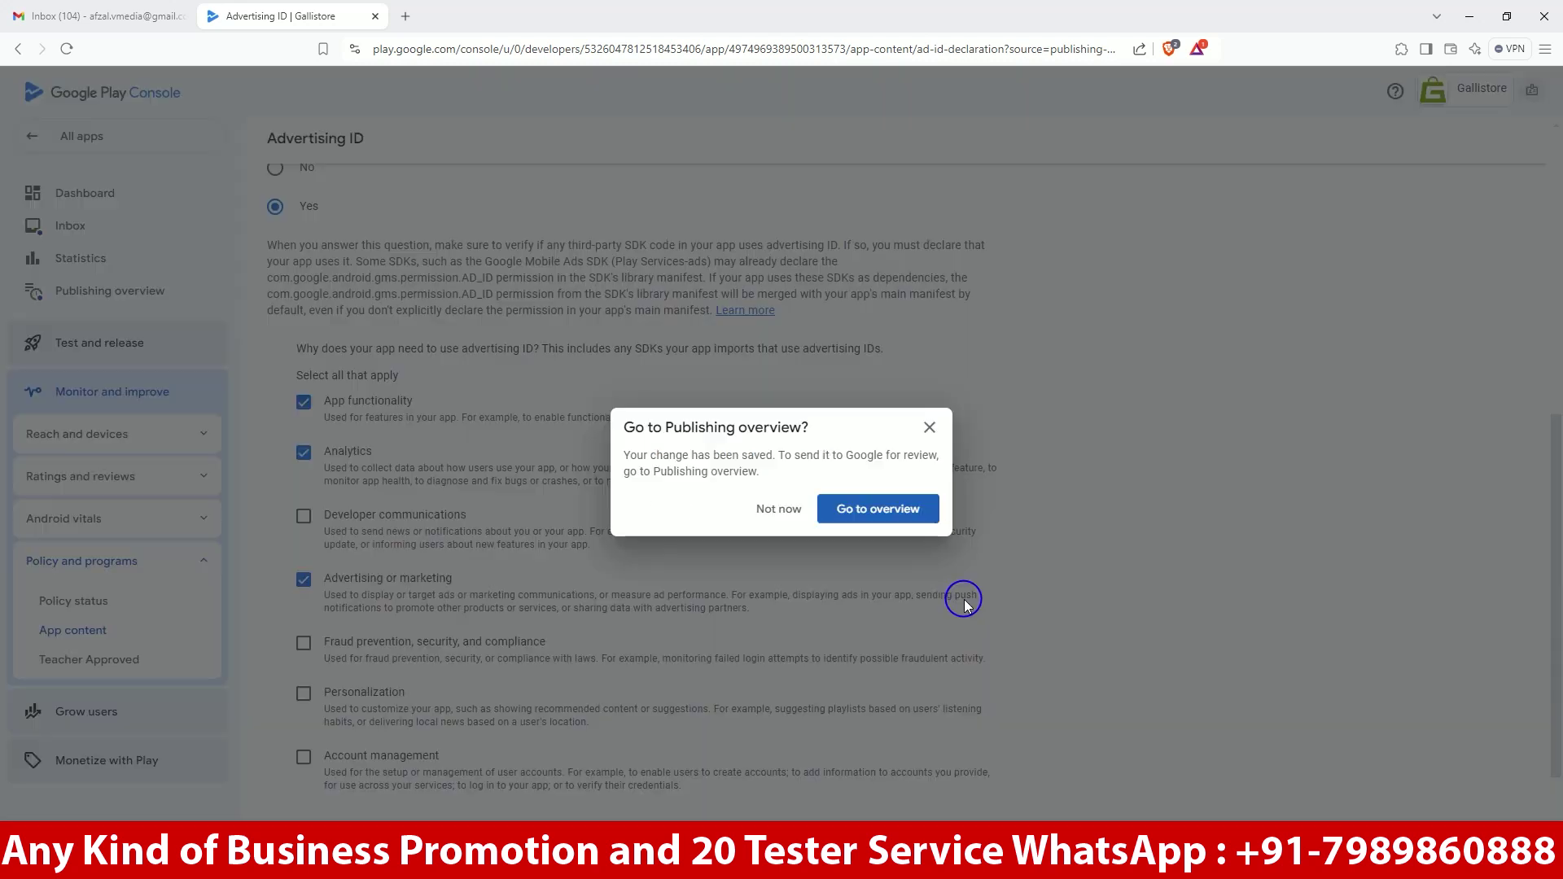
left_click(855, 507)
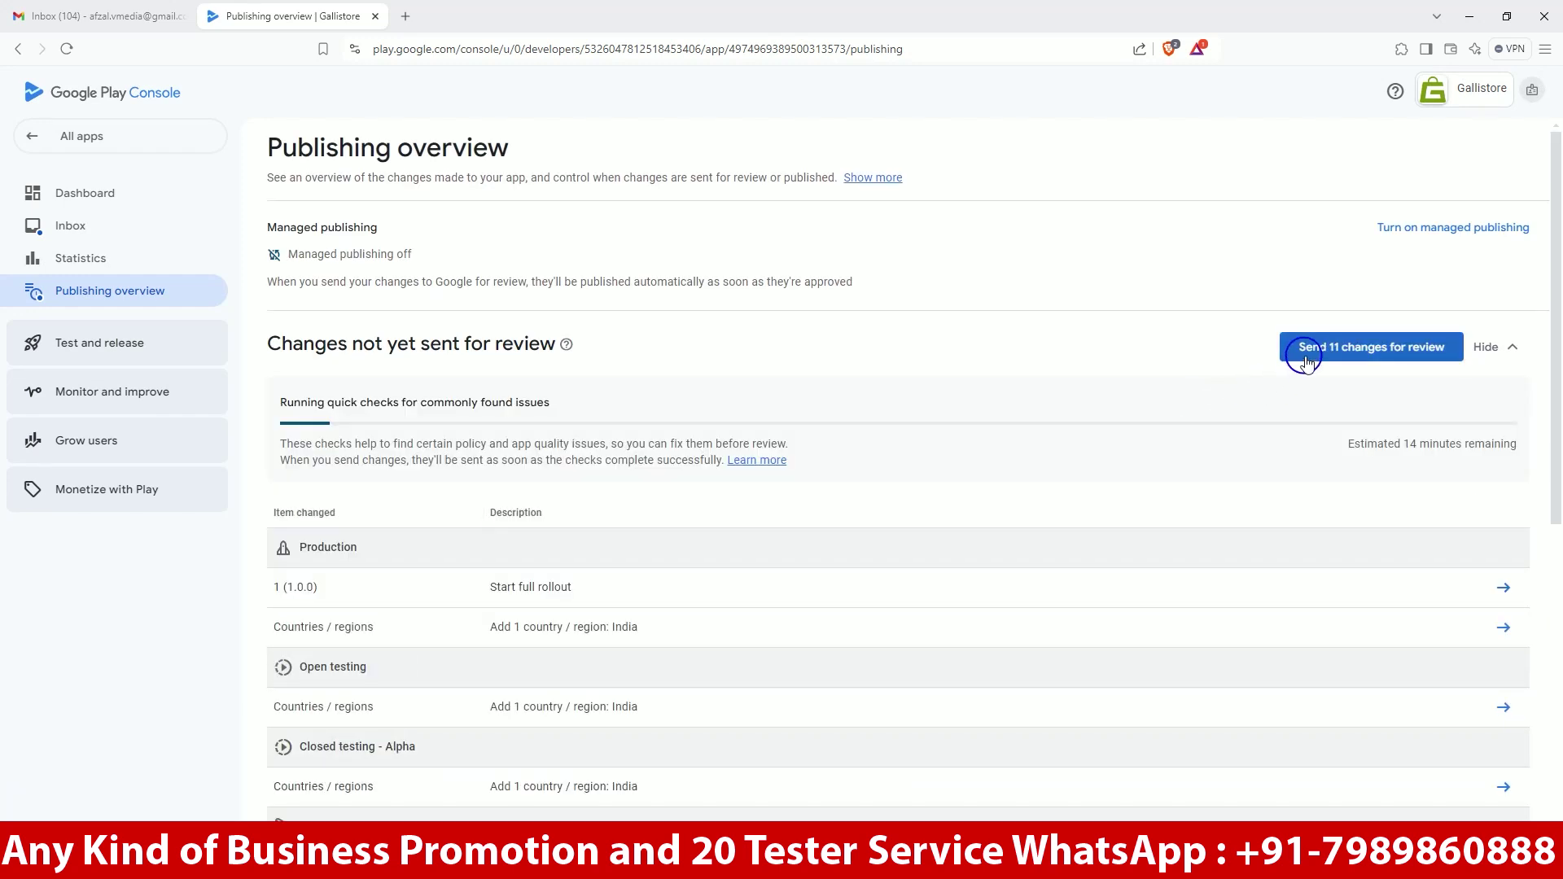
Send and confirm all 11 changes for review, then go back to All apps
left_click(1306, 359)
left_click(878, 560)
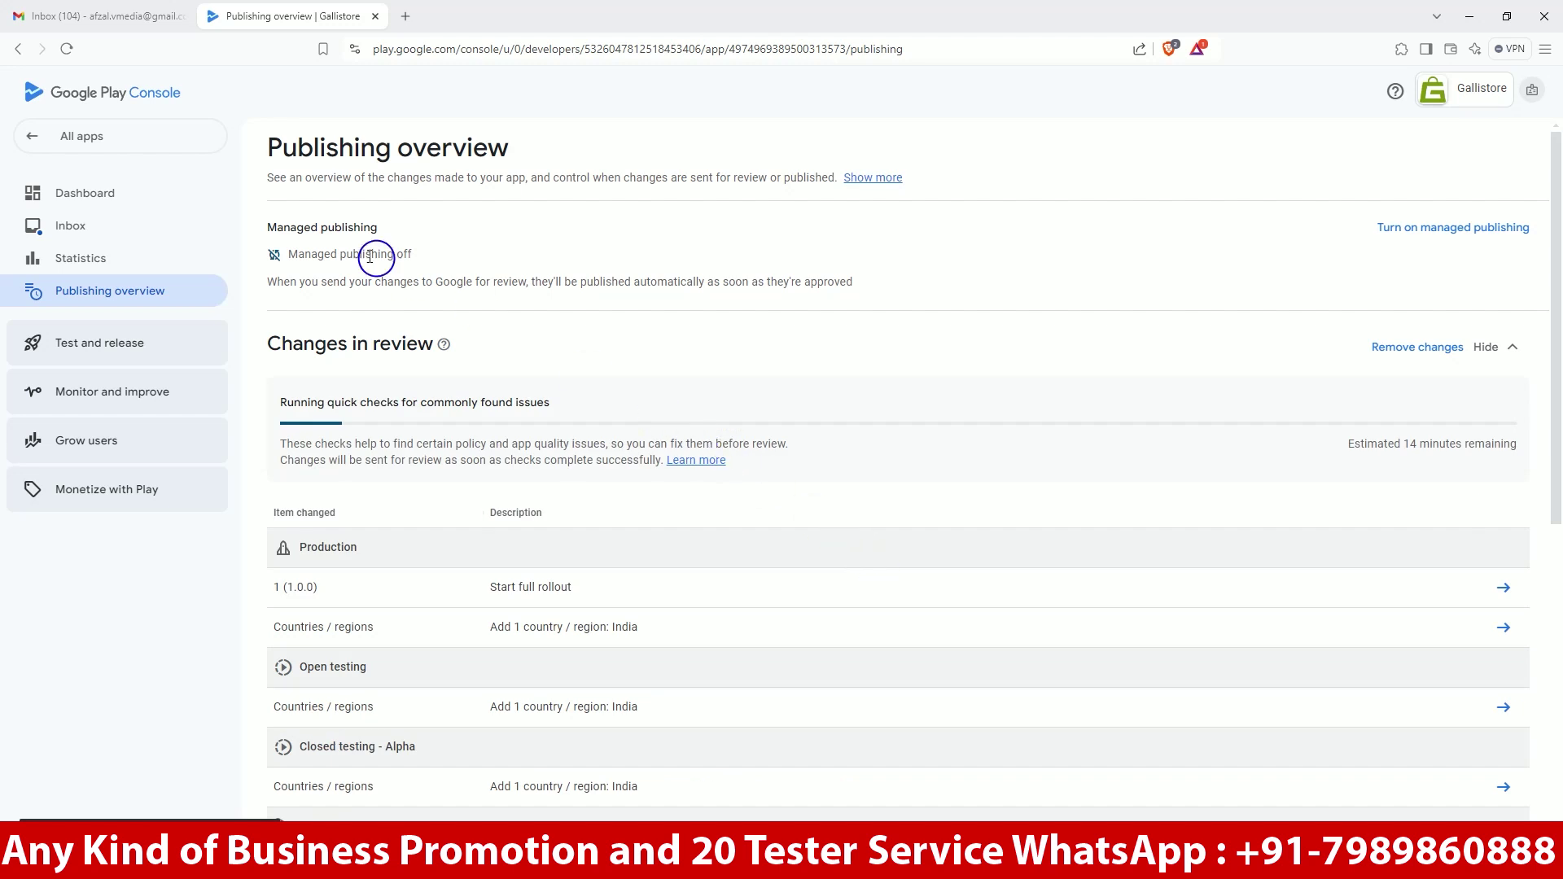
left_click(126, 145)
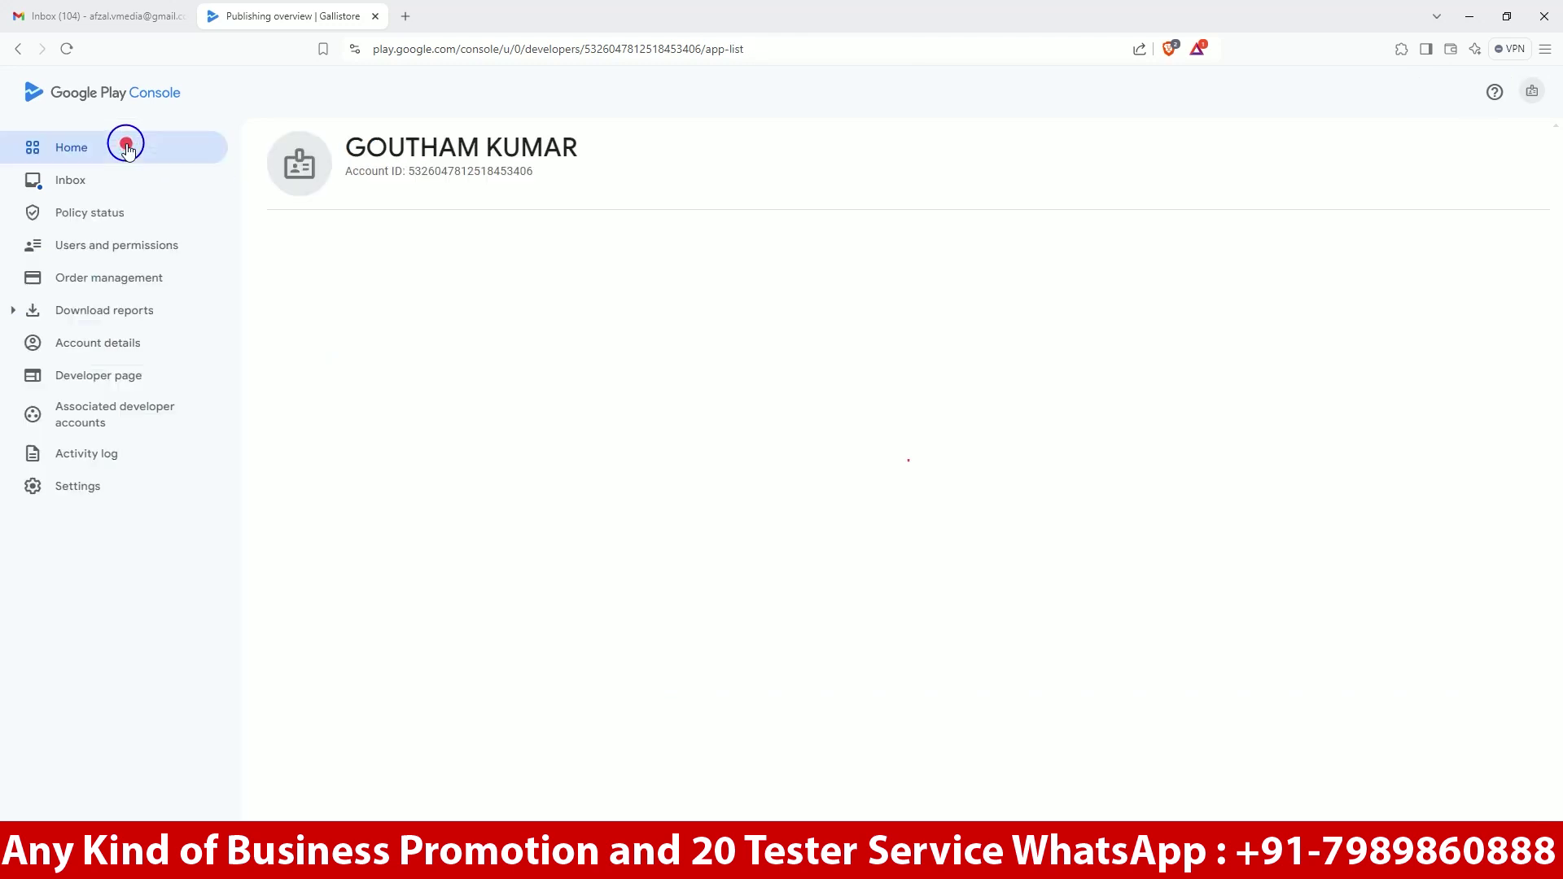